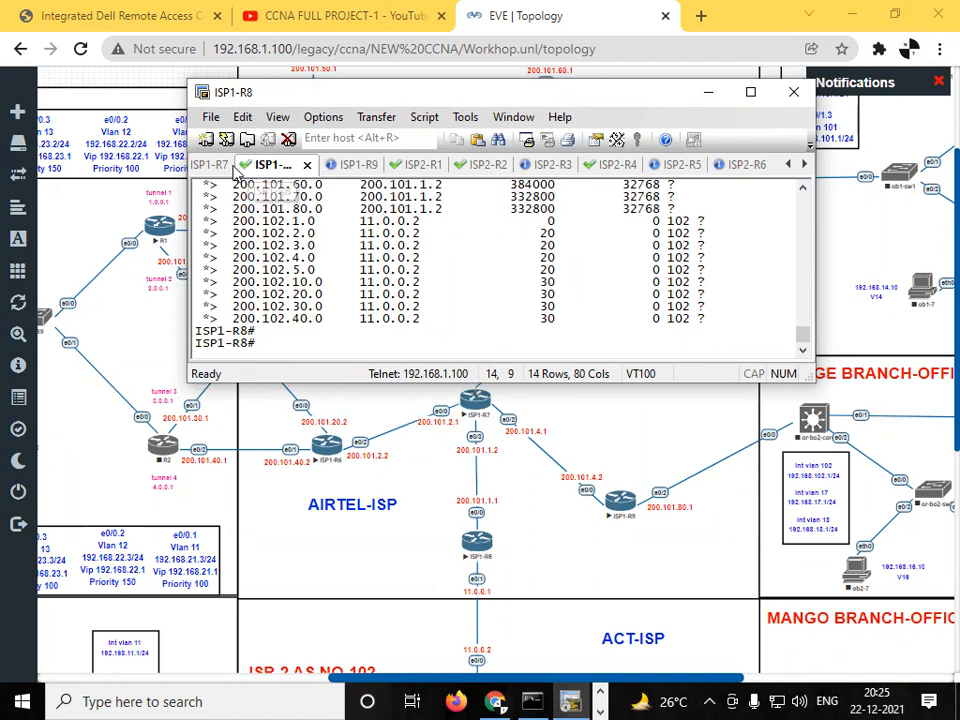
- Enter global configuration mode in the ISP1-R8 router console
left_click(212, 168)
left_click(301, 170)
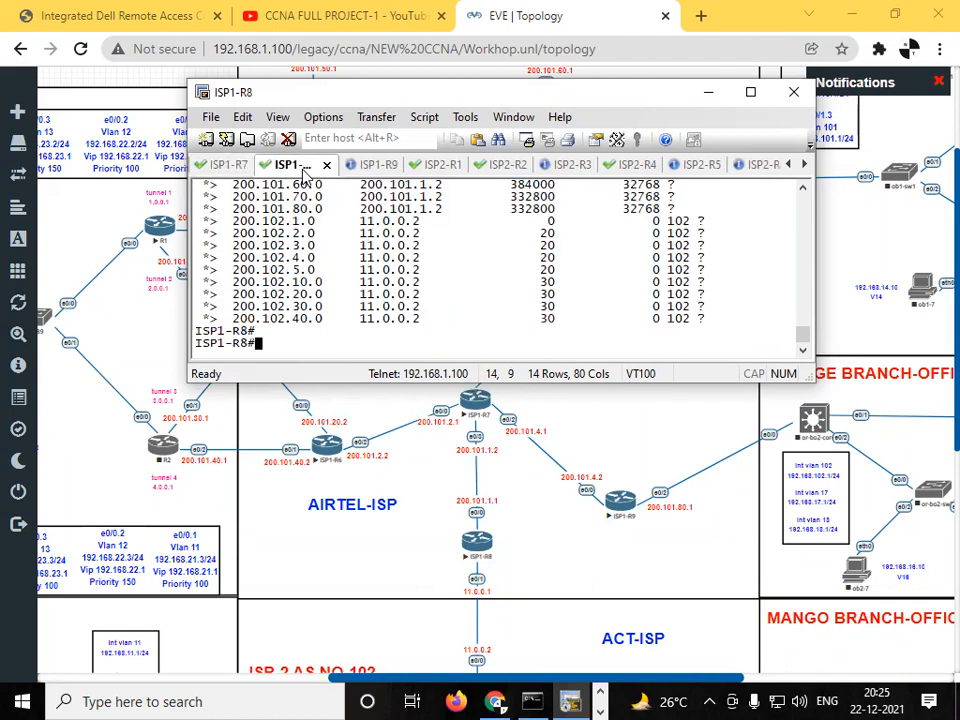
key("Return")
key("Return")
key("Return")
key("Return")
key("Return")
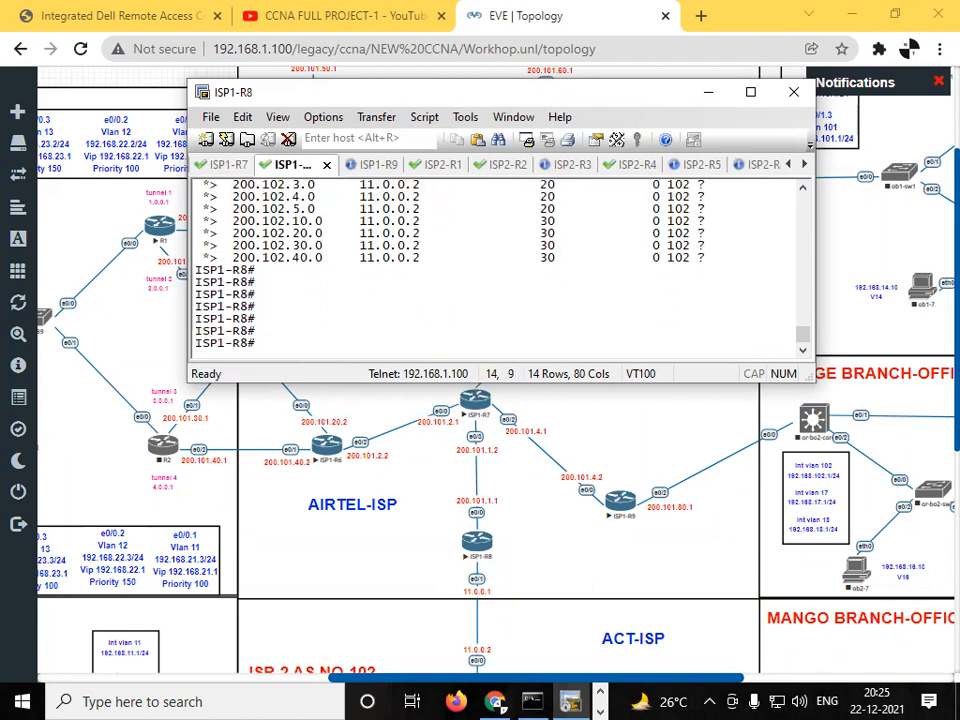
key("Return")
key("Return")
key("Return")
key("Return")
key("Return")
key("Return")
key("Return")
type("conf t")
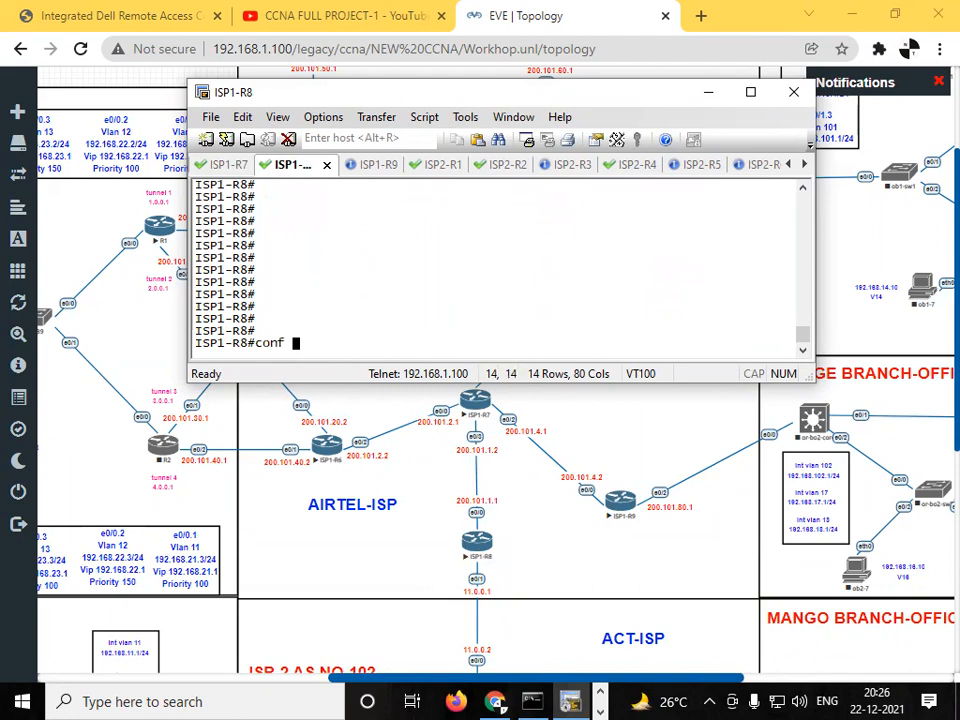
key("Return")
key("Return")
key("Return")
- Enter the routing configuration for EIGRP 101 on ISP1-R8
type("route")
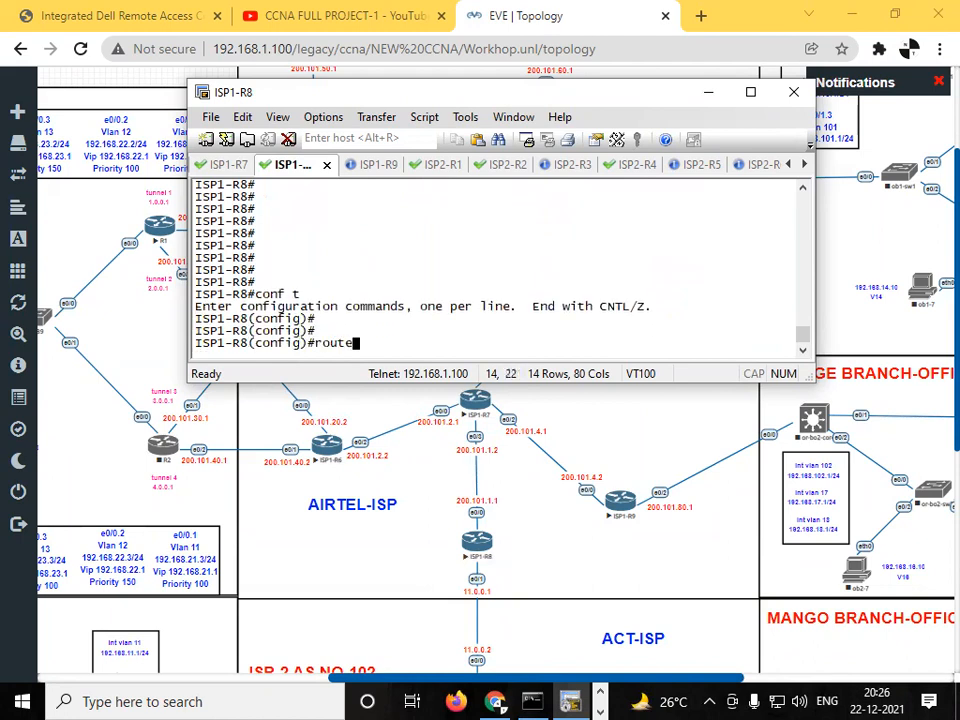
type("r eigrp 100")
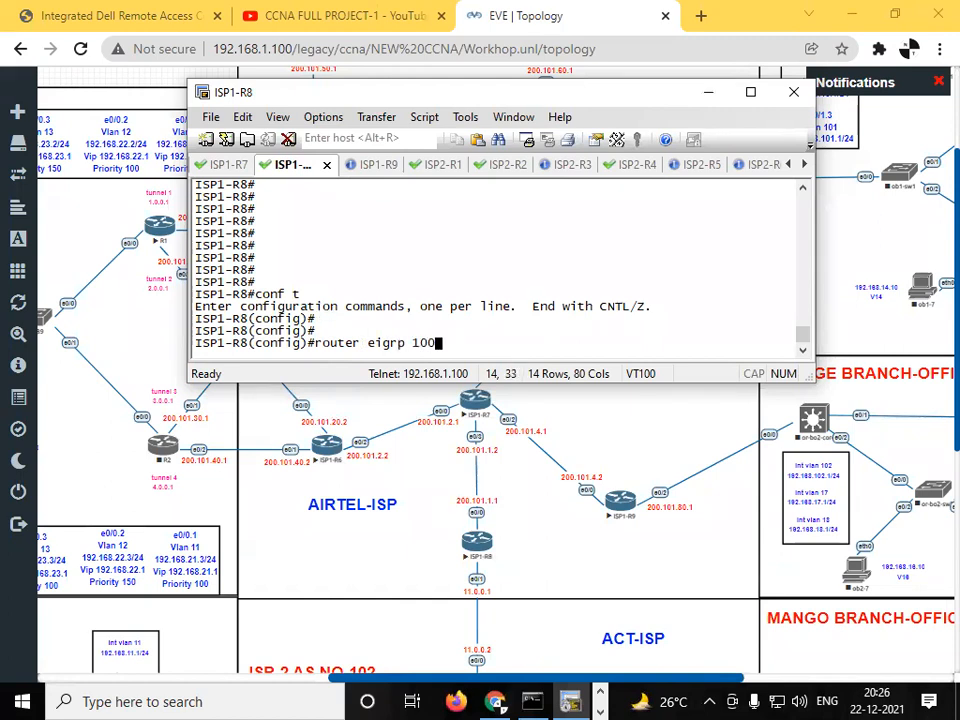
key("BackSpace")
key("BackSpace")
type("1")
key("BackSpace")
type("01")
key("Return")
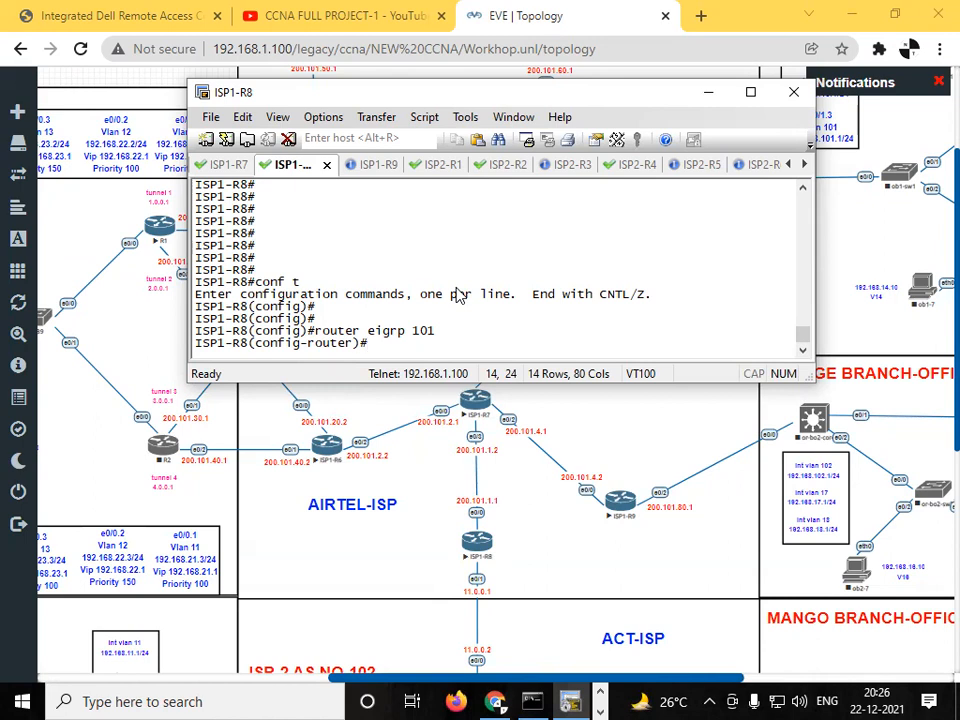
key("Return")
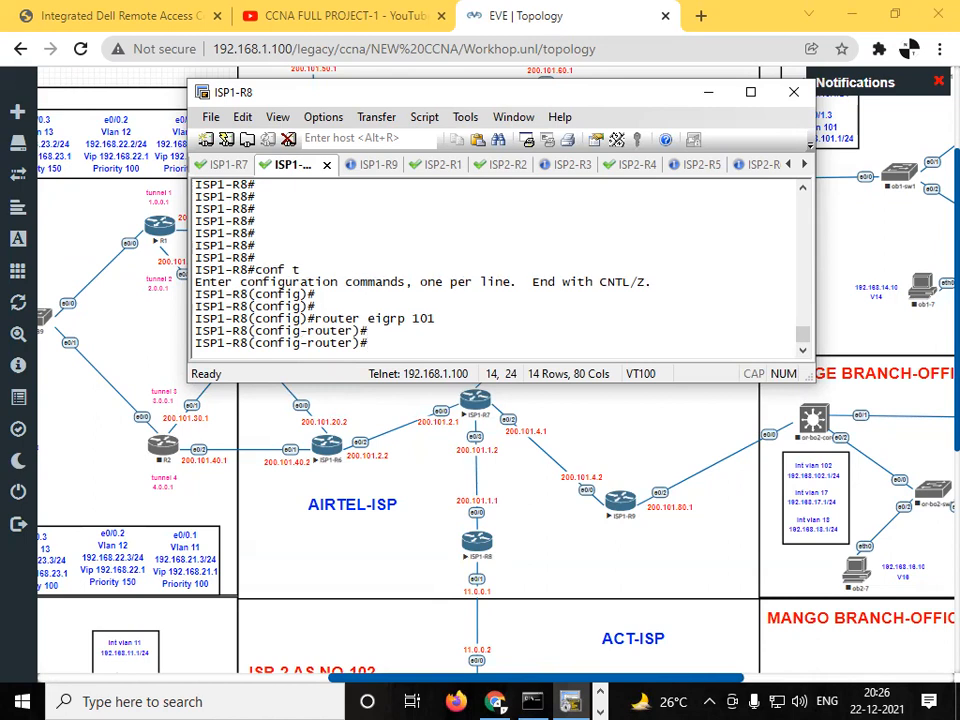
type("redi")
key("Tab")
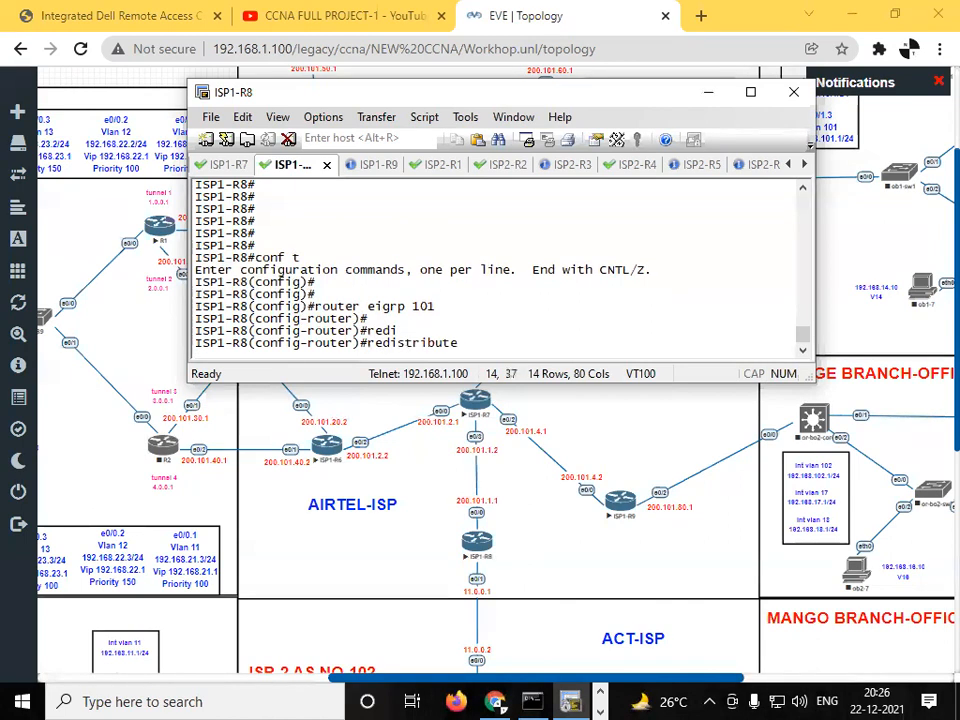
type("bgp")
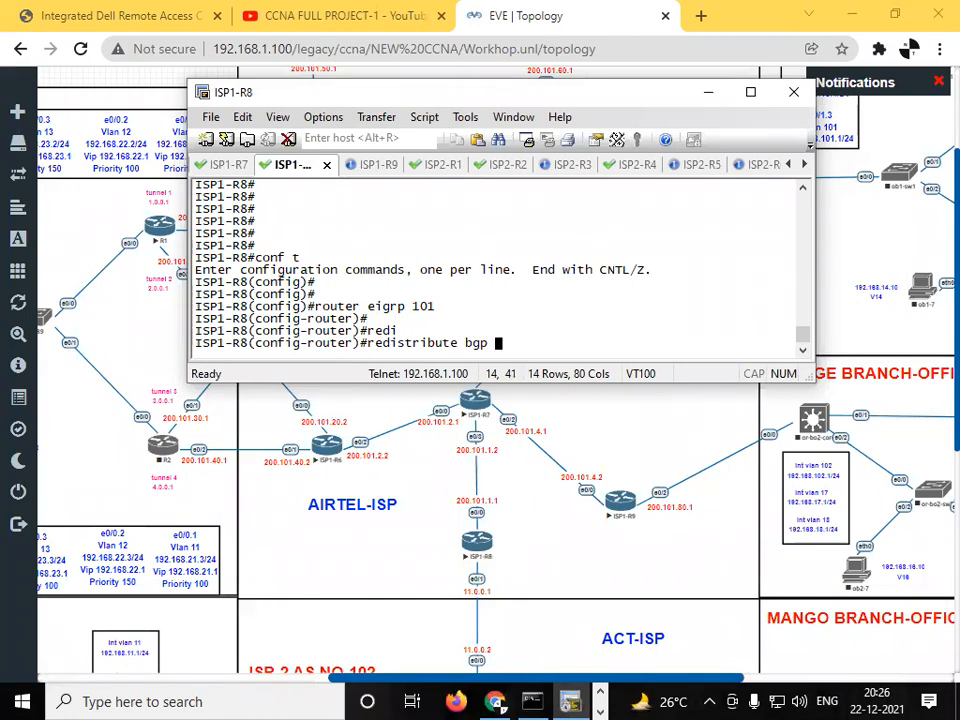
type(" 101 met")
key("Tab")
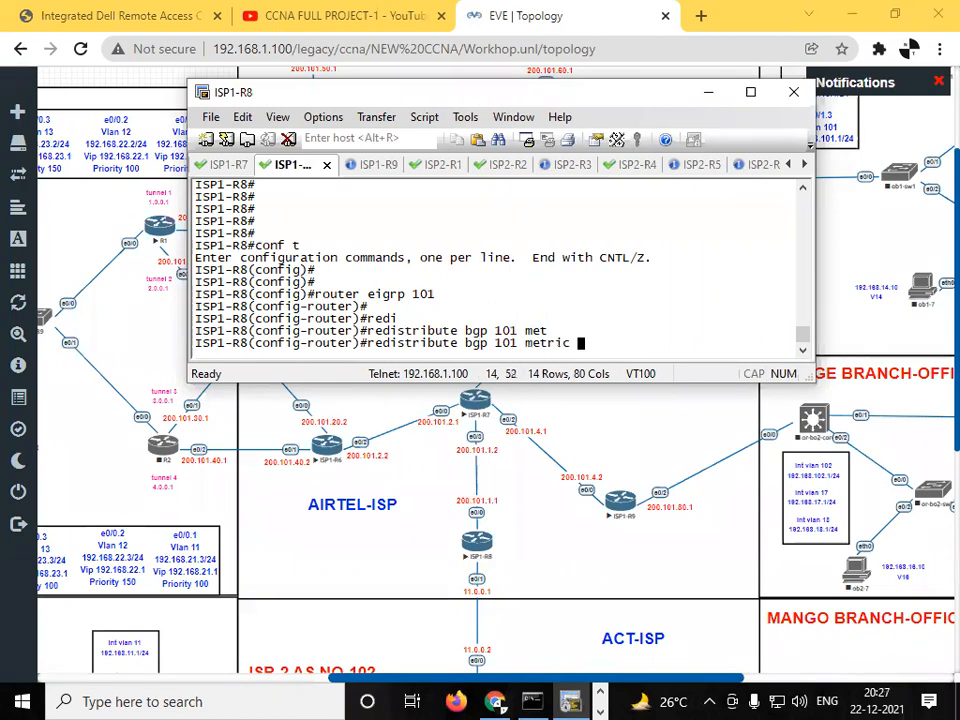
type("100 1 ")
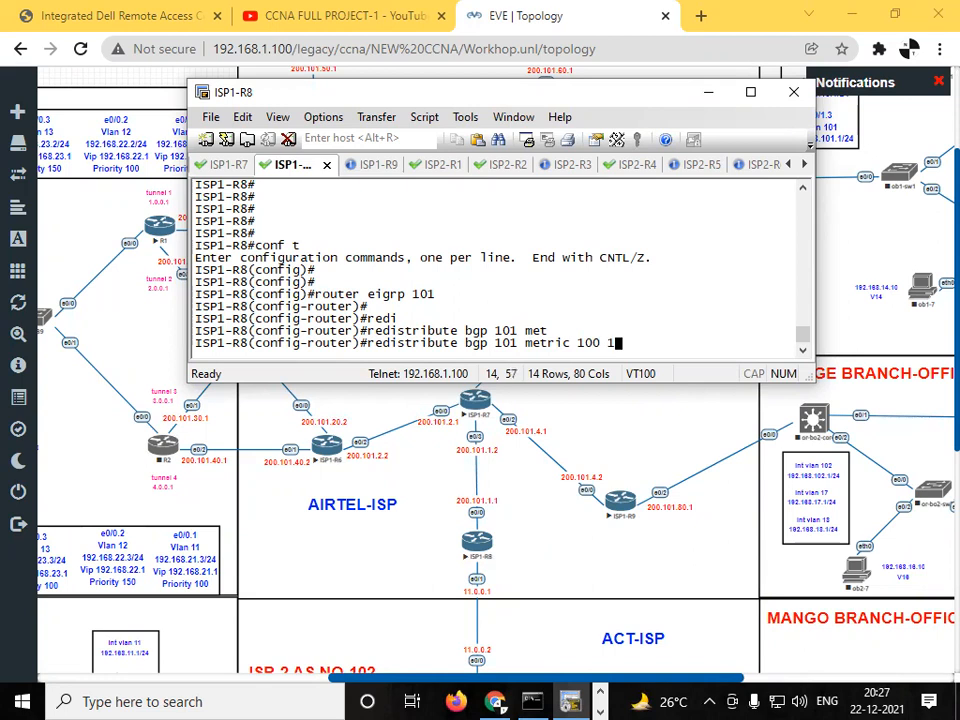
type("255 1 1500")
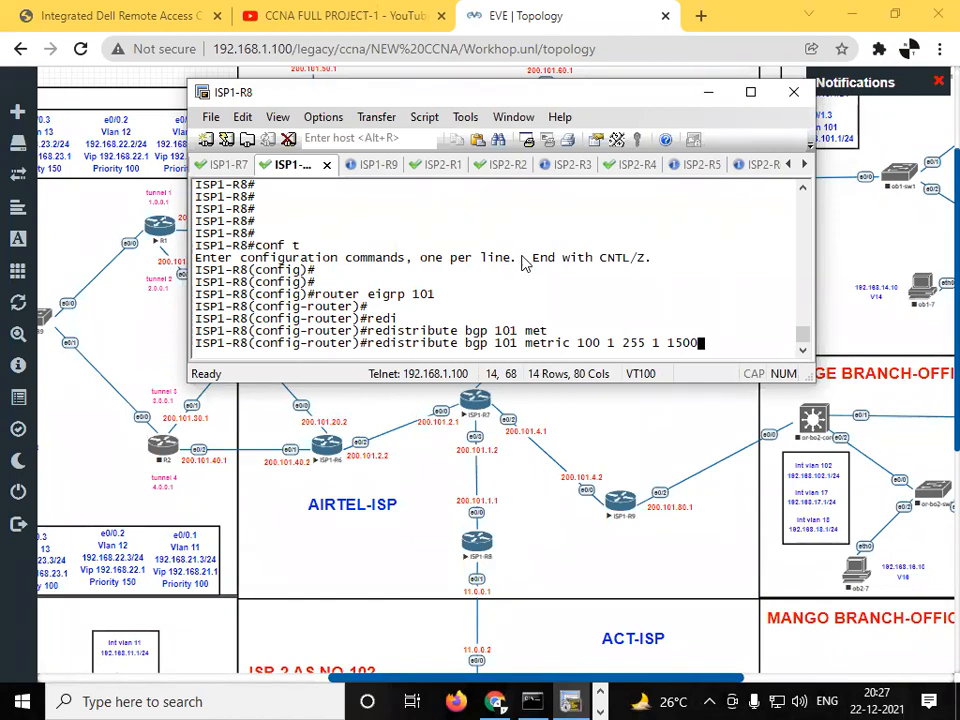
left_click_drag(577, 343, 716, 362)
left_click(716, 362)
key("Return")
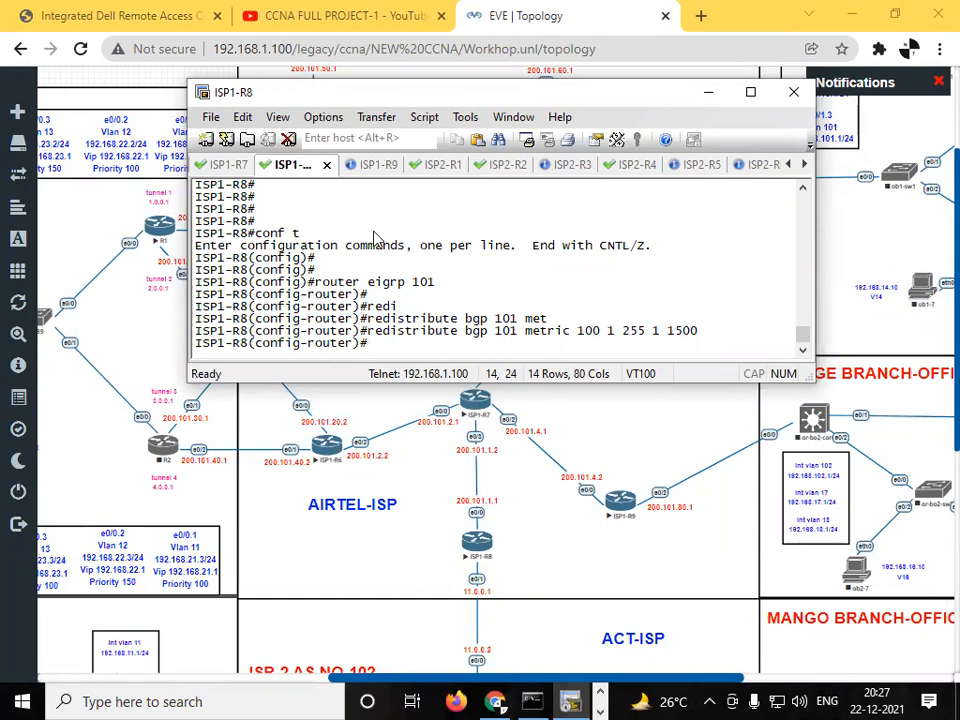
- Switch to the ISP1-R7 console session and enter privileged EXEC mode
left_click(225, 164)
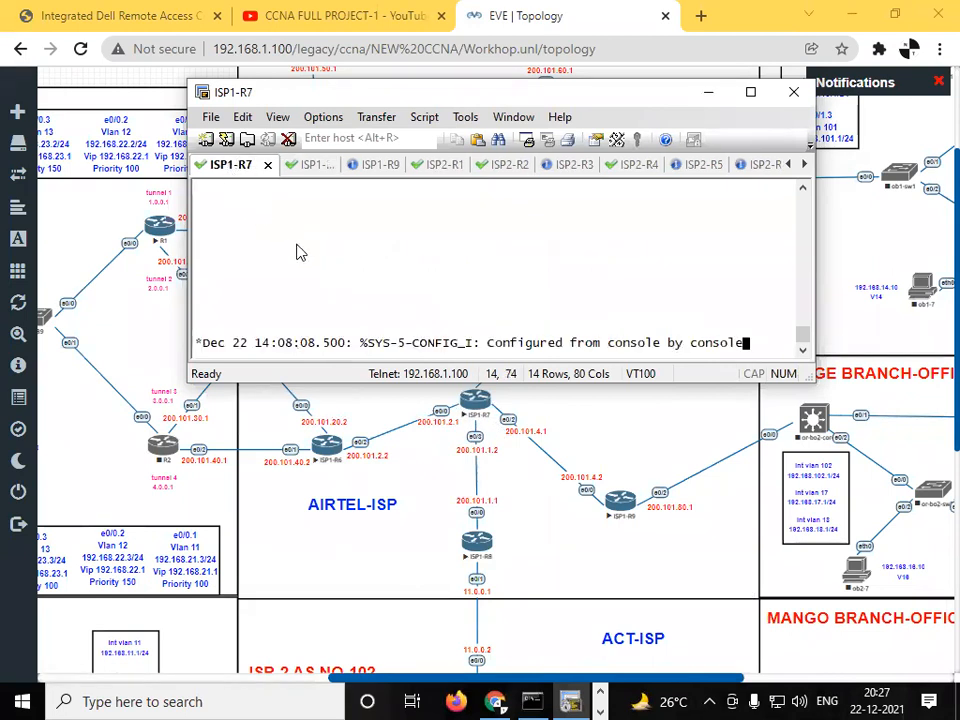
key("Return")
key("Return")
key("Return")
key("Return")
key("Return")
key("Return")
key("Return")
key("Return")
key("Return")
key("Return")
type("en")
key("Return")
key("Return")
key("Return")
key("Return")
- Display the full IP routing table of ISP1-R7 and highlight the external EIGRP routes to the 200.102.x.0 networks
type("sh ip rout")
key("Return")
key("Return")
key("Return")
key("Return")
key("Return")
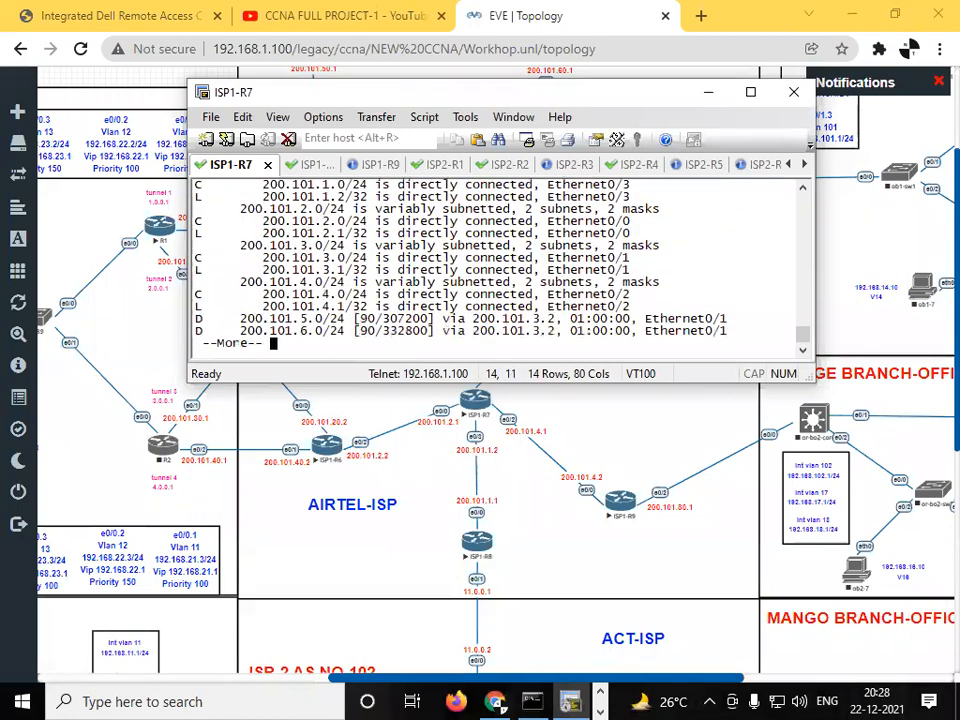
key("Return")
key("Return")
key("Return")
key("Return")
key("Return")
key("Return")
key("Return")
key("Return")
key("Return")
key("Return")
key("Return")
key("Return")
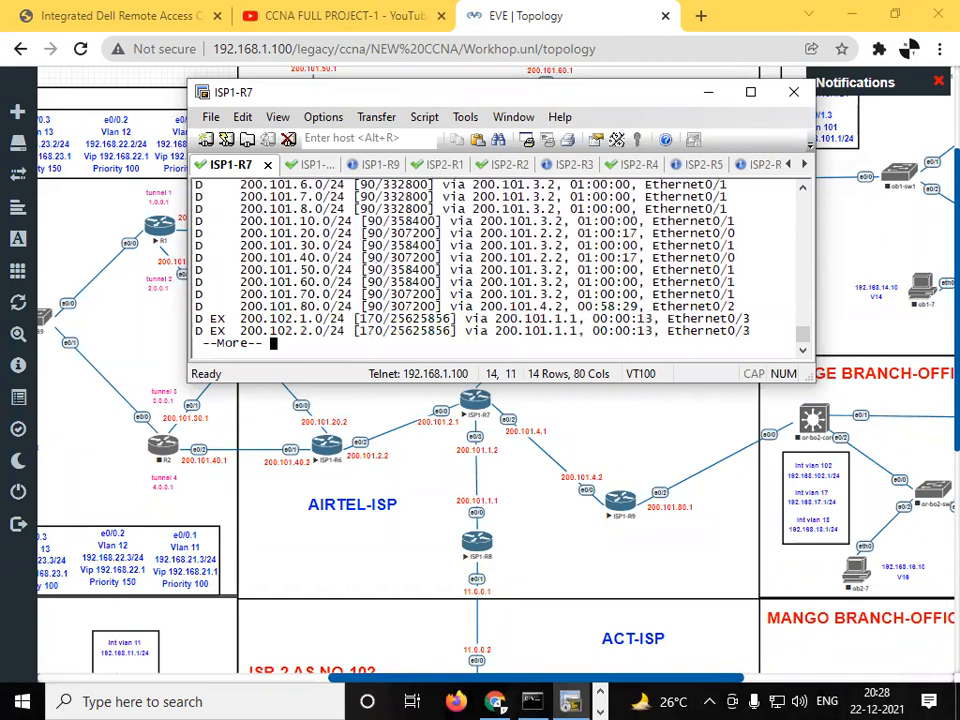
key("Return")
key("Return")
key("Return")
key("Return")
key("Return")
key("Return")
key("Return")
left_click_drag(265, 234, 509, 331)
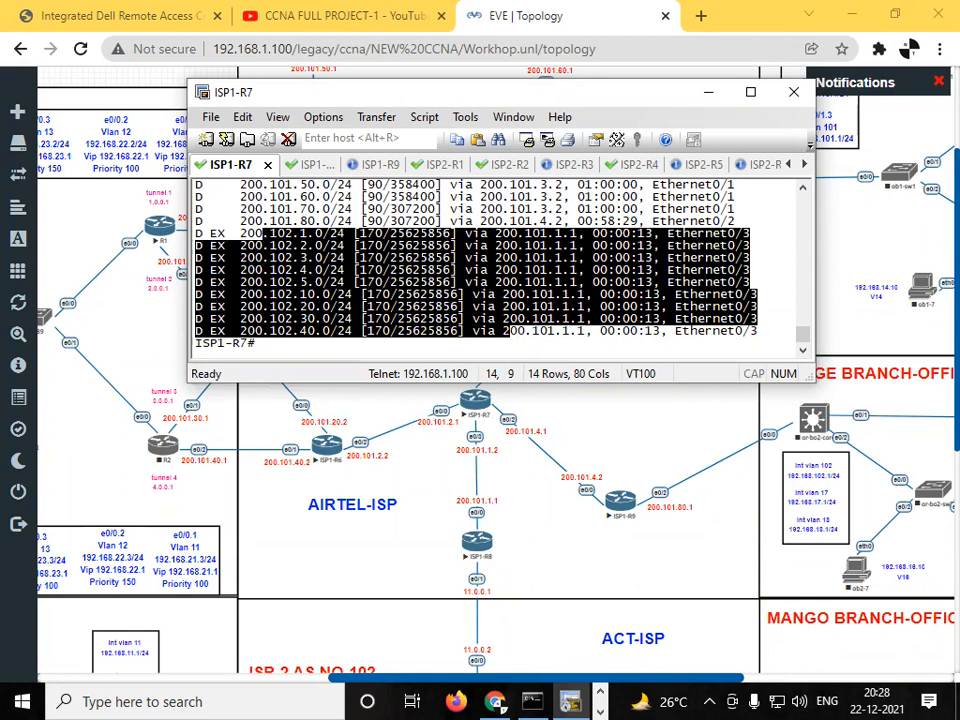
key("Return")
key("Return")
key("Return")
key("Return")
key("Return")
key("Return")
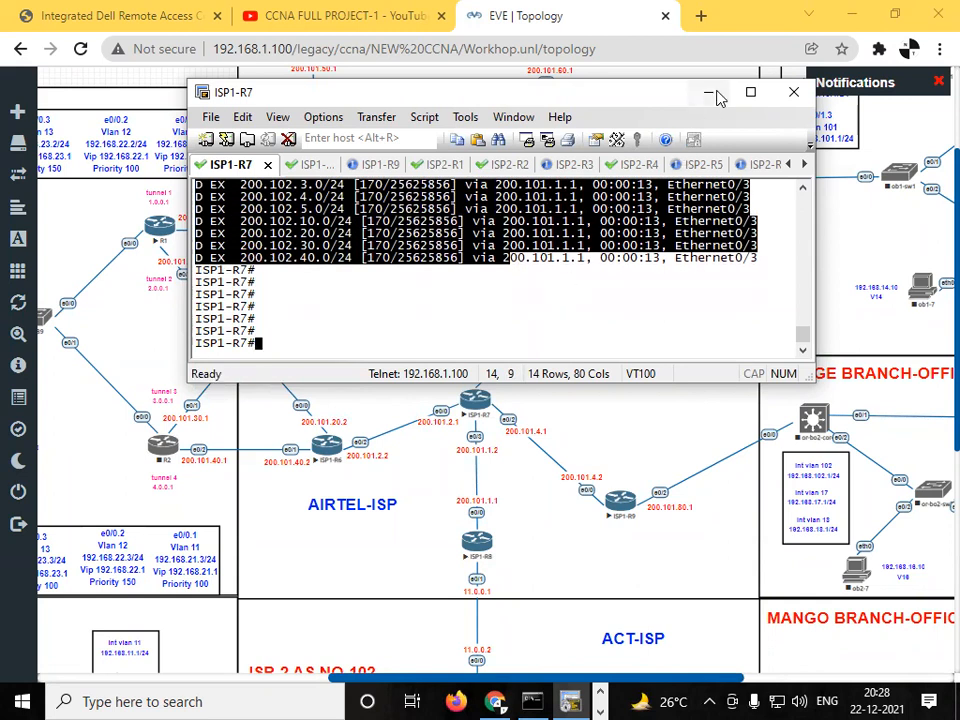
- Check the whole network topology, and switch to the ISP1-R1 console session
left_click(917, 246)
scroll(930, 135, "up", 2)
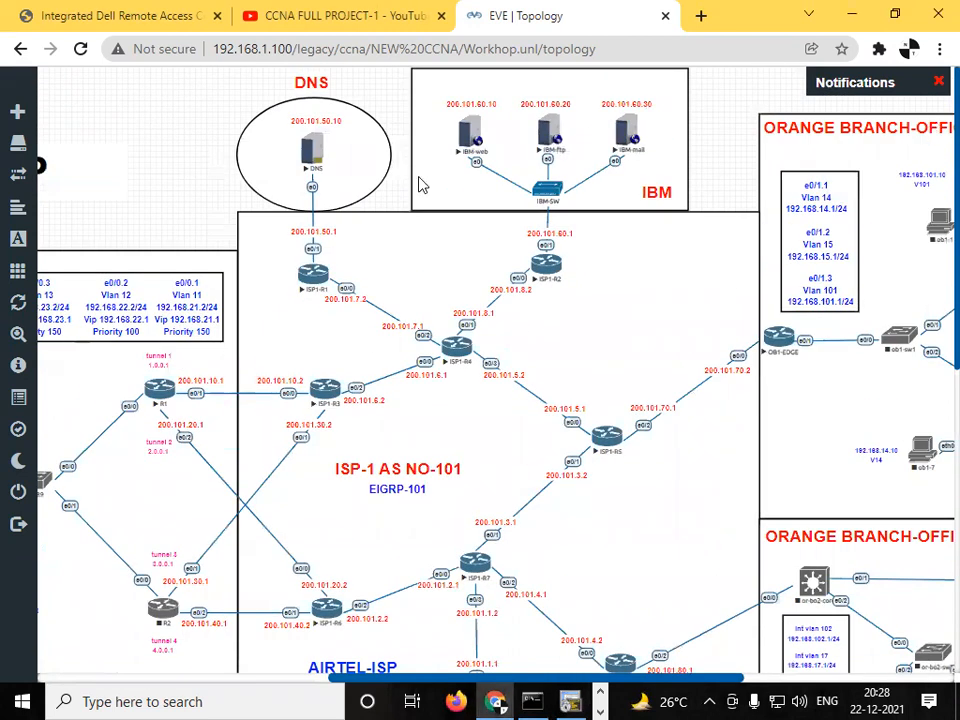
mouse_move(43, 305)
left_click_drag(79, 338, 64, 336)
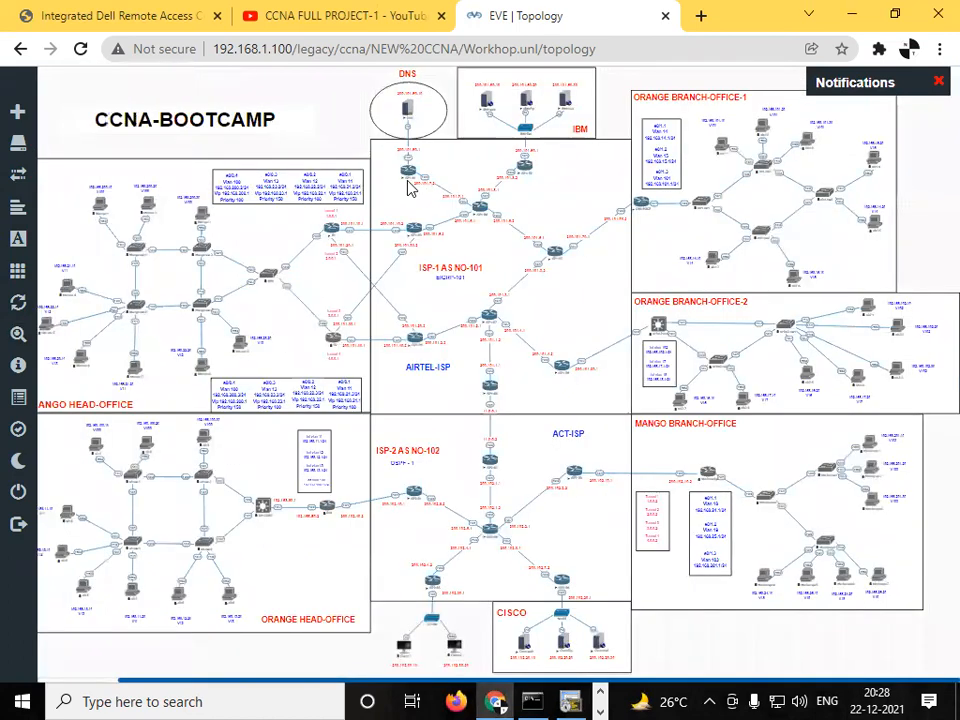
left_click(573, 702)
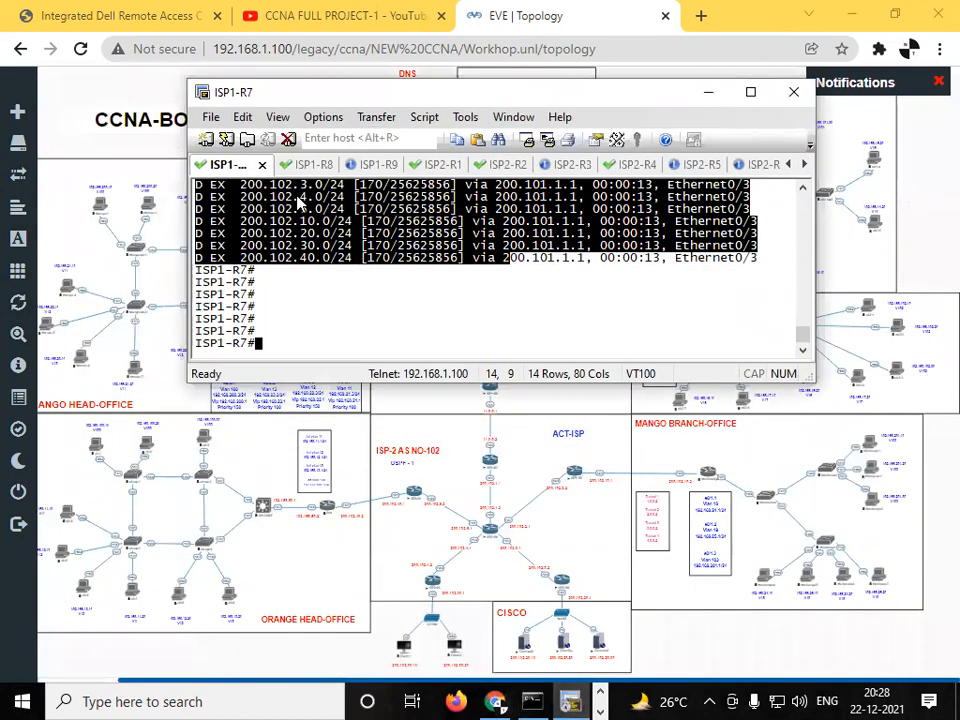
left_click(789, 164)
left_click(789, 164)
left_click(789, 164)
left_click(789, 164)
left_click(789, 164)
left_click(789, 164)
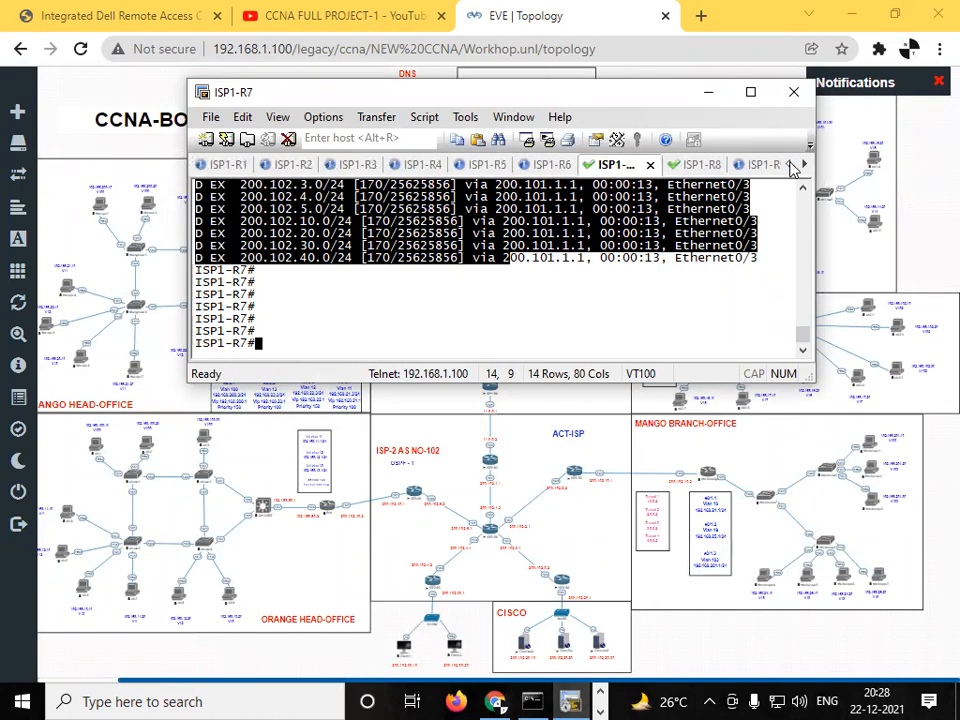
left_click(228, 164)
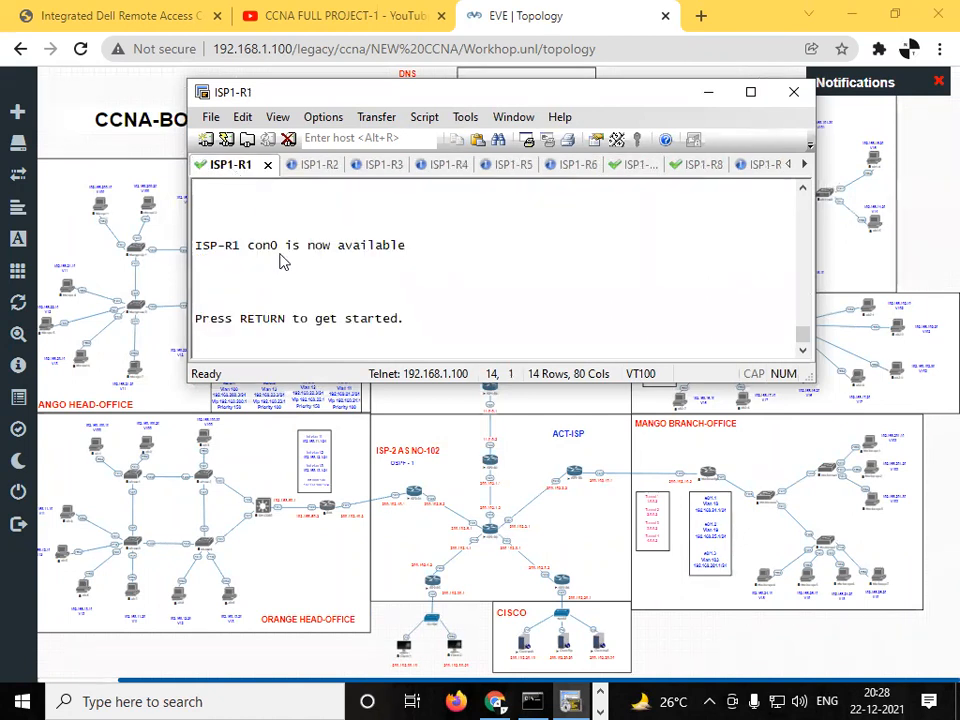
- Enter privileged EXEC mode on ISP1-R1
key("Return")
key("Return")
key("Return")
key("Return")
key("Return")
key("Return")
key("Return")
key("Return")
key("Return")
type("en")
key("Return")
key("Return")
key("Return")
key("Return")
key("Return")
key("Return")
key("Return")
- Display the IP routing table of ISP1-R1 and page through to the 200.102.x.0 routes
type("sh ip route")
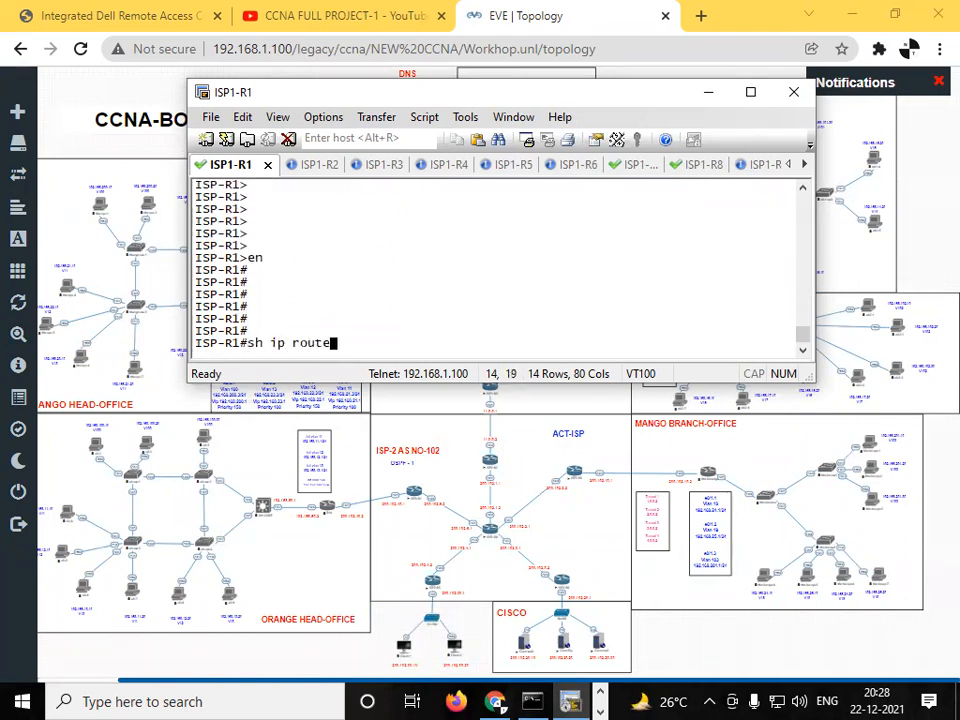
key("Return")
key("Return")
key("Return")
key("Return")
key("Return")
key("Return")
key("Return")
key("Return")
key("Return")
key("Return")
key("Return")
key("Return")
key("Return")
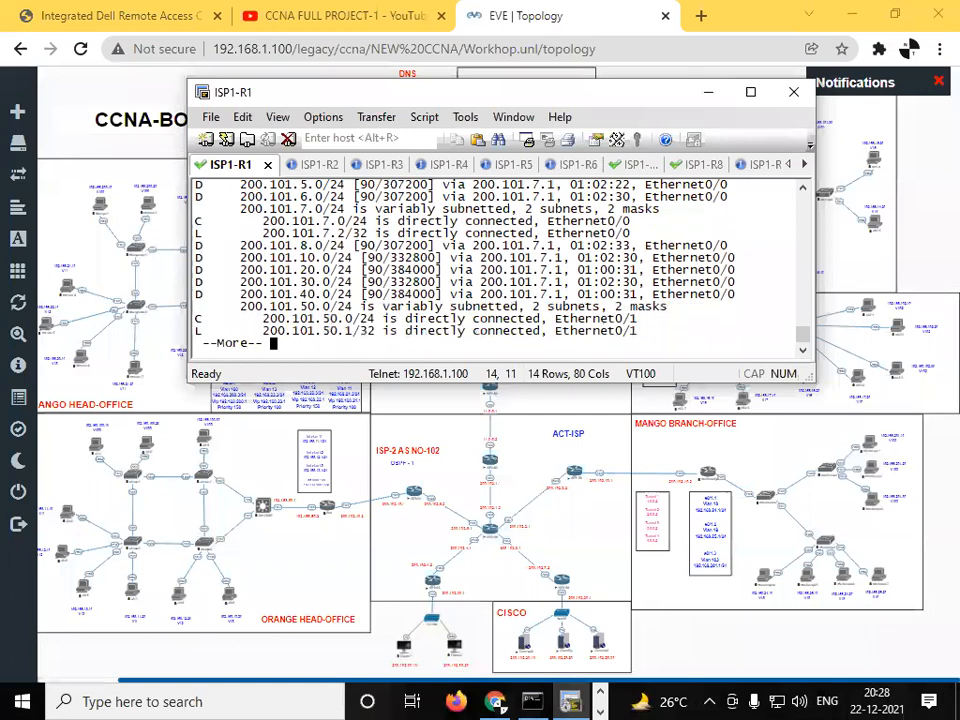
key("Return")
key("Return")
key("Return")
key("Return")
key("Return")
key("Return")
key("Return")
key("Return")
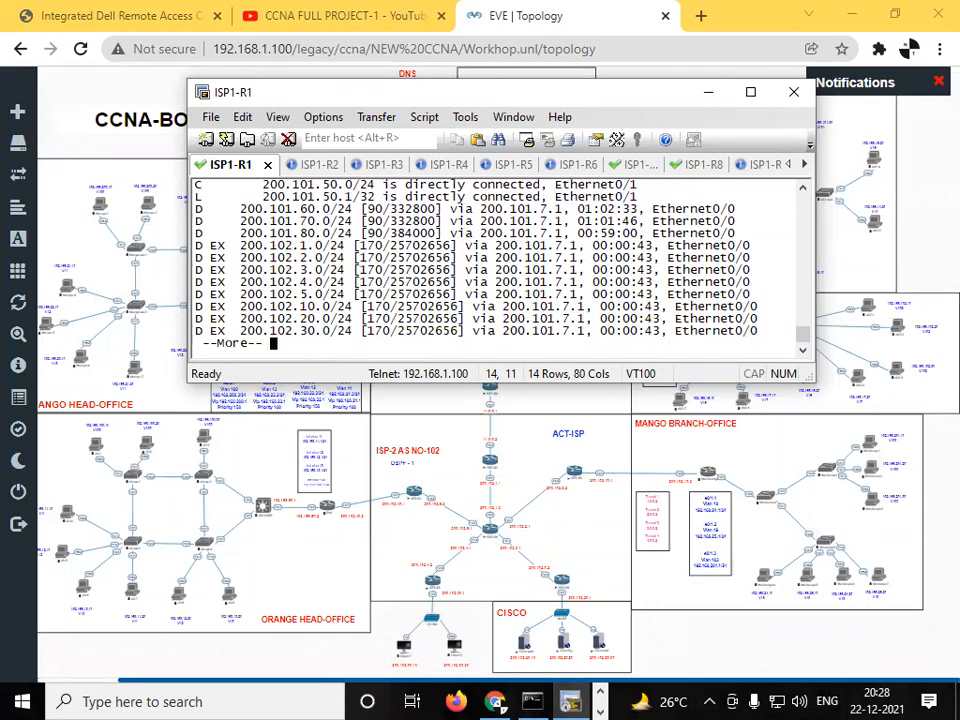
- Look up ISP2-R3's address in the topology and ping 200.102.2.2 from ISP1-R1, then return to the topology
type("ping")
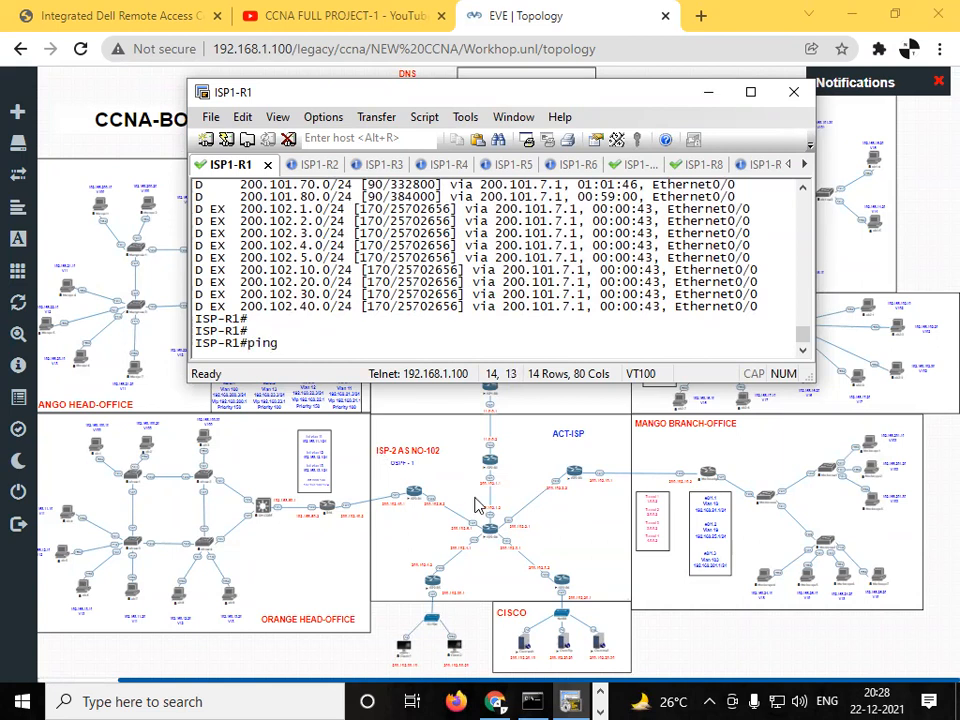
left_click(402, 435)
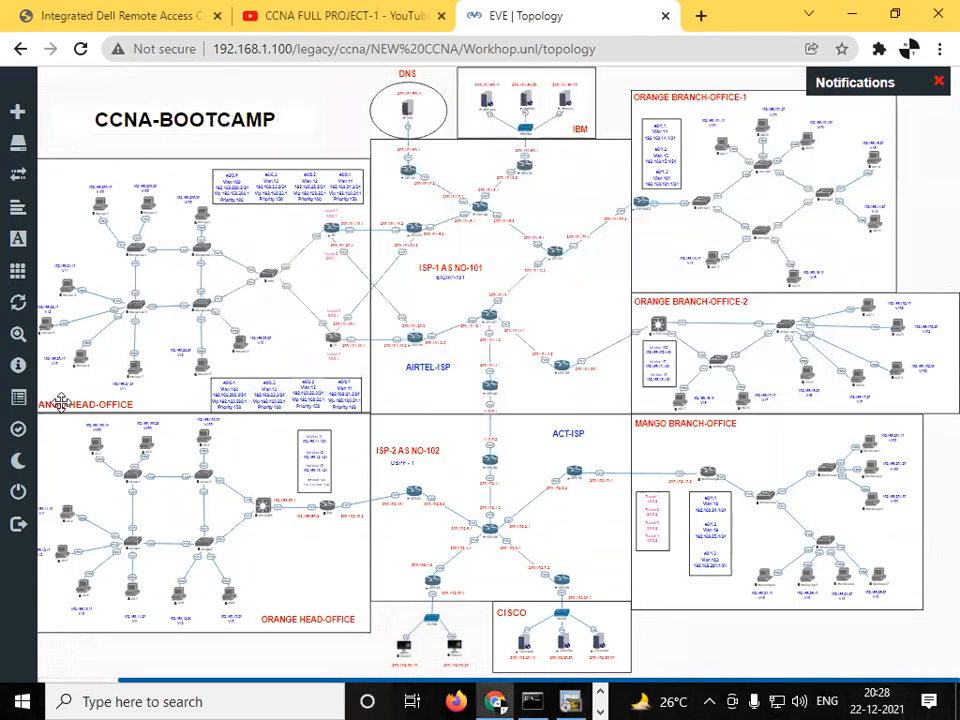
mouse_move(31, 311)
left_click_drag(71, 334, 86, 335)
left_click_drag(955, 333, 955, 598)
left_click_drag(503, 683, 669, 686)
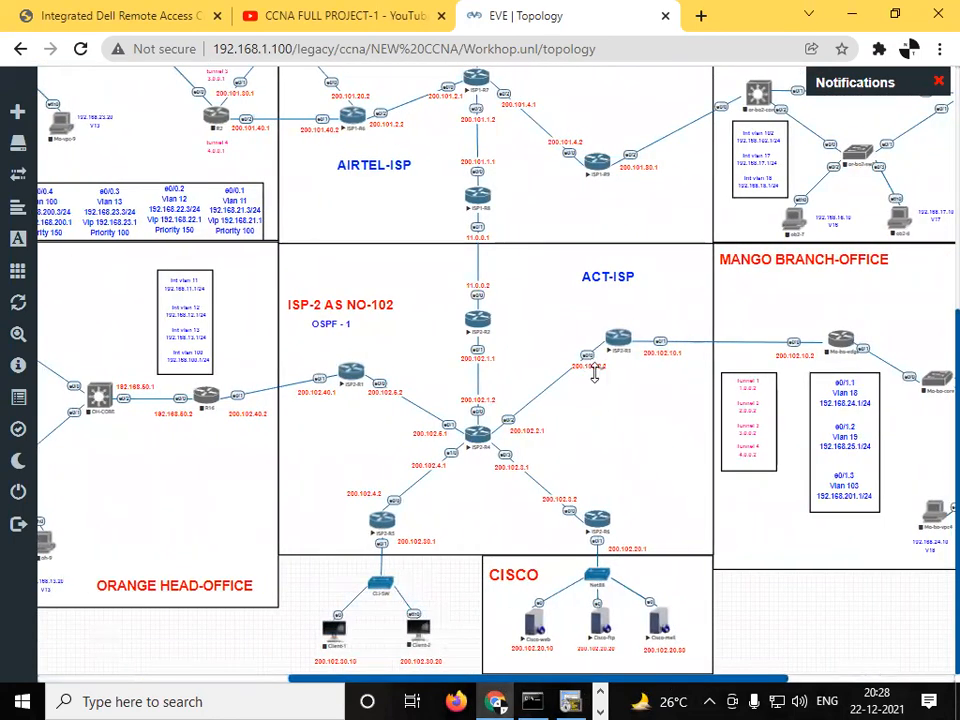
scroll(934, 364, "up", 4)
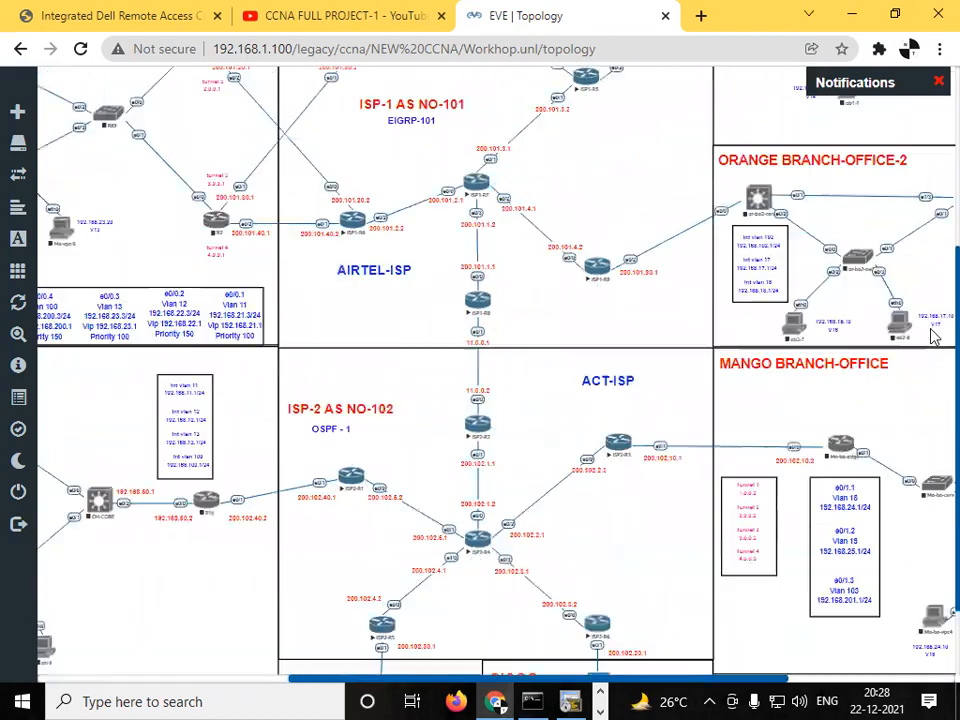
scroll(933, 300, "down", 3)
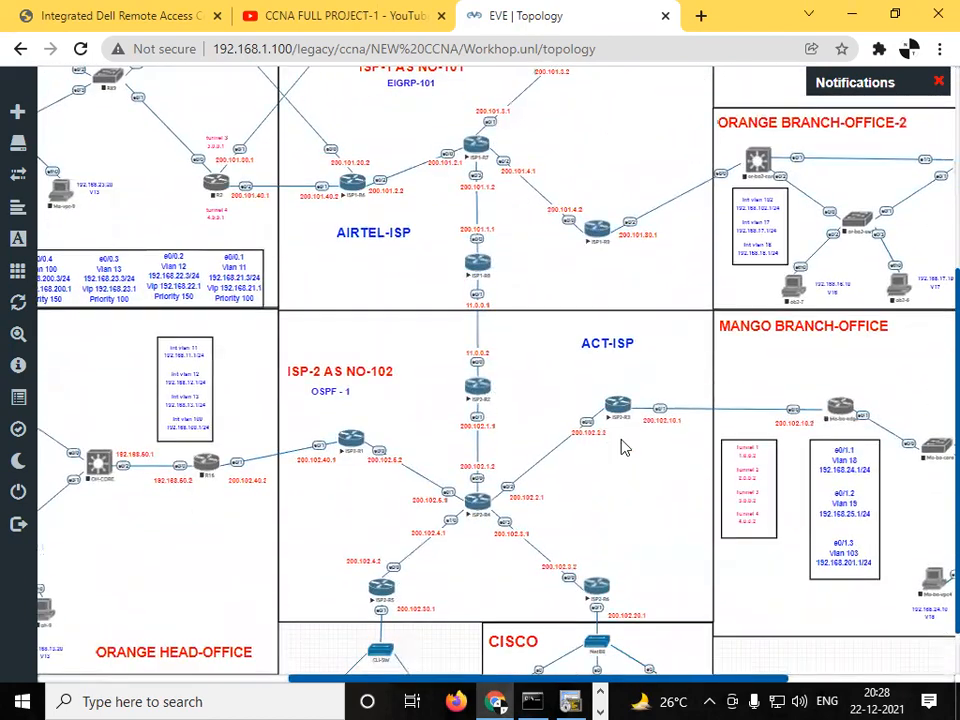
left_click(571, 701)
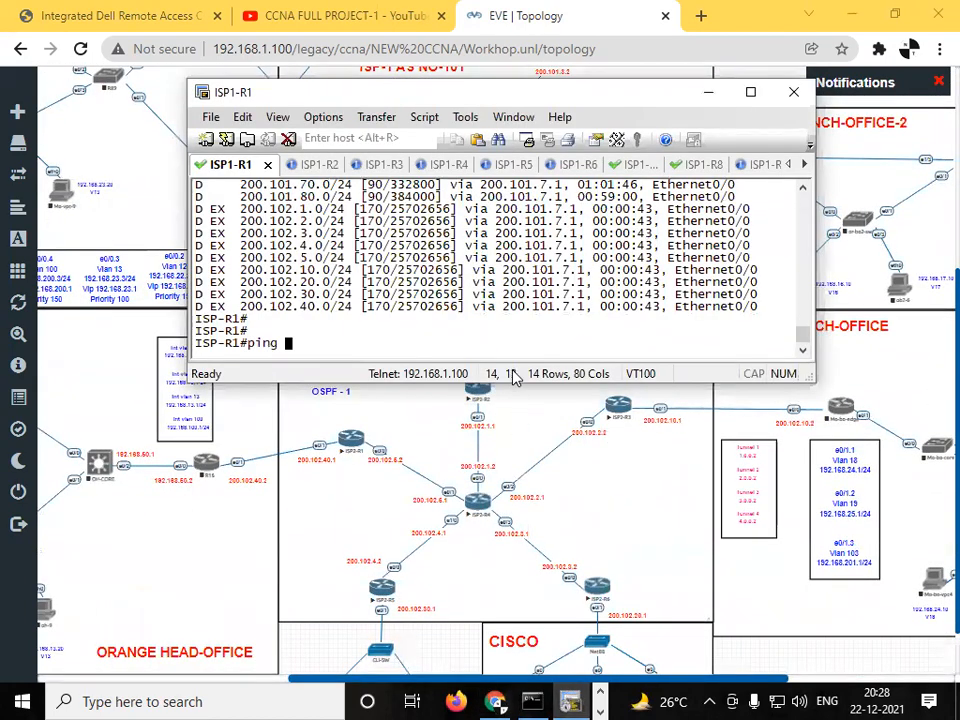
type("200.102.2.2")
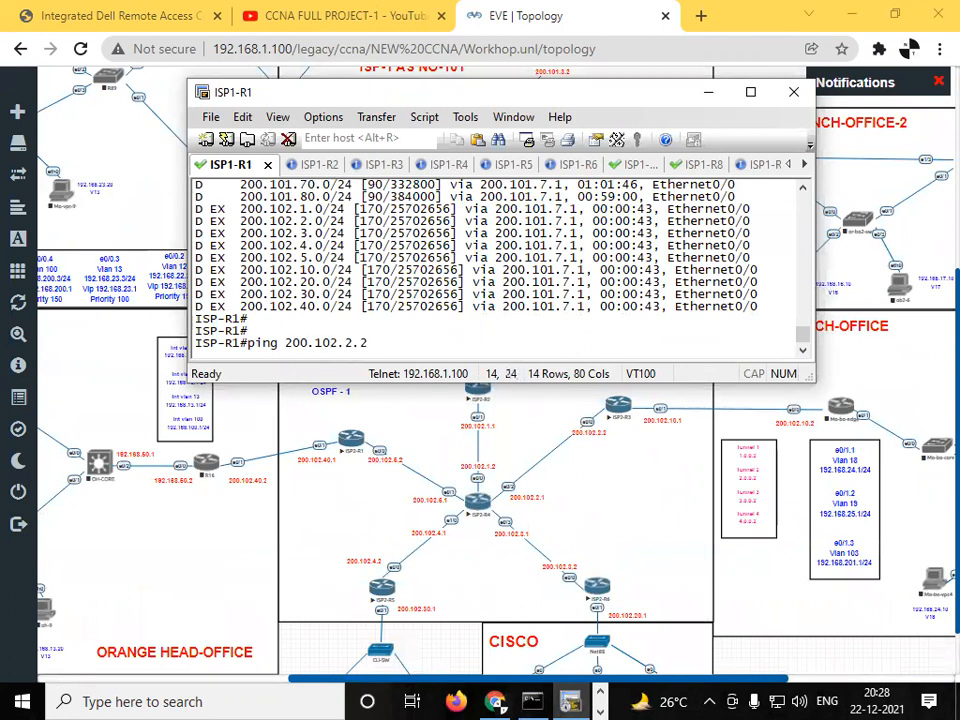
key("Return")
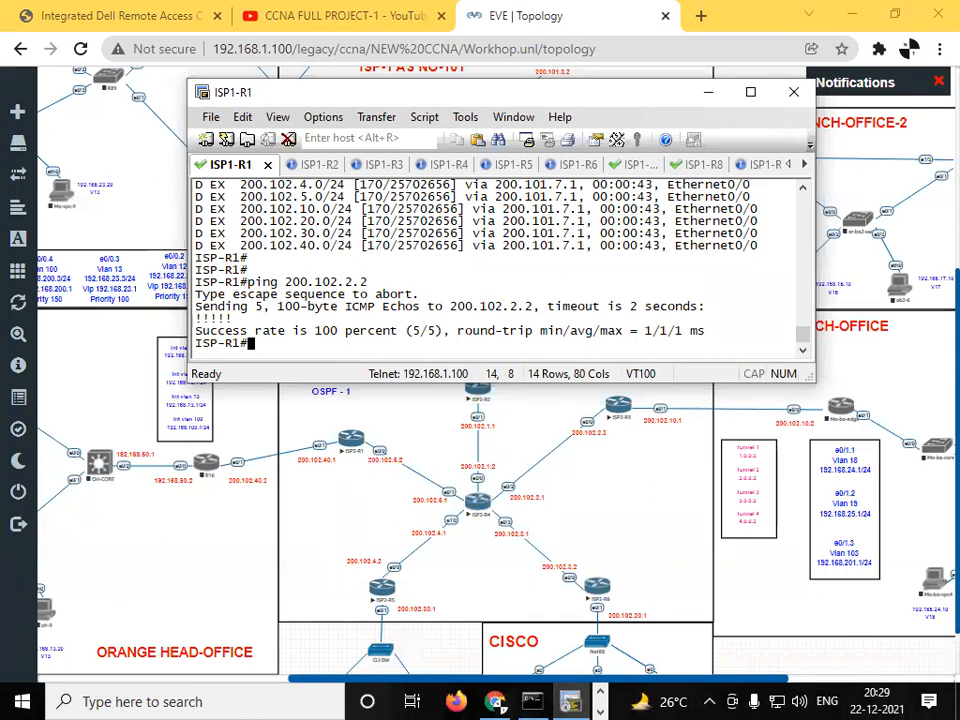
left_click(708, 92)
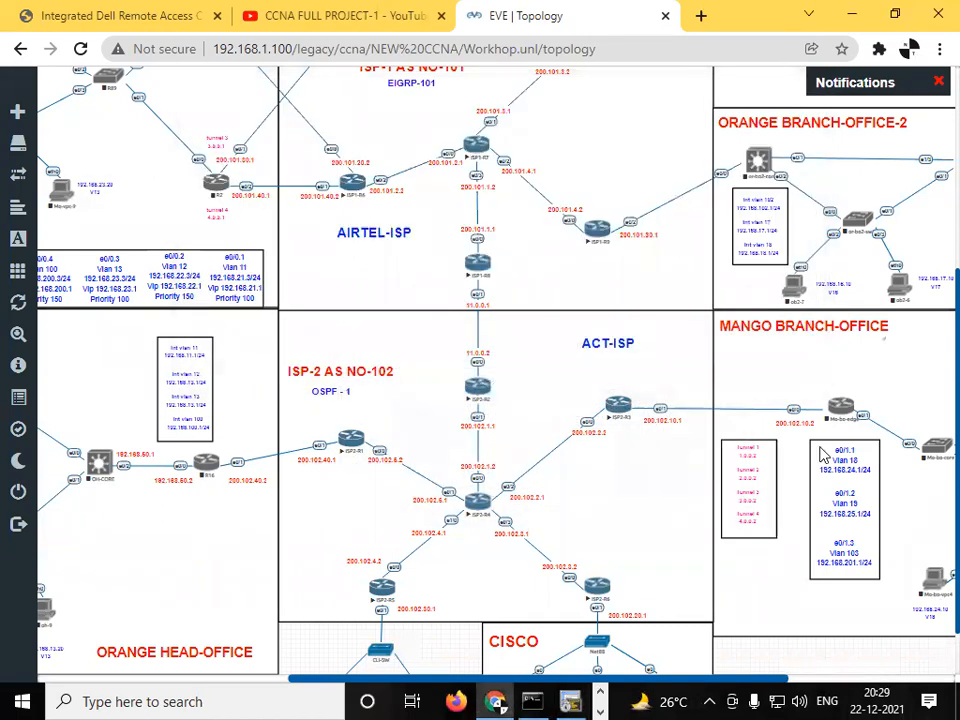
- Locate the Cisco-web server in the CISCO area of the topology and open its console with ultravnc_wrapper
mouse_move(80, 335)
left_click_drag(73, 334, 78, 335)
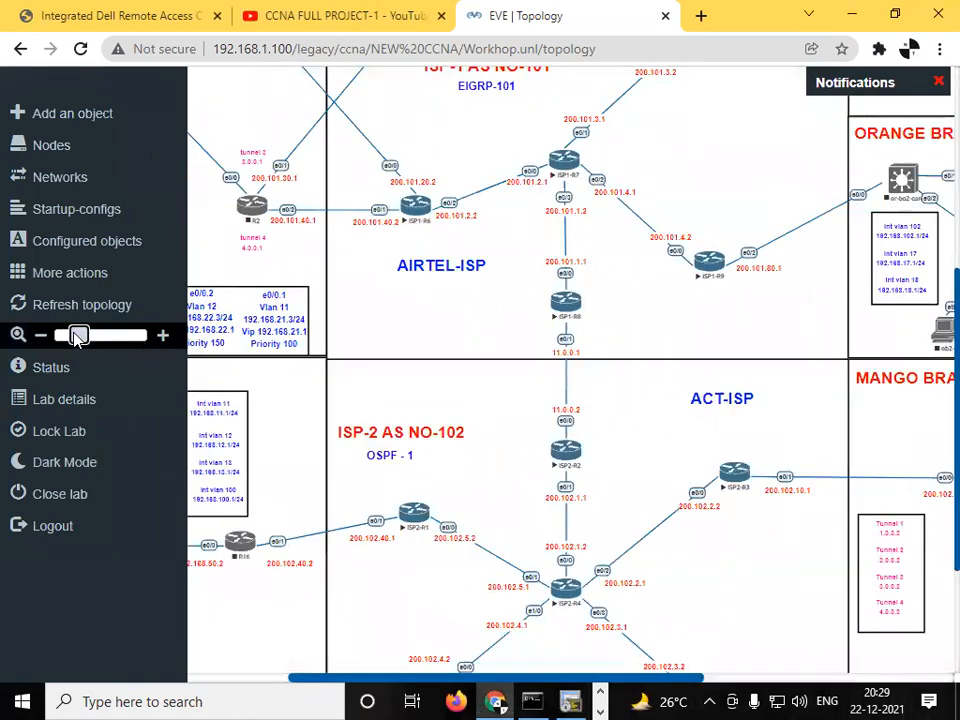
scroll(931, 468, "down", 2)
scroll(931, 476, "down", 1)
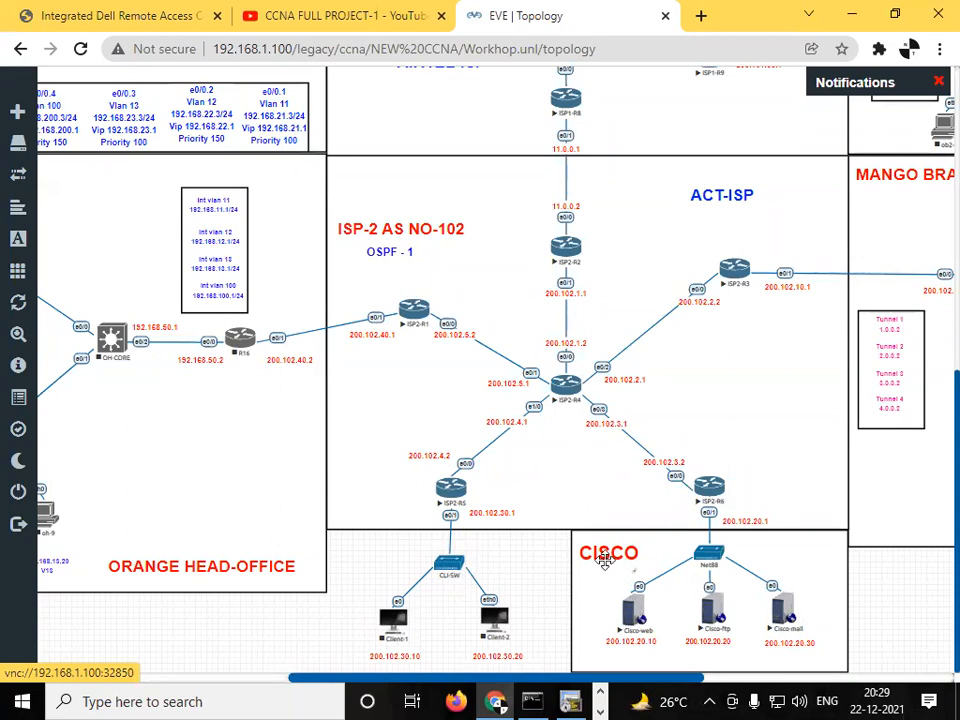
left_click(634, 606)
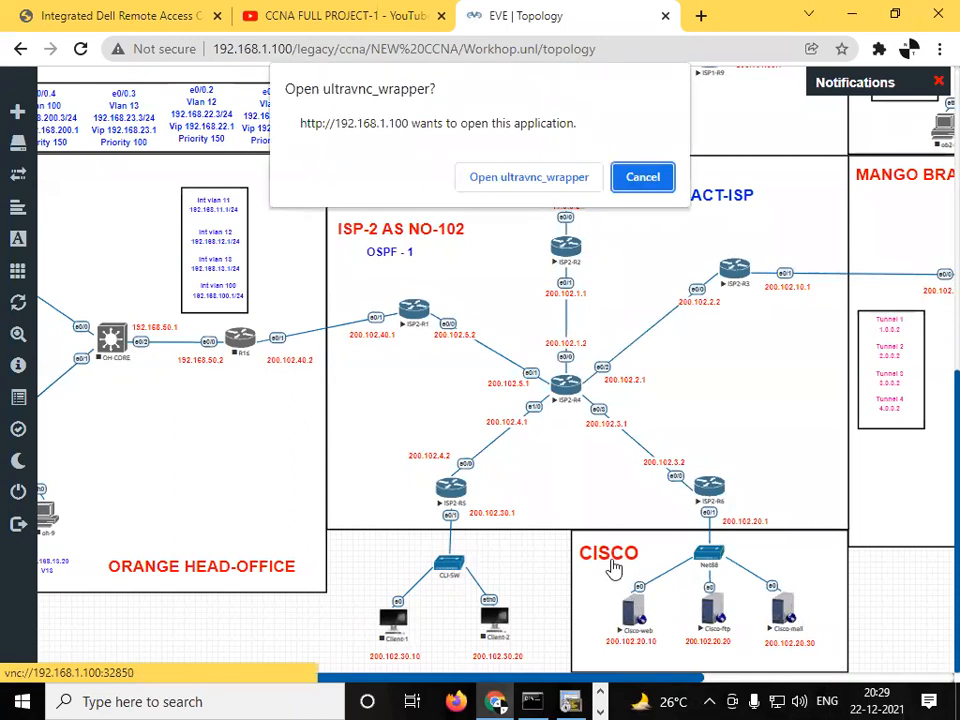
left_click(553, 175)
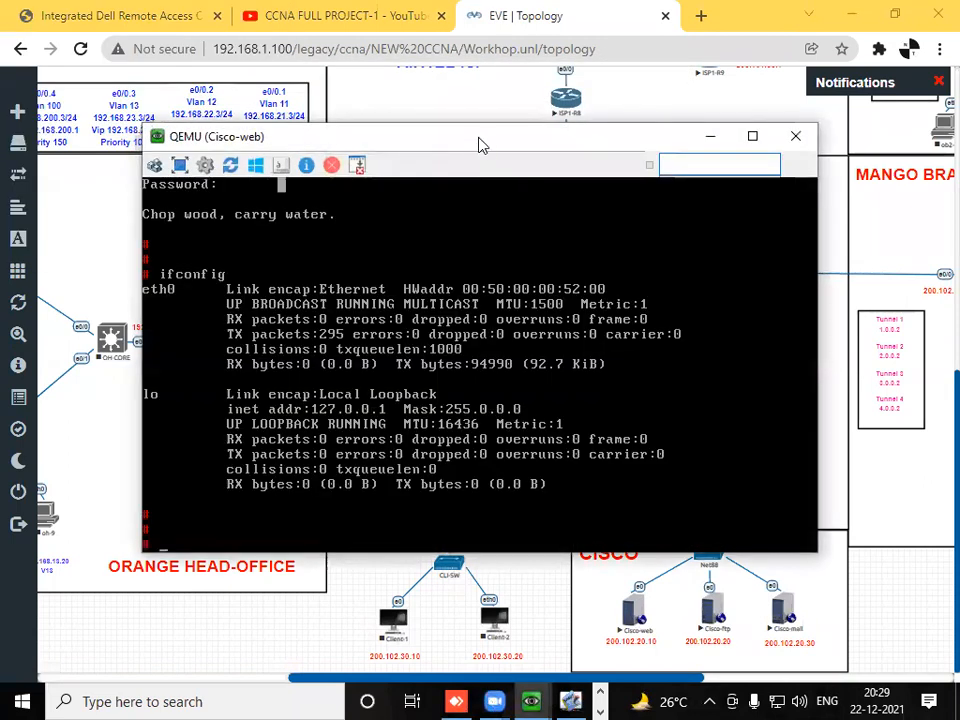
left_click_drag(480, 145, 399, 84)
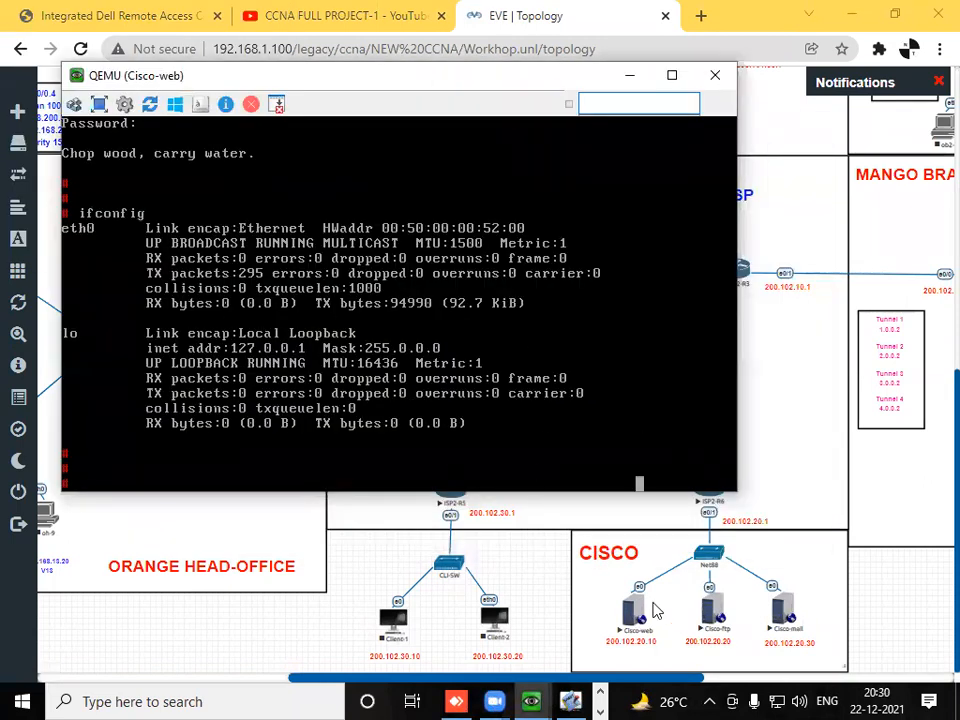
key("Return")
key("Return")
key("Return")
key("Return")
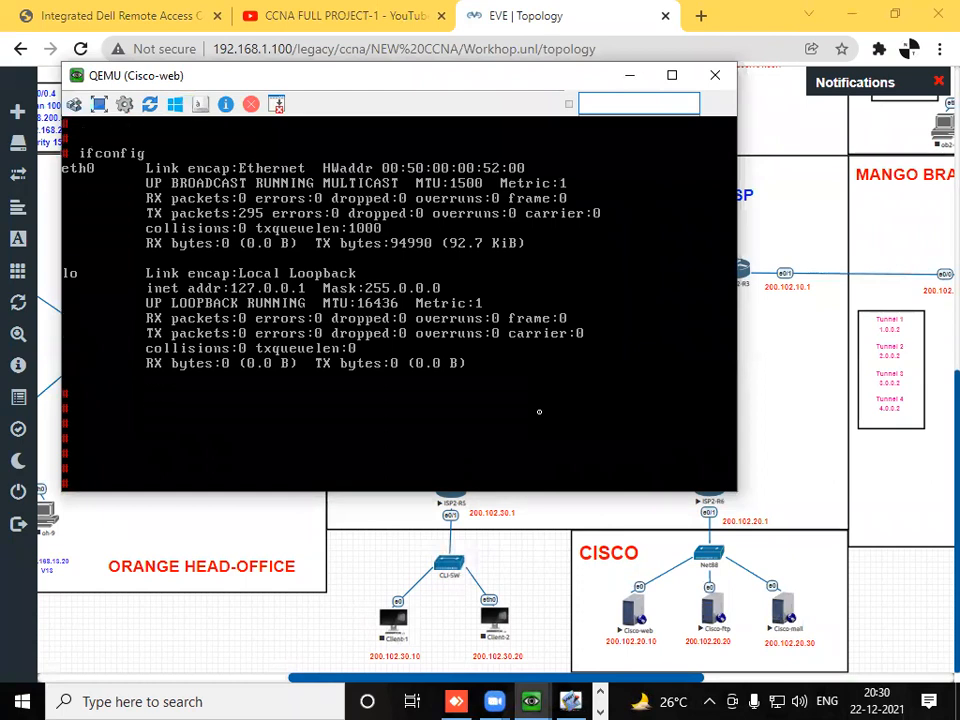
- Begin a vi command with /etc/, look up the full interface file path in tty.PNG on the desktop, and return to the Cisco-web console
type("vi /etc/")
left_click(852, 12)
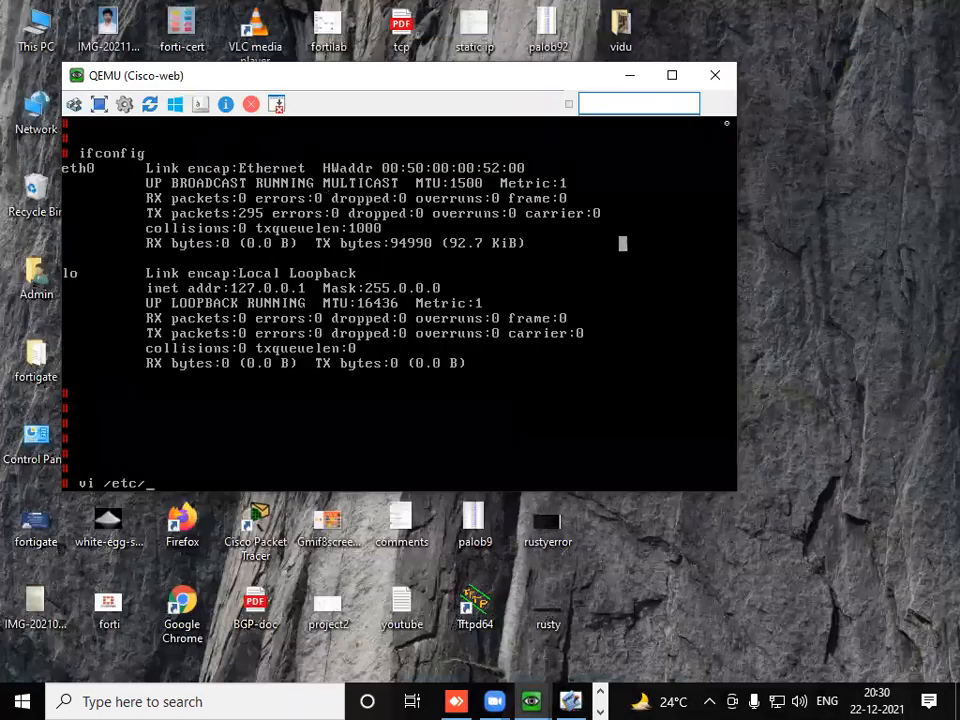
left_click(629, 75)
double_click(343, 110)
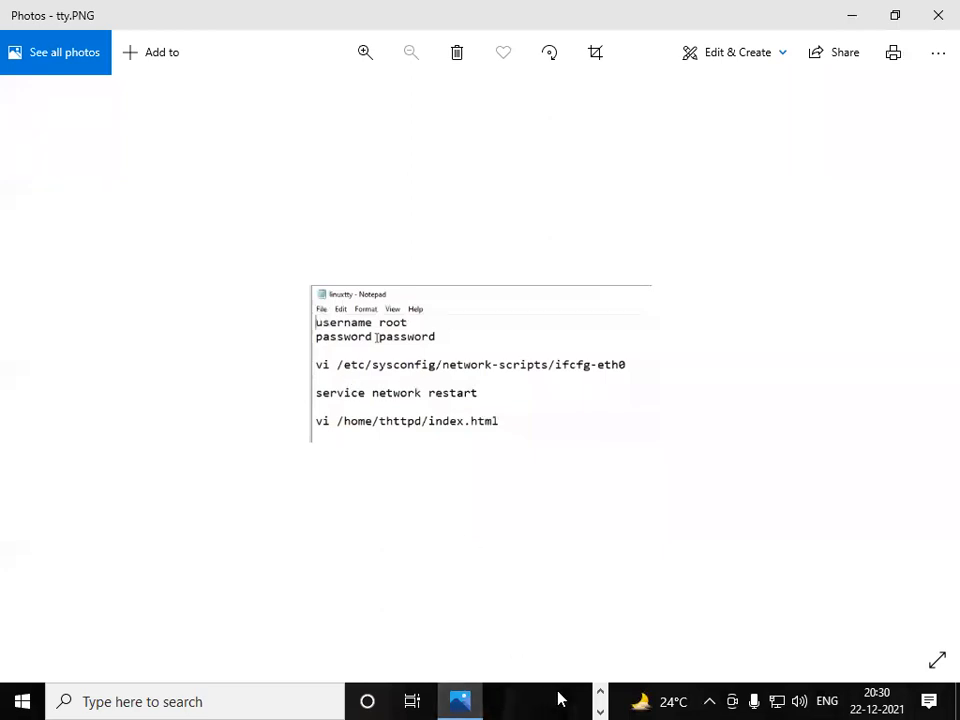
left_click(599, 692)
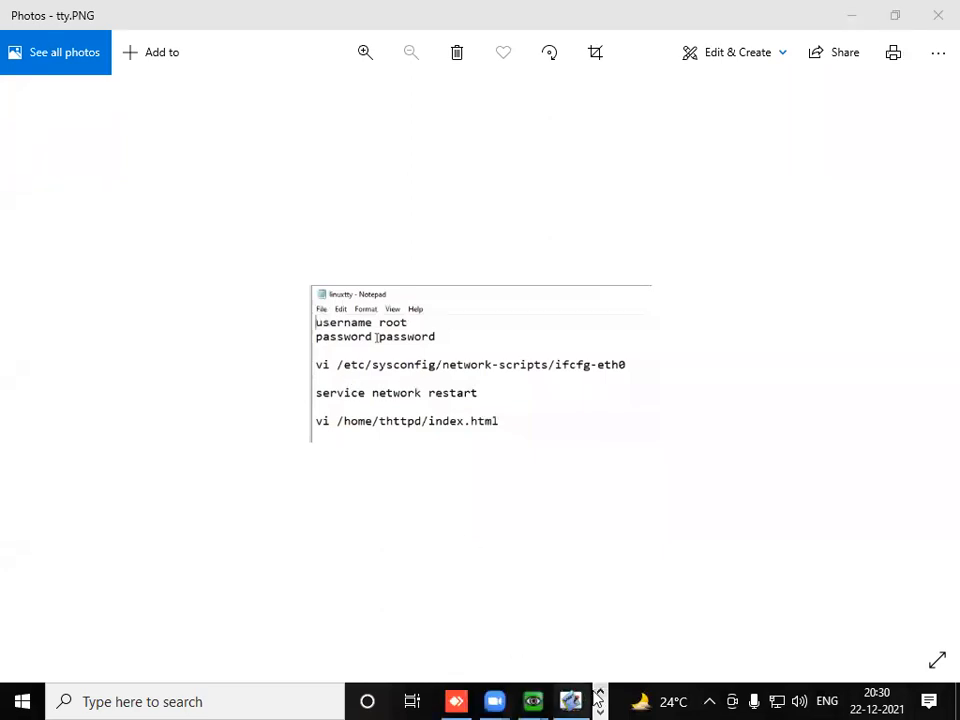
left_click(599, 692)
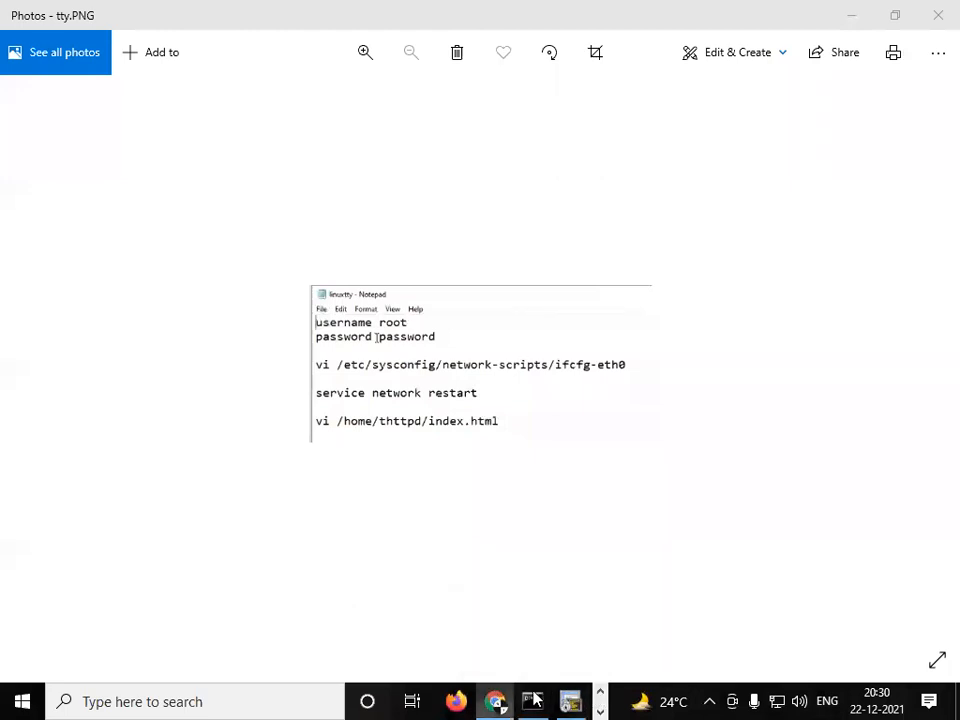
left_click(497, 702)
left_click(600, 692)
mouse_move(535, 700)
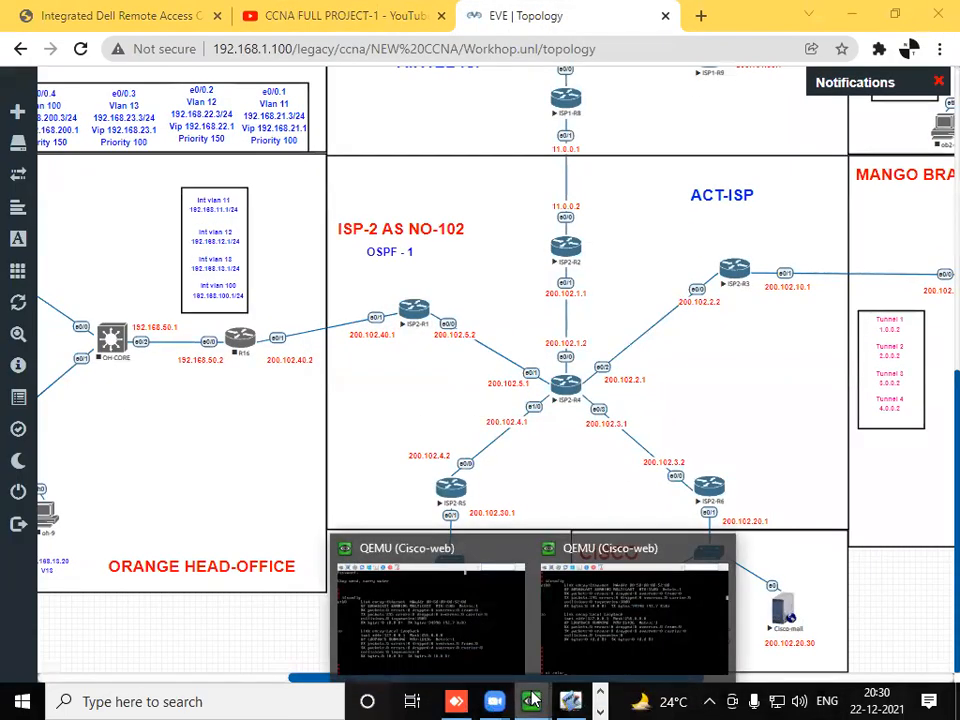
left_click(516, 550)
left_click(523, 567)
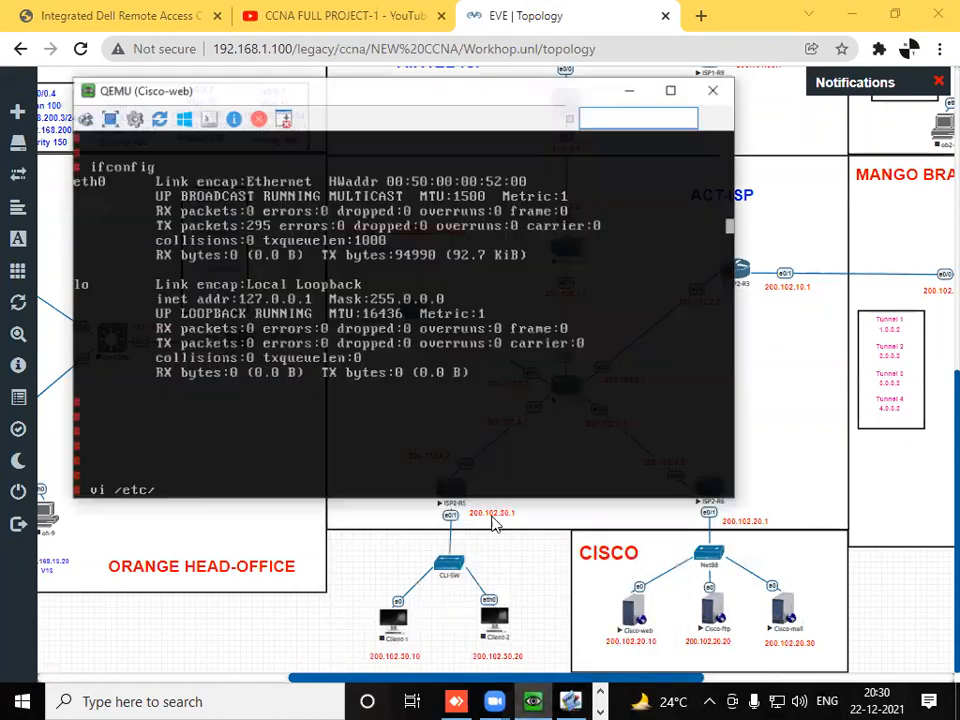
- Complete the vi command to open /etc/sysconfig/network-scripts/ifcfg-eth0 on Cisco-web
type("c/sy")
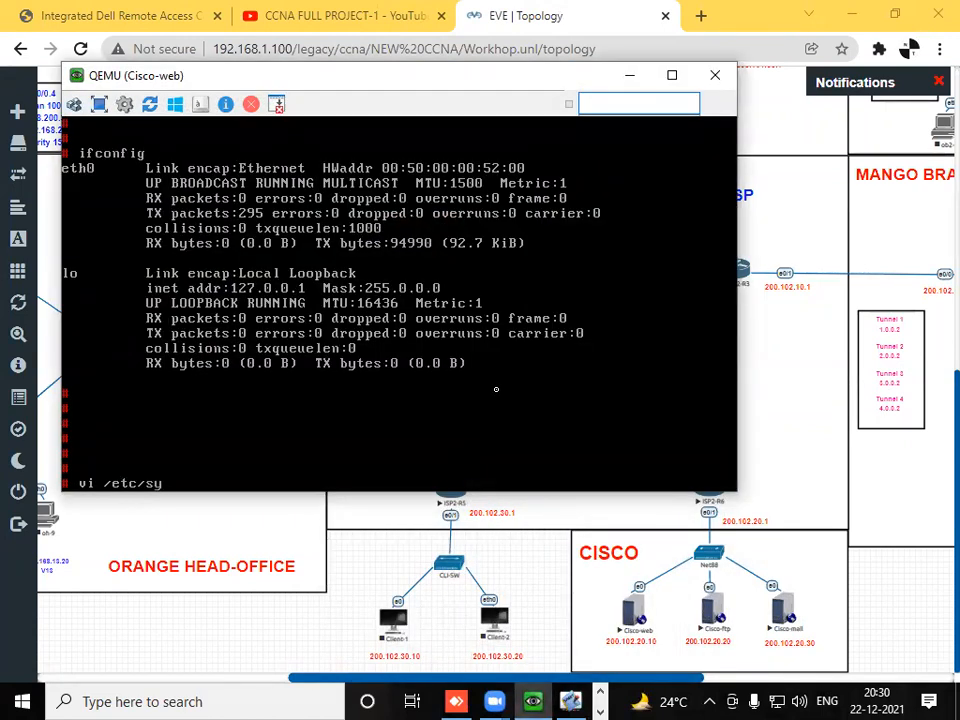
type("sconfig/network")
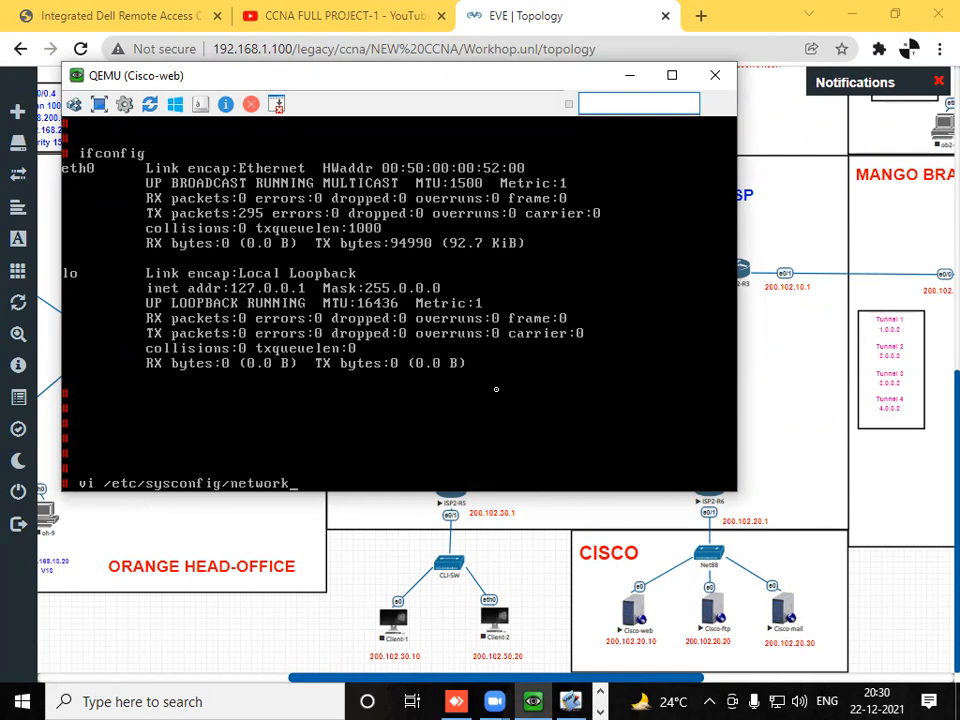
type("-scripts/ifcfg-eth0")
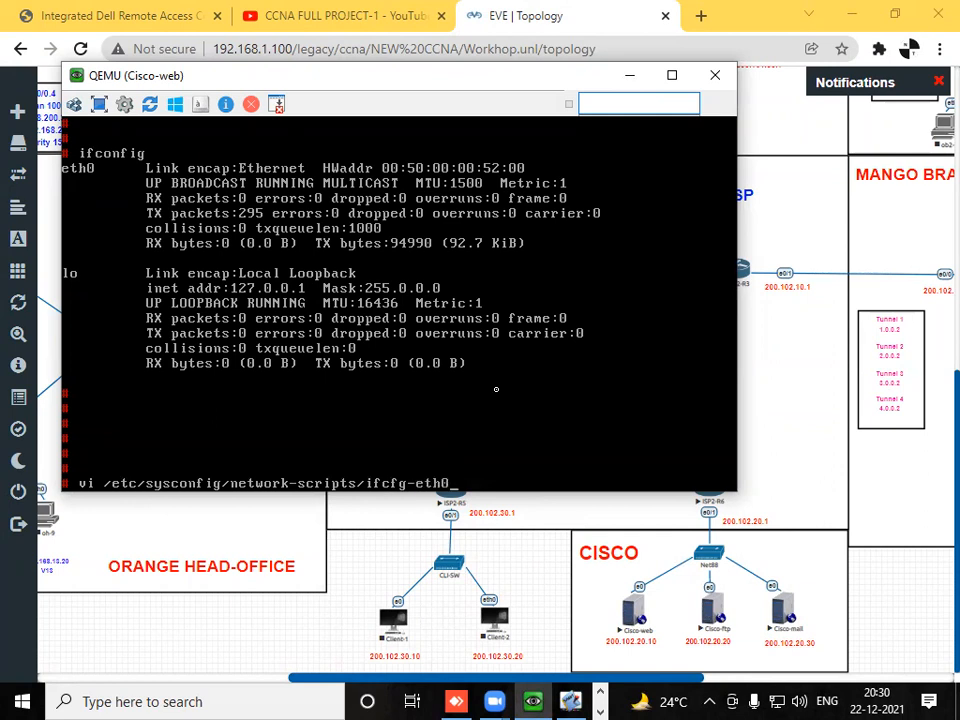
key("Return")
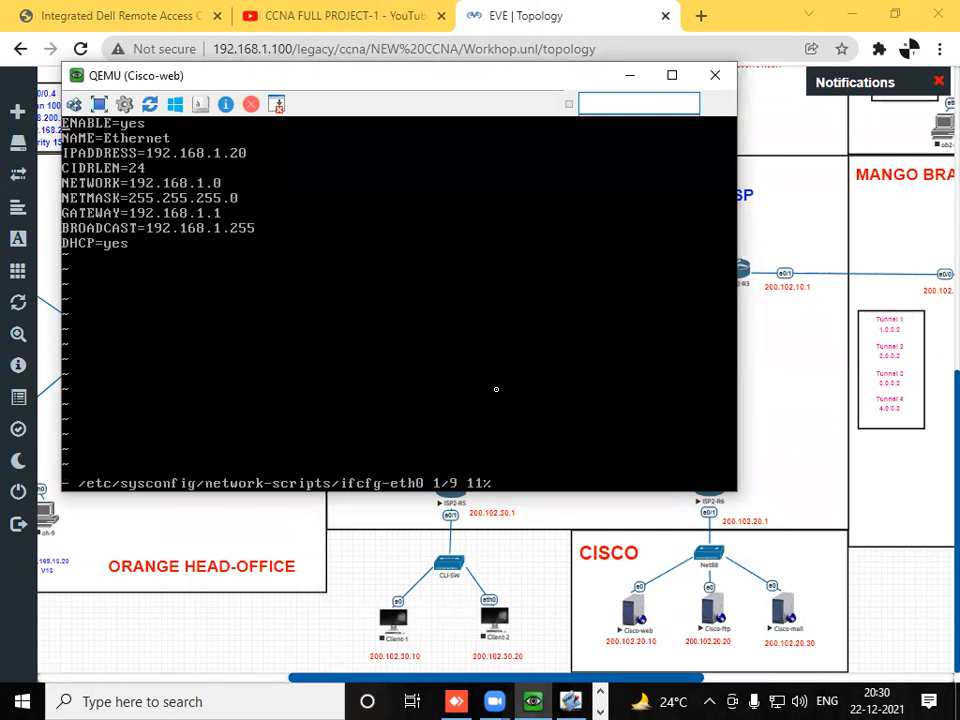
- Set IPADDRESS to 200.102.20.10 in the ifcfg-eth0 file
key("Down")
key("Down")
key("Down")
key("Up")
key("BackSpace")
key("BackSpace")
key("BackSpace")
key("BackSpace")
key("BackSpace")
key("BackSpace")
key("BackSpace")
key("BackSpace")
key("BackSpace")
key("BackSpace")
key("BackSpace")
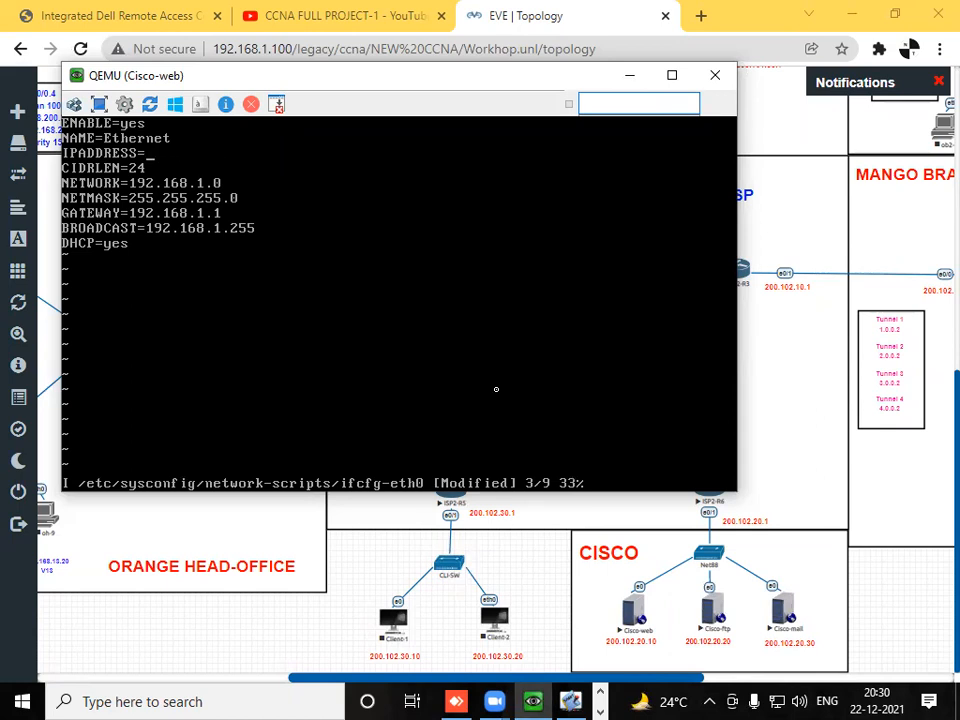
type("200.102.20.10")
- Set NETWORK to 200.102.20.0 in the ifcfg-eth0 file
key("Down")
key("Down")
key("BackSpace")
key("BackSpace")
key("BackSpace")
key("BackSpace")
key("BackSpace")
key("BackSpace")
key("BackSpace")
key("BackSpace")
key("BackSpace")
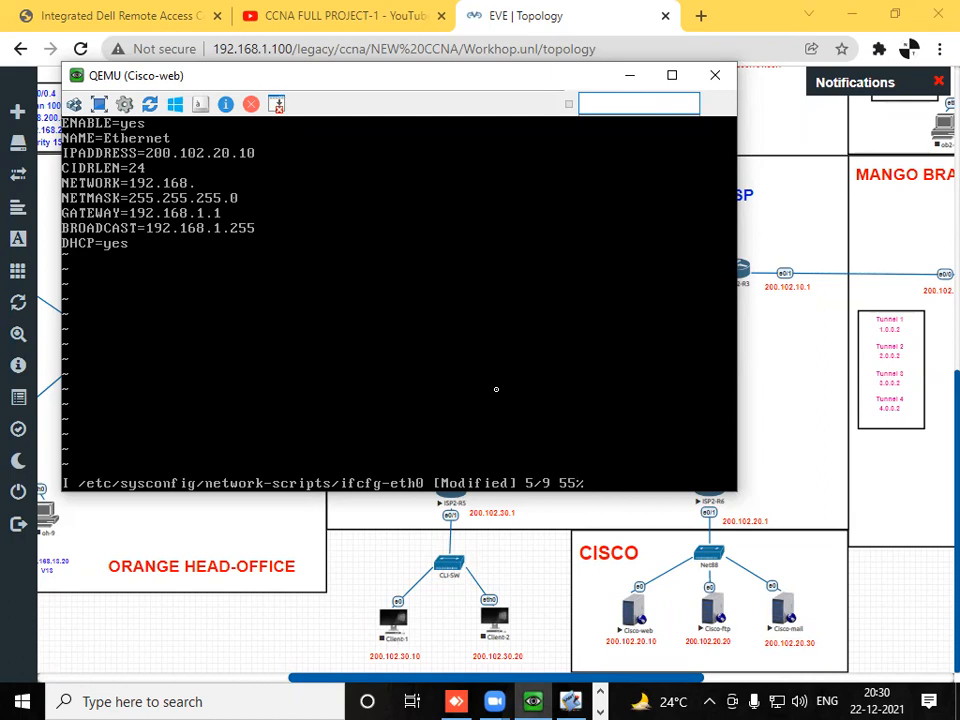
key("BackSpace")
key("BackSpace")
type("200.102.20.0")
- Set GATEWAY to 200.102.20.1 in the ifcfg-eth0 file
key("Down")
key("BackSpace")
key("BackSpace")
key("BackSpace")
key("BackSpace")
key("BackSpace")
key("BackSpace")
key("BackSpace")
key("BackSpace")
key("BackSpace")
key("BackSpace")
key("BackSpace")
type("200.102.20.")
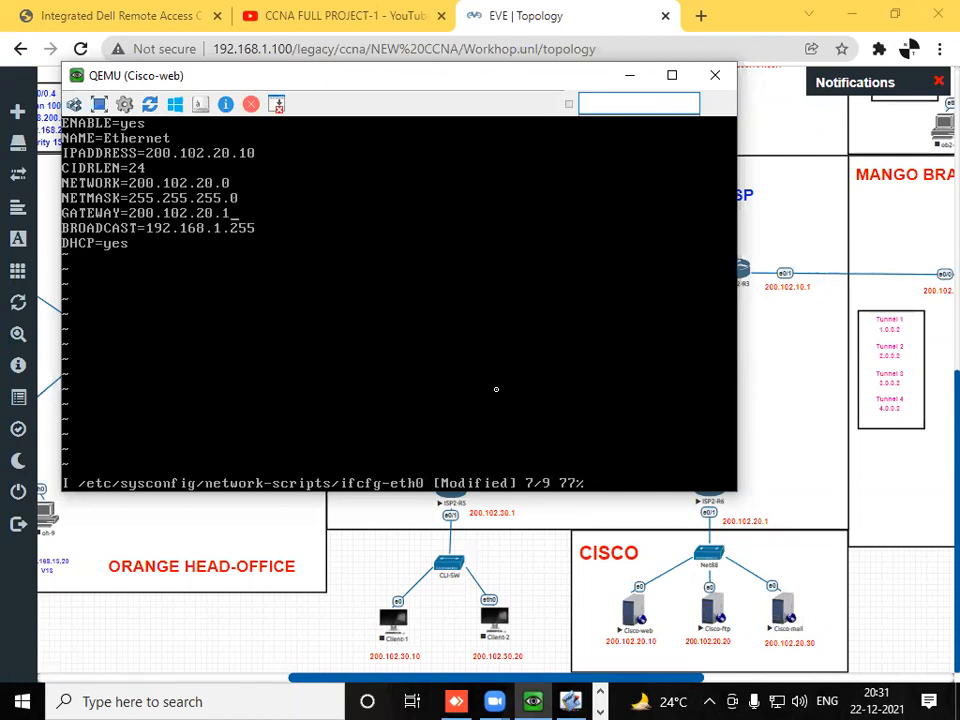
- Set BROADCAST to 200.102.20.255 in the ifcfg-eth0 file
key("Down")
key("BackSpace")
key("BackSpace")
key("BackSpace")
key("BackSpace")
key("BackSpace")
key("BackSpace")
key("BackSpace")
key("BackSpace")
key("BackSpace")
key("BackSpace")
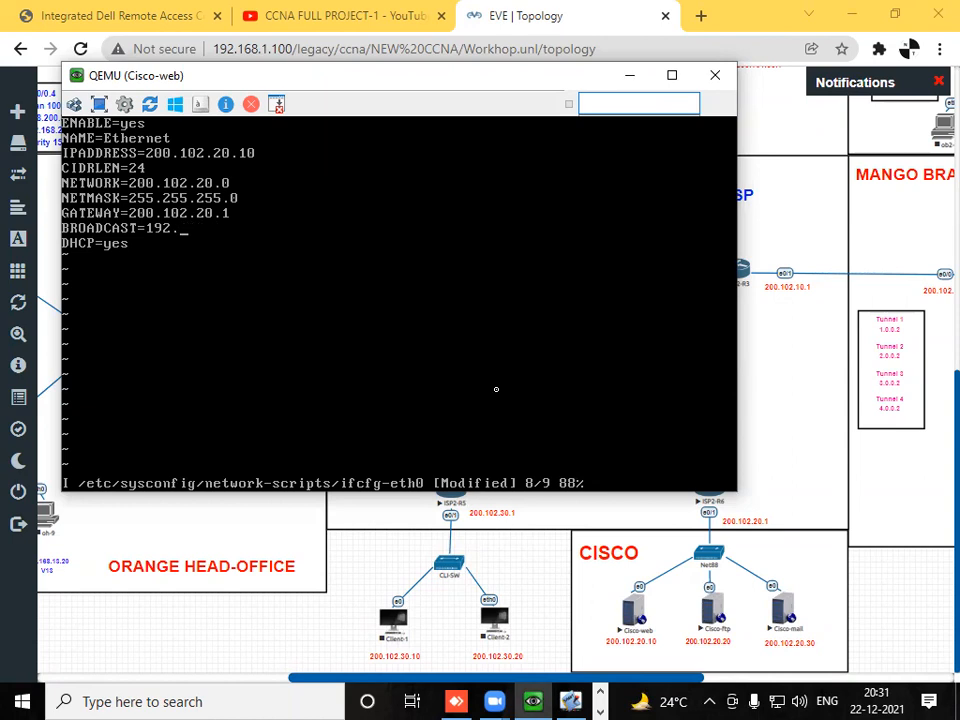
type("200.102.20.255")
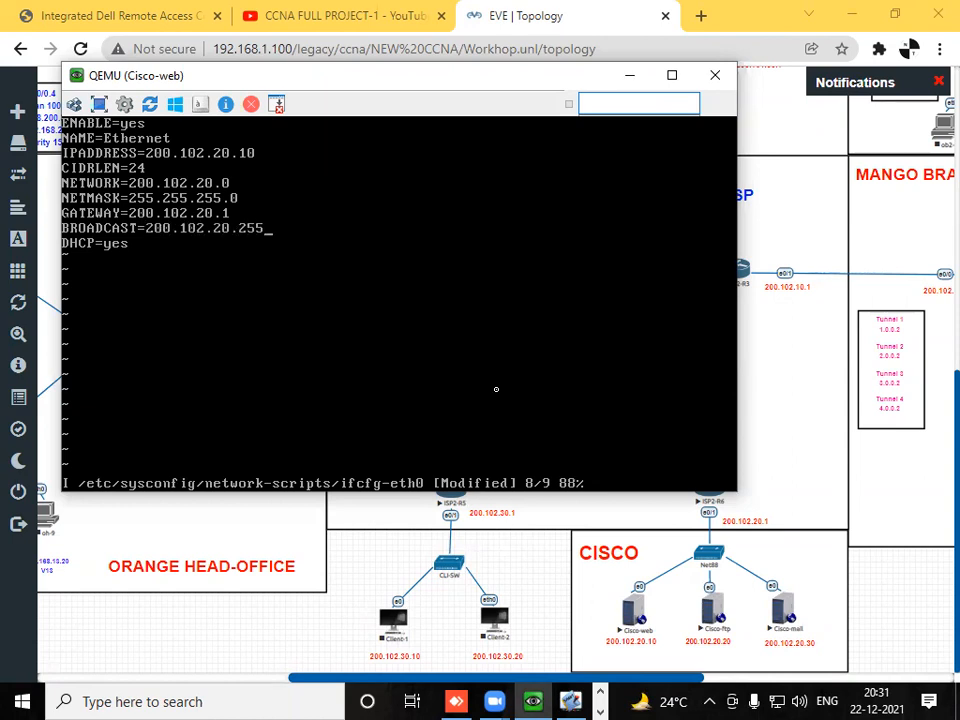
- Set DHCP to no, then save the ifcfg-eth0 file and quit vi
key("Down")
key("BackSpace")
key("BackSpace")
key("BackSpace")
type("no")
key("Escape")
type(":wq")
key("Return")
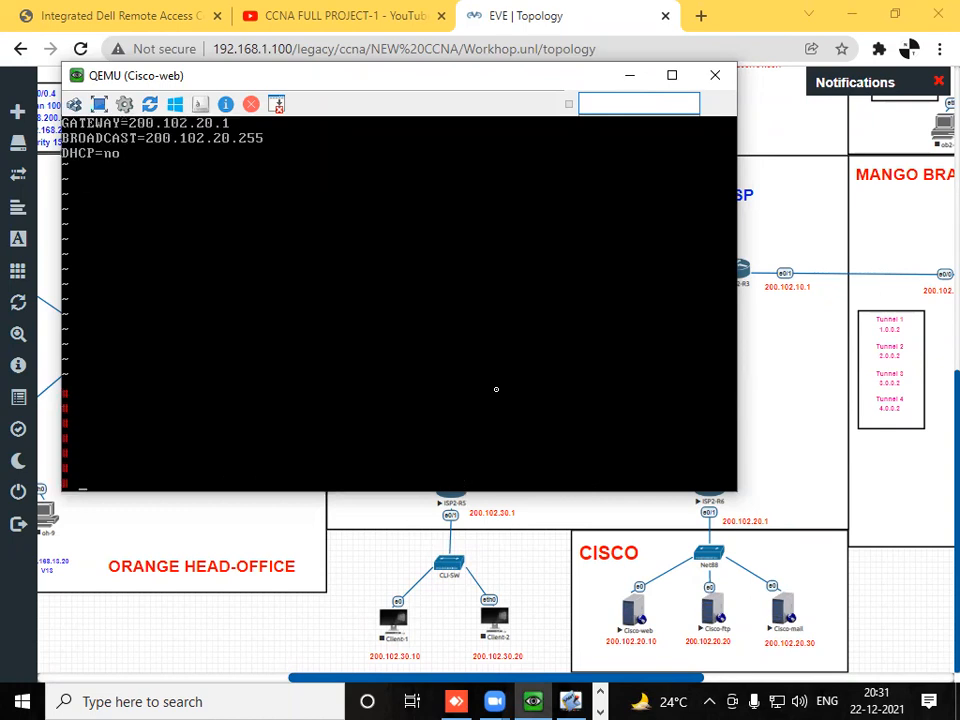
- Restart the network service on Cisco-web with service network restart
type("service network restart")
key("Return")
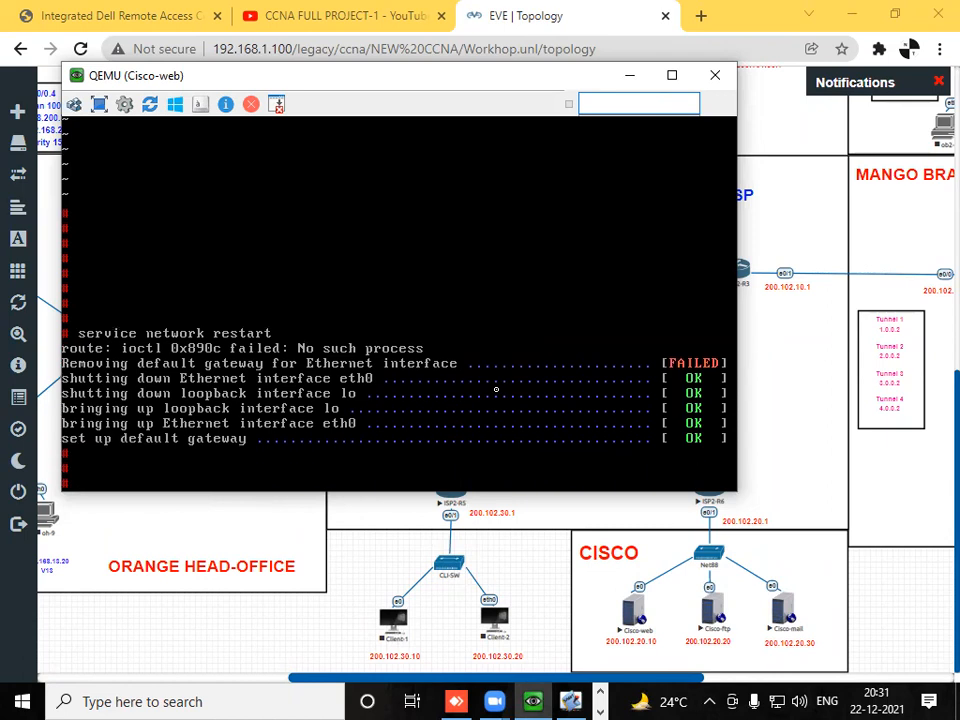
- Display the interface configuration with ifconfig and check the IP address of eth0
type("ifconfig")
key("Return")
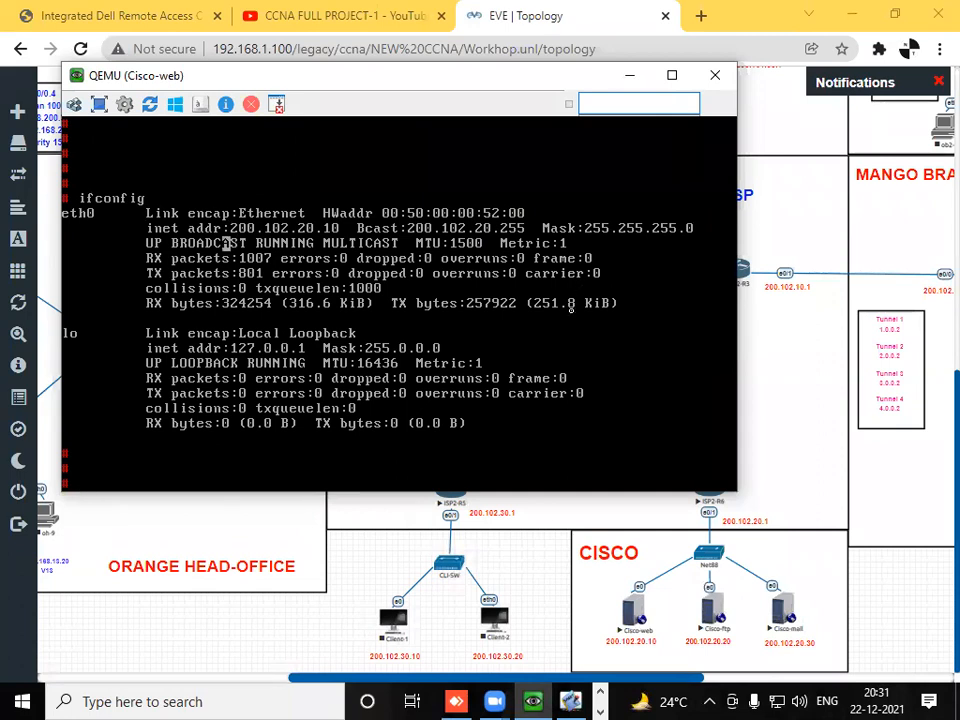
left_click_drag(229, 228, 340, 228)
left_click(300, 302)
- Ping the gateway 200.102.20.1 from Cisco-web, then stop the ping
key("Return")
key("Return")
key("Return")
type("ping 200.102.20.1")
key("Return")
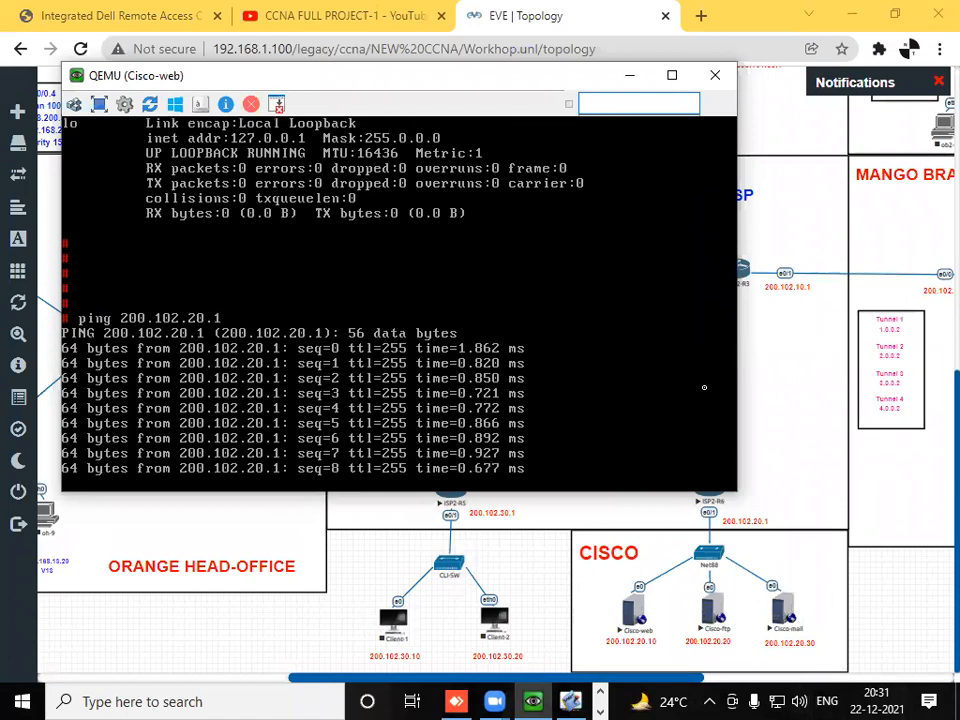
key("ctrl+c")
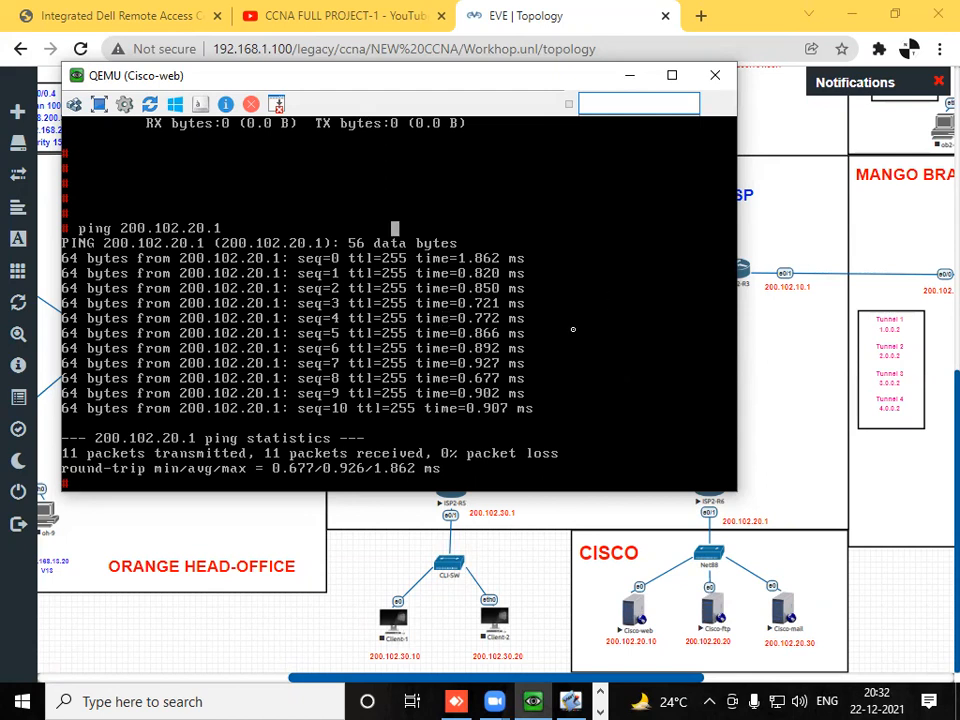
key("Return")
key("Return")
key("Return")
key("Return")
key("Return")
key("Return")
key("Return")
key("Return")
key("Return")
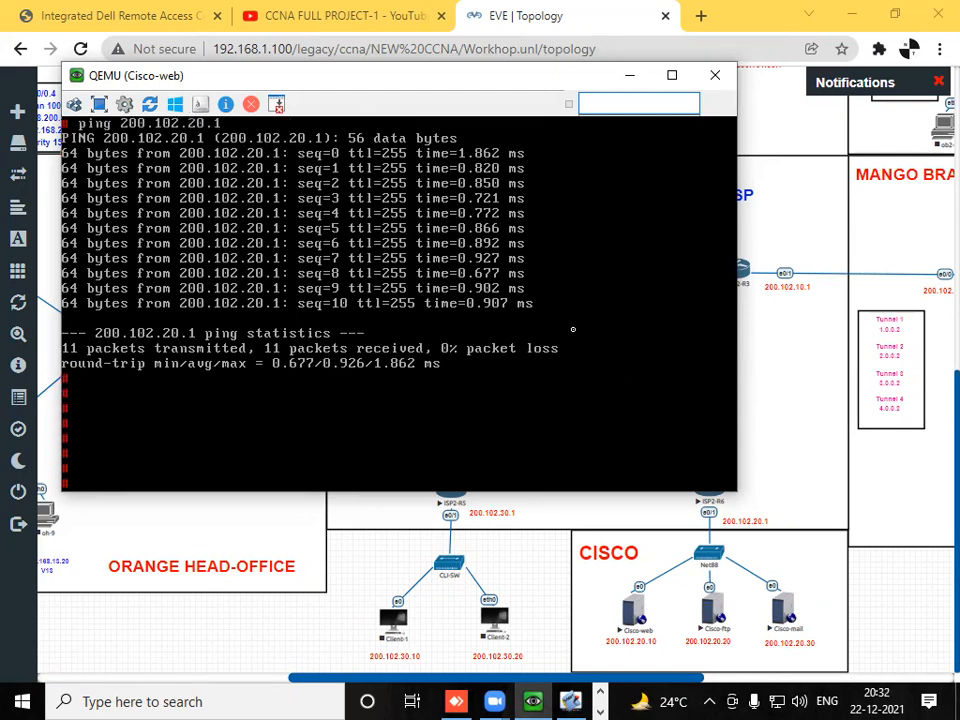
- Open the web page file /home/thttpd/index.html in vi, checking its path in tty.PNG
type("vi")
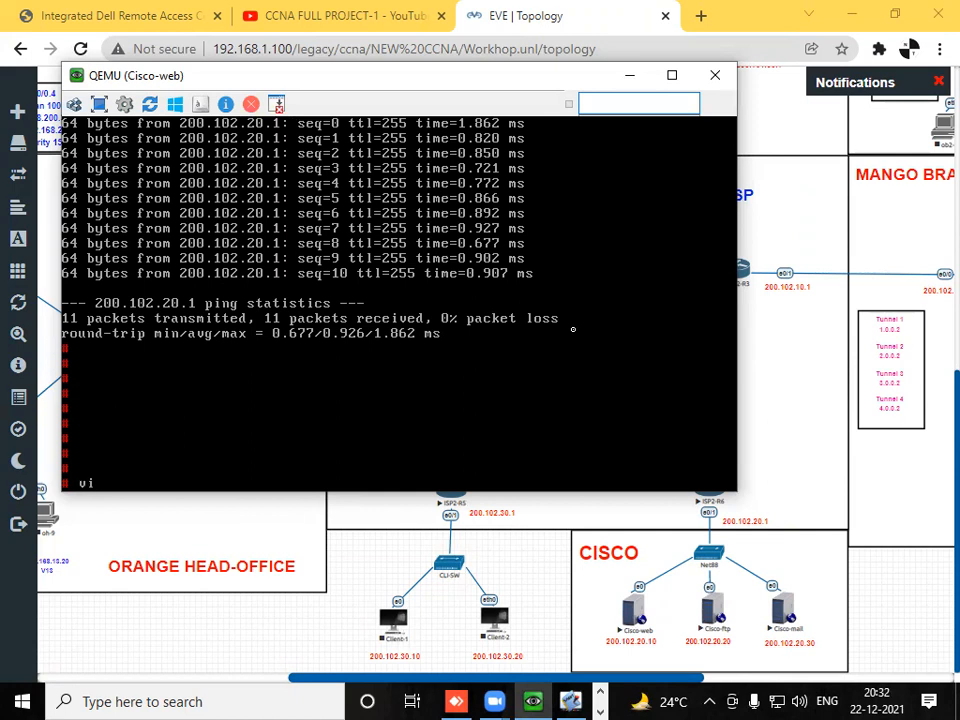
type(" /th")
key("BackSpace")
key("BackSpace")
left_click(601, 692)
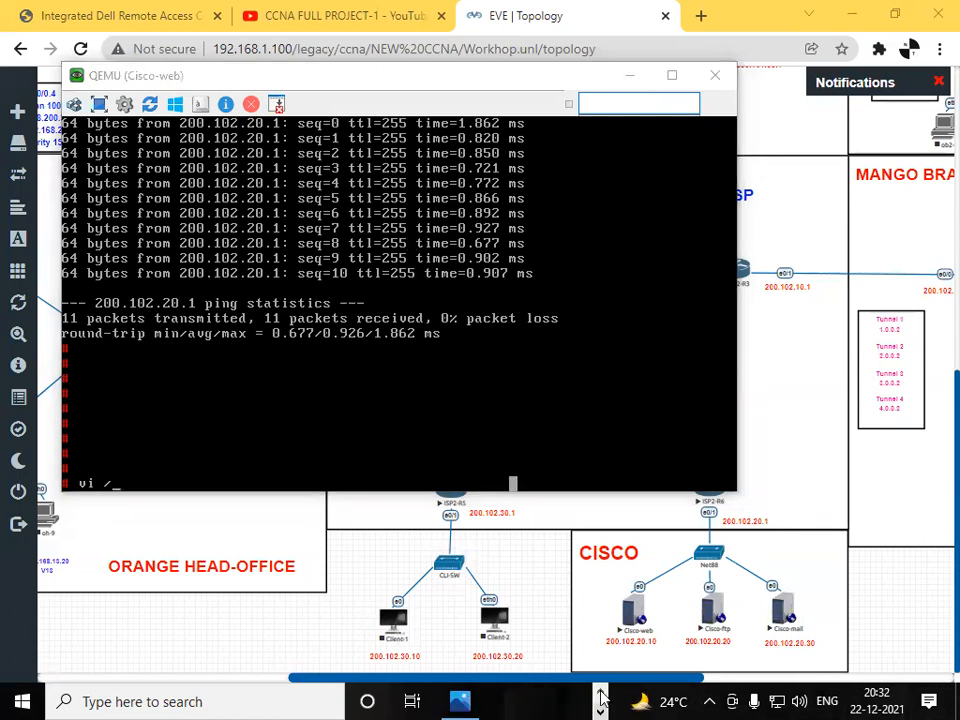
left_click(460, 701)
mouse_move(460, 701)
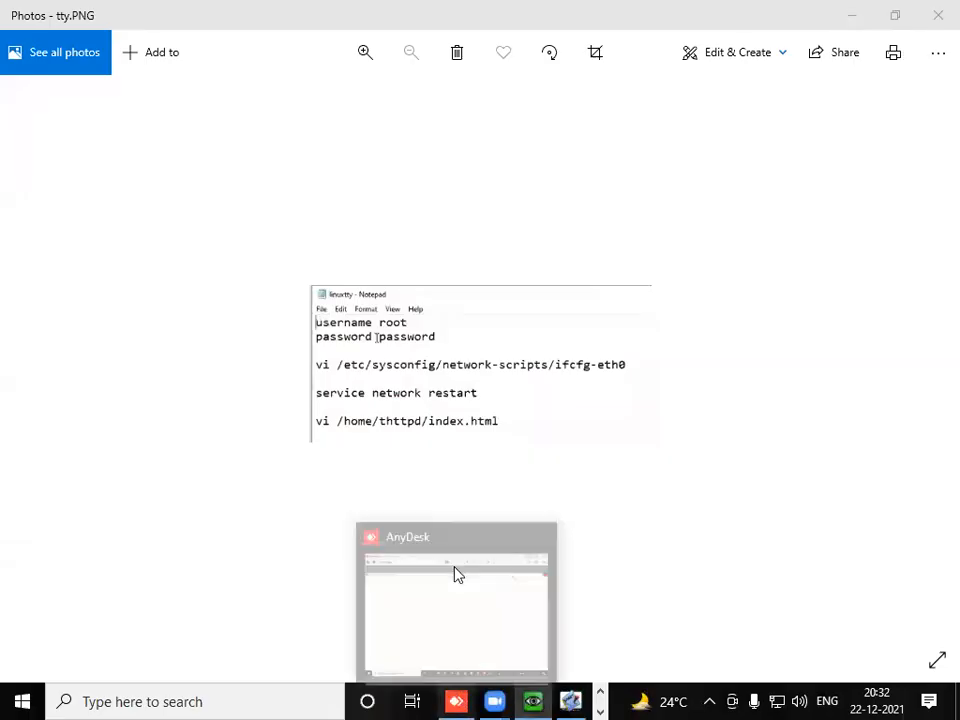
left_click(454, 574)
type("home/thttpd/")
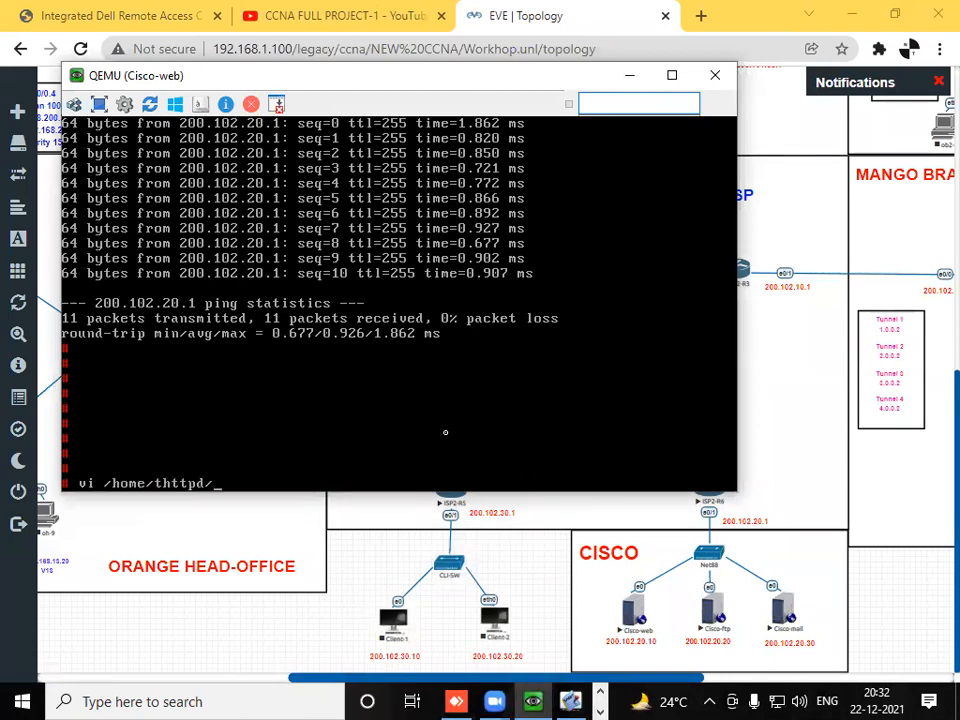
type("index.html")
key("Return")
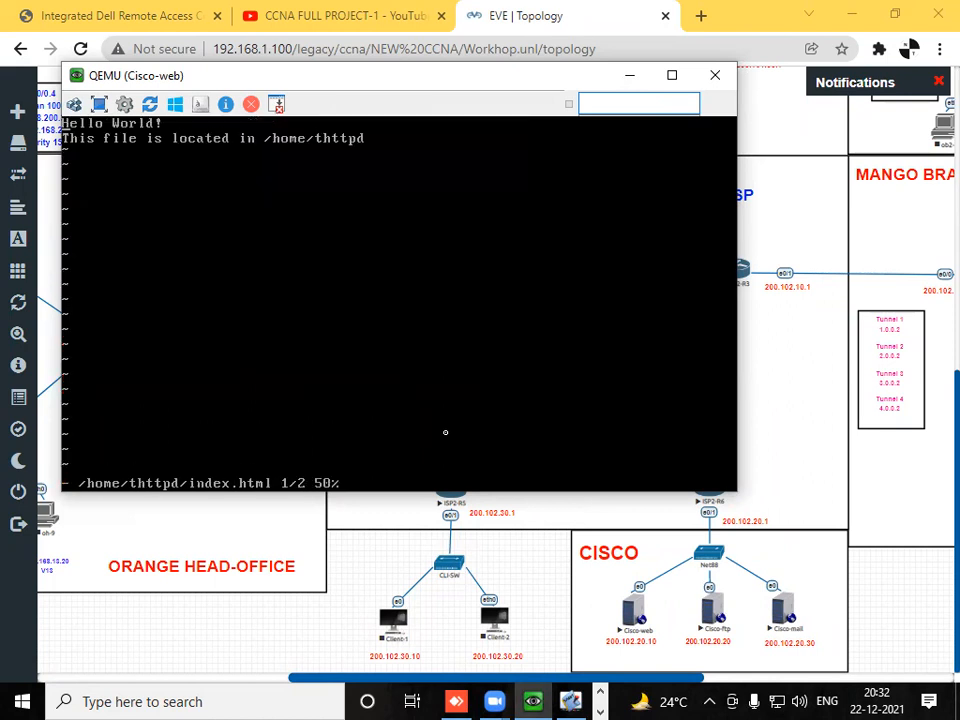
- Delete both lines of default text from index.html
key("Down")
key("BackSpace")
key("BackSpace")
key("BackSpace")
key("BackSpace")
key("BackSpace")
key("BackSpace")
key("BackSpace")
key("BackSpace")
key("BackSpace")
key("BackSpace")
key("BackSpace")
key("BackSpace")
key("BackSpace")
key("BackSpace")
key("BackSpace")
key("BackSpace")
key("BackSpace")
key("BackSpace")
key("BackSpace")
key("BackSpace")
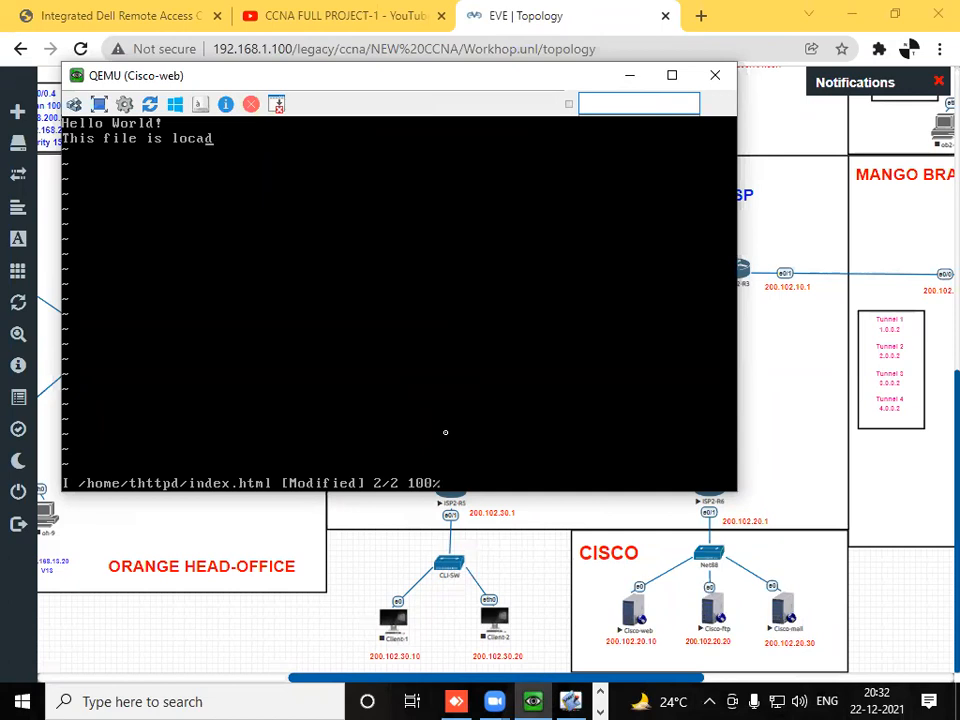
key("BackSpace")
key("BackSpace")
key("BackSpace")
key("BackSpace")
key("BackSpace")
key("BackSpace")
key("BackSpace")
key("BackSpace")
key("BackSpace")
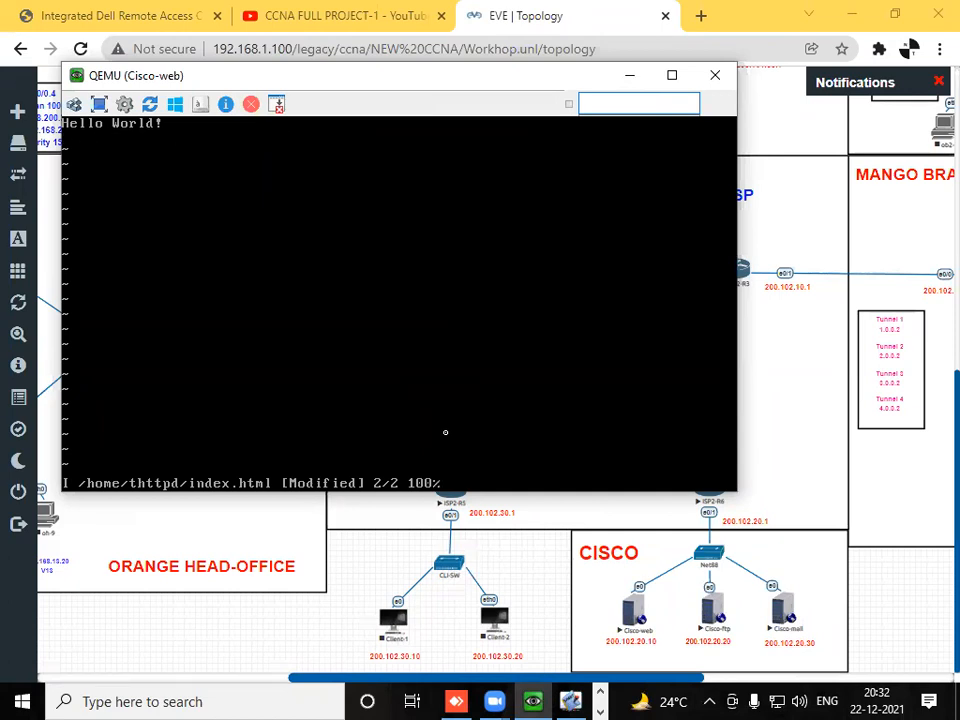
key("BackSpace")
key("BackSpace")
key("BackSpace")
key("BackSpace")
key("BackSpace")
key("BackSpace")
key("BackSpace")
key("BackSpace")
key("BackSpace")
key("BackSpace")
key("BackSpace")
key("BackSpace")
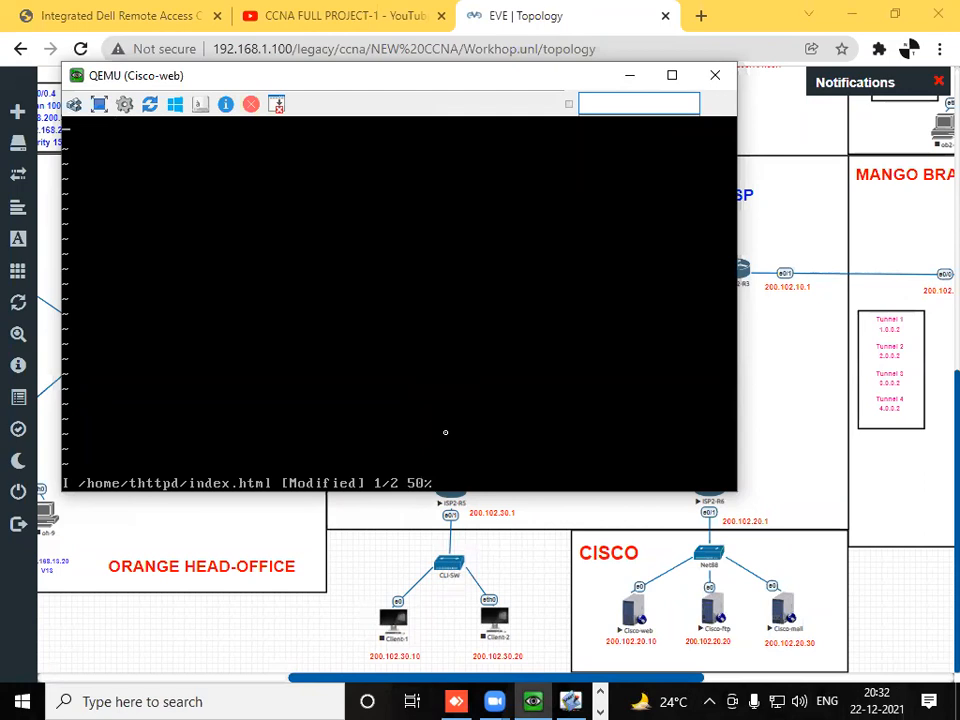
- Enter the text "WELCOME TO CISCO-1" in index.html, then save the file and quit vi
type("WELCOME TO CUIS")
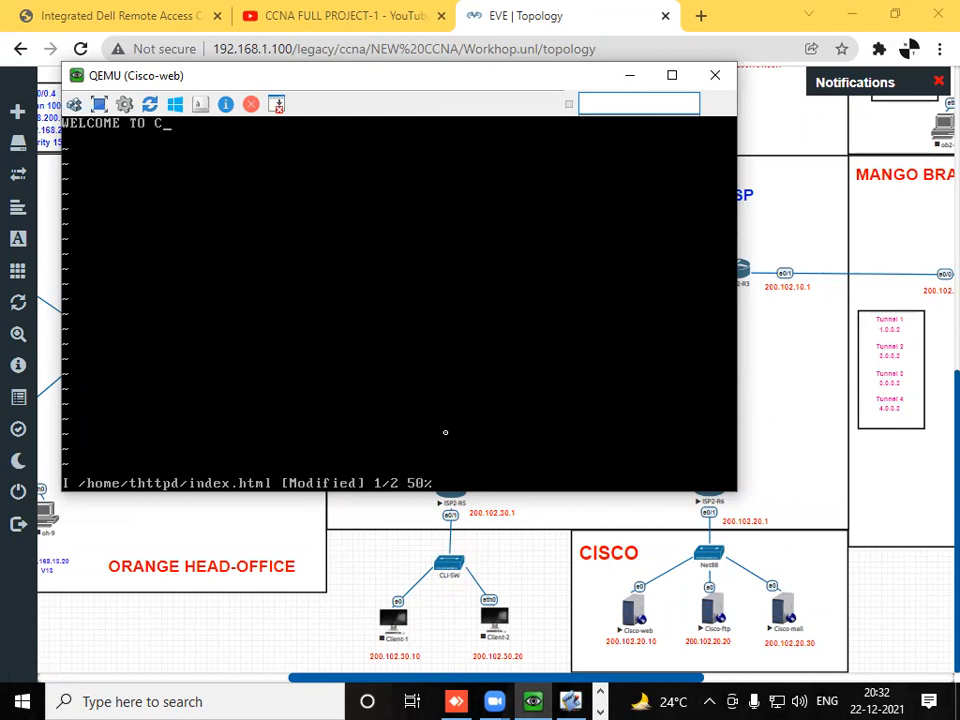
key("BackSpace")
key("BackSpace")
key("BackSpace")
type("ISCO-1")
key("Escape")
type(":wq")
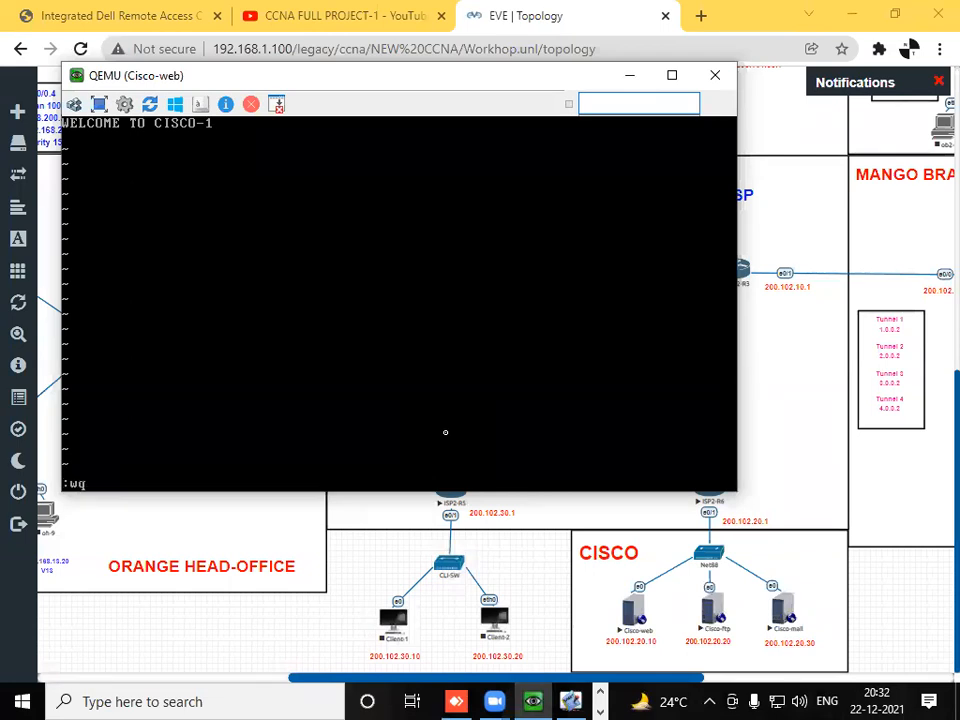
key("Return")
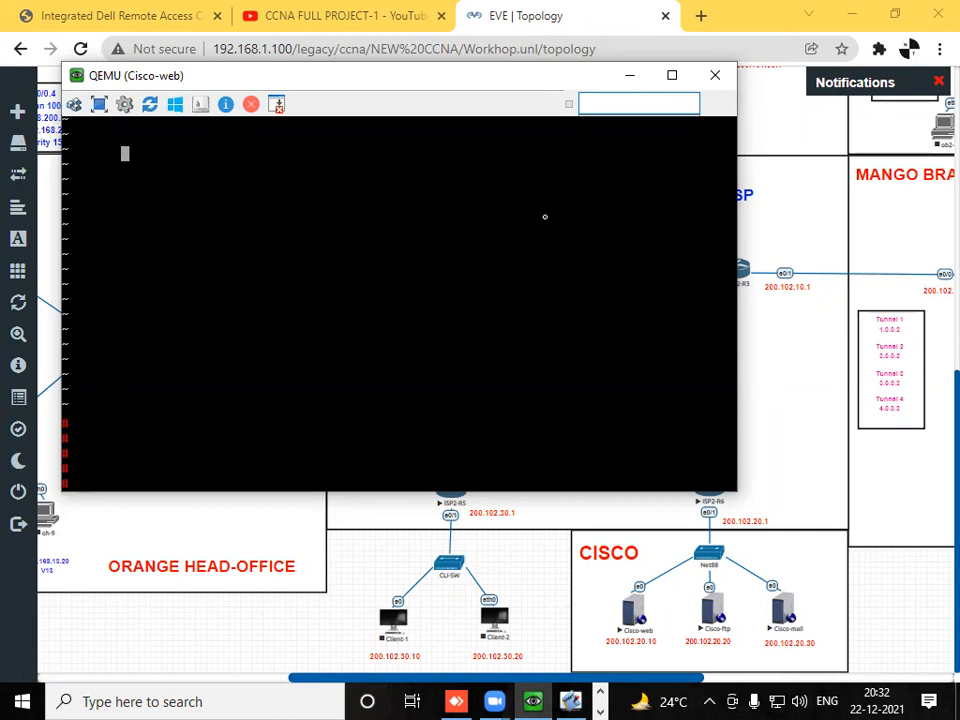
- Open the console of the Cisco-ftp server and log in as root with the account password
left_click(630, 76)
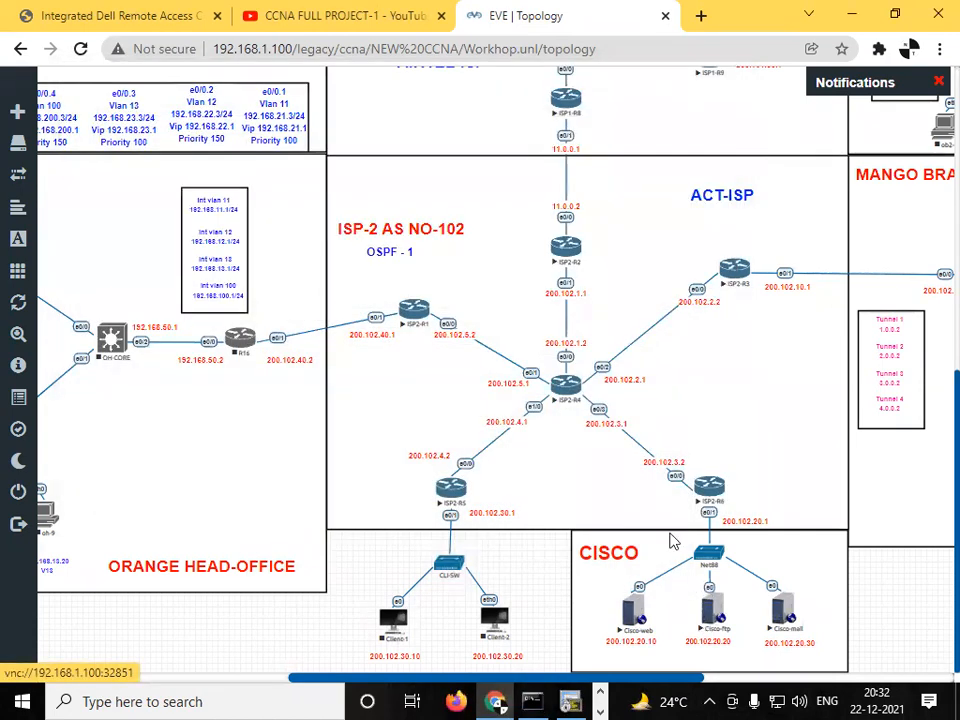
left_click(708, 618)
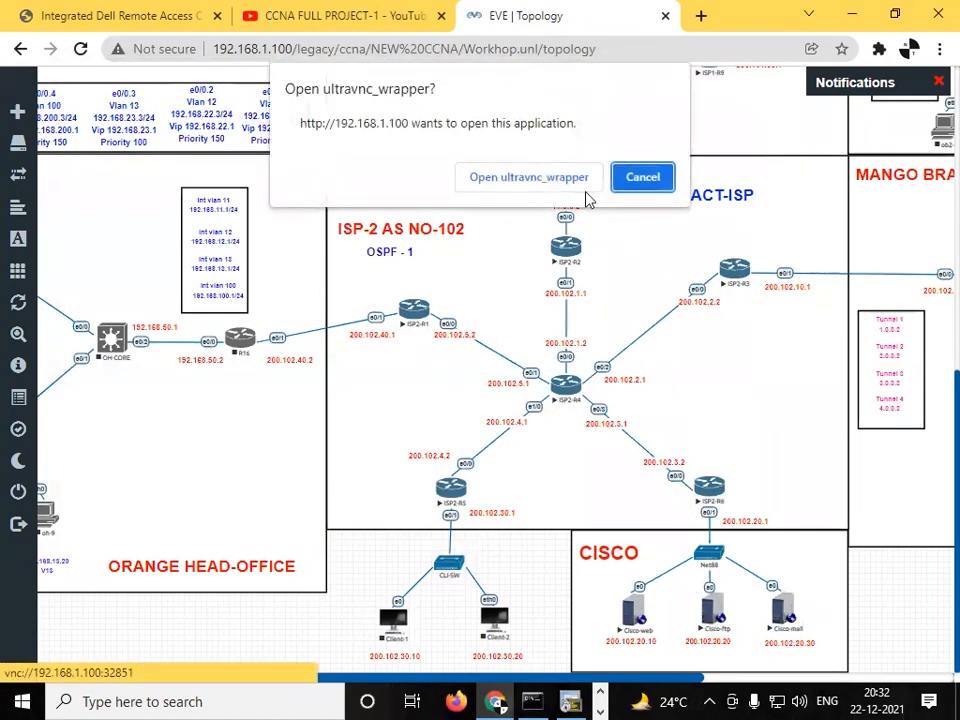
left_click(560, 178)
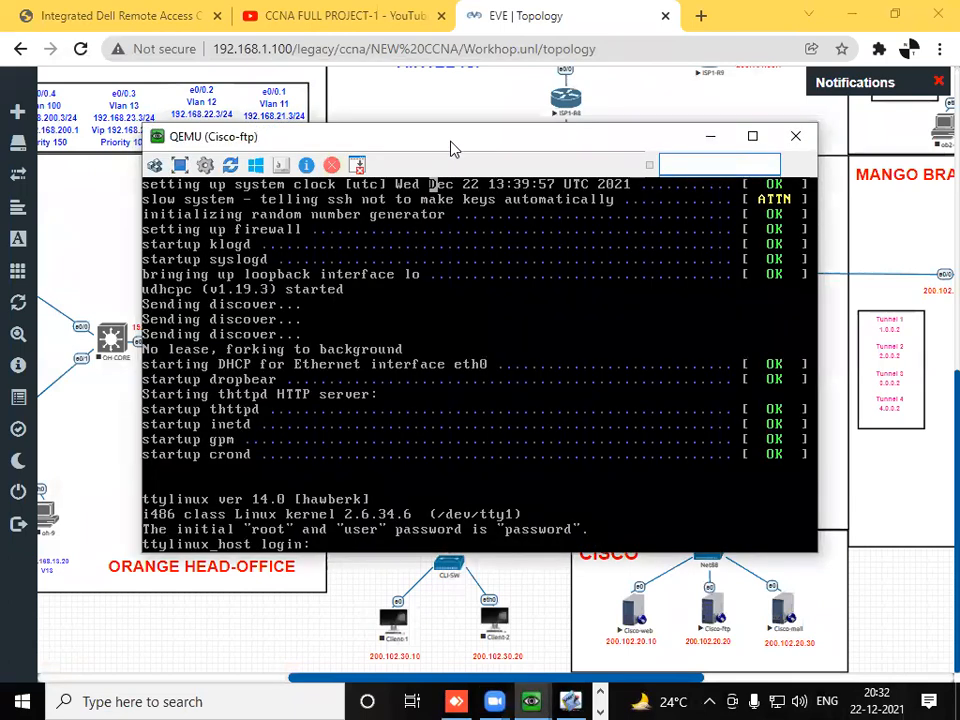
left_click_drag(450, 138, 418, 61)
type("root")
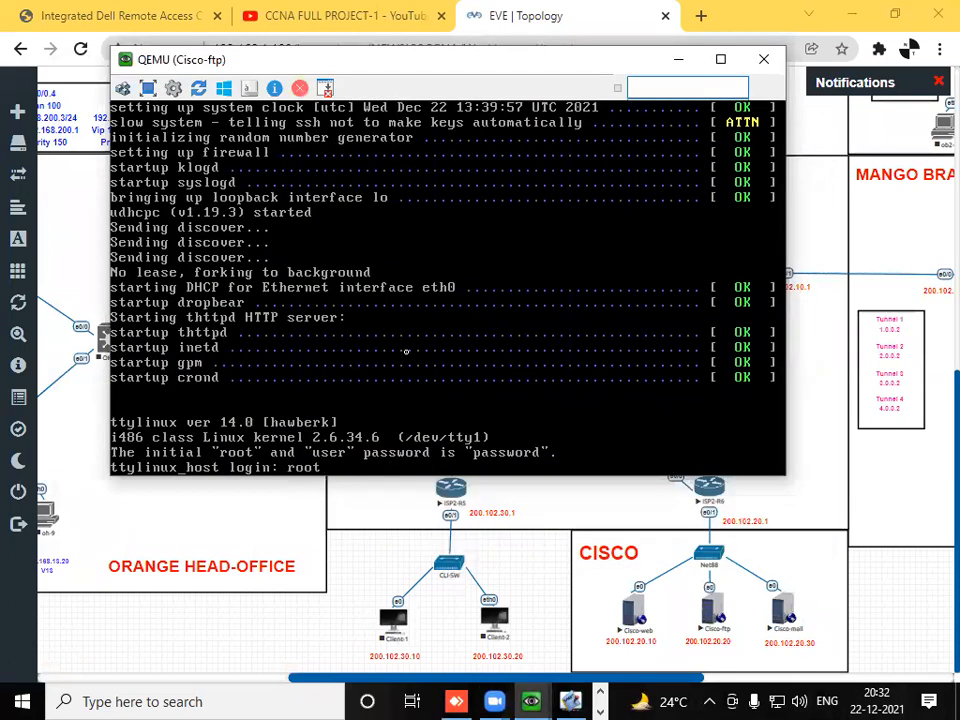
key("Return")
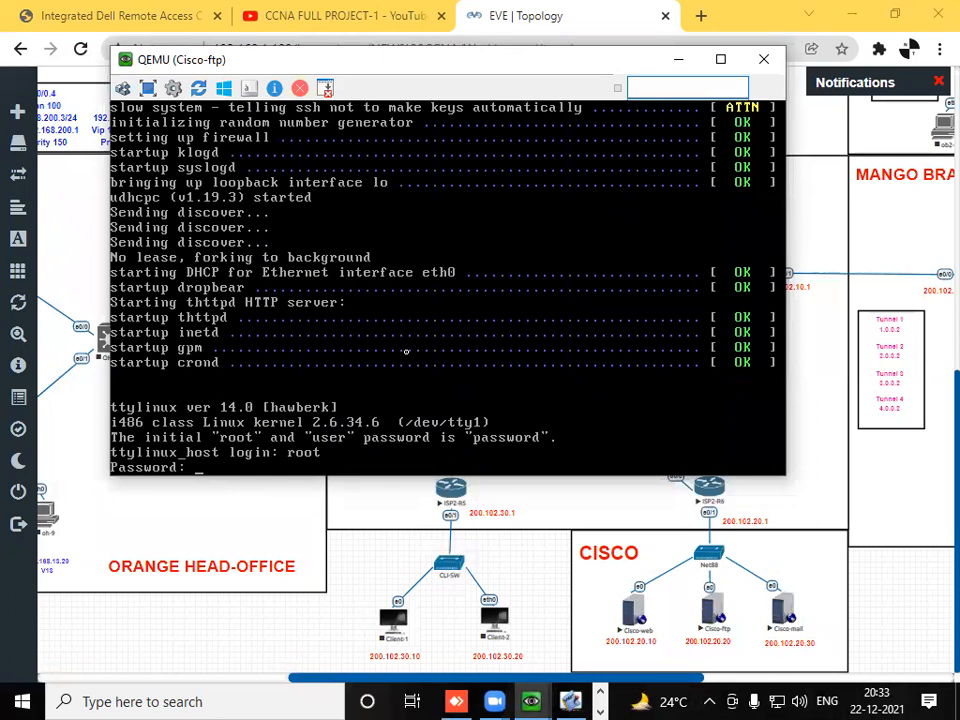
type("password")
key("Return")
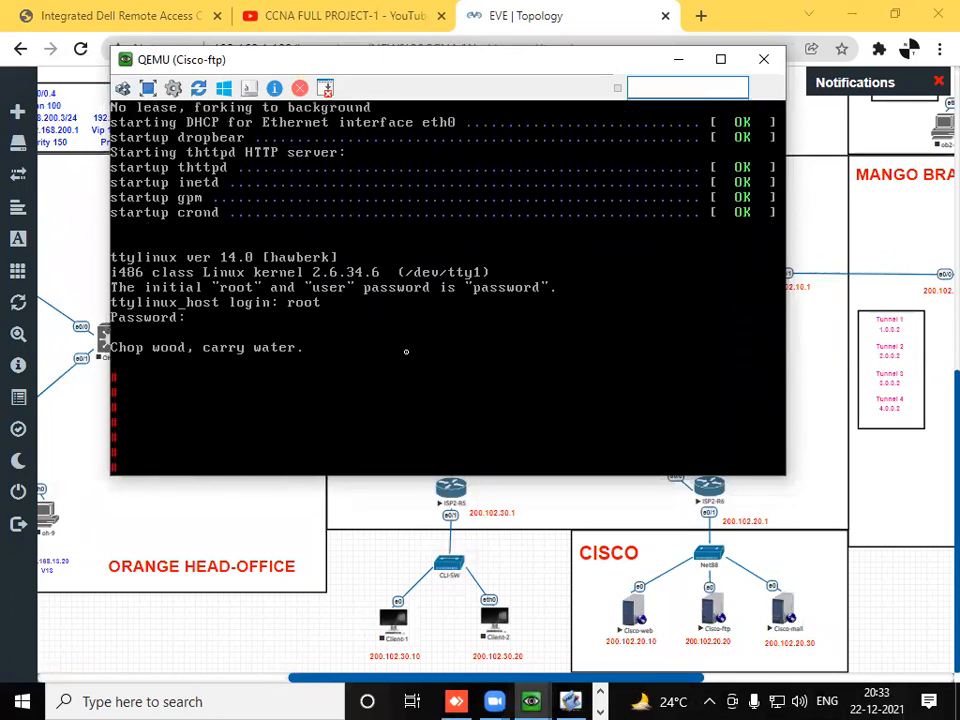
- Open /etc/sysconfig/network-scripts/ifcfg-eth0 in vi on Cisco-ftp, checking the path in tty.PNG
type("vi /etc/networks")
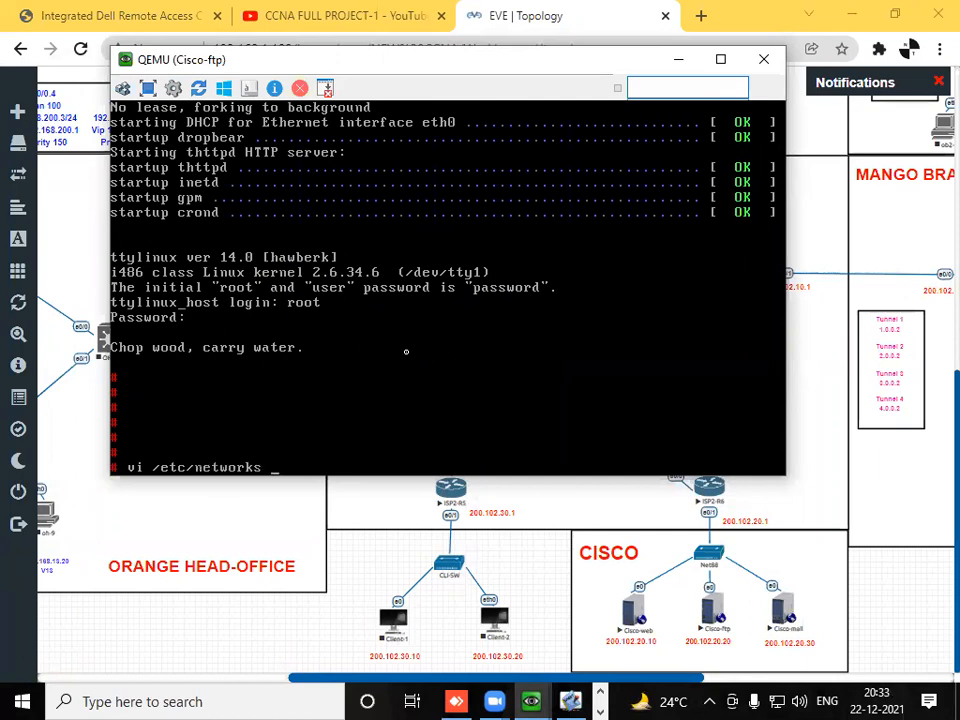
key("BackSpace")
key("BackSpace")
key("BackSpace")
key("BackSpace")
key("BackSpace")
key("BackSpace")
key("BackSpace")
key("BackSpace")
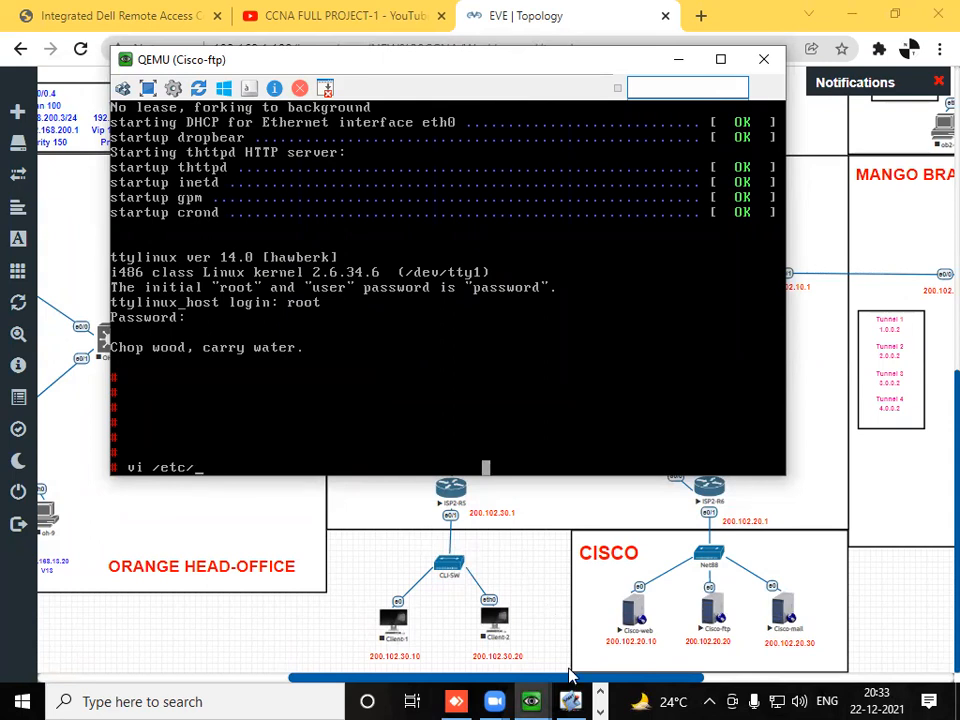
left_click(600, 709)
left_click(478, 698)
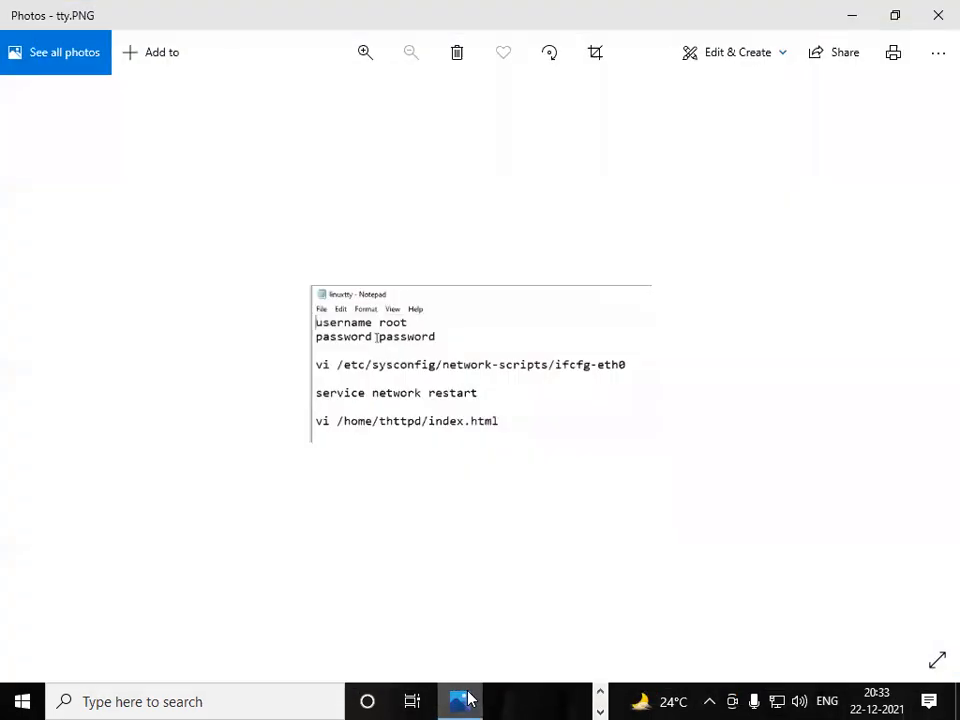
left_click(461, 700)
type("sy")
key("Tab")
type("net")
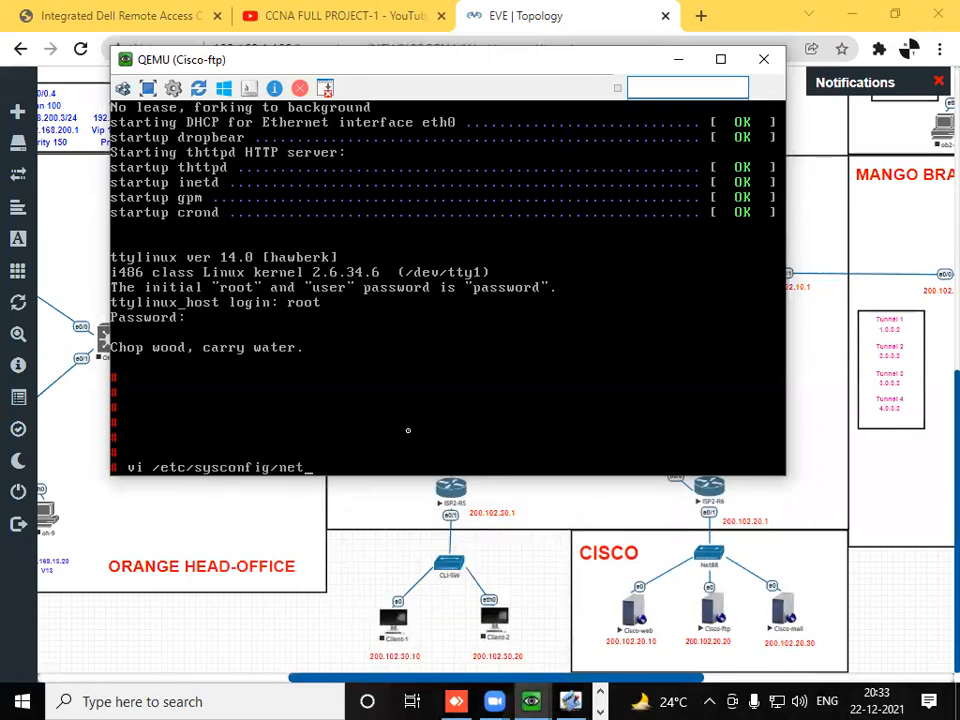
type("work-")
key("Tab")
type("ifcfg-eth0")
key("Return")
- Set IPADDRESS to 200.102.20.20 in Cisco-ftp's ifcfg-eth0 file
key("Down")
key("Down")
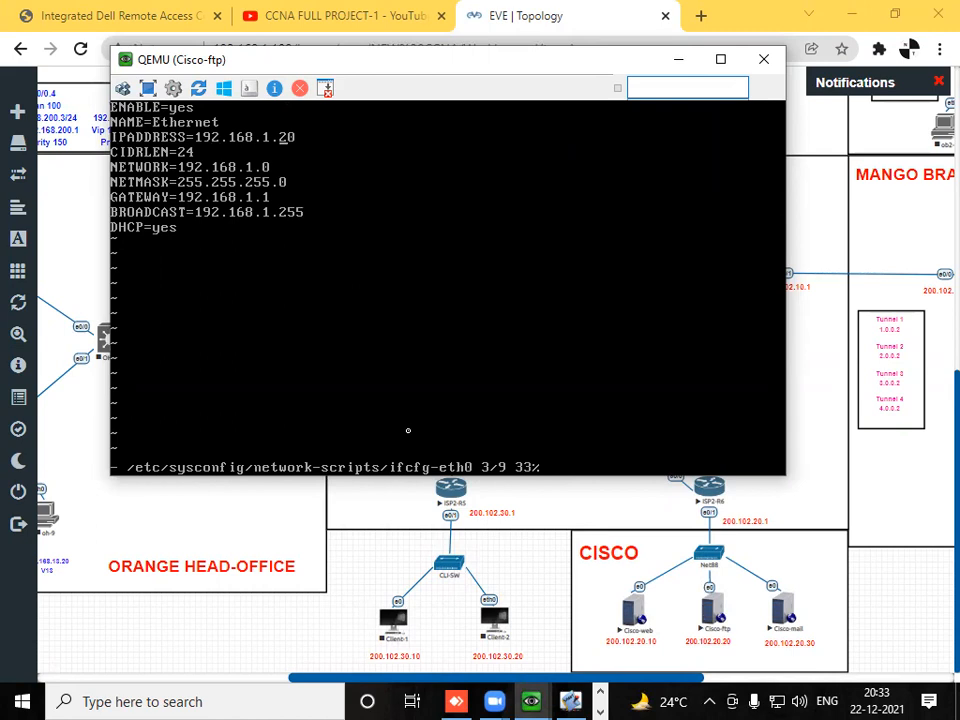
key("i")
key("BackSpace")
key("BackSpace")
key("BackSpace")
key("BackSpace")
key("BackSpace")
key("BackSpace")
key("BackSpace")
key("BackSpace")
key("BackSpace")
key("BackSpace")
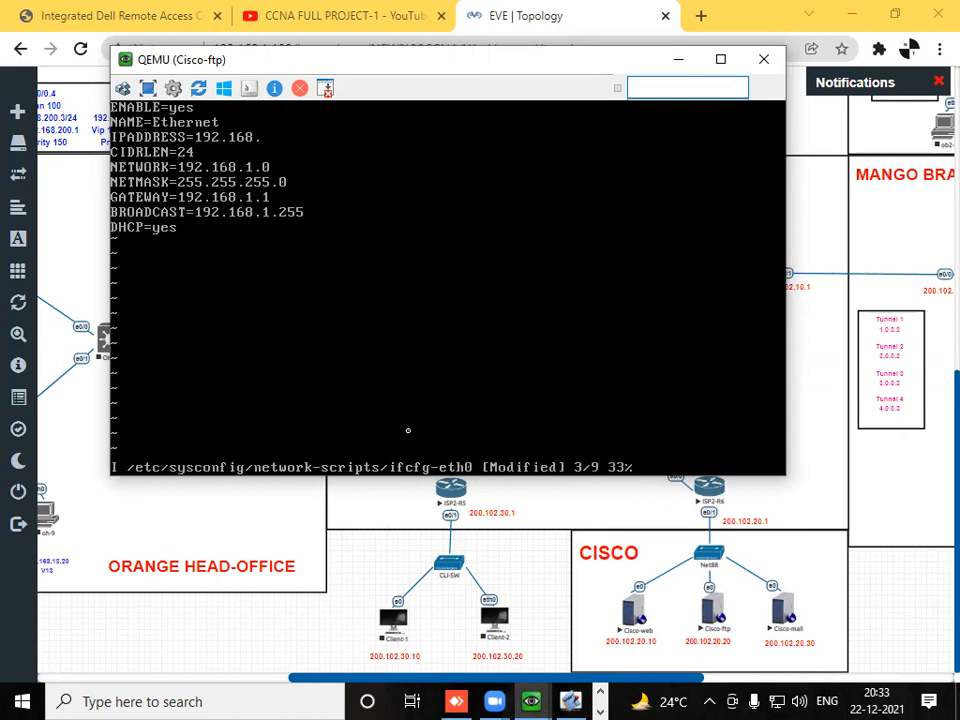
key("BackSpace")
key("BackSpace")
type("200.102.20.20")
- Set NETWORK to 200.102.20.0 in Cisco-ftp's ifcfg-eth0 file
key("Down")
key("Down")
key("BackSpace")
key("BackSpace")
key("BackSpace")
key("BackSpace")
key("BackSpace")
key("BackSpace")
key("BackSpace")
key("BackSpace")
key("BackSpace")
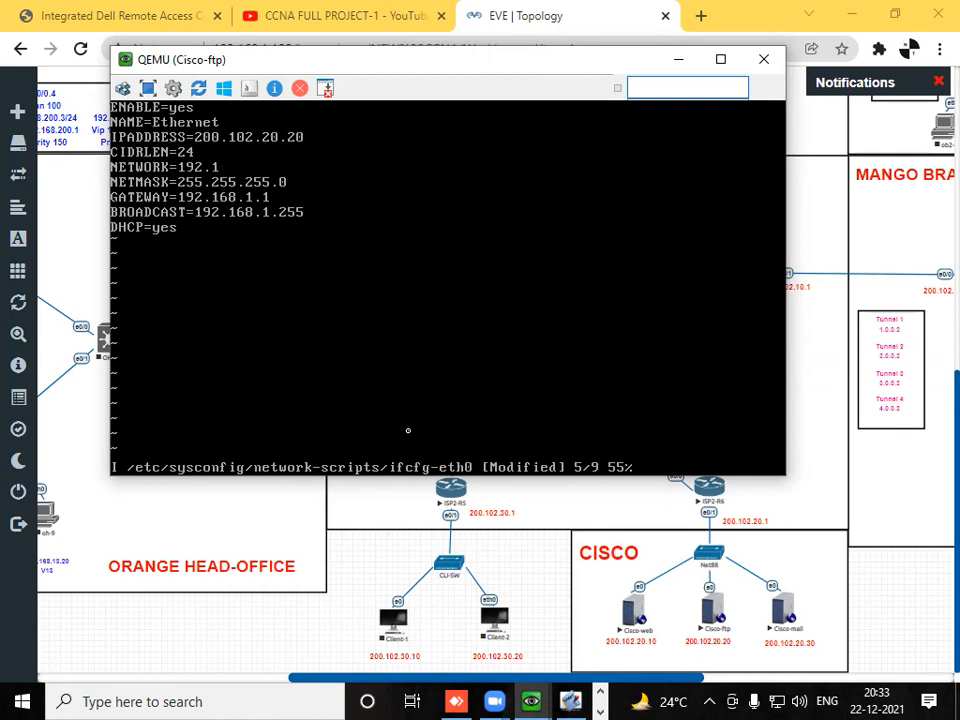
key("BackSpace")
key("BackSpace")
type("200.102.20.1")
key("Down")
key("Down")
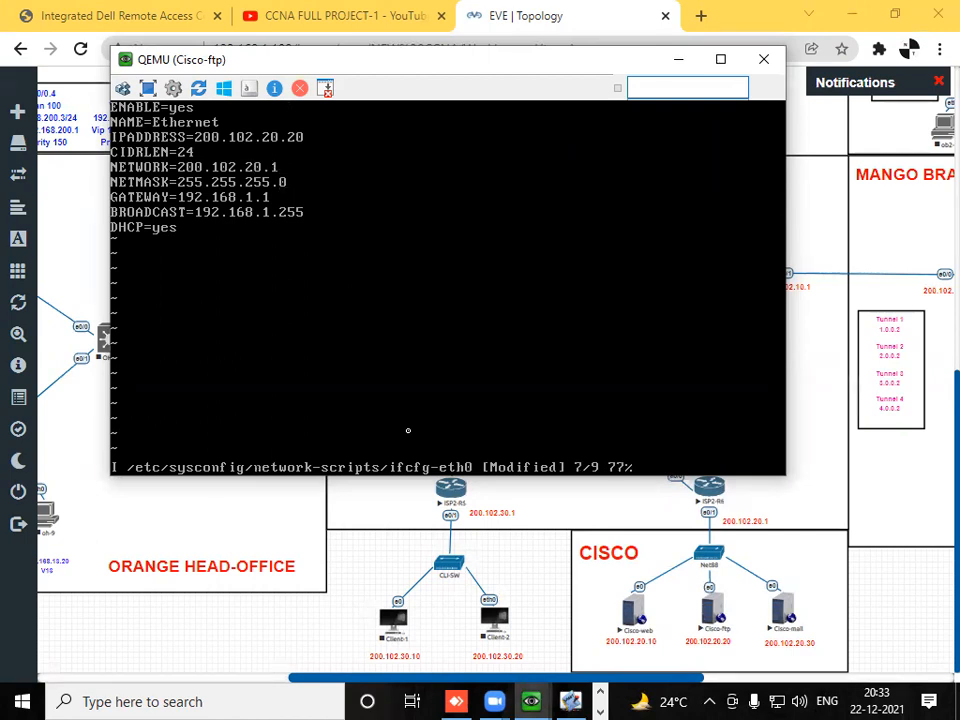
key("Up")
key("Up")
key("Up")
key("Down")
key("BackSpace")
type("0")
- Set GATEWAY to 200.102.20.1 in Cisco-ftp's ifcfg-eth0 file
key("Down")
key("Down")
key("BackSpace")
key("BackSpace")
key("BackSpace")
key("BackSpace")
key("BackSpace")
key("BackSpace")
key("BackSpace")
key("BackSpace")
key("BackSpace")
key("BackSpace")
key("BackSpace")
type("200.102.20.1")
- Set BROADCAST to 200.102.20.255 in Cisco-ftp's ifcfg-eth0 file
key("Down")
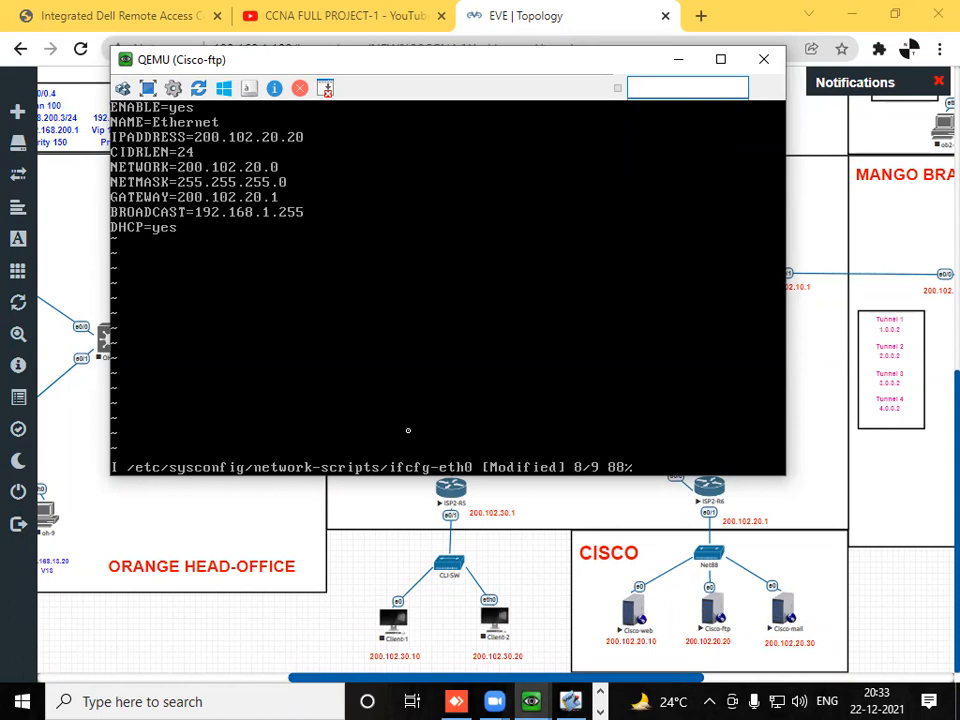
key("Left")
key("Left")
key("Left")
key("BackSpace")
key("BackSpace")
key("BackSpace")
key("BackSpace")
key("BackSpace")
key("BackSpace")
key("BackSpace")
key("BackSpace")
key("BackSpace")
key("BackSpace")
key("BackSpace")
key("BackSpace")
- Set DHCP to no, then save ifcfg-eth0 and quit vi
key("BackSpace")
type("200.102.20.255")
key("Down")
key("BackSpace")
key("BackSpace")
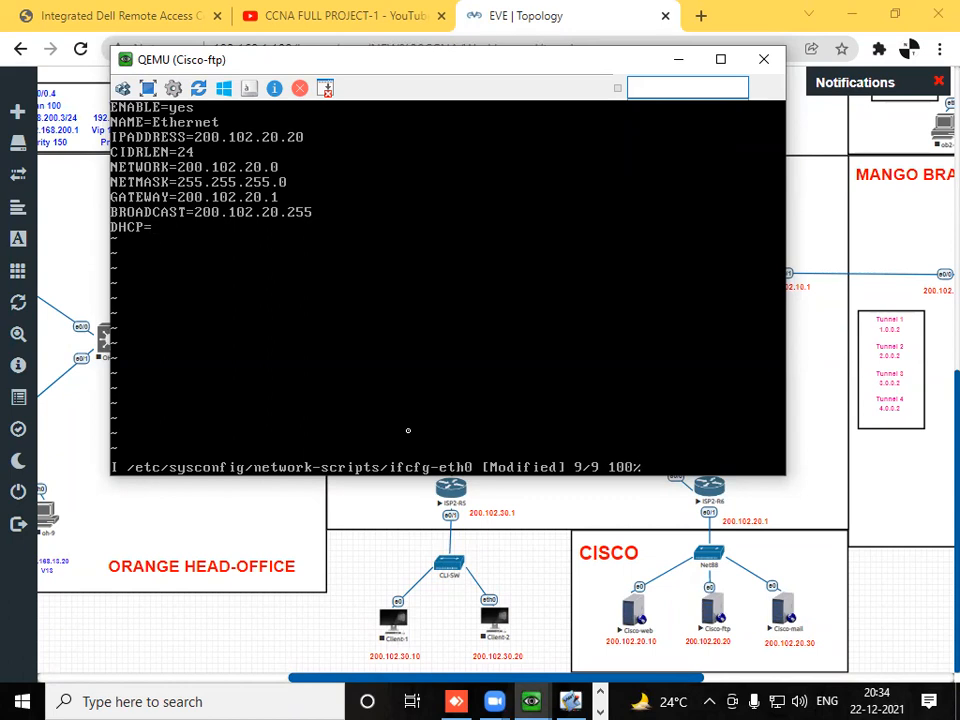
type("no")
key("Escape")
type(":wq")
key("Return")
key("Return")
key("Return")
key("Return")
key("Return")
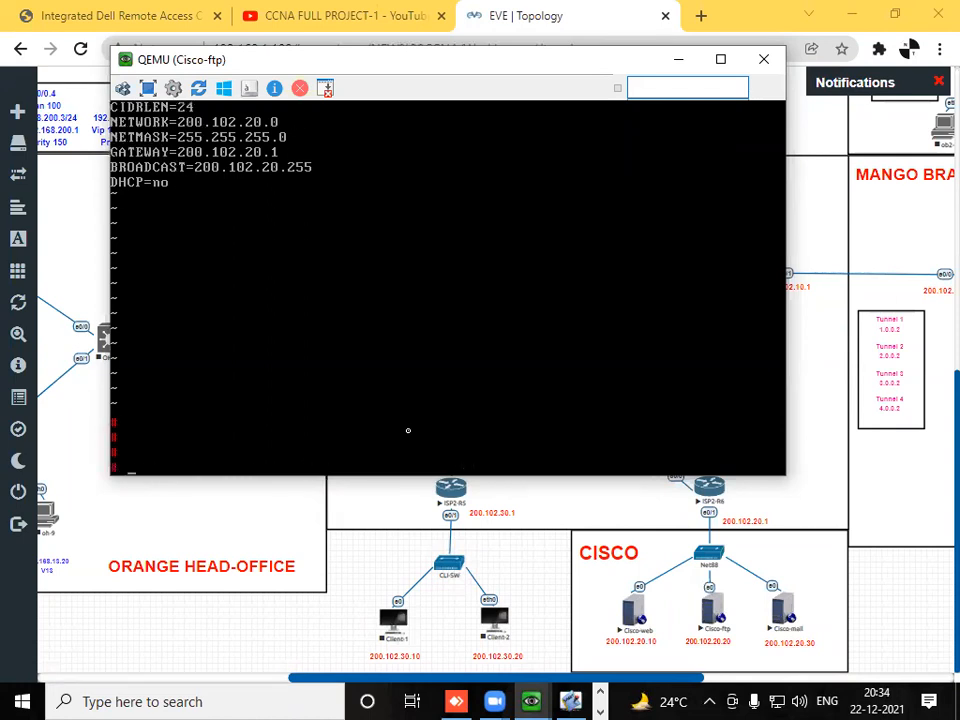
- Restart the network service on Cisco-ftp and display its interface configuration with ifconfig
type("swe")
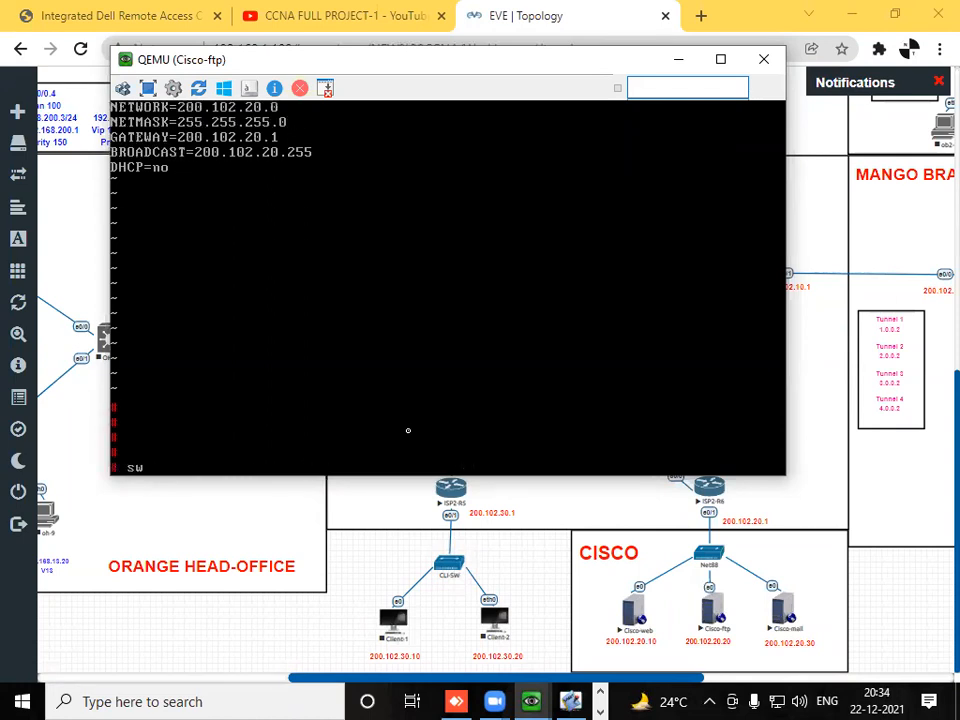
key("BackSpace")
key("BackSpace")
type("rvice network ")
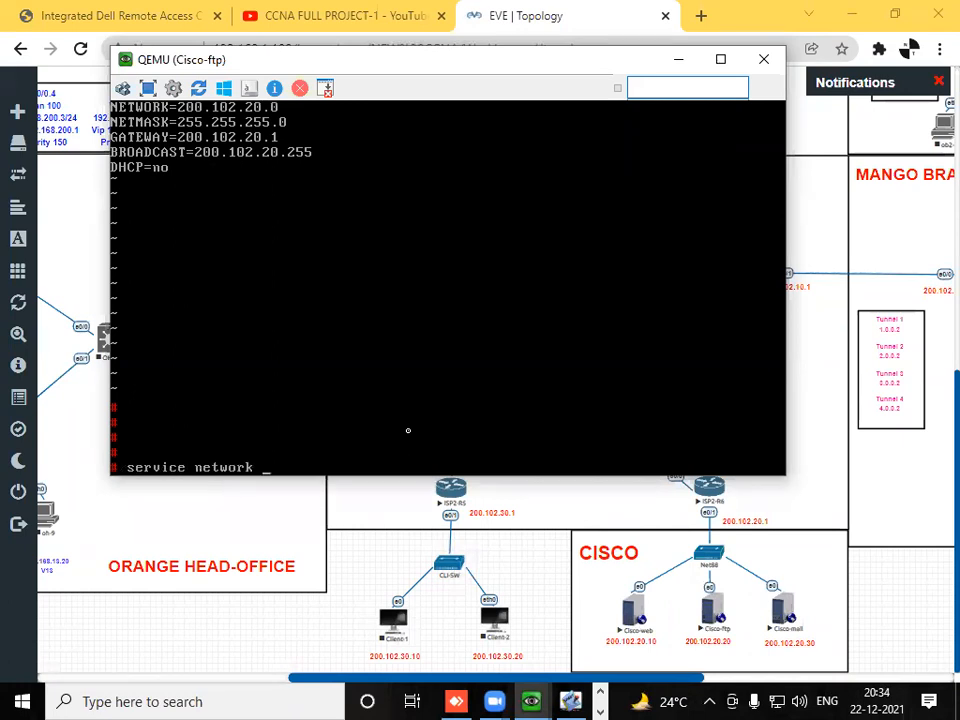
type("trestart")
key("Return")
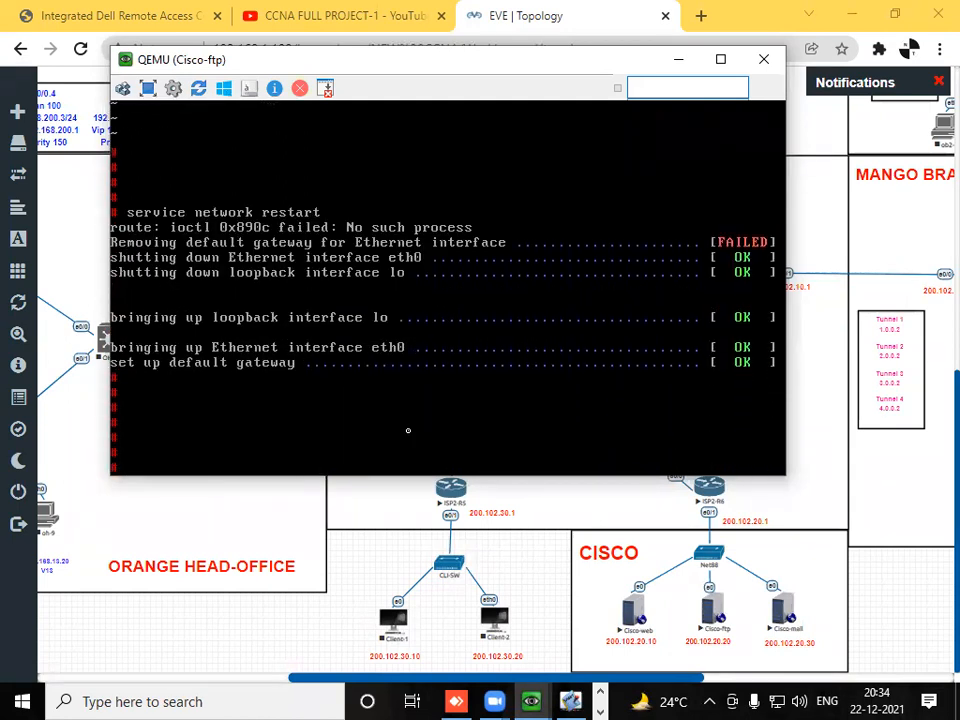
type("ifconfig")
key("Return")
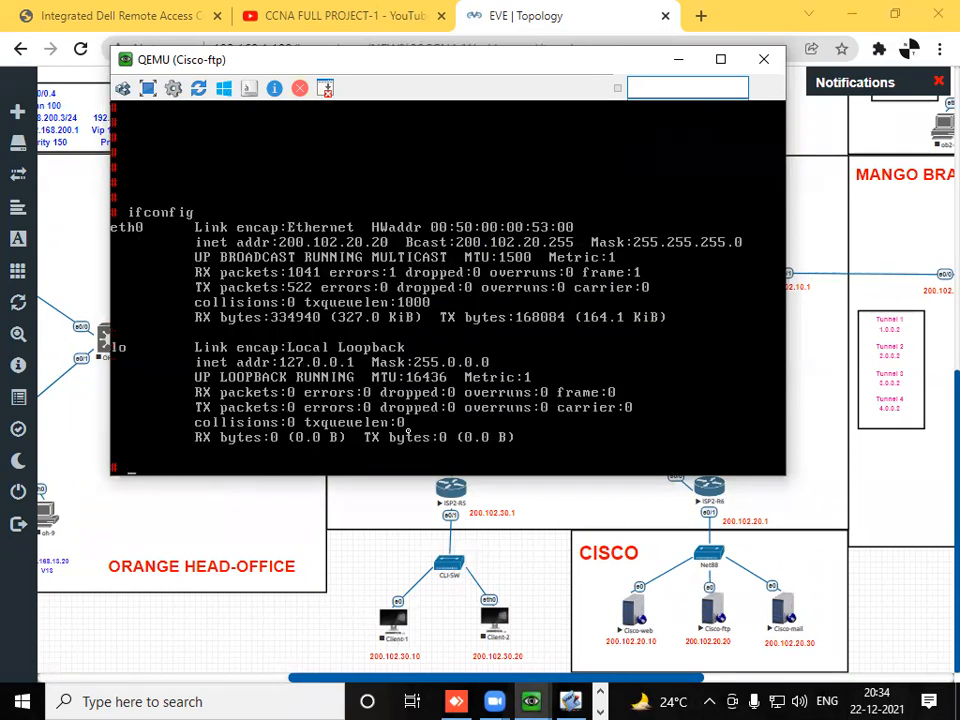
- Open the web page file /home/thttpd/index.html in vi on Cisco-ftp
type("vi /home/thttpd/")
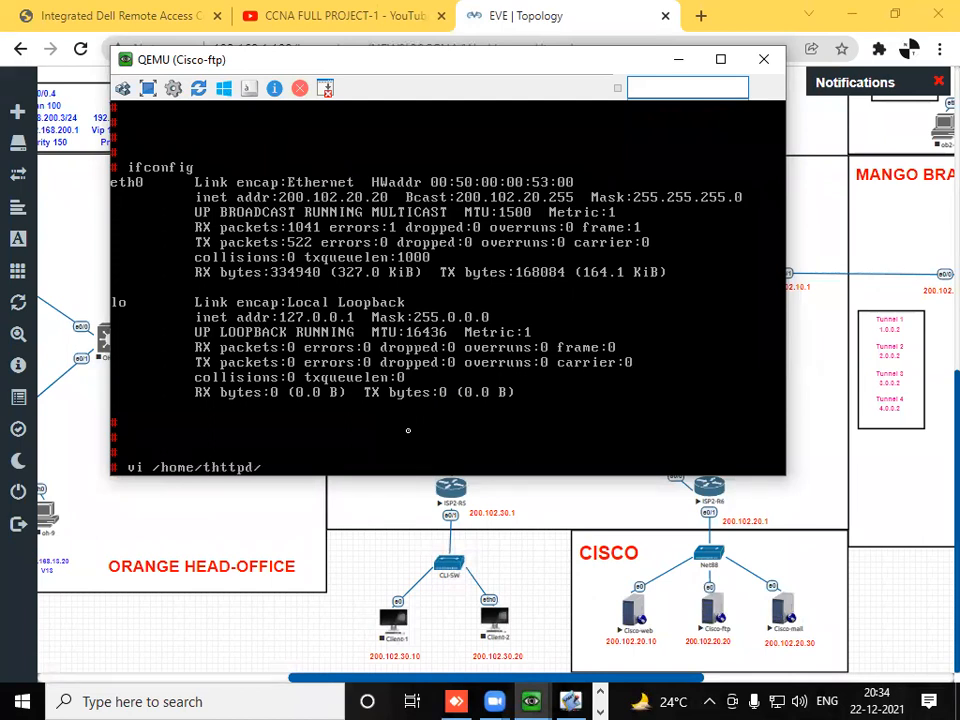
type("index.html")
key("Return")
- Delete both lines of default text from Cisco-ftp's index.html
key("i")
key("Down")
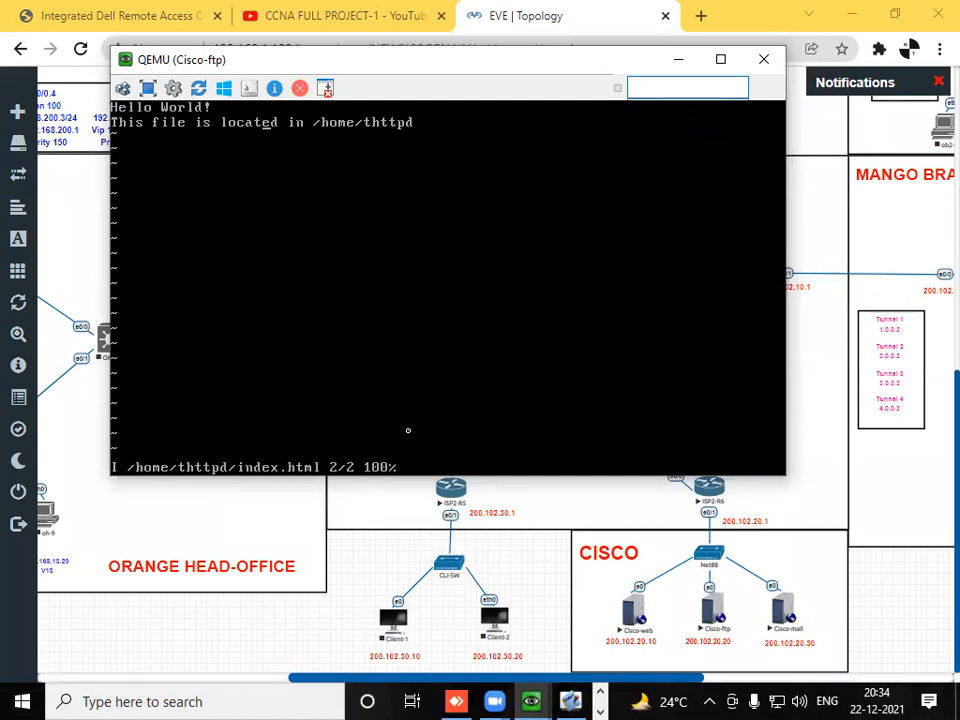
key("BackSpace")
key("BackSpace")
key("BackSpace")
key("BackSpace")
key("BackSpace")
key("BackSpace")
key("BackSpace")
key("BackSpace")
key("BackSpace")
key("BackSpace")
key("BackSpace")
key("BackSpace")
key("BackSpace")
key("BackSpace")
key("BackSpace")
key("BackSpace")
key("BackSpace")
key("BackSpace")
key("BackSpace")
key("BackSpace")
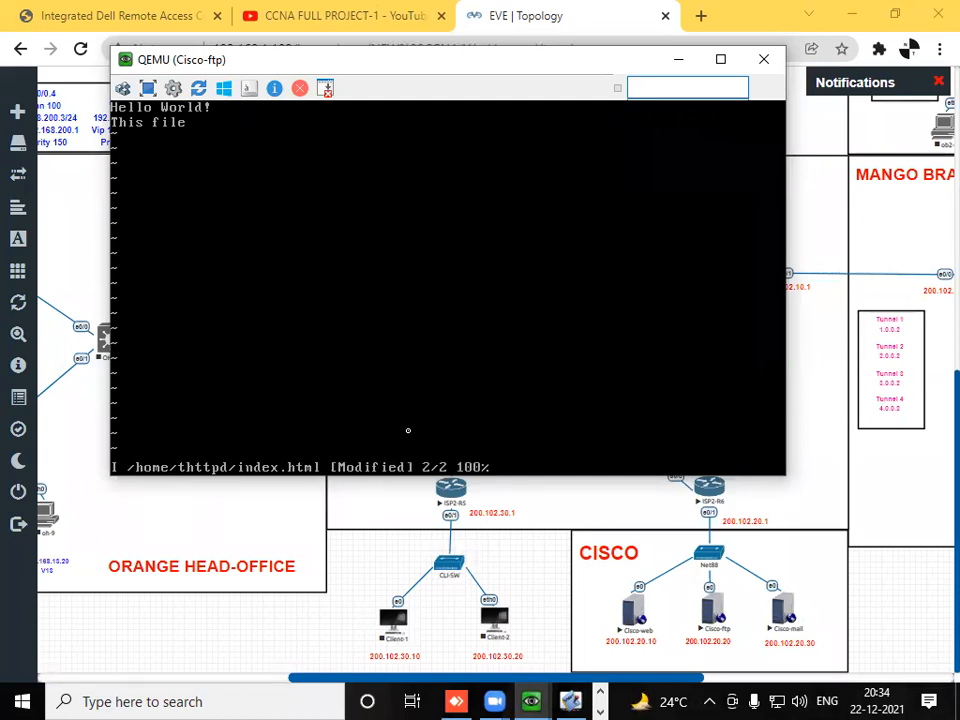
key("Up")
key("BackSpace")
key("BackSpace")
key("BackSpace")
key("BackSpace")
key("BackSpace")
key("BackSpace")
key("BackSpace")
key("BackSpace")
key("BackSpace")
key("BackSpace")
key("BackSpace")
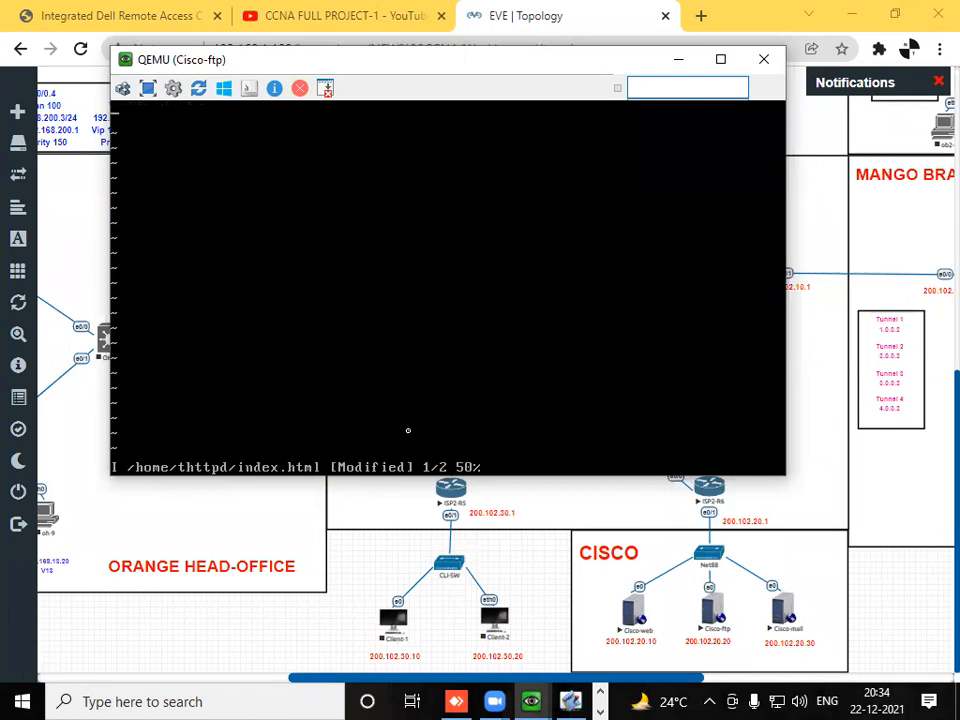
- Enter the text "WELCOME TO CISCO-2" in Cisco-ftp's index.html, then save the file and quit vi
type("WELCOMER")
key("BackSpace")
type("TO CISCO-2")
key("Escape")
type(":wq")
key("Return")
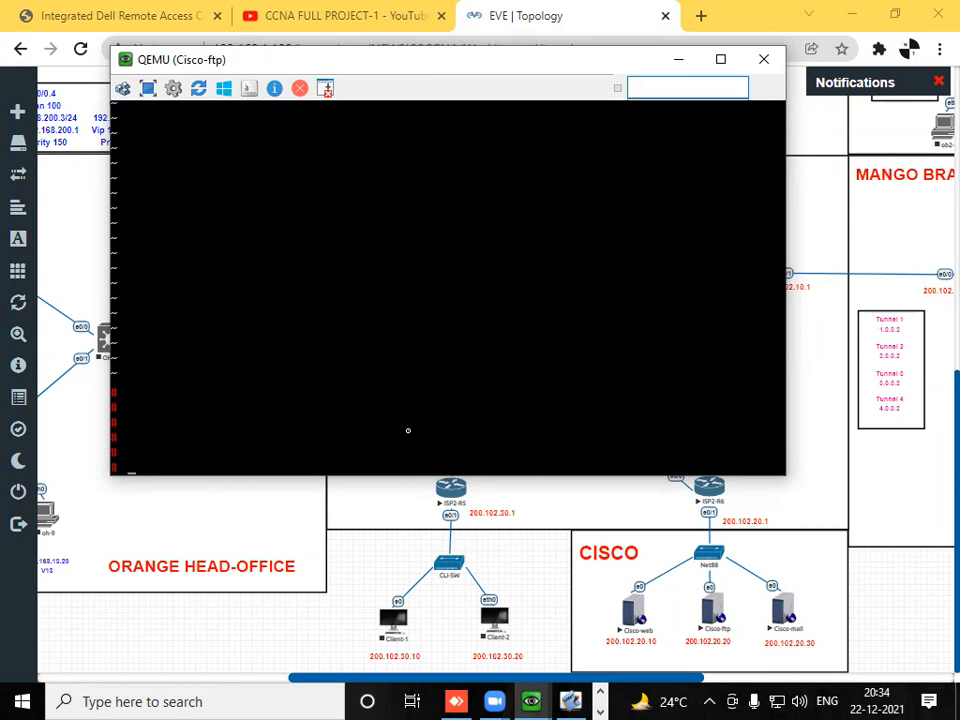
- Open the console of the Cisco-mail server and log in as root with the account password
left_click(784, 607)
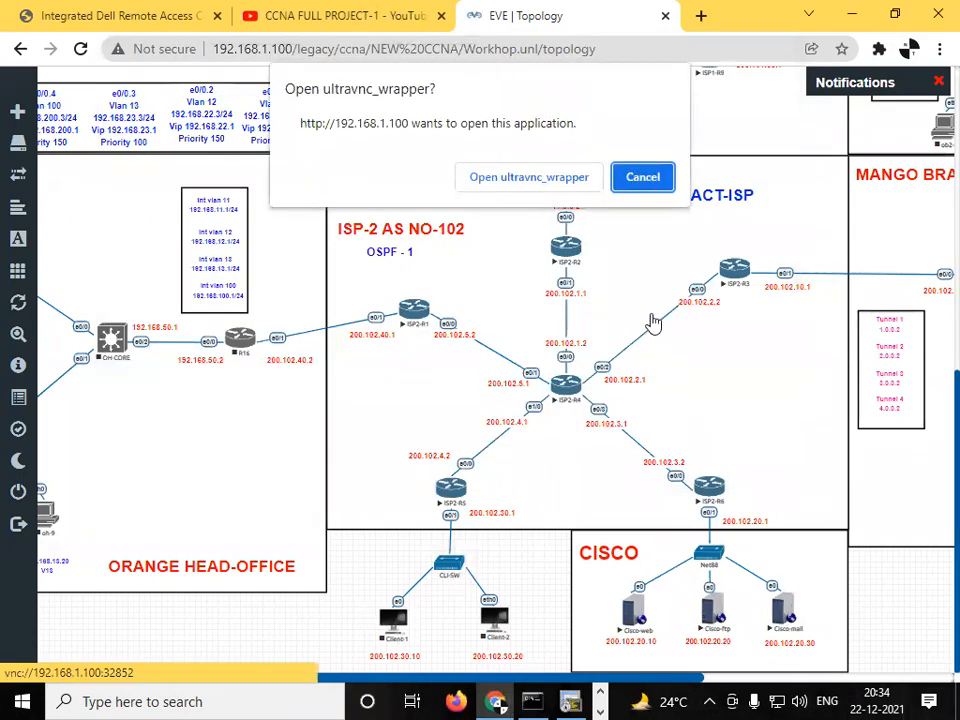
left_click(577, 190)
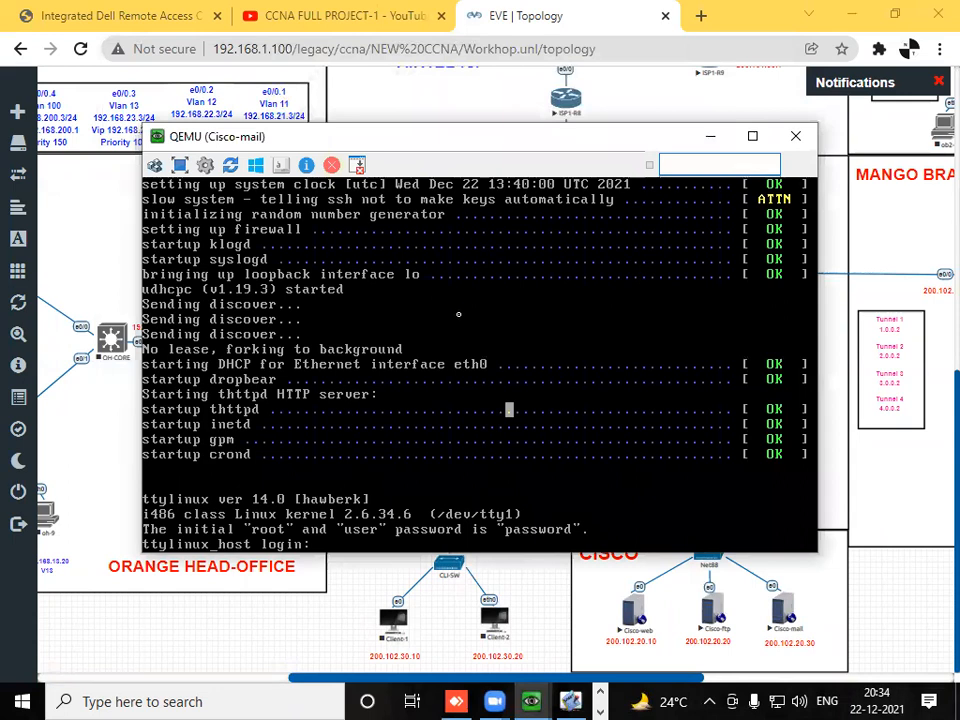
type("root")
key("Return")
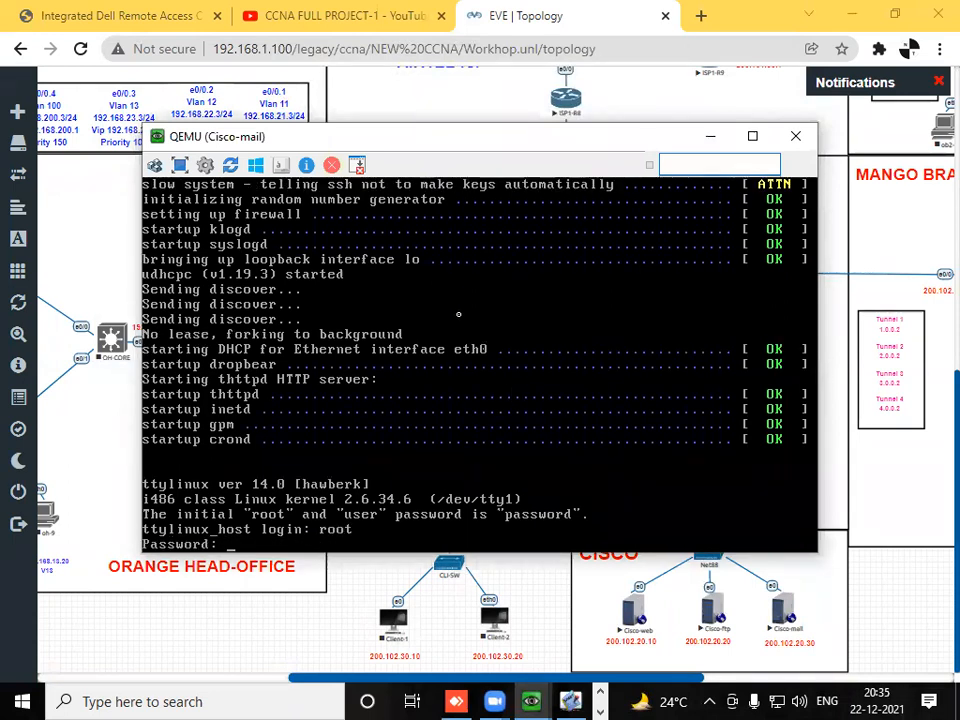
key("Return")
key("Return")
key("Return")
key("Return")
key("Return")
key("Return")
- Open /etc/sysconfig/network-scripts/ifcfg-eth0 in vi on Cisco-mail
type("vi /etc/sysconfig/")
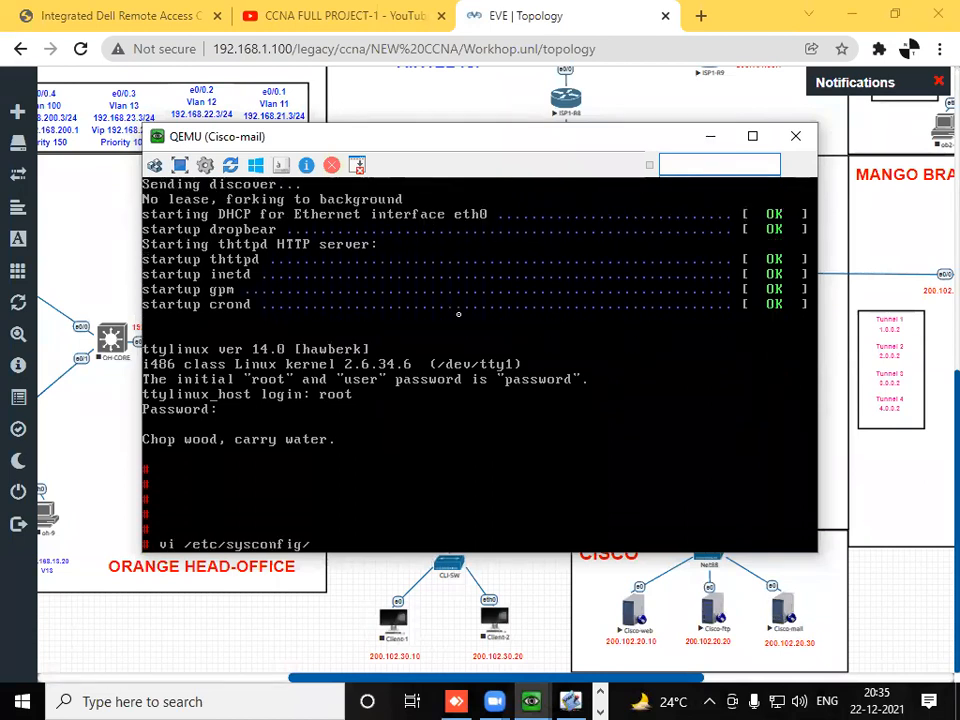
type("network-scripts/ifcf")
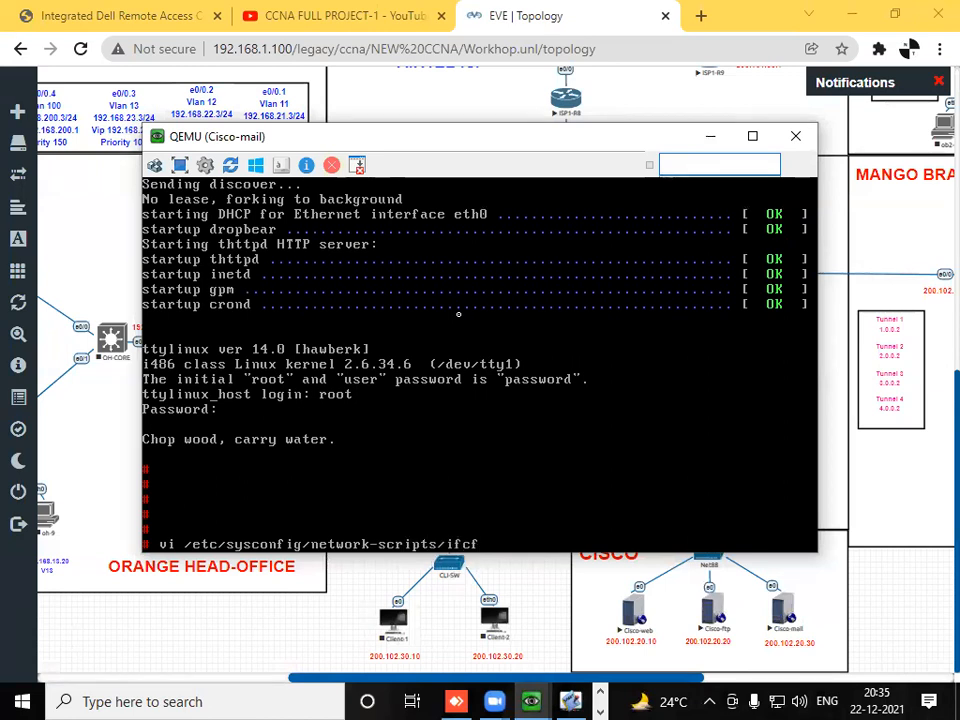
type("g-eth0")
key("Return")
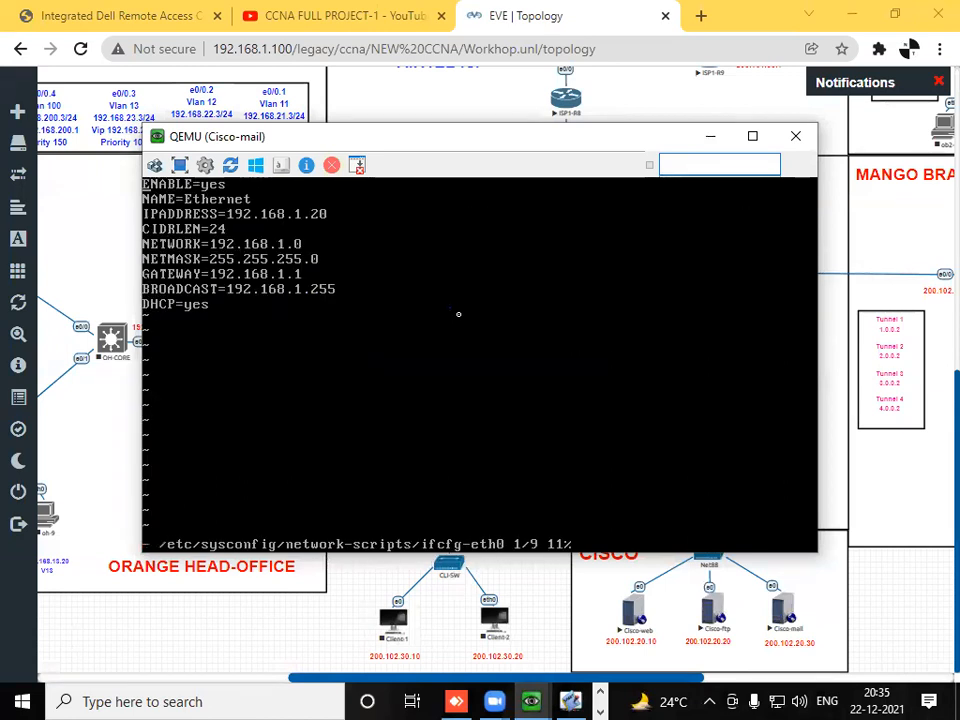
- Set IPADDRESS to 200.102.20.30 in Cisco-mail's ifcfg-eth0
key("i")
key("Down")
key("Down")
key("BackSpace")
key("BackSpace")
key("BackSpace")
key("BackSpace")
key("BackSpace")
key("BackSpace")
key("BackSpace")
key("BackSpace")
key("BackSpace")
key("BackSpace")
key("BackSpace")
key("BackSpace")
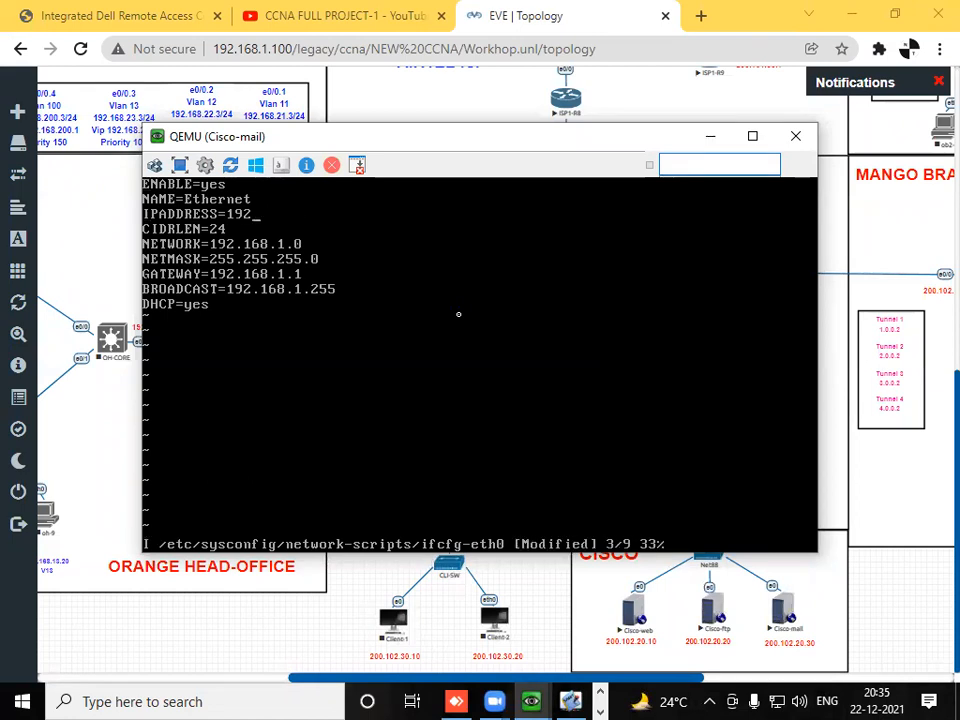
type("200.102.20.30")
- Set NETWORK to 200.102.20.0 in Cisco-mail's ifcfg-eth0
key("Down")
key("Down")
key("BackSpace")
key("BackSpace")
key("BackSpace")
key("BackSpace")
key("BackSpace")
key("BackSpace")
key("BackSpace")
key("BackSpace")
key("BackSpace")
key("BackSpace")
key("BackSpace")
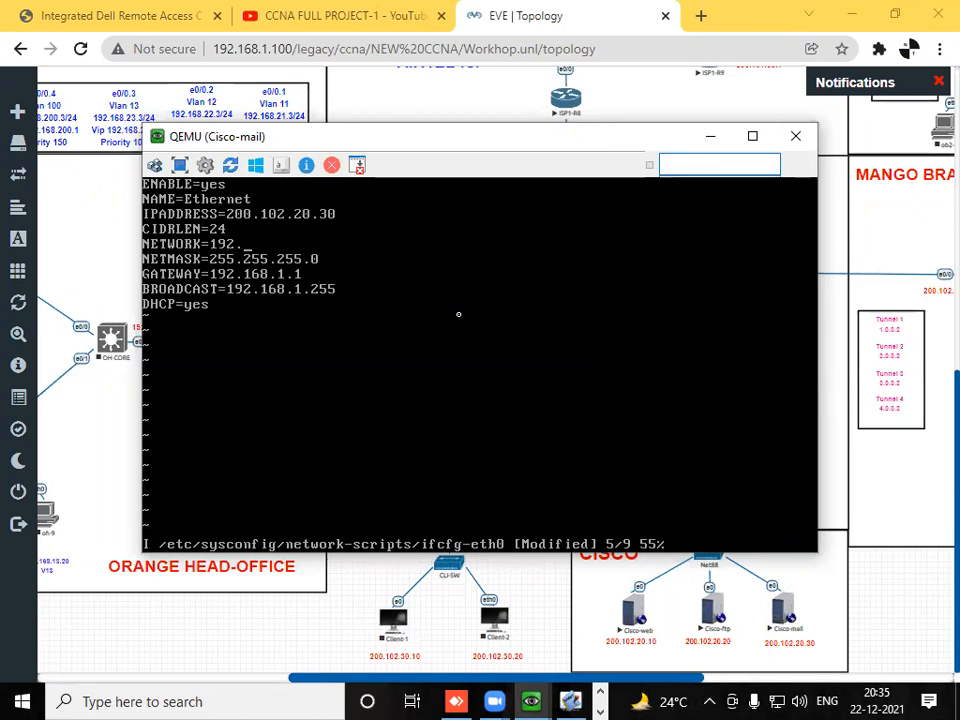
type("200.102.20.0")
- Set GATEWAY to 200.102.20.1 in Cisco-mail's ifcfg-eth0
key("Down")
key("Down")
key("BackSpace")
key("BackSpace")
key("BackSpace")
key("BackSpace")
key("BackSpace")
key("BackSpace")
key("BackSpace")
key("BackSpace")
key("BackSpace")
key("BackSpace")
key("BackSpace")
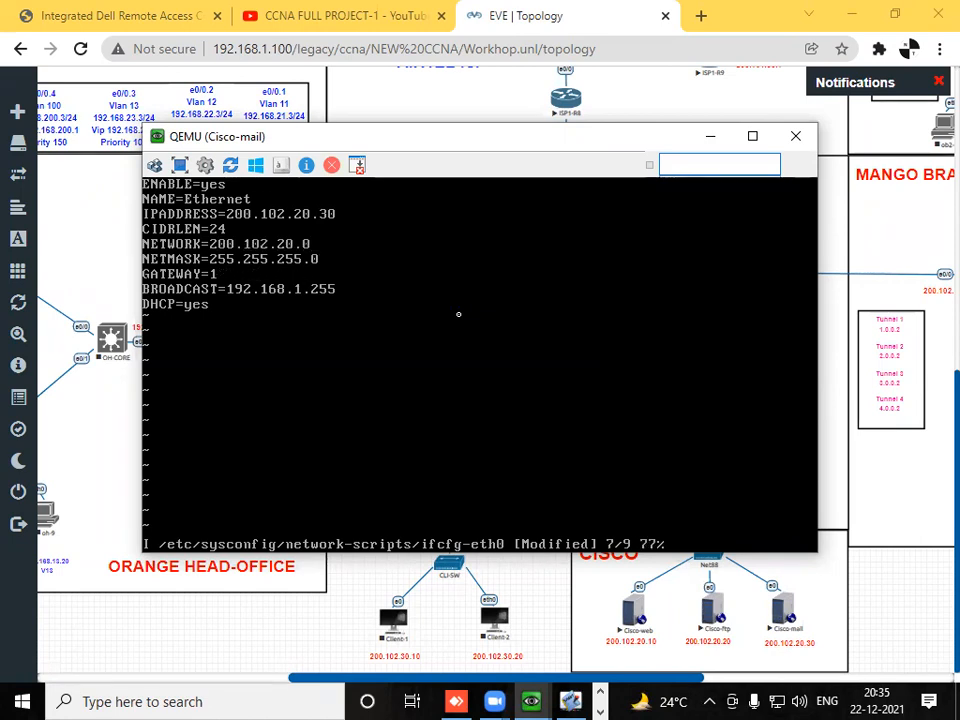
type("200.102.20.1")
- Set BROADCAST to 200.102.20.255 in Cisco-mail's ifcfg-eth0
key("Down")
key("BackSpace")
key("BackSpace")
key("BackSpace")
key("BackSpace")
key("BackSpace")
key("BackSpace")
key("BackSpace")
key("BackSpace")
key("BackSpace")
key("BackSpace")
key("BackSpace")
key("BackSpace")
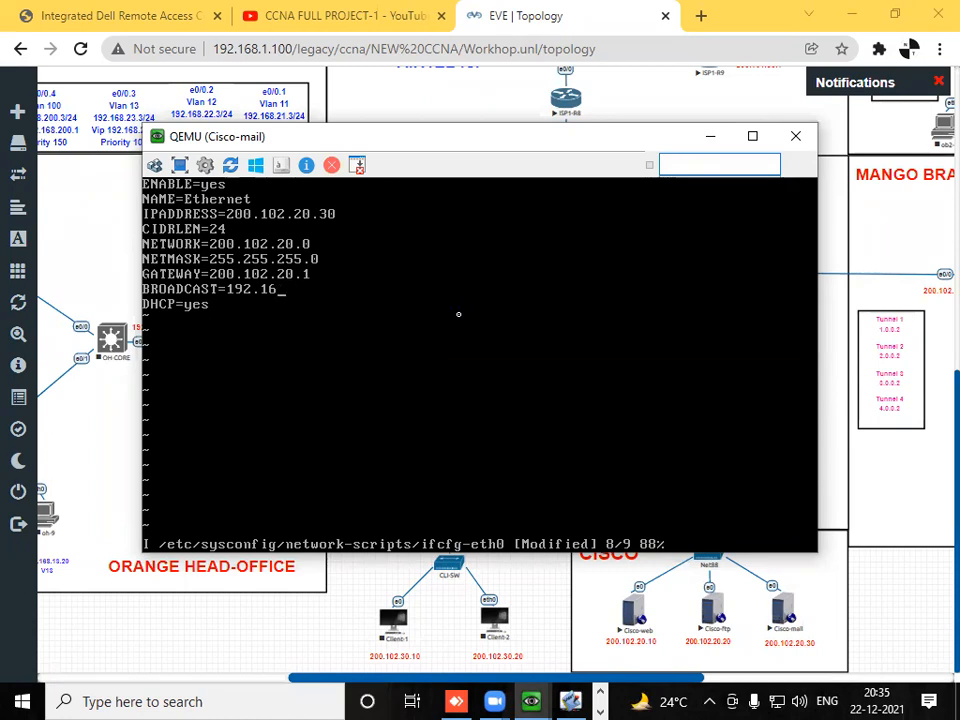
key("BackSpace")
type("200.102.20.25")
- Set DHCP to no in Cisco-mail's ifcfg-eth0, then save the file and quit vi
key("Down")
key("BackSpace")
key("BackSpace")
key("BackSpace")
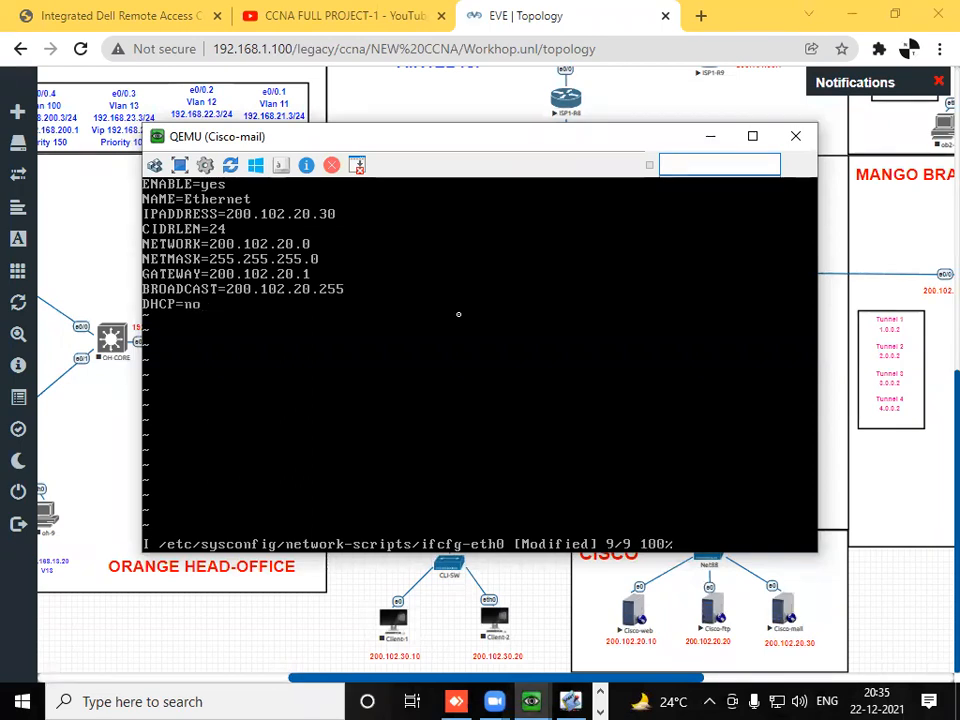
type(":wq")
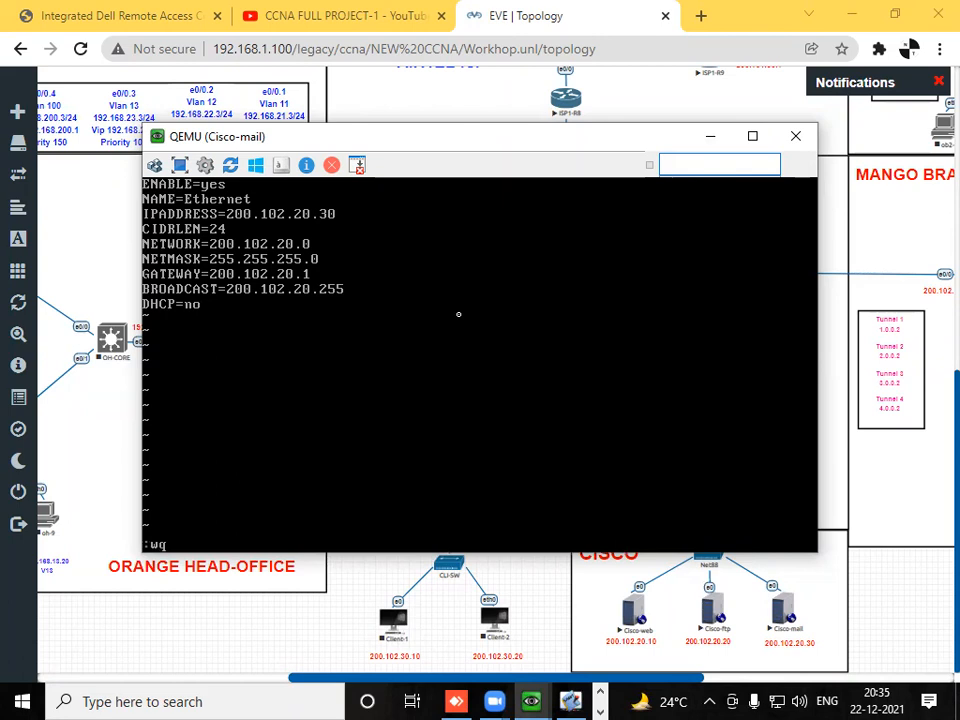
key("Return")
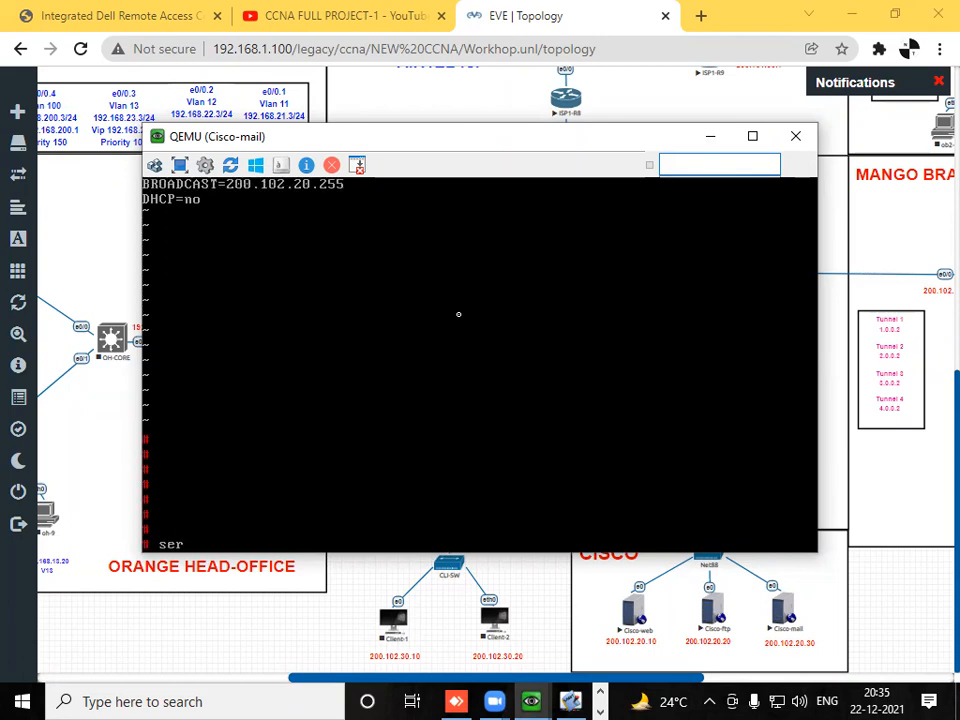
- Restart the network service on Cisco-mail with "service network restart"
type("service network rest")
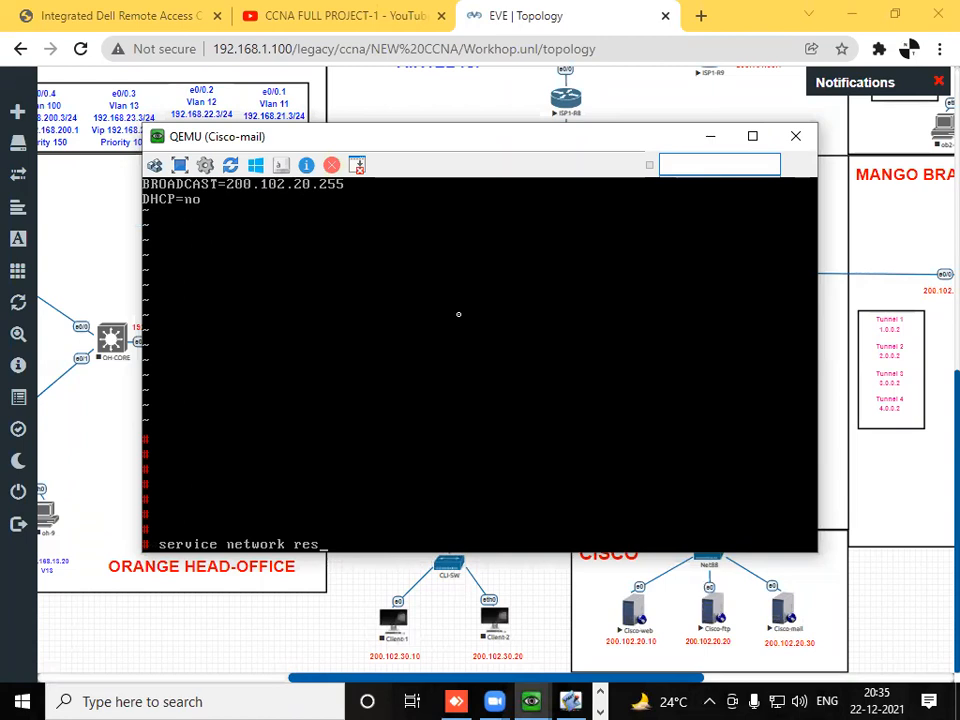
key("BackSpace")
key("Return")
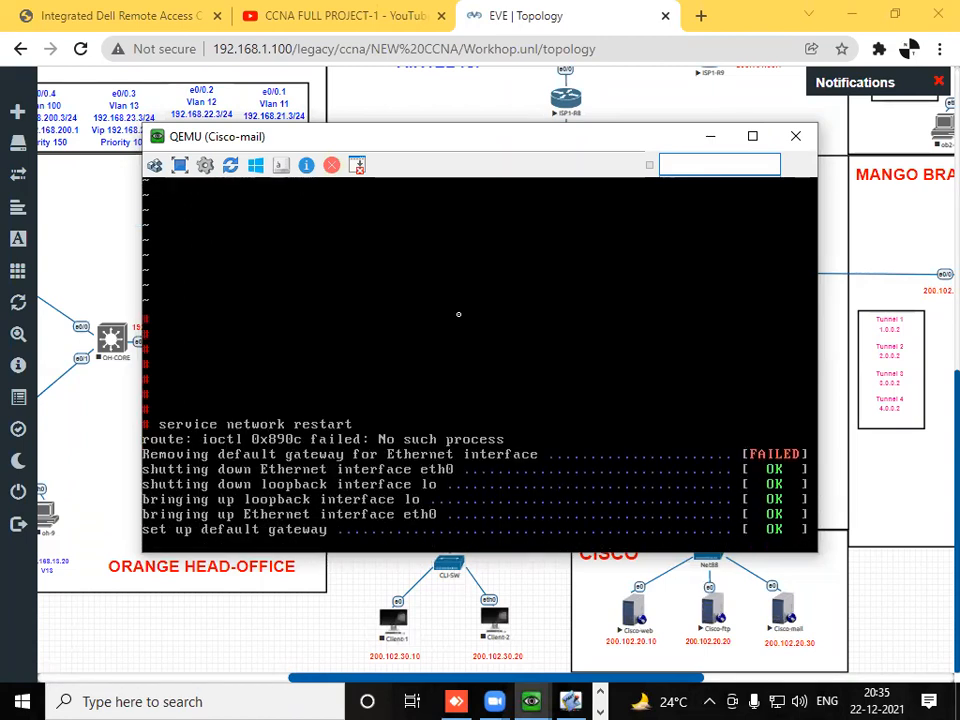
- Run ifconfig on Cisco-mail to check the eth0 address settings
key("Return")
key("Return")
type("ifconjfig")
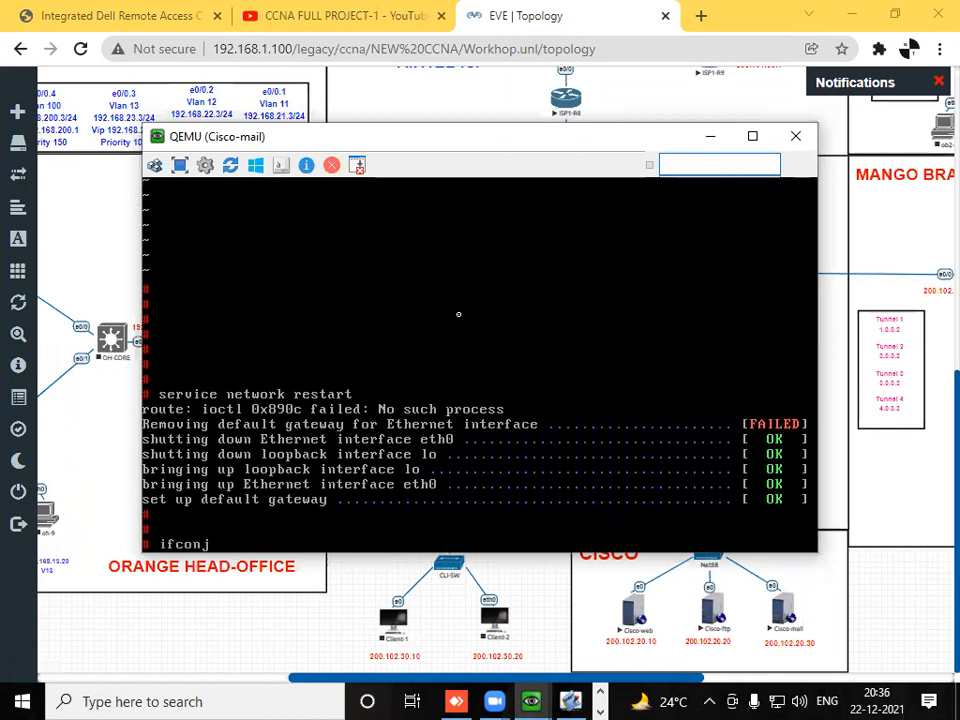
key("Return")
key("Return")
key("Return")
key("Return")
type("ifconjfi")
key("BackSpace")
key("BackSpace")
key("BackSpace")
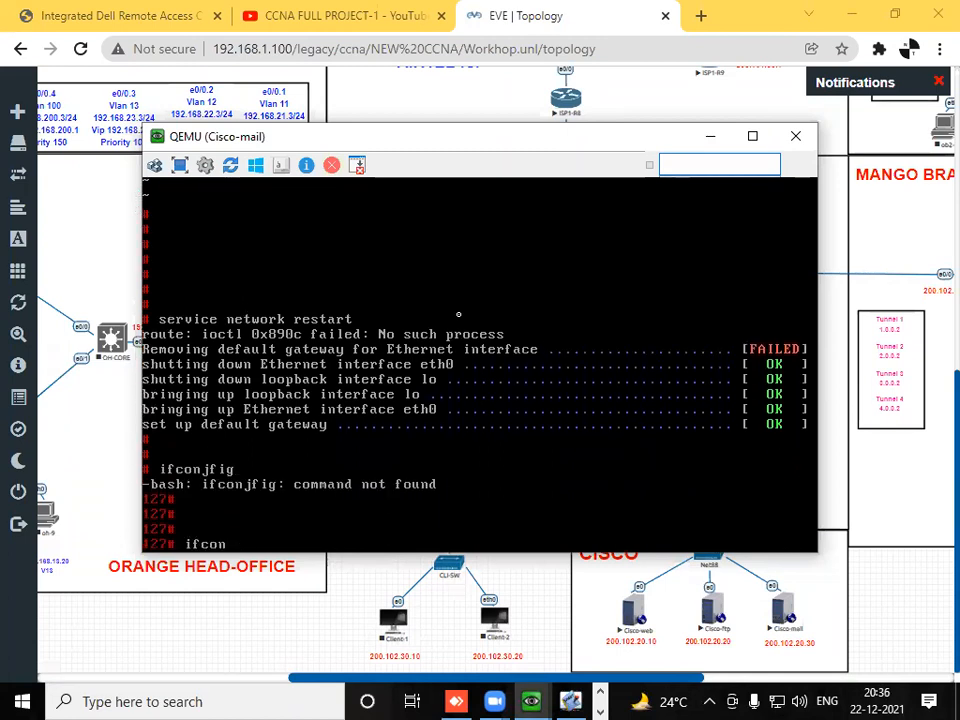
type("nfig")
key("Return")
key("Return")
key("Return")
key("Return")
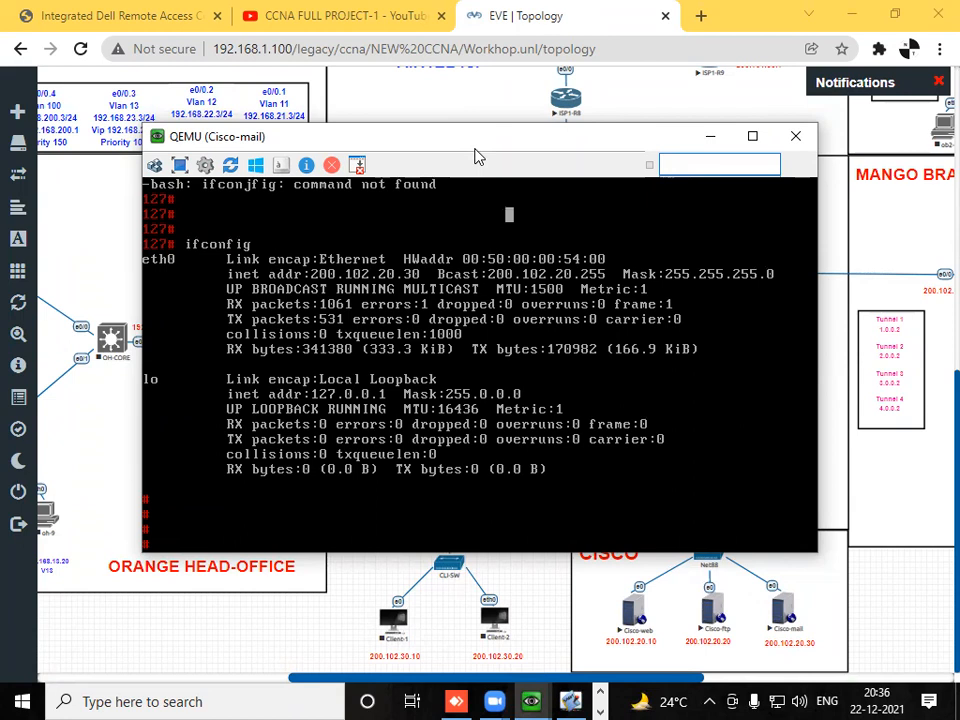
left_click_drag(478, 157, 488, 161)
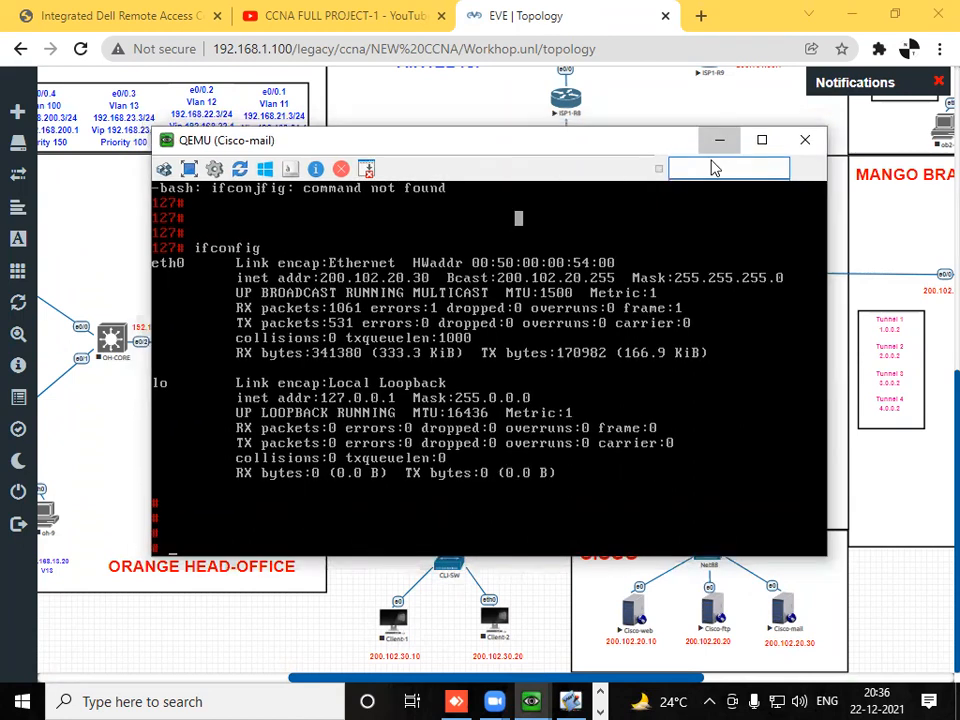
- Open /home/thttpd/index.html in vi on Cisco-mail
key("Return")
key("Return")
key("Return")
type("vi /etc")
key("BackSpace")
key("BackSpace")
key("BackSpace")
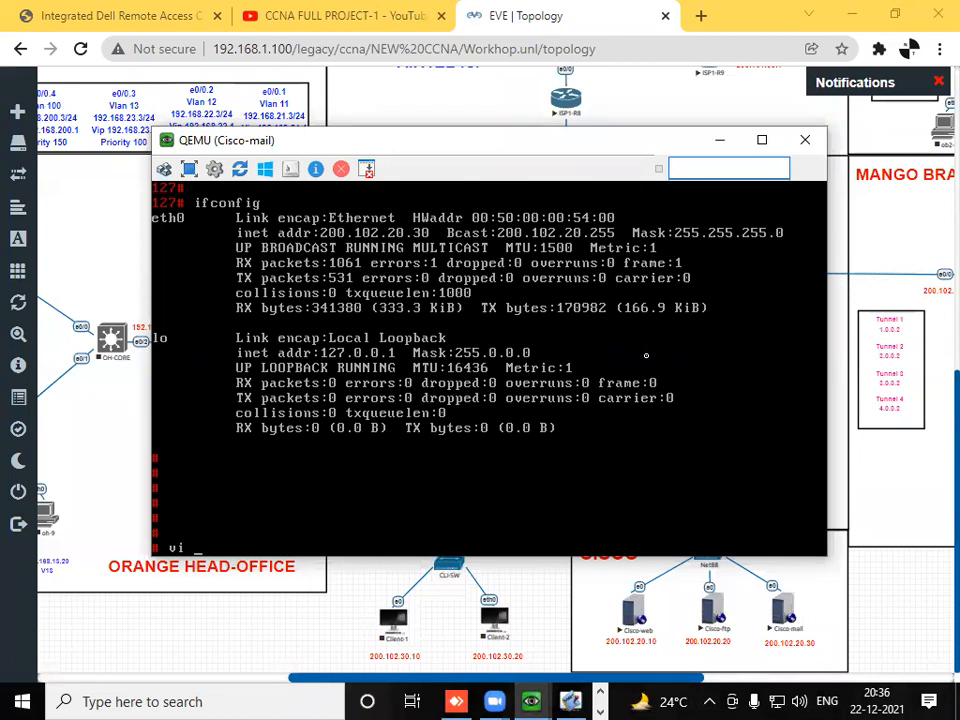
type("home/th")
key("Tab")
type("i")
key("Tab")
key("Return")
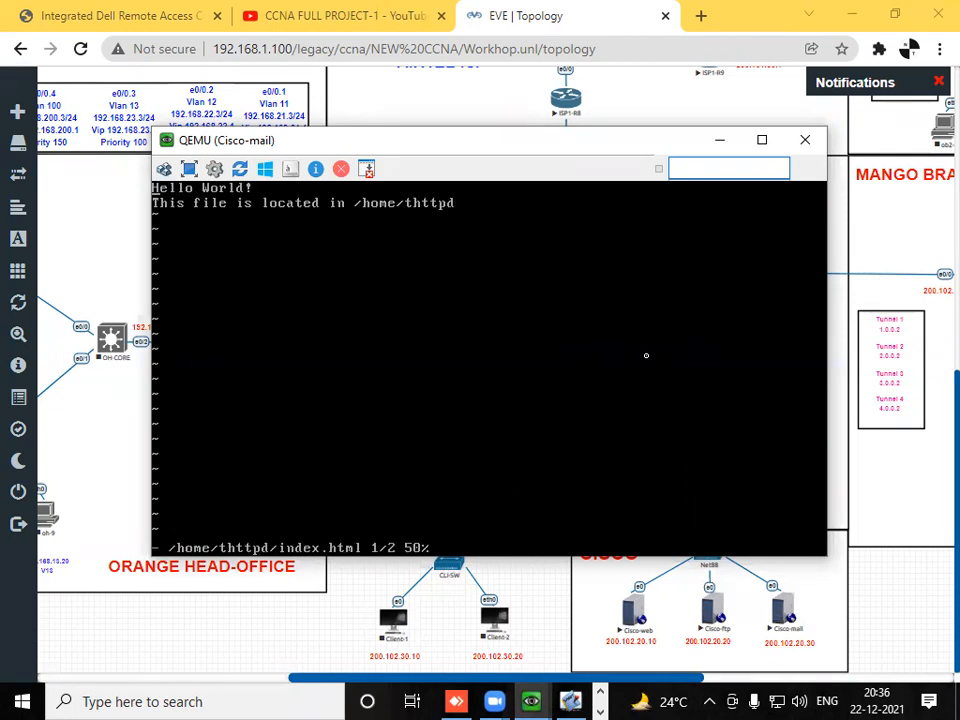
- Delete both lines of default text from Cisco-mail's index.html
key("Down")
key("BackSpace")
key("BackSpace")
key("BackSpace")
key("BackSpace")
key("BackSpace")
key("BackSpace")
key("BackSpace")
key("BackSpace")
key("BackSpace")
key("BackSpace")
key("BackSpace")
key("BackSpace")
key("BackSpace")
key("BackSpace")
key("BackSpace")
key("BackSpace")
key("BackSpace")
key("BackSpace")
key("BackSpace")
key("BackSpace")
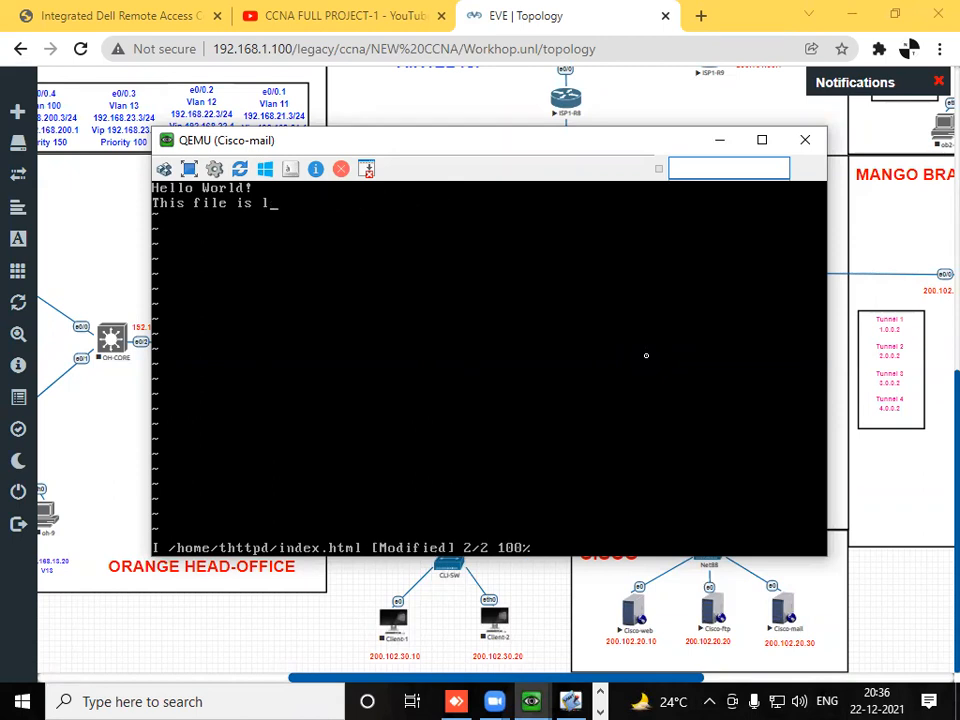
key("Up")
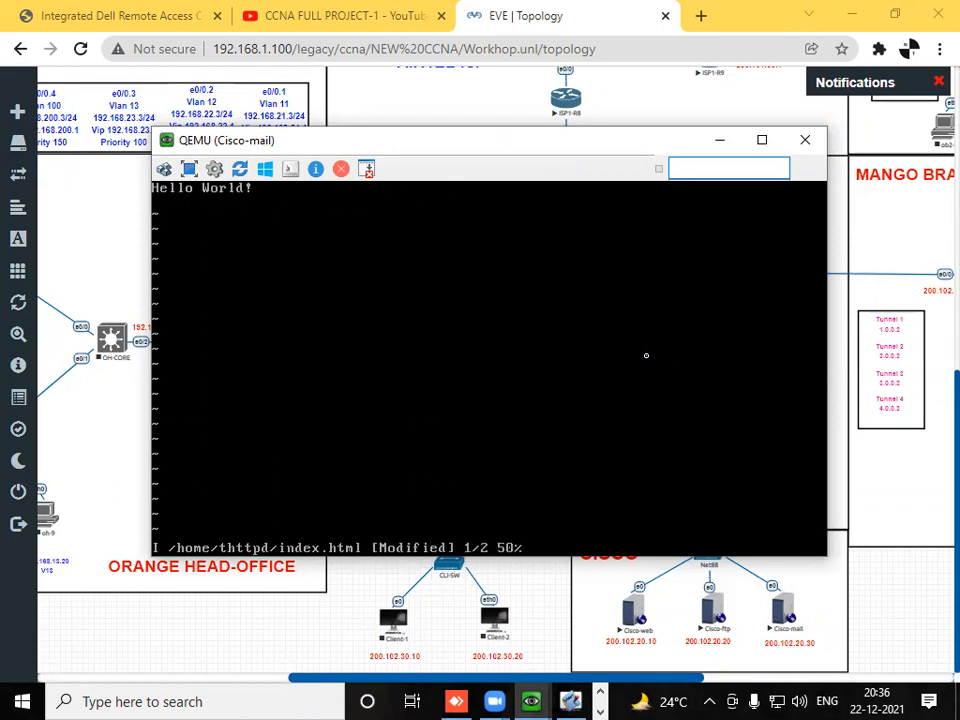
key("BackSpace")
key("BackSpace")
key("BackSpace")
key("BackSpace")
key("BackSpace")
key("BackSpace")
key("BackSpace")
key("BackSpace")
key("BackSpace")
key("BackSpace")
- Enter the text "WELCOME TO CISCO-3" in Cisco-mail's index.html, then save the file and quit vi
type("WELCO")
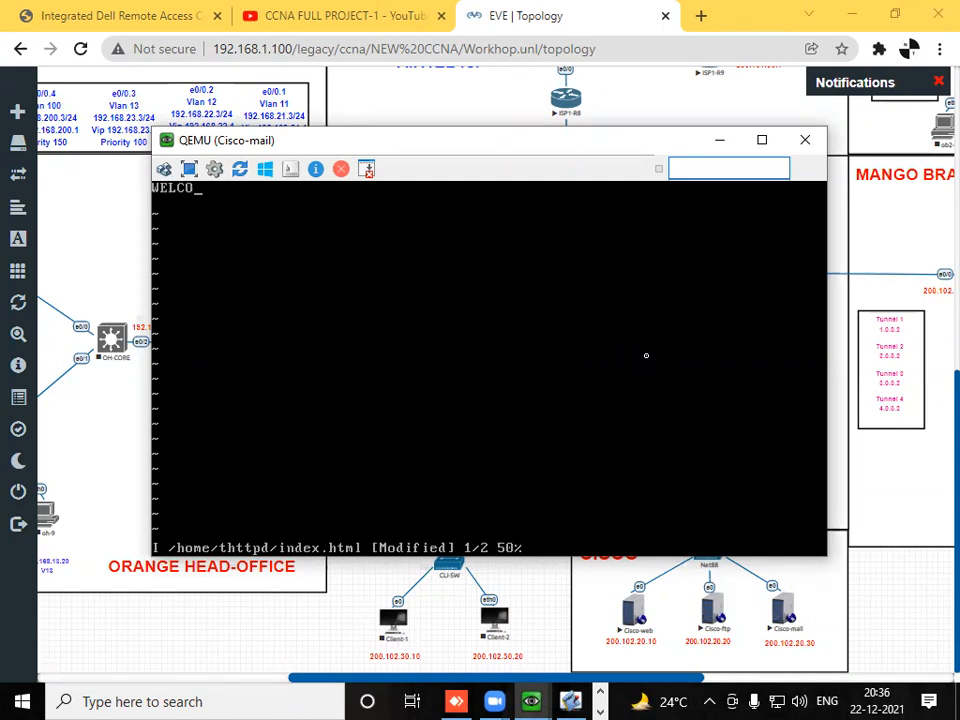
type("ME TO CISCO-3")
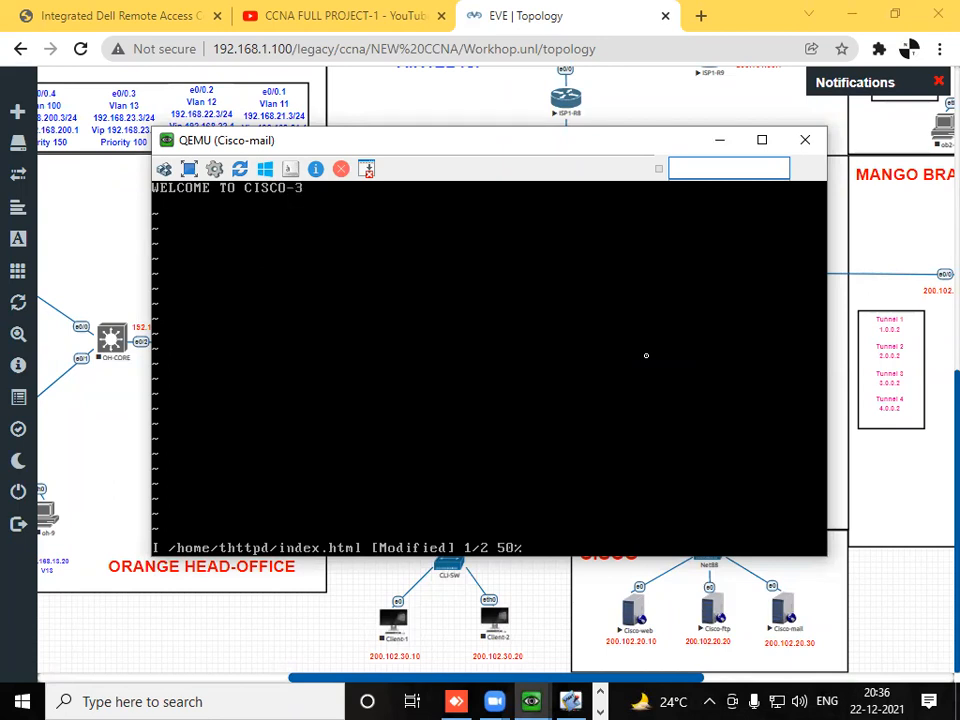
key("Escape")
key("colon")
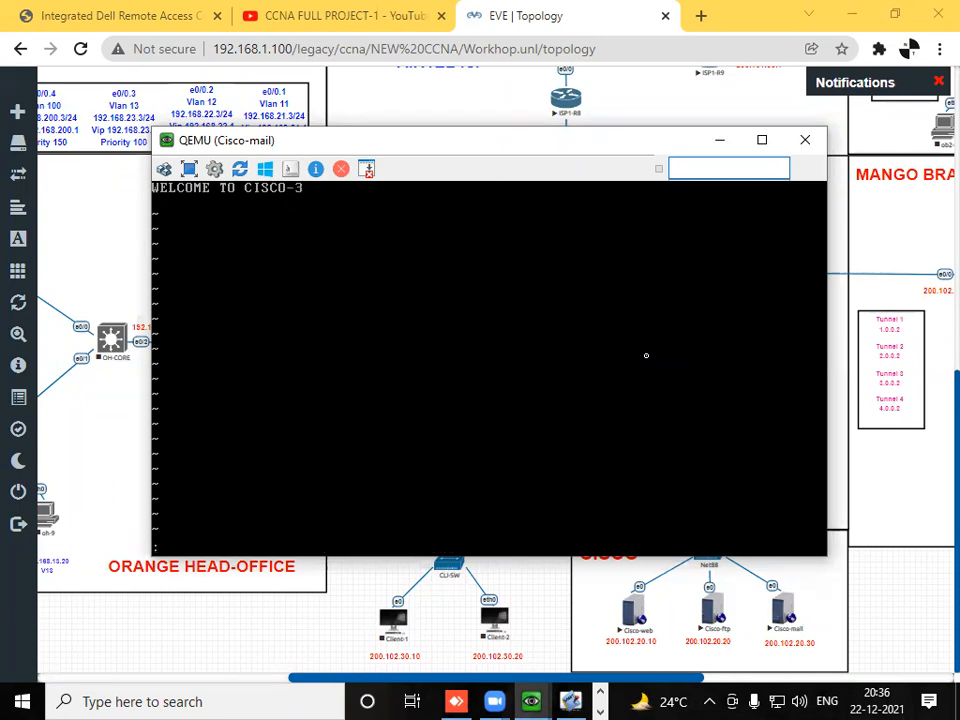
type("wq")
key("Return")
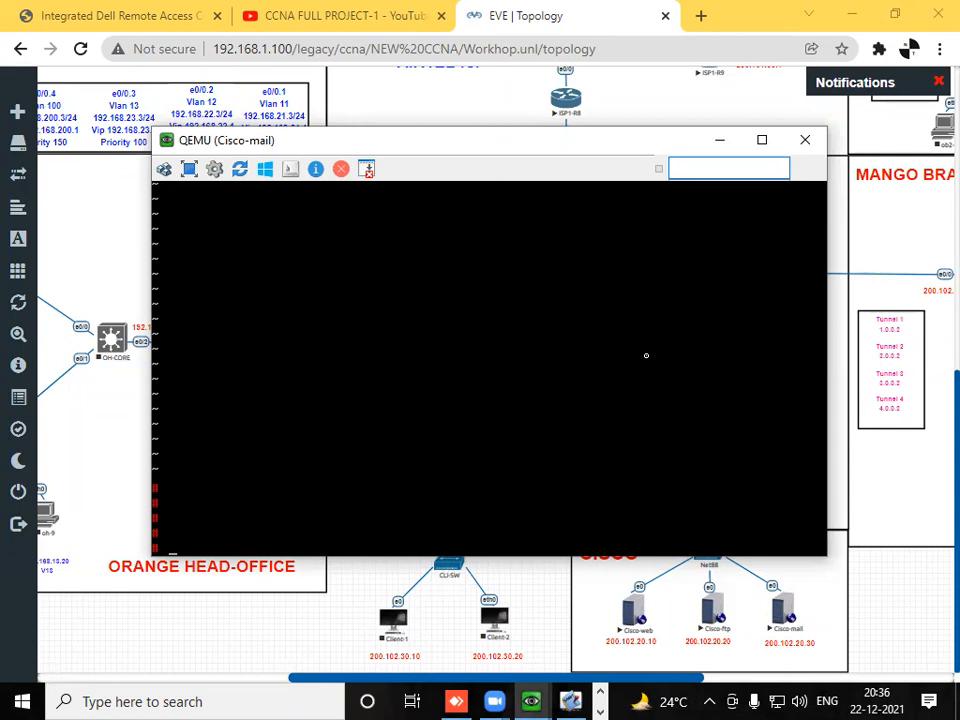
- Minimize the Cisco-mail console and start the Client-1 and Client-2 nodes in the topology
left_click(719, 139)
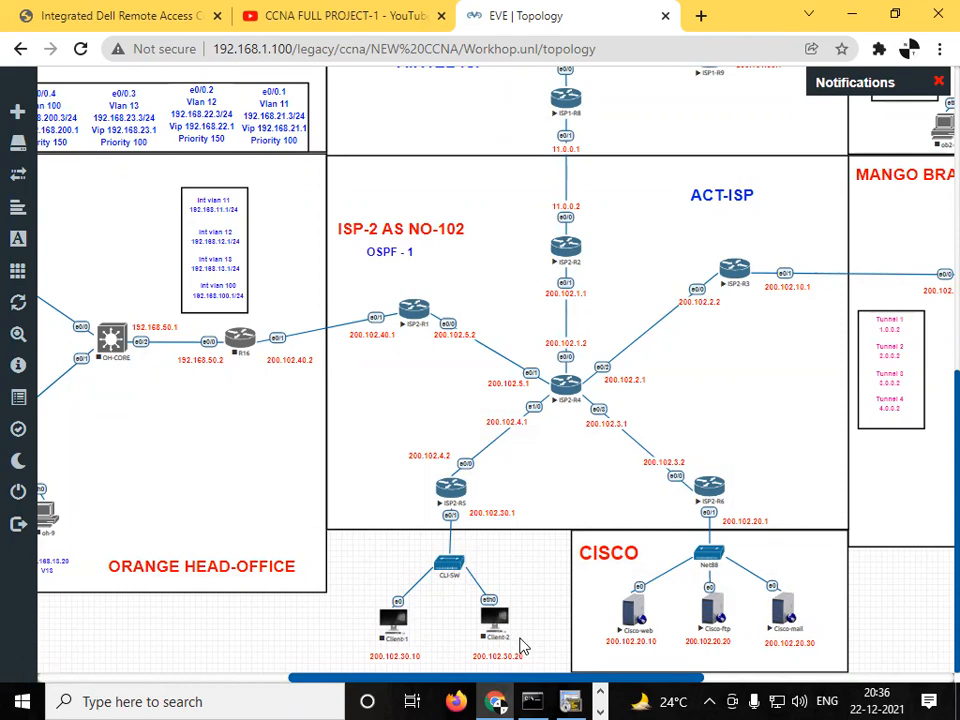
right_click(390, 627)
left_click(479, 458)
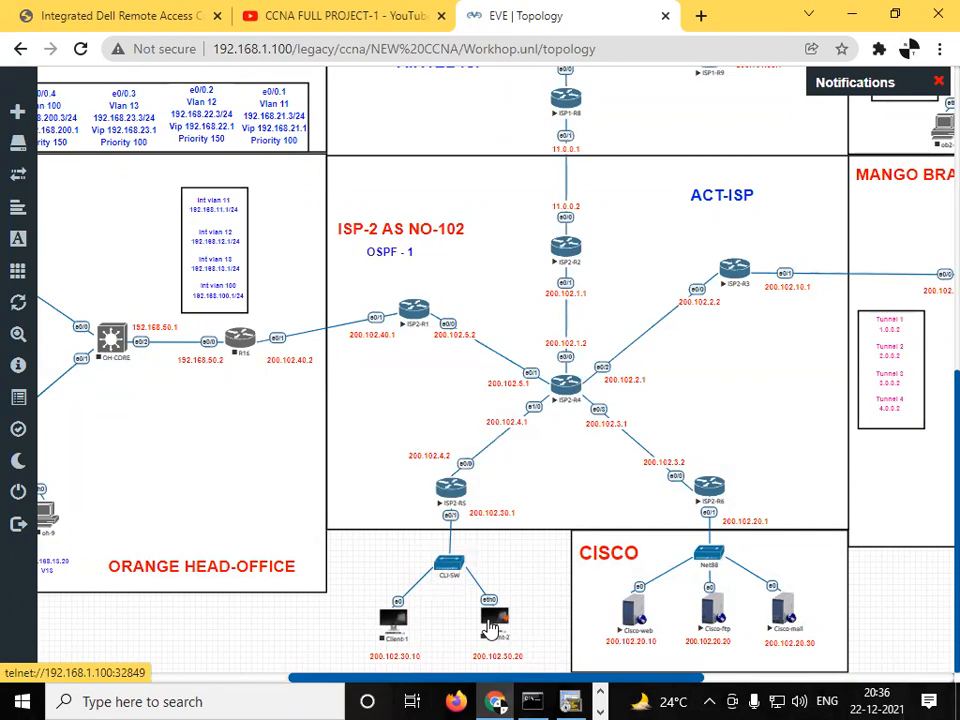
right_click(490, 627)
left_click(512, 454)
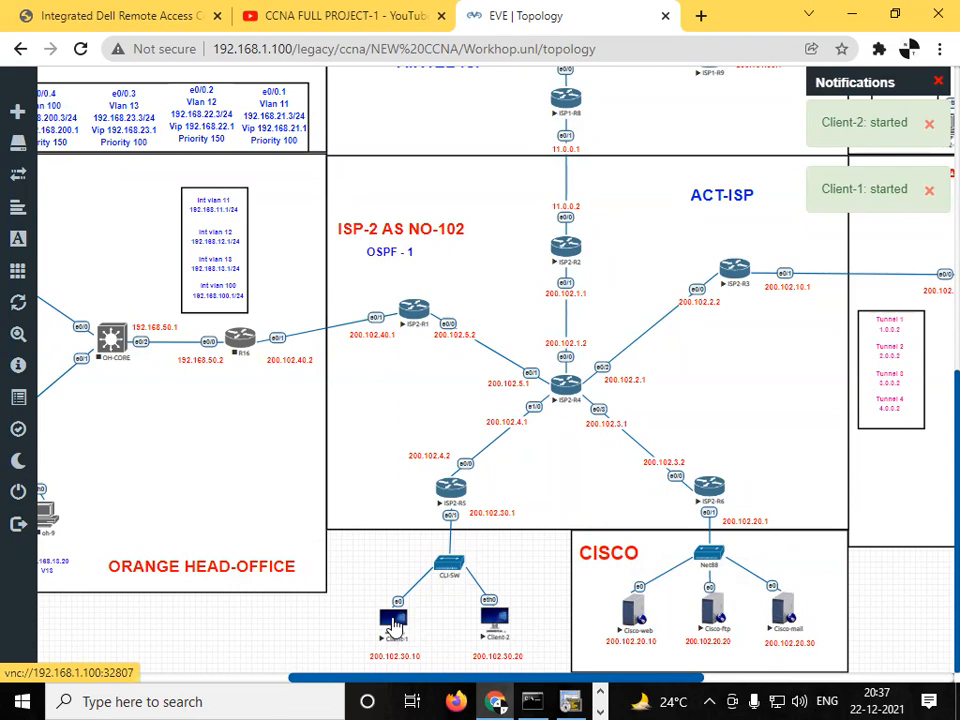
- Open the console of Client-1 and bring the lower part of its desktop into view
left_click(393, 624)
left_click(508, 182)
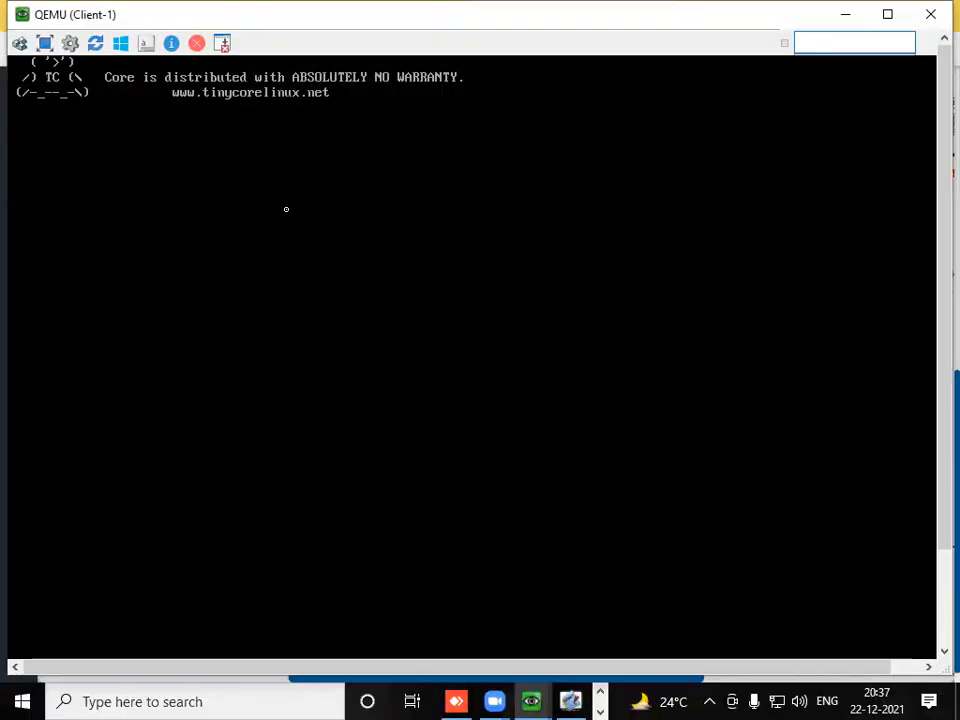
left_click_drag(938, 178, 938, 390)
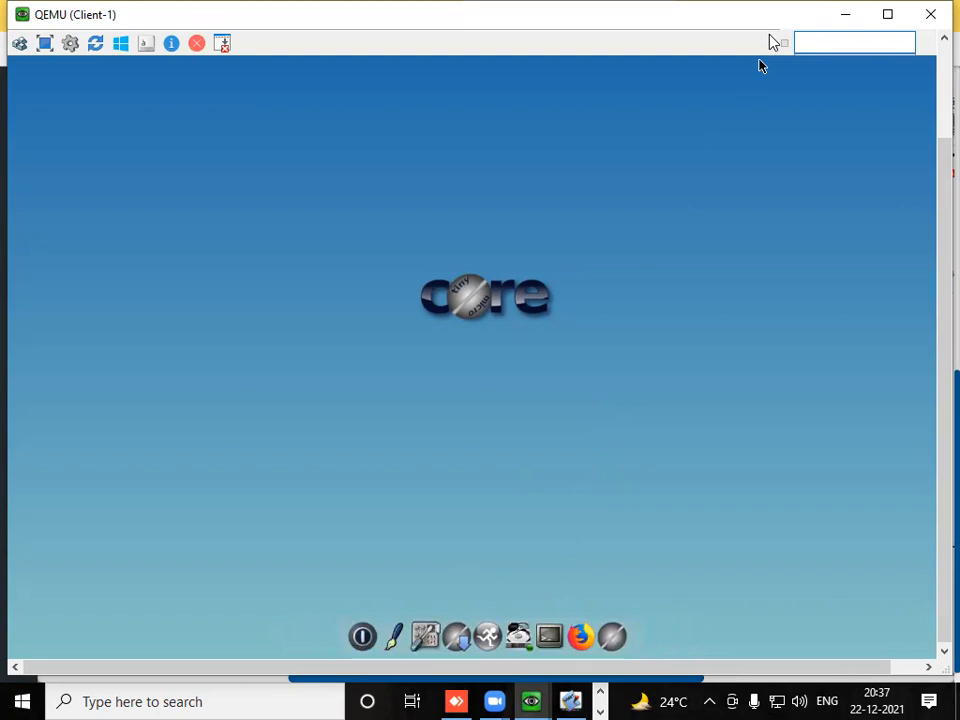
left_click_drag(771, 24, 769, 34)
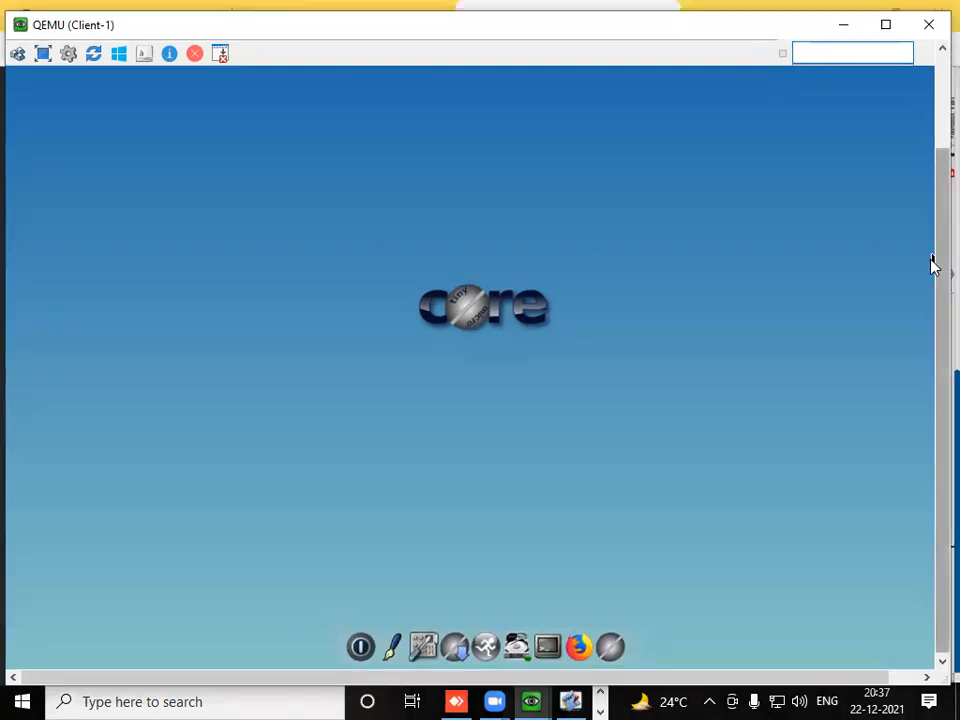
- Open a terminal and the network configuration tool on Client-1
left_click(555, 628)
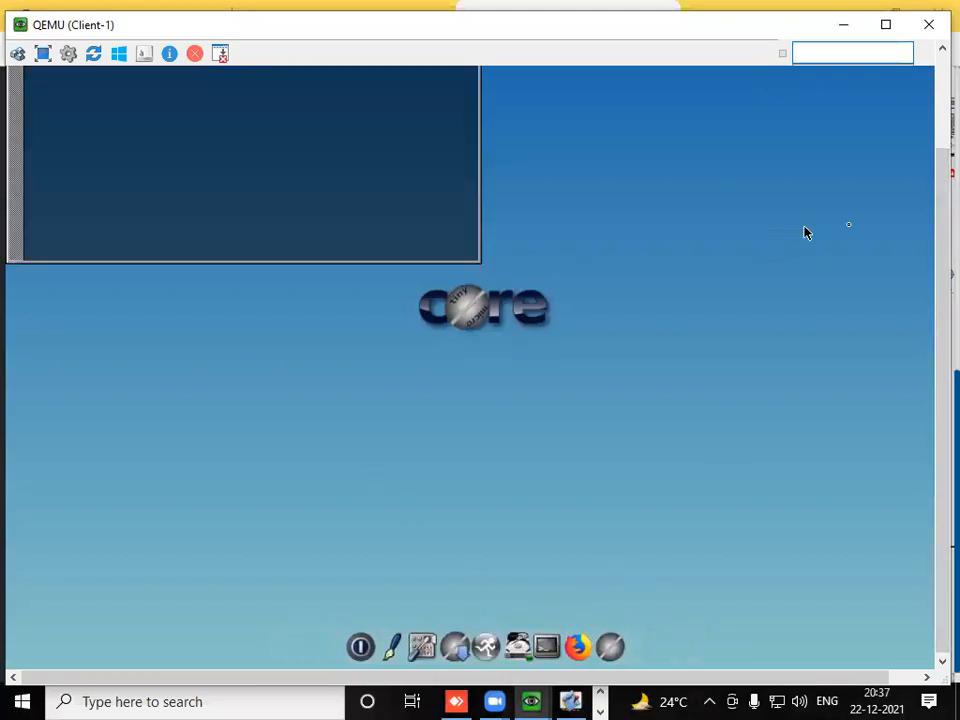
left_click(437, 632)
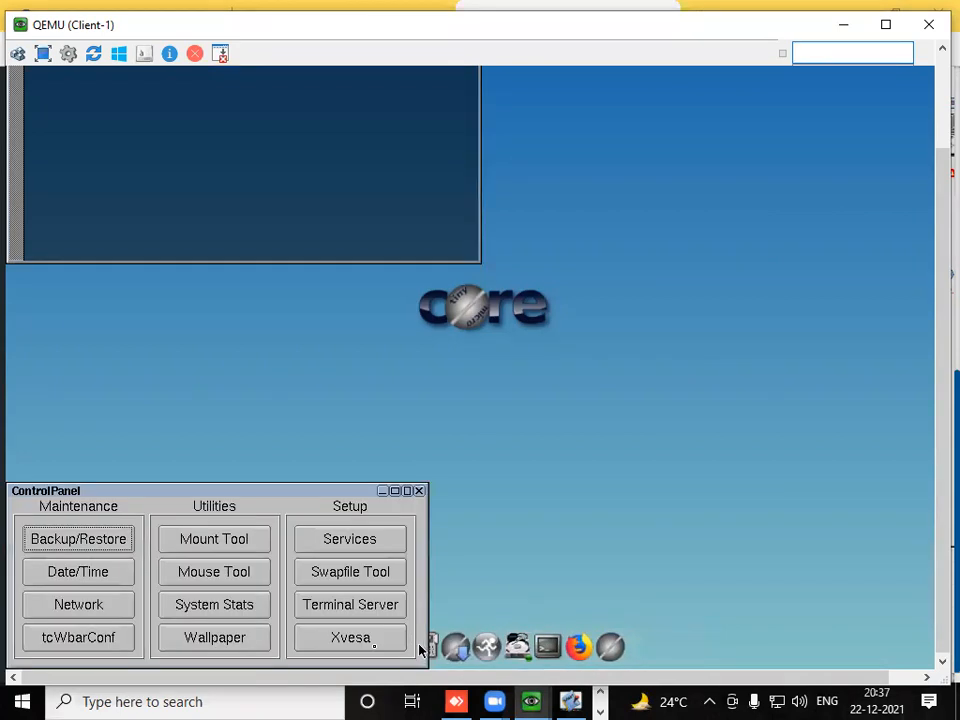
left_click(80, 605)
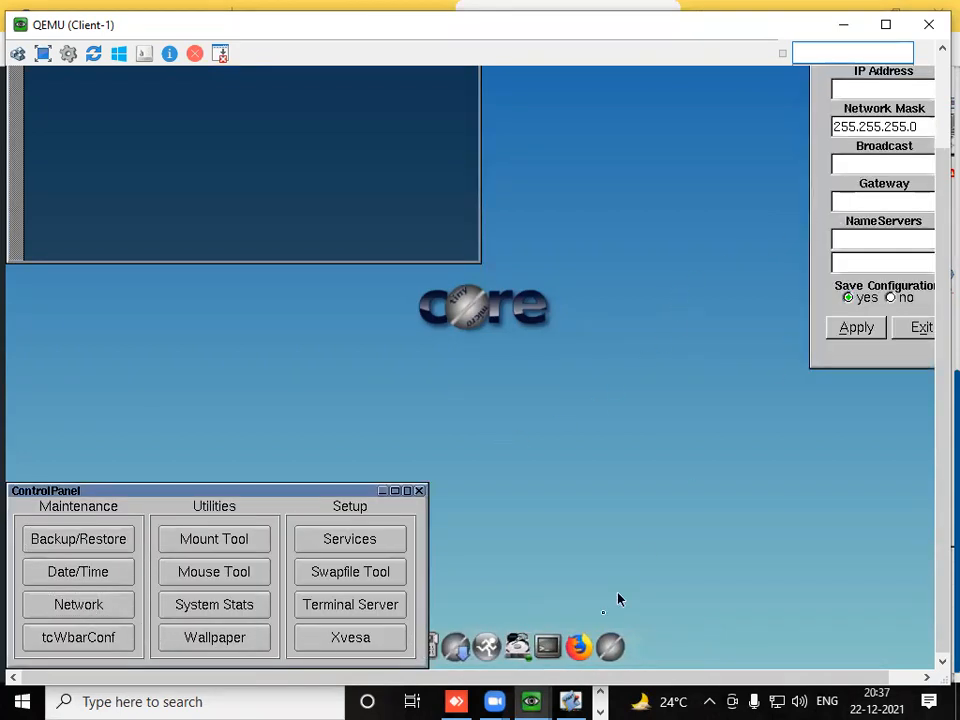
left_click_drag(570, 678, 640, 678)
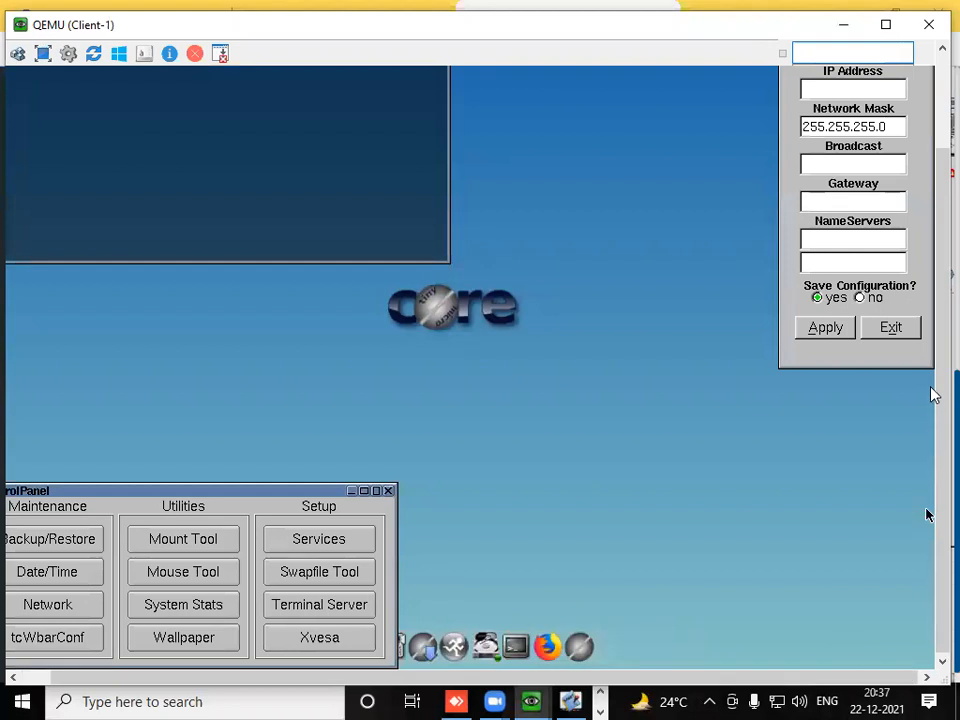
scroll(926, 515, "up", 3)
- Set the IP address of Client-1's eth0 interface to 200.102.30.10 and let the broadcast and gateway fields fill in
left_click(869, 207)
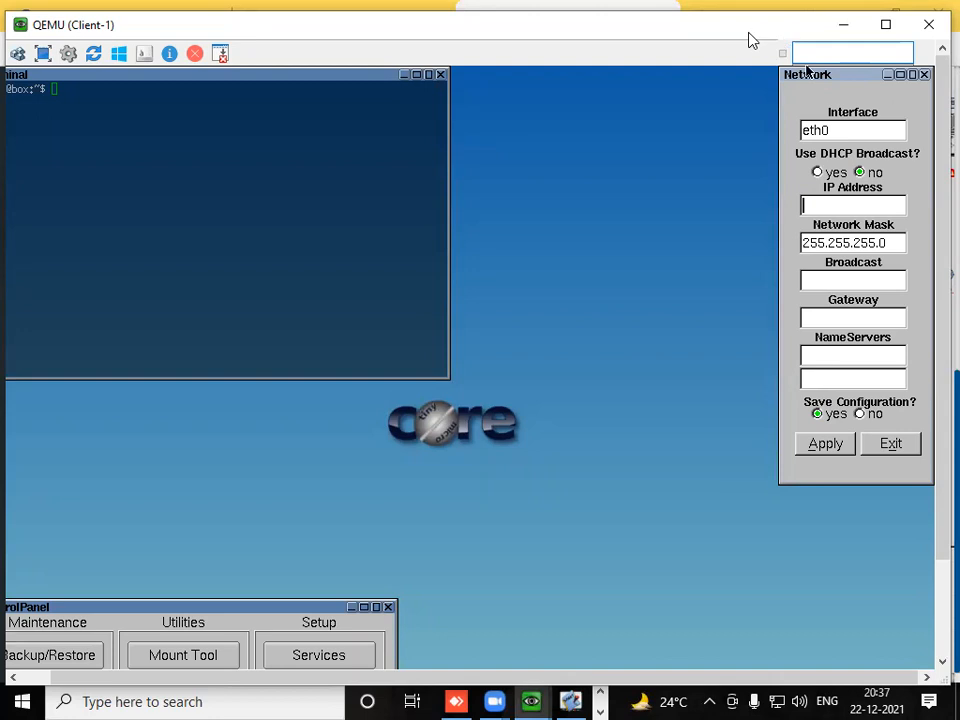
left_click_drag(749, 33, 728, 23)
type("2")
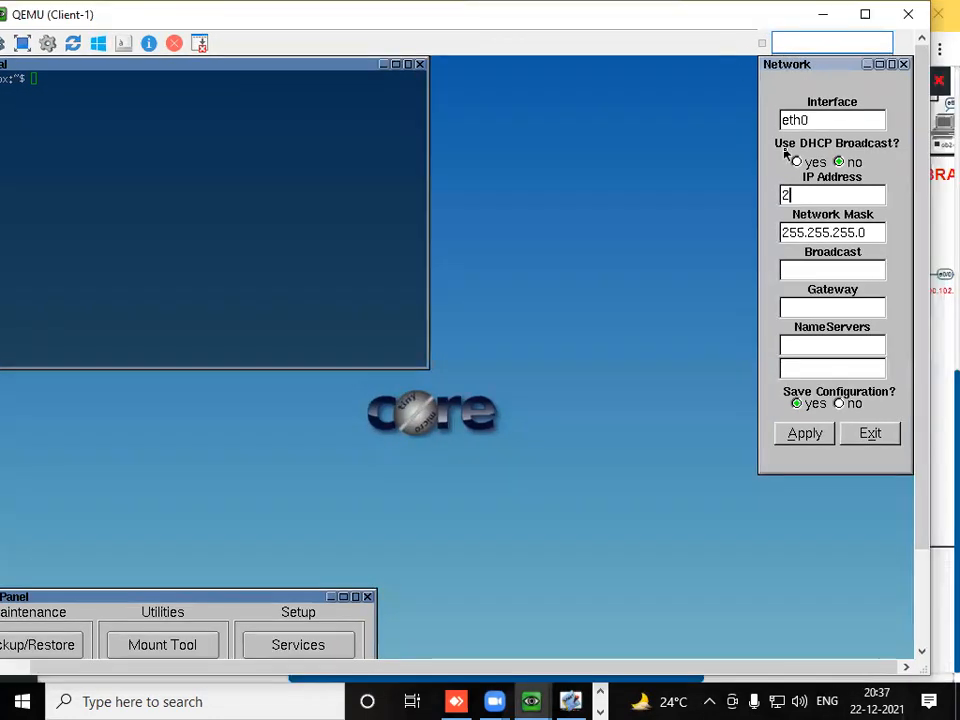
type("00.102.30.10")
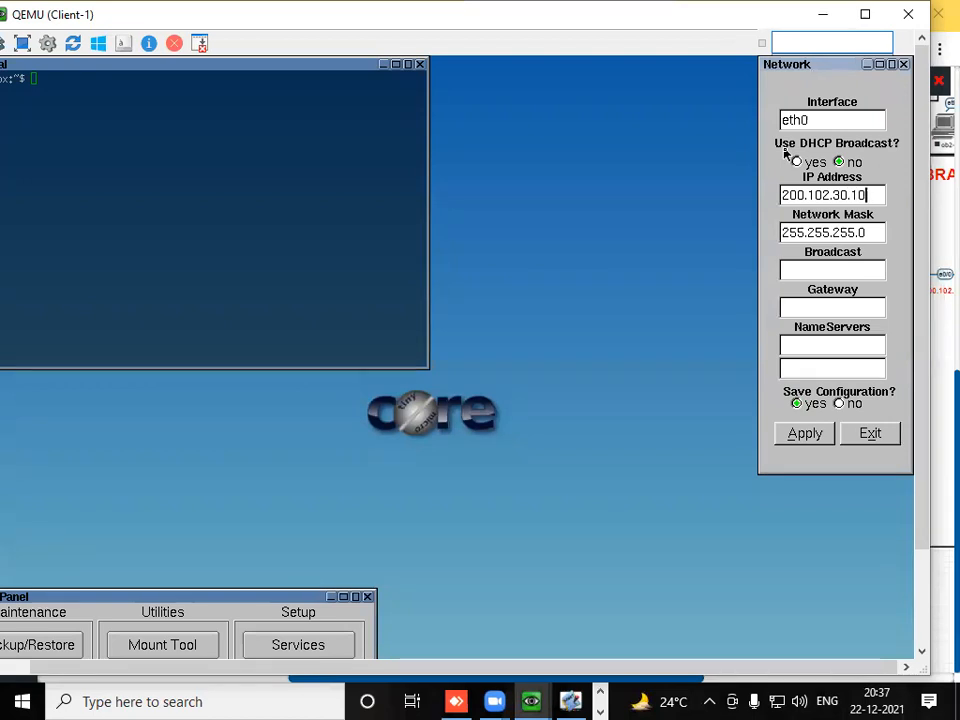
left_click(808, 269)
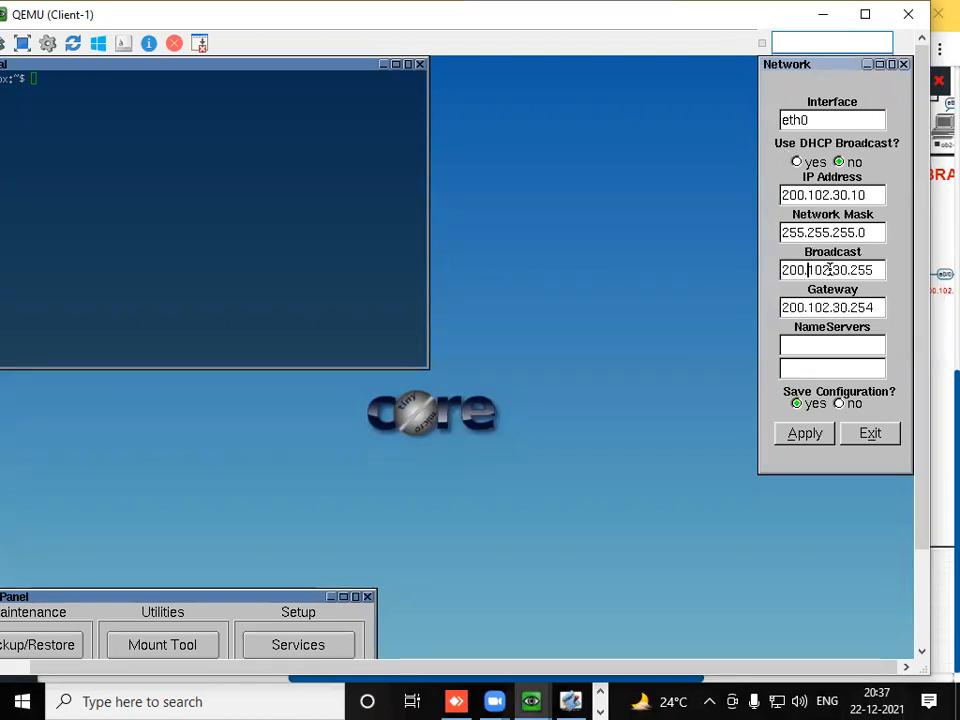
- Set Client-1's gateway to 200.102.30.1, apply the network configuration and close the network tool
left_click(875, 308)
key("BackSpace")
key("BackSpace")
key("BackSpace")
type("1")
left_click(810, 436)
left_click(870, 436)
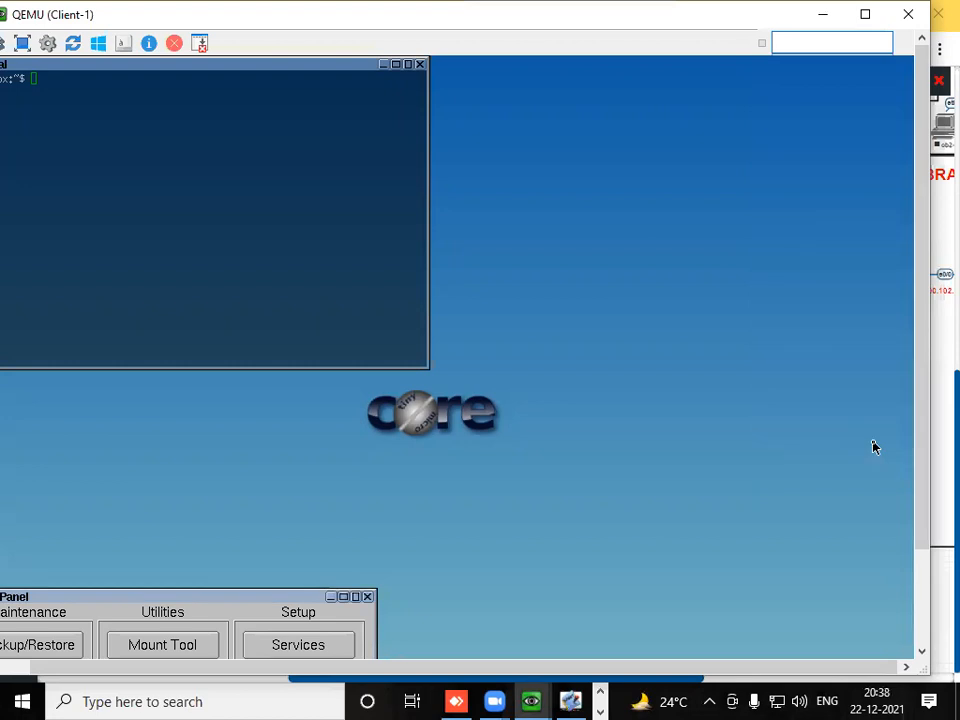
- Check Client-1's eth0 address in the terminal with ifconfig
left_click(250, 208)
type("ifconfig")
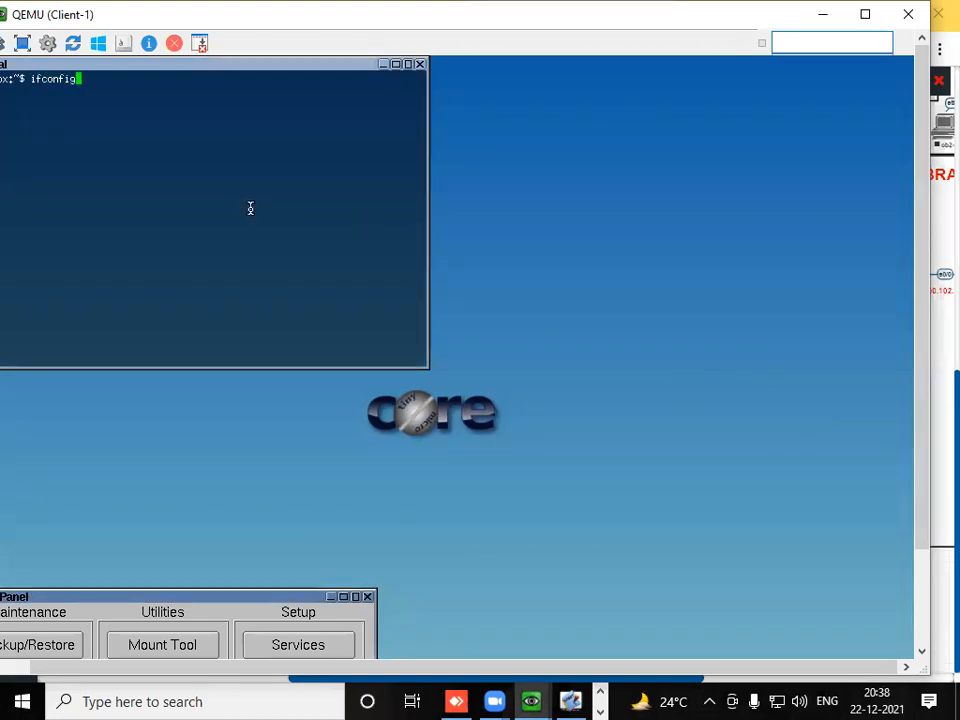
key("Return")
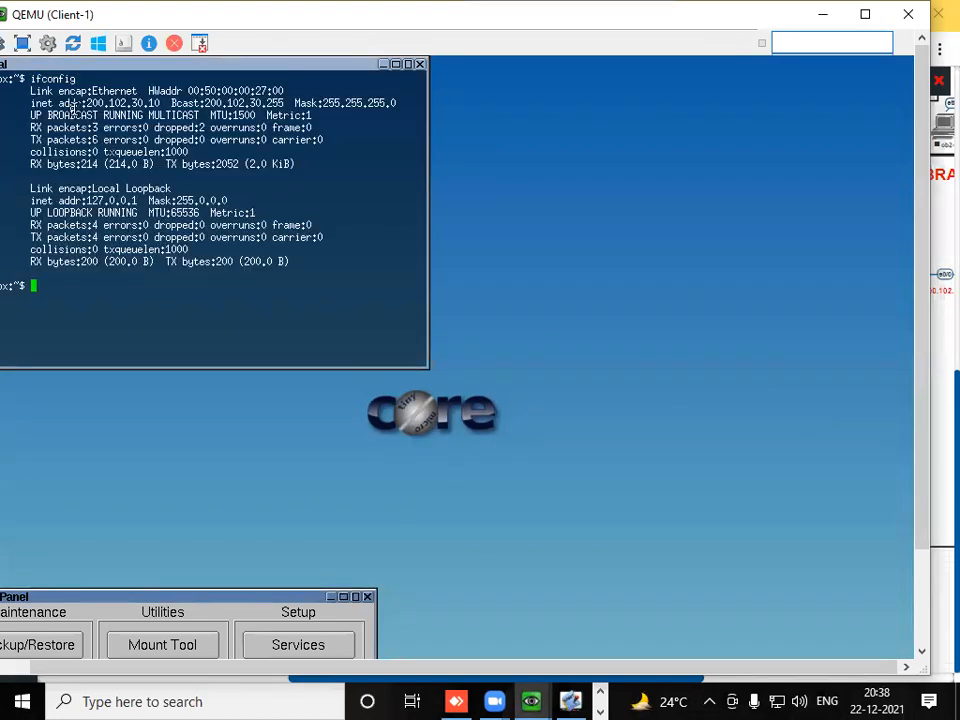
left_click_drag(82, 103, 162, 103)
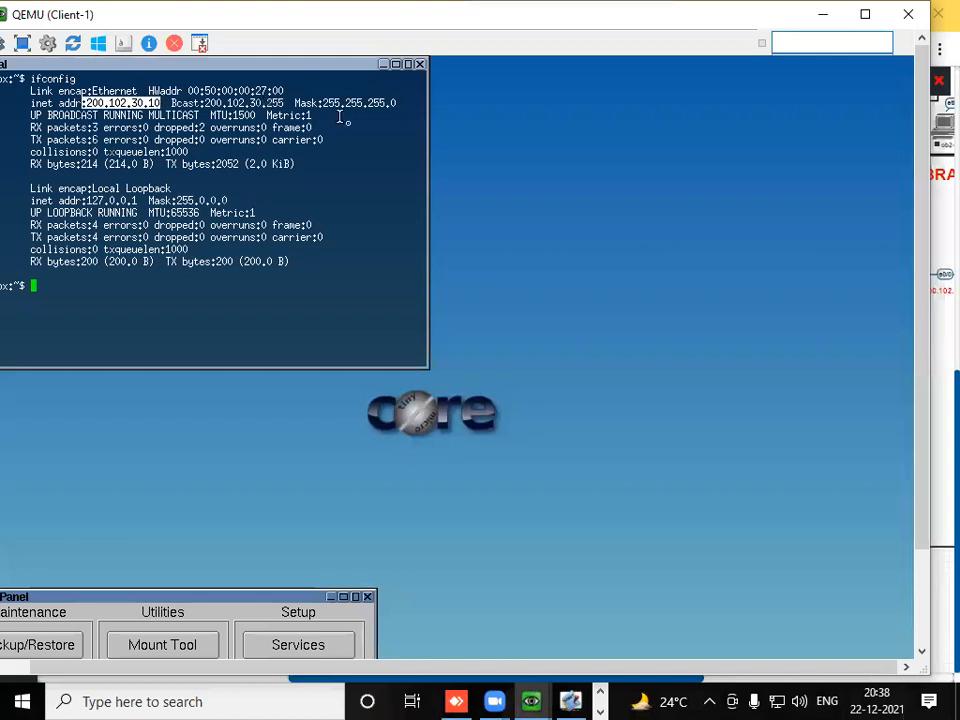
left_click(337, 145)
- Close the terminal and control panel on Client-1 and bring its desktop's application launcher into view
left_click(420, 64)
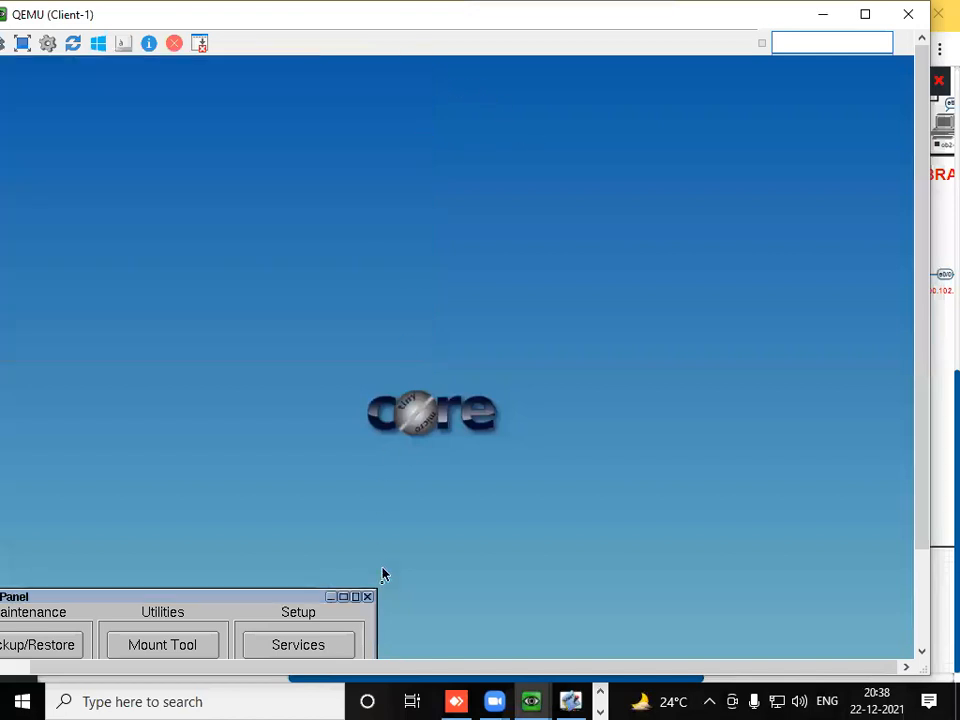
left_click(367, 596)
left_click_drag(407, 668, 304, 670)
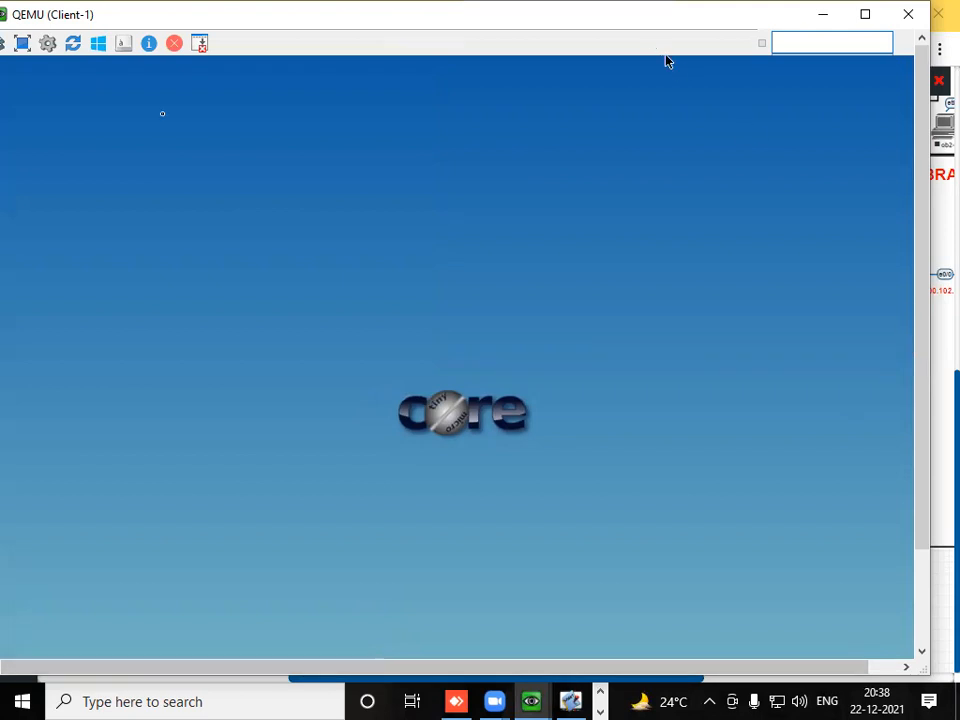
left_click(215, 342)
left_click(893, 236)
left_click_drag(926, 225, 903, 378)
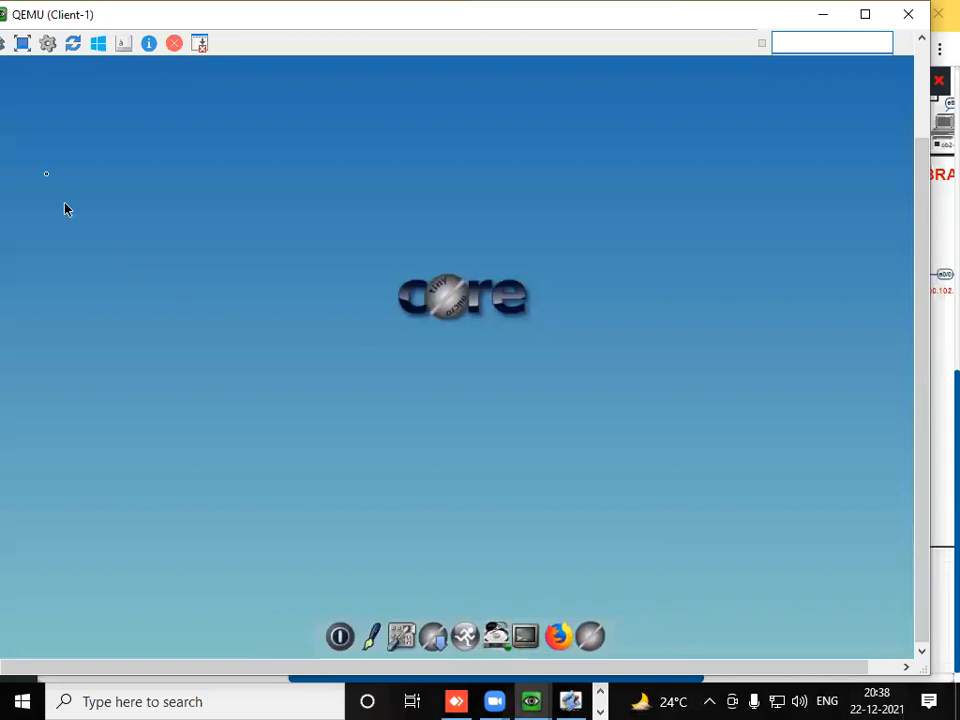
- Return to Client-1's console and view the Cisco-web page at 200.102.20.10 in its Firefox browser
key("alt+Tab")
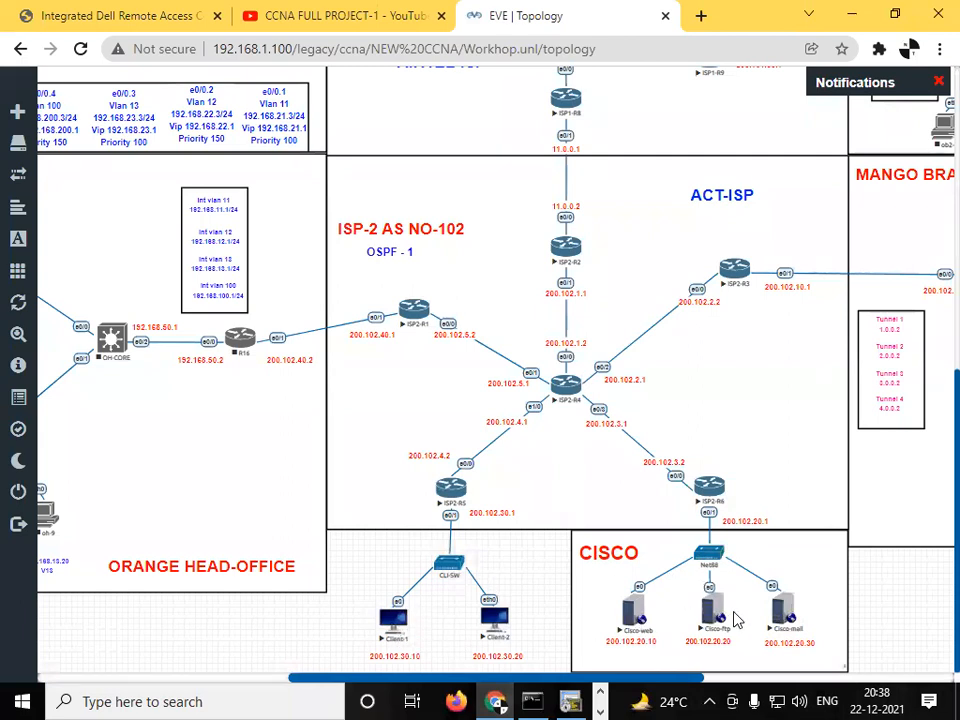
left_click(599, 710)
mouse_move(531, 701)
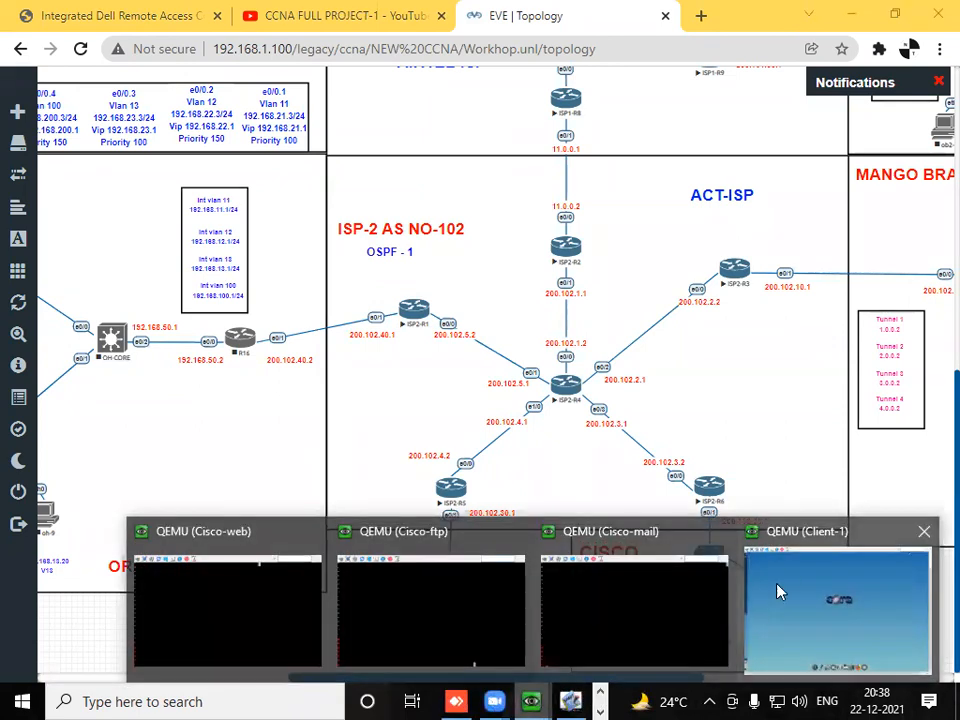
left_click(772, 604)
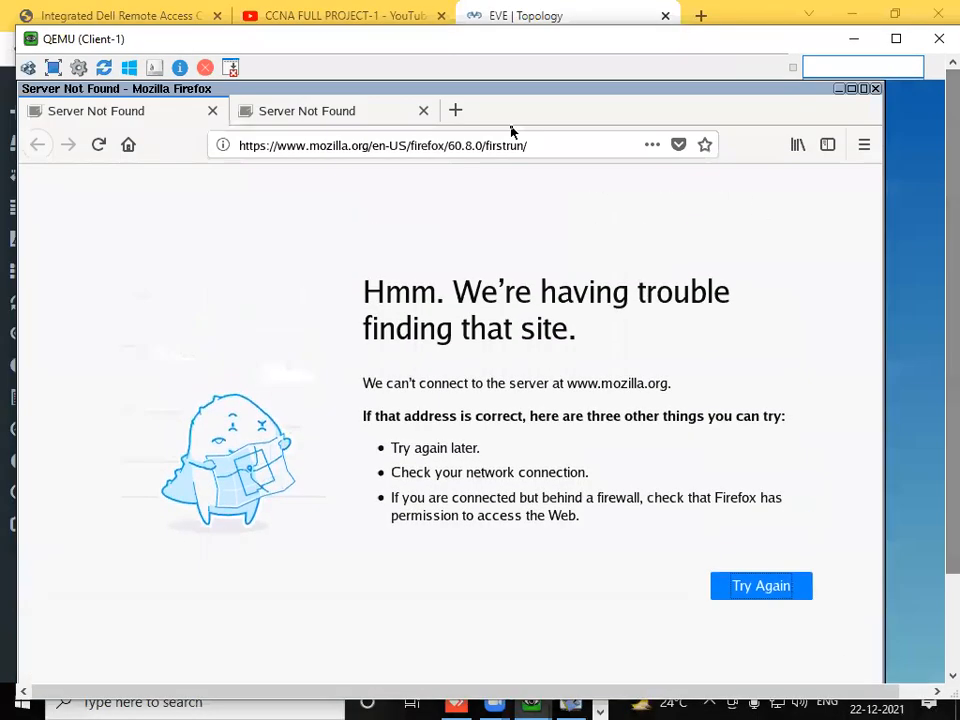
left_click(529, 150)
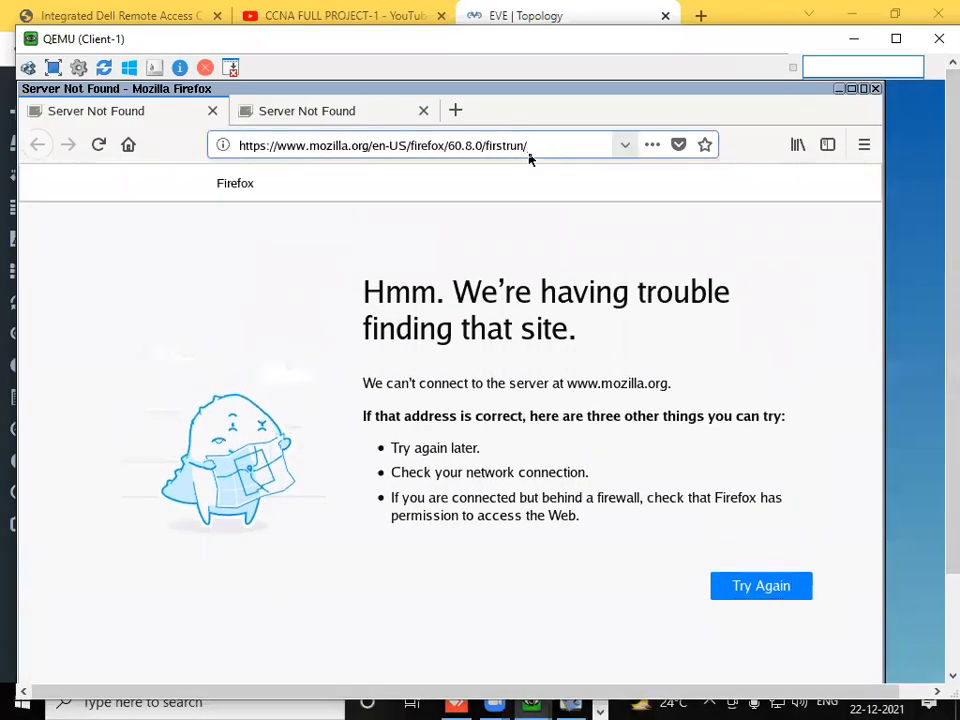
key("ctrl+a")
type("200.102.")
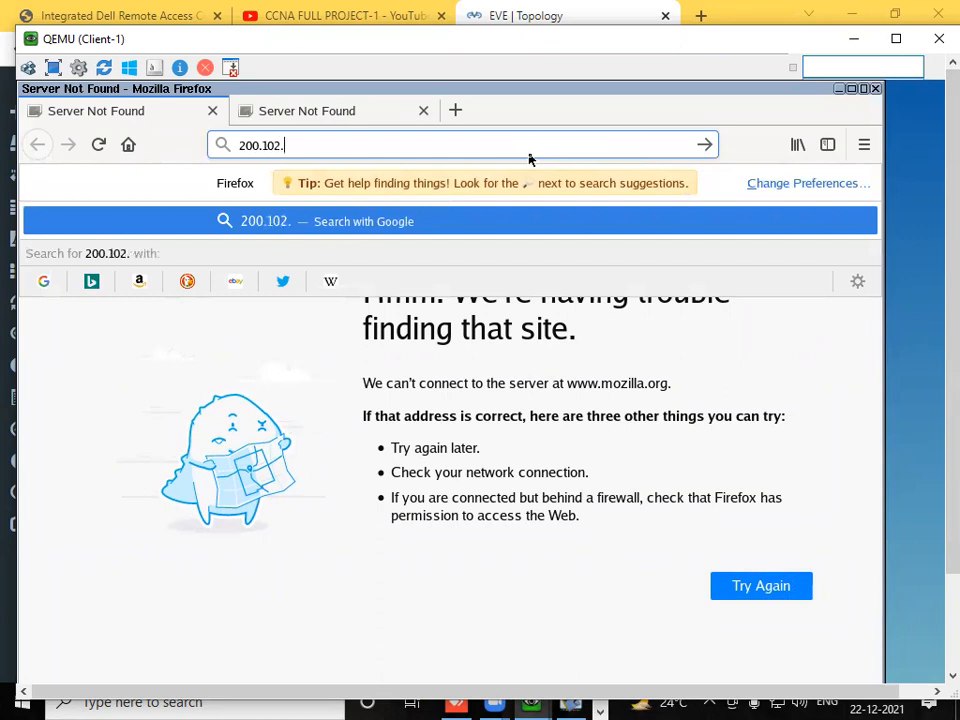
type("20.10")
key("Return")
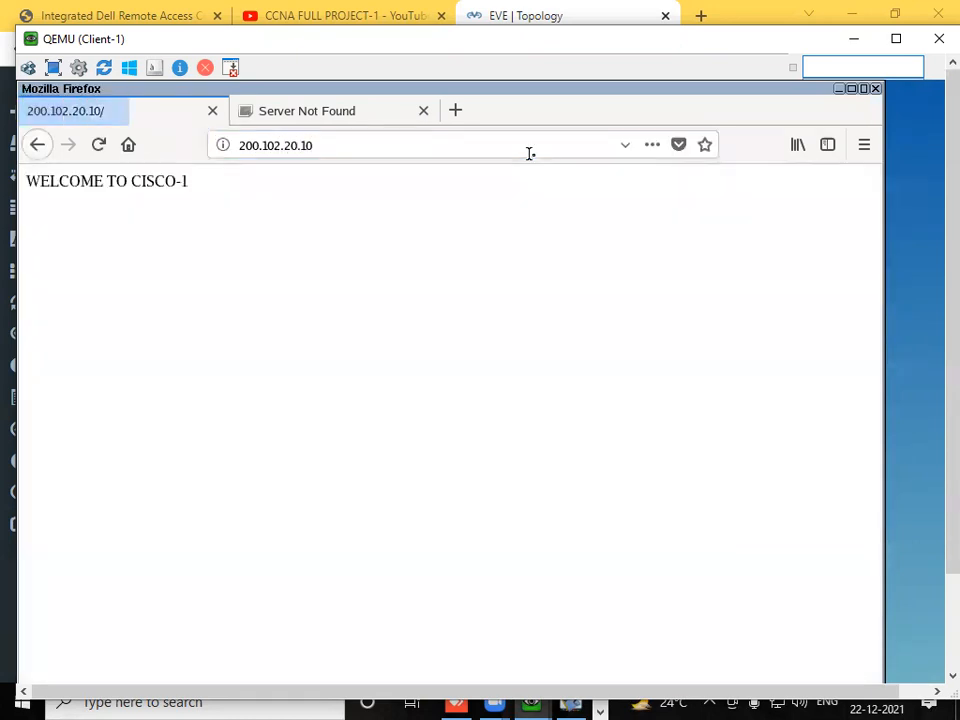
left_click_drag(195, 182, 26, 189)
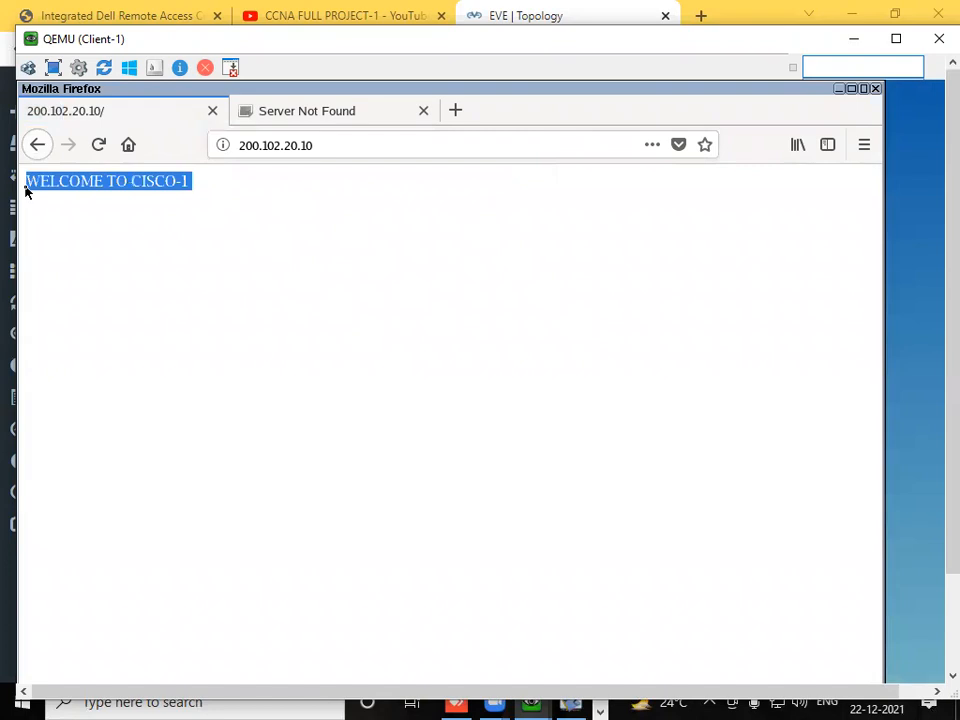
- Load the Cisco-ftp server's page at 200.102.20.20 in Client-1's browser
left_click(331, 147)
key("BackSpace")
key("BackSpace")
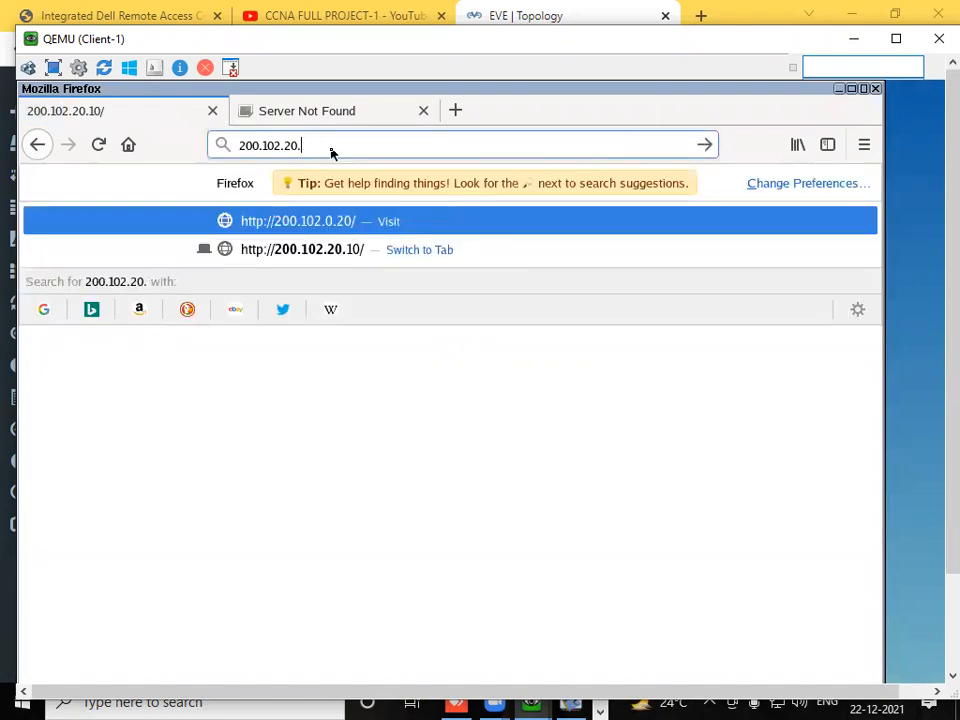
type("20")
key("Return")
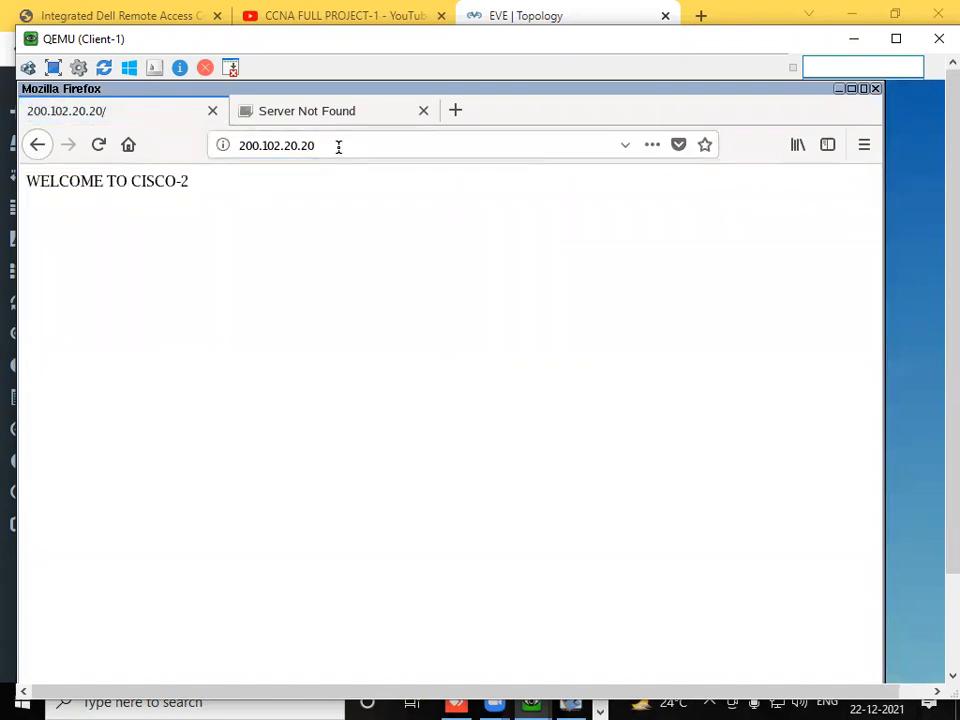
- Load the Cisco-mail server's page at 200.102.20.30 in Client-1's browser
left_click(338, 147)
key("BackSpace")
key("BackSpace")
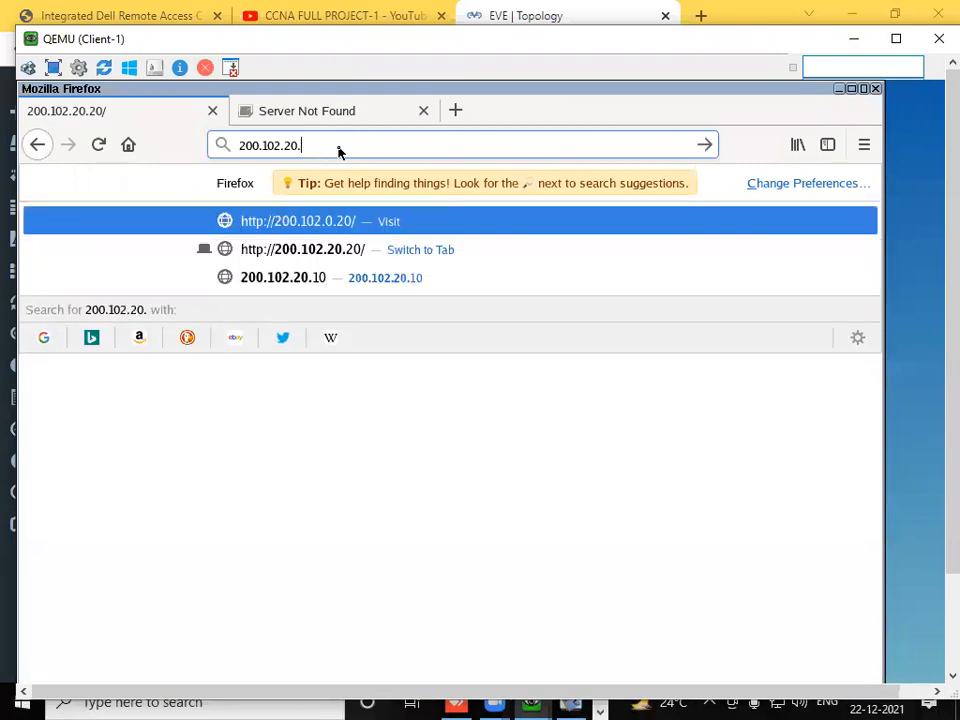
type("30")
key("Return")
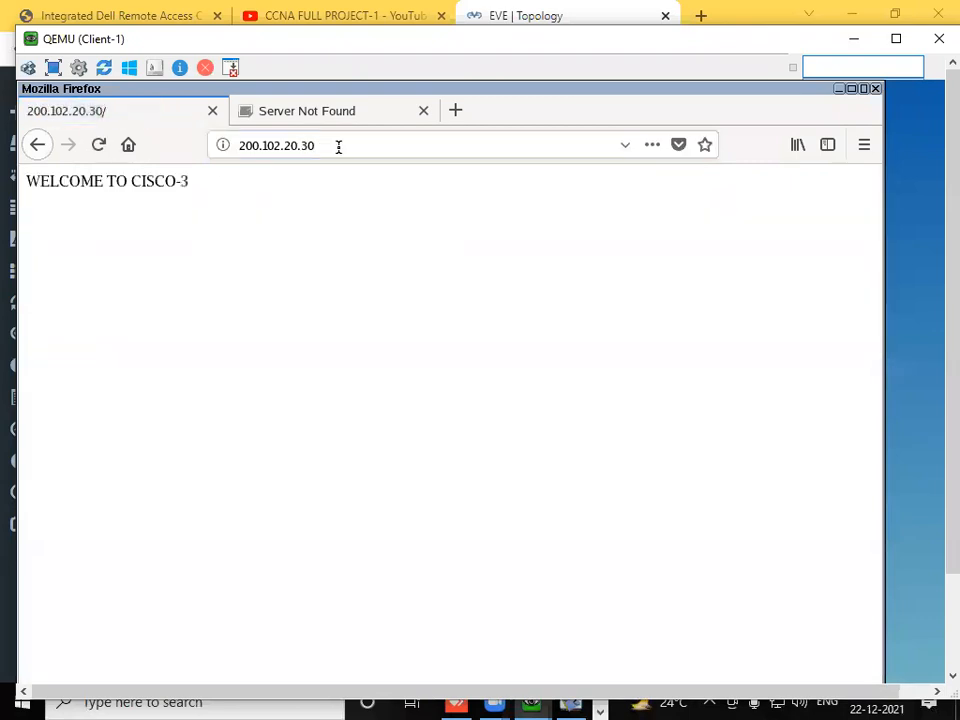
- Minimize the Client-1 console, open the IBM-web console and move it below the IBM servers in the topology
left_click(853, 40)
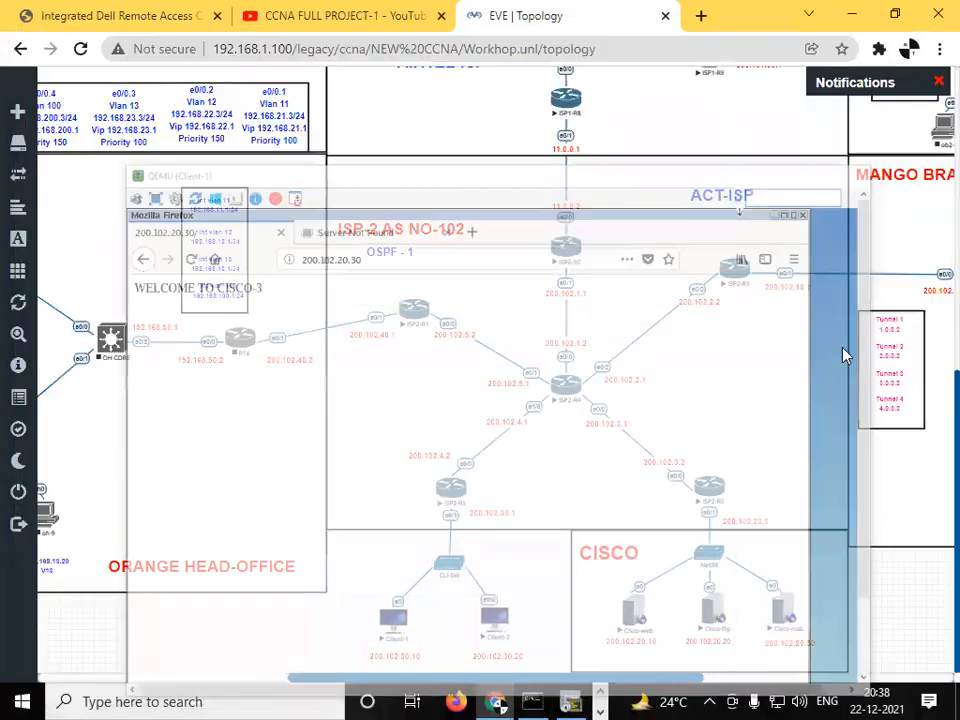
scroll(932, 293, "up", 3)
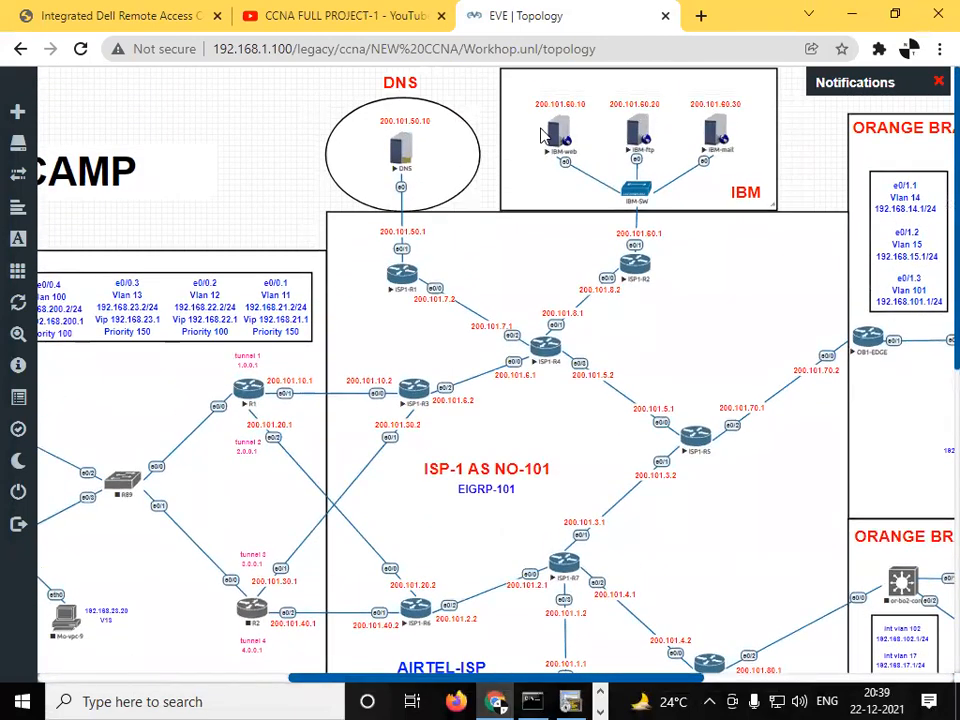
left_click(556, 131)
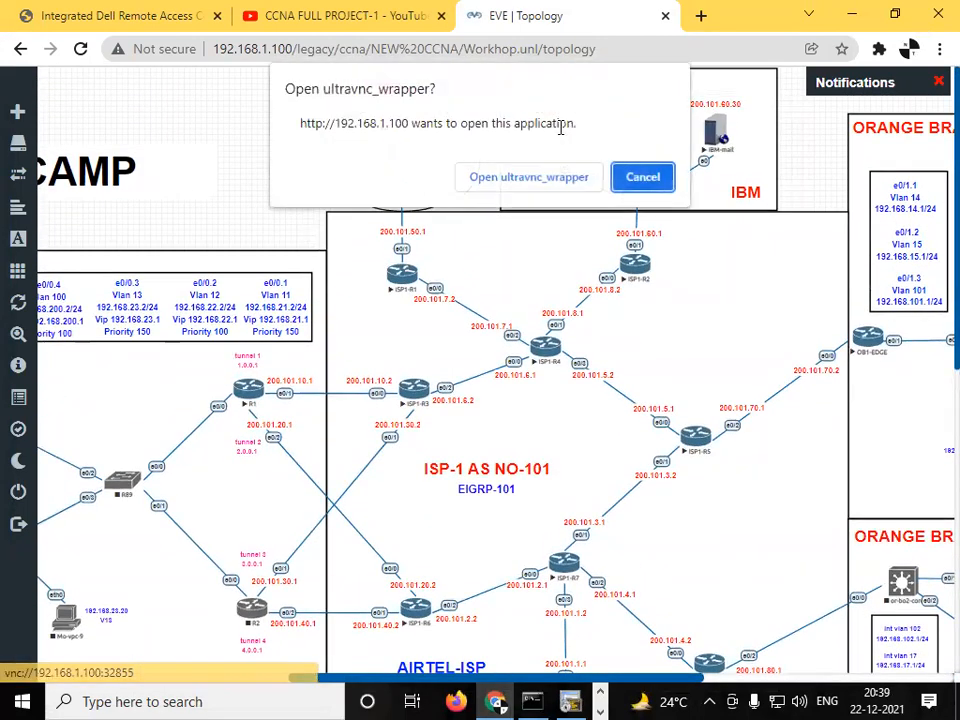
left_click(537, 177)
left_click_drag(533, 143, 555, 235)
- Log in to IBM-web as root with the account password
type("root")
key("Return")
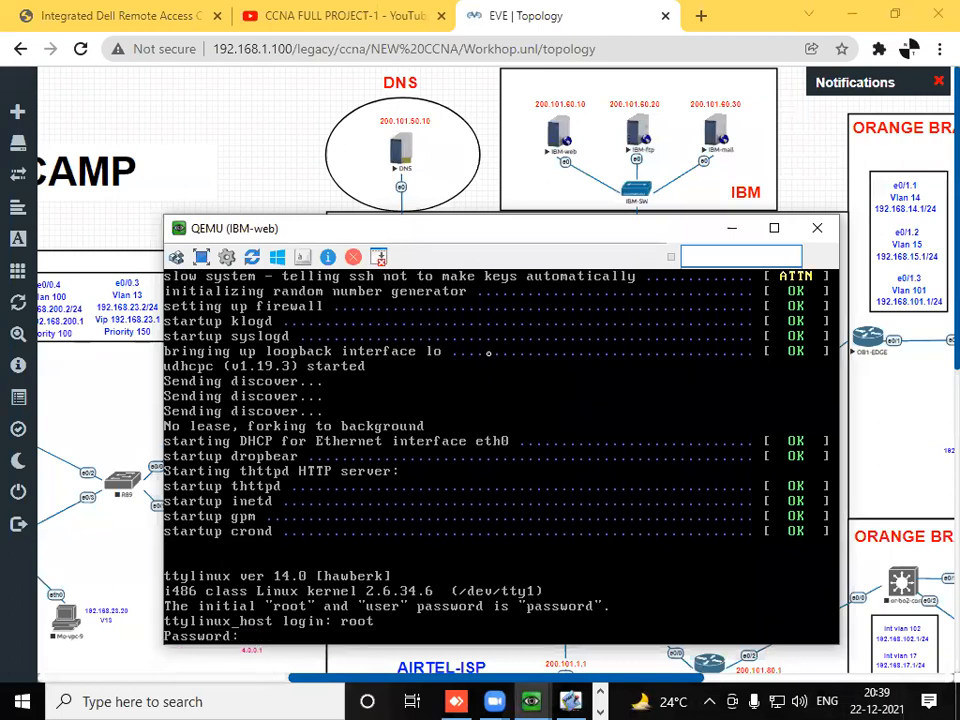
type("password")
key("Return")
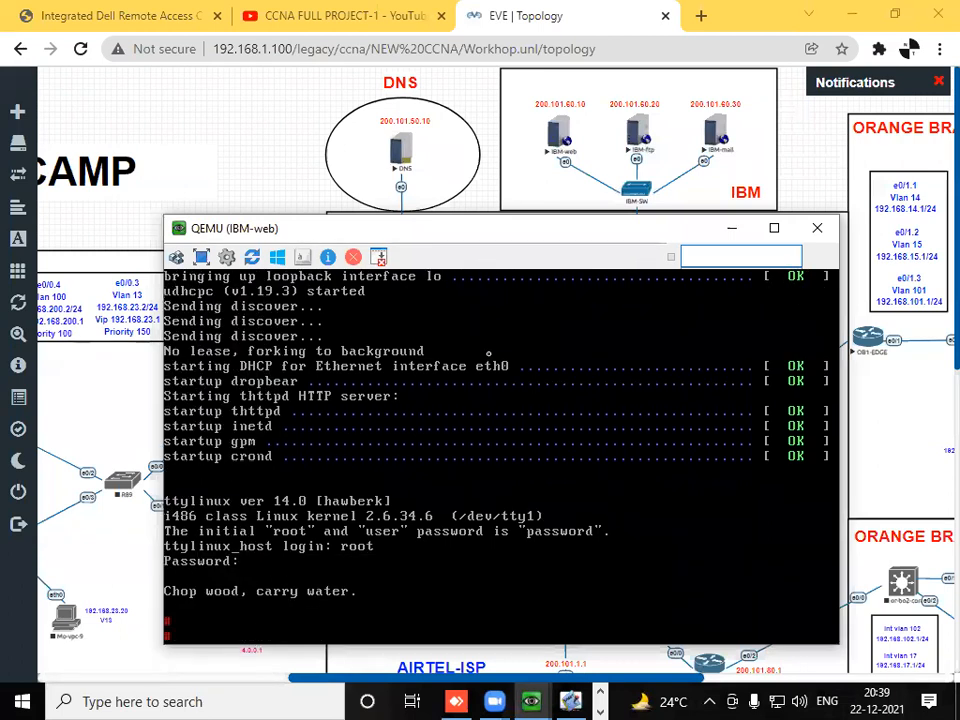
- Open /etc/sysconfig/network-scripts/ifcfg-eth0 in vi on IBM-web
type("vi")
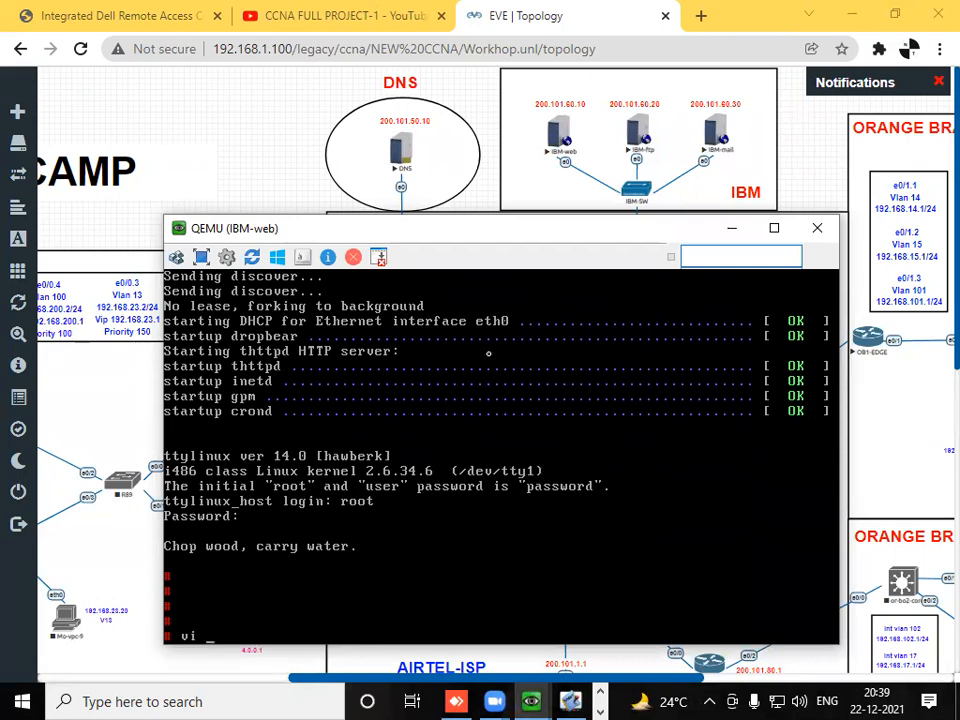
type(" /etc/sysconfig/net")
key("Tab")
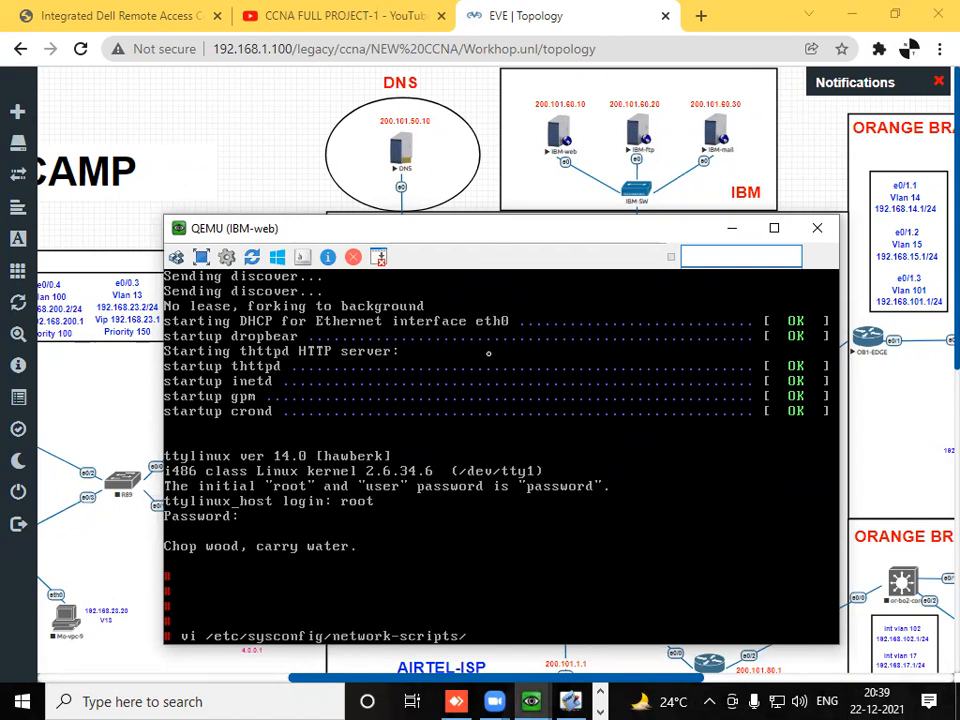
type("ifcfg-eth0")
key("Return")
- Set IPADDRESS in IBM-web's ifcfg-eth0 file to 200.101.60.10
key("Down")
key("Down")
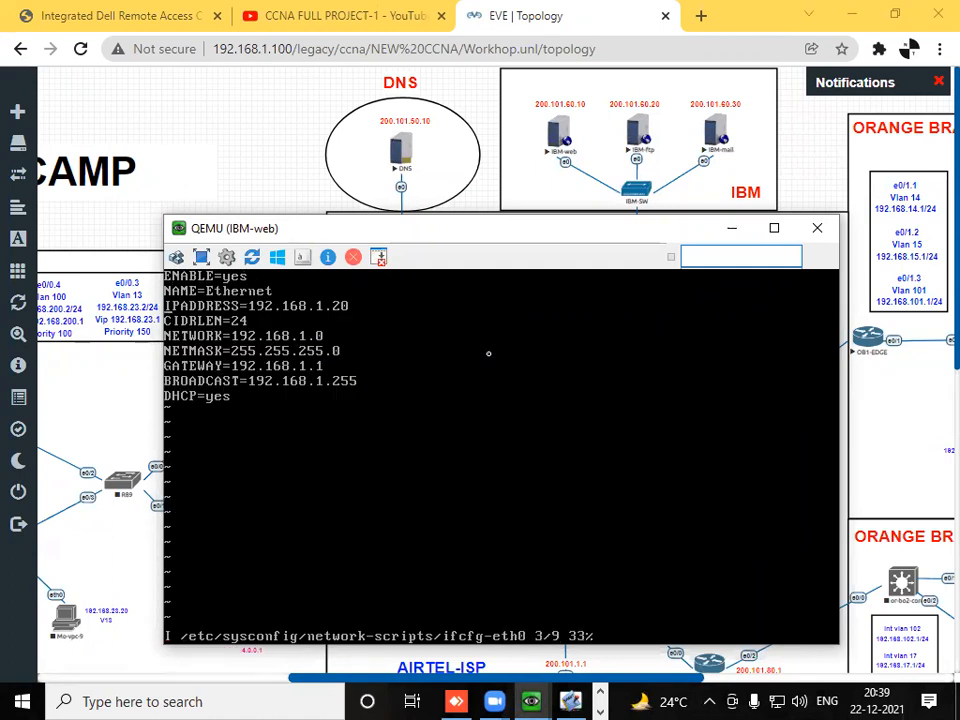
key("A")
key("BackSpace")
key("BackSpace")
key("BackSpace")
key("BackSpace")
key("BackSpace")
key("BackSpace")
key("BackSpace")
key("BackSpace")
key("BackSpace")
key("BackSpace")
key("BackSpace")
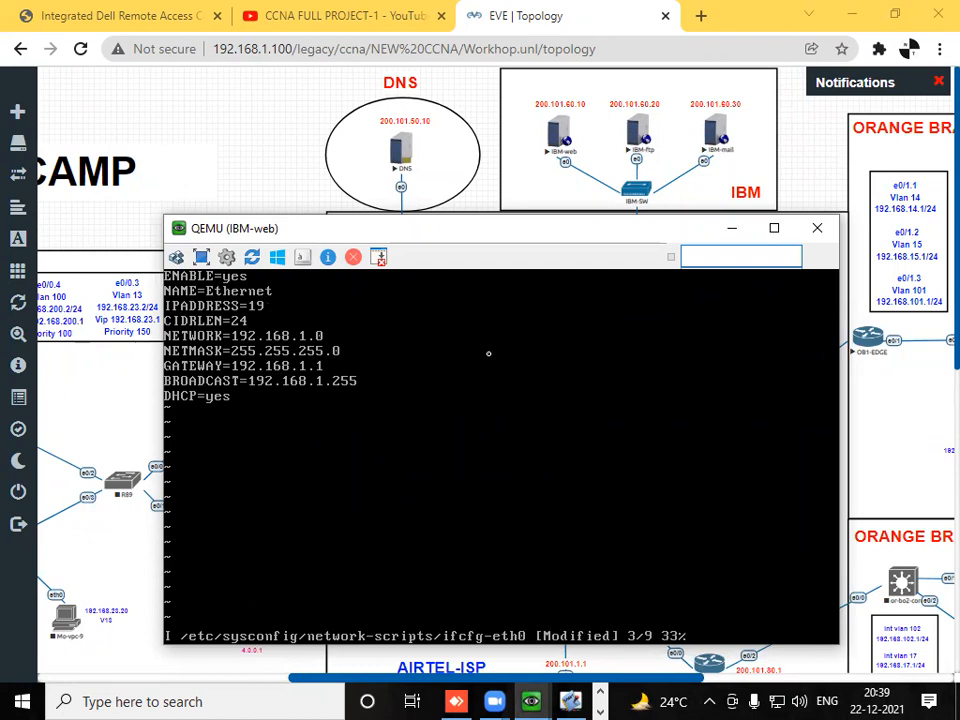
key("BackSpace")
type("200.101.60.10")
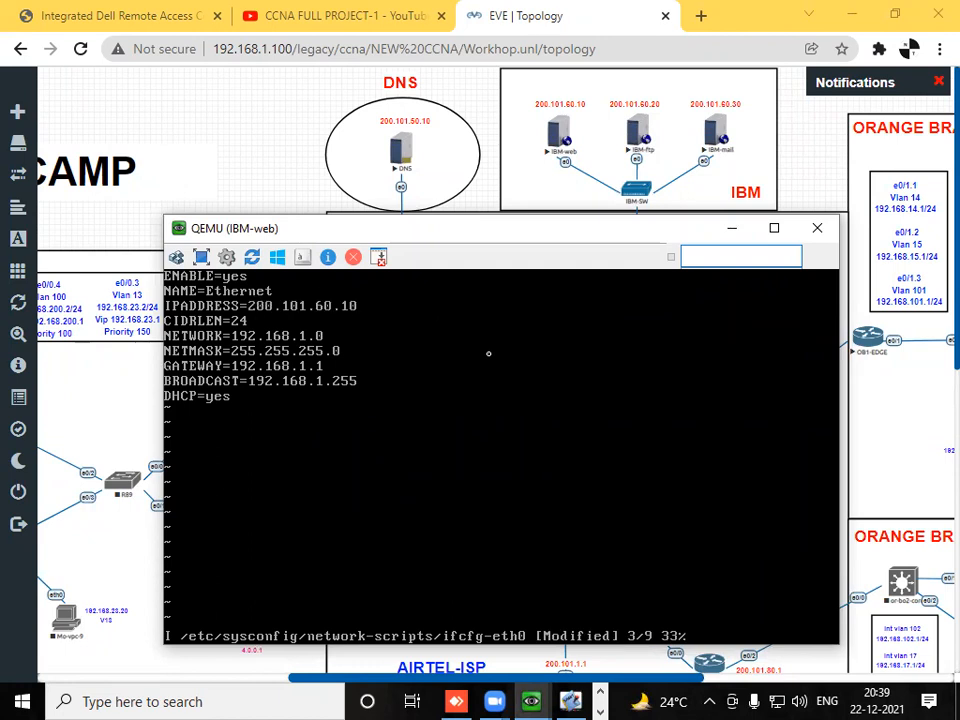
- Set NETWORK in IBM-web's ifcfg-eth0 file to 200.101.60.0
key("Down")
key("Down")
key("BackSpace")
key("BackSpace")
key("BackSpace")
key("BackSpace")
key("BackSpace")
key("BackSpace")
key("BackSpace")
key("BackSpace")
key("BackSpace")
key("BackSpace")
key("BackSpace")
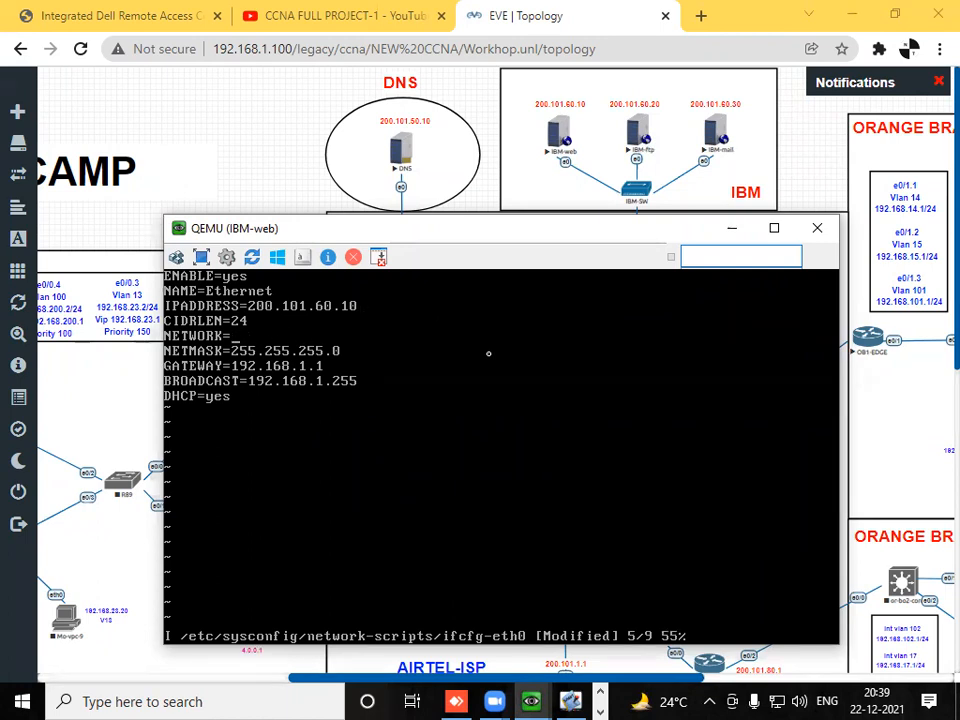
type("200.101.360.")
key("BackSpace")
key("BackSpace")
key("BackSpace")
key("BackSpace")
type("60.")
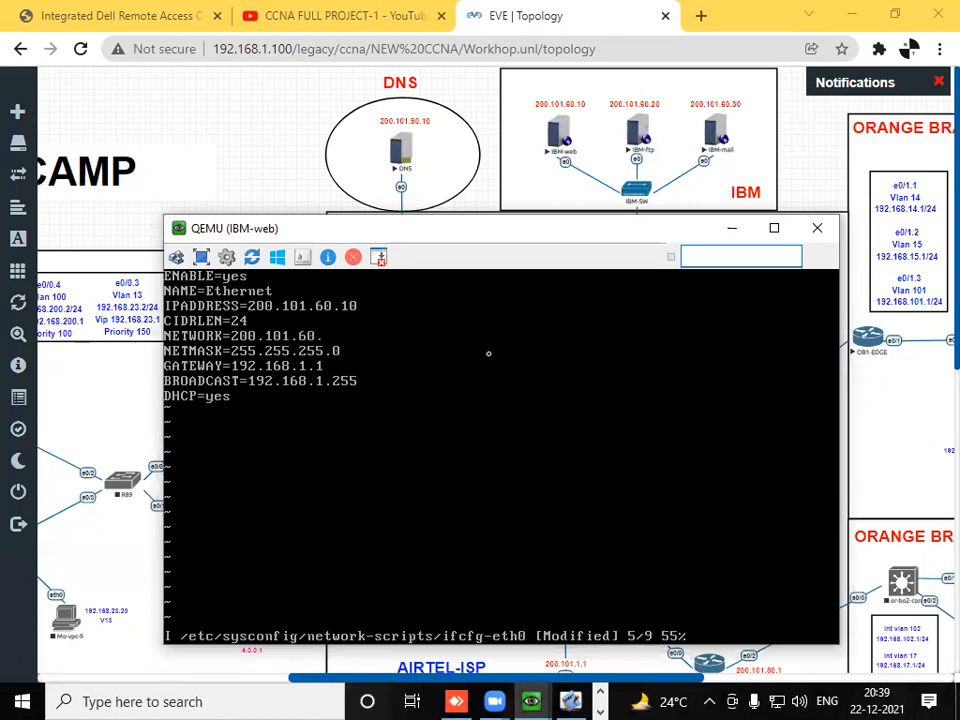
type("0")
- Set GATEWAY in IBM-web's ifcfg-eth0 file to 200.101.60.1
key("Down")
key("Down")
key("BackSpace")
key("BackSpace")
key("BackSpace")
- Set BROADCAST in IBM-web's ifcfg-eth0 file to 200.101.60.255
key("BackSpace")
key("BackSpace")
key("BackSpace")
key("BackSpace")
key("BackSpace")
key("BackSpace")
key("BackSpace")
key("BackSpace")
type("200.101.60.1")
key("Down")
key("BackSpace")
key("BackSpace")
key("BackSpace")
key("BackSpace")
key("BackSpace")
key("BackSpace")
key("BackSpace")
key("BackSpace")
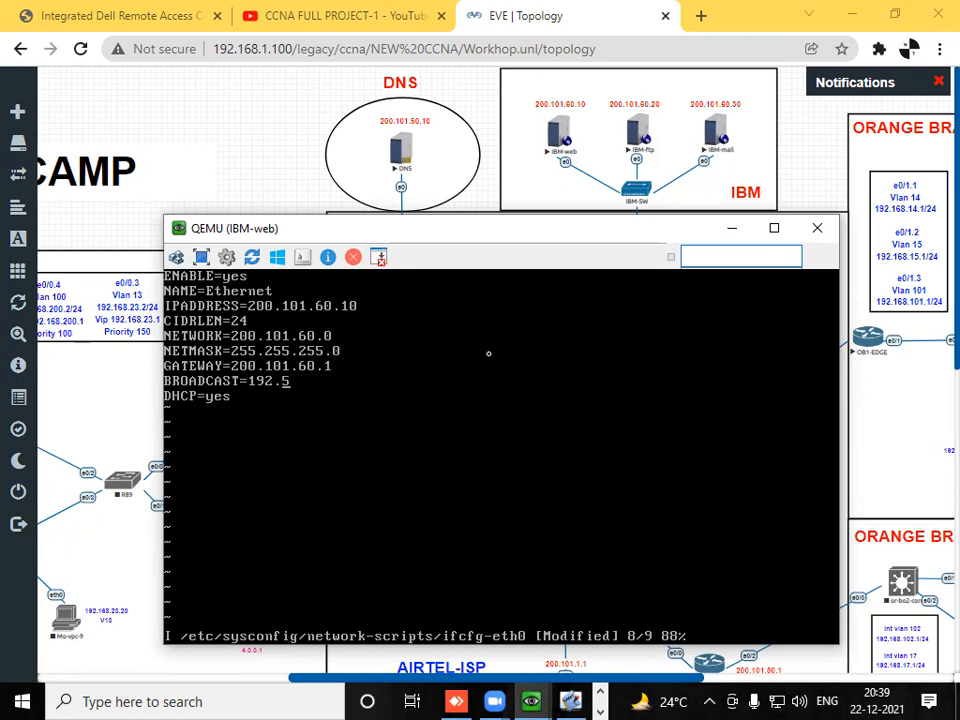
key("BackSpace")
key("BackSpace")
key("BackSpace")
key("BackSpace")
key("BackSpace")
type("200.101.60.255")
- Set DHCP to no in IBM-web's ifcfg-eth0 file, then save it and exit vi
key("Down")
key("BackSpace")
key("BackSpace")
key("BackSpace")
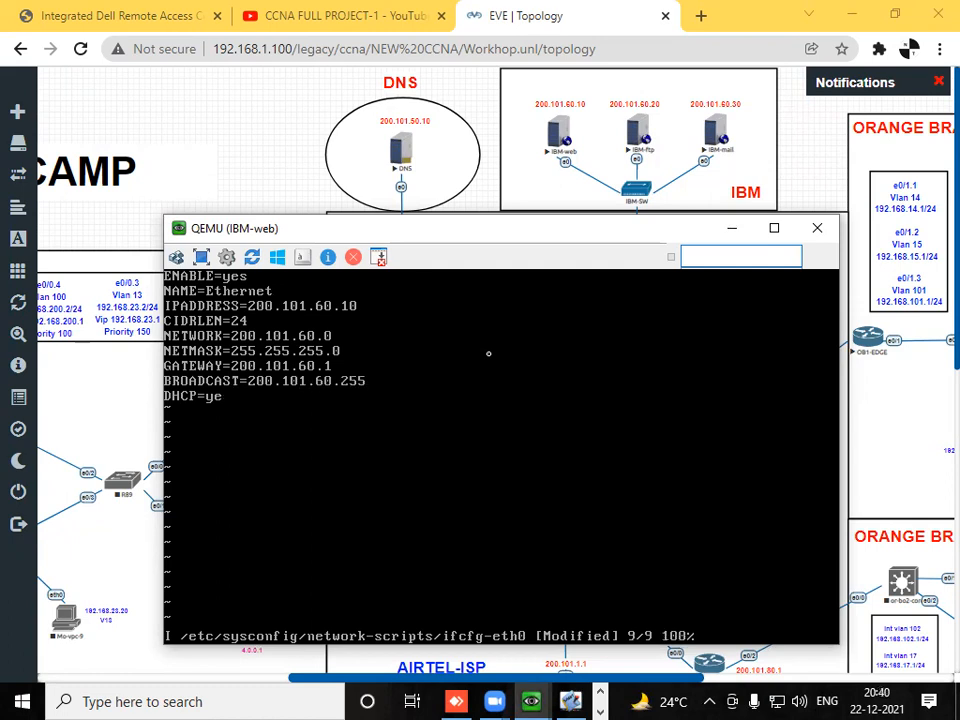
type("no")
key("Escape")
type(":wq")
key("Return")
- Restart the network service on IBM-web with service network restart
type("service net")
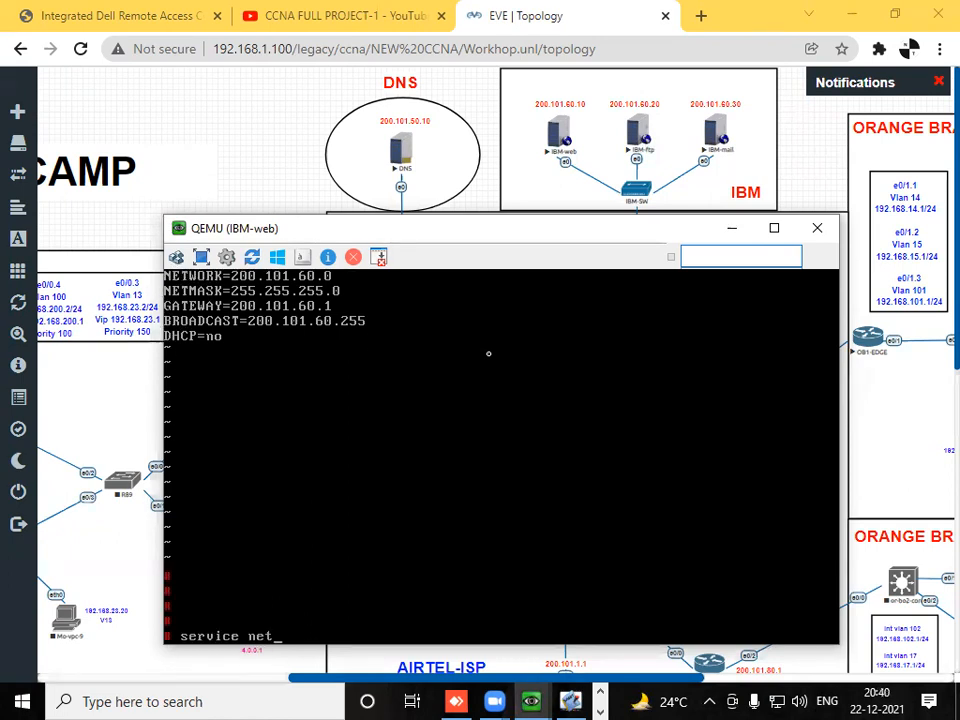
type("work restart")
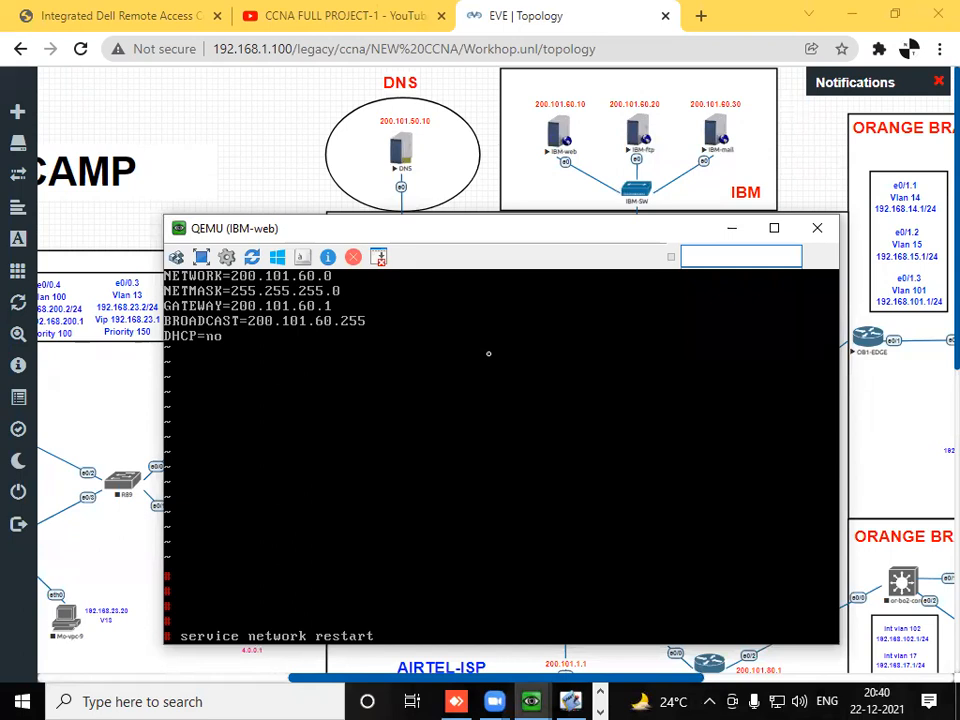
key("Return")
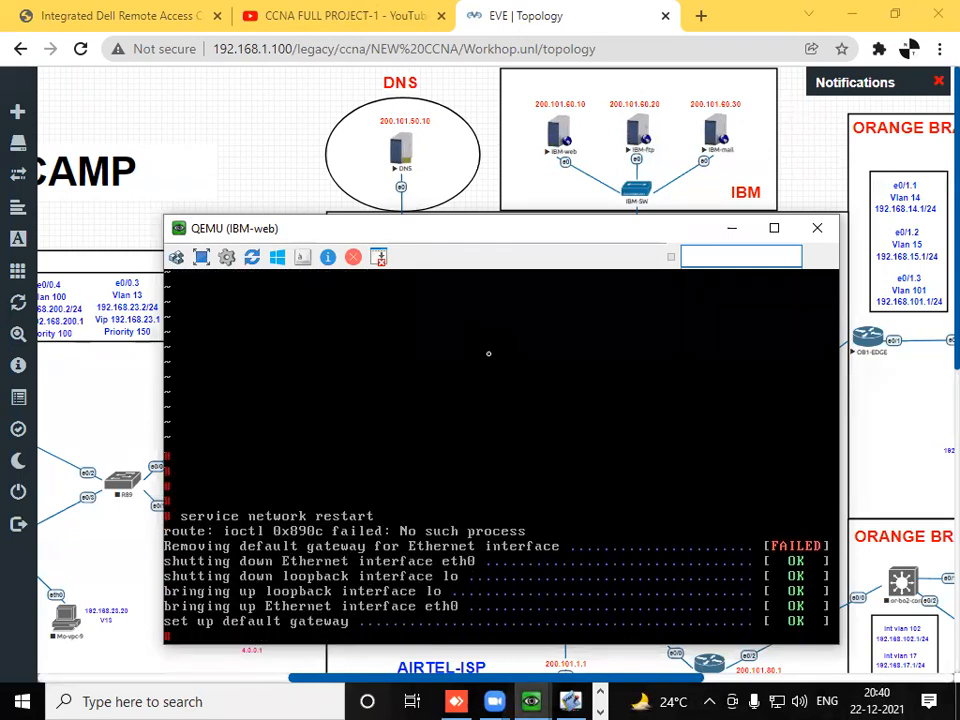
- Check IBM-web's interface addressing with ifconfig
type("ifconfig")
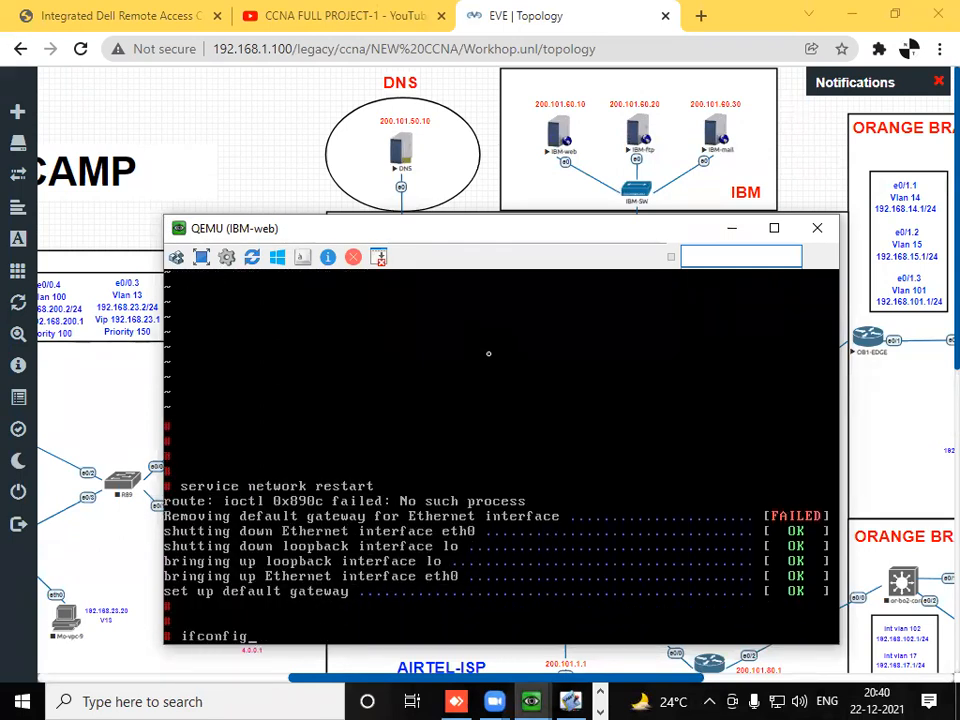
key("Return")
key("Return")
key("Return")
key("Return")
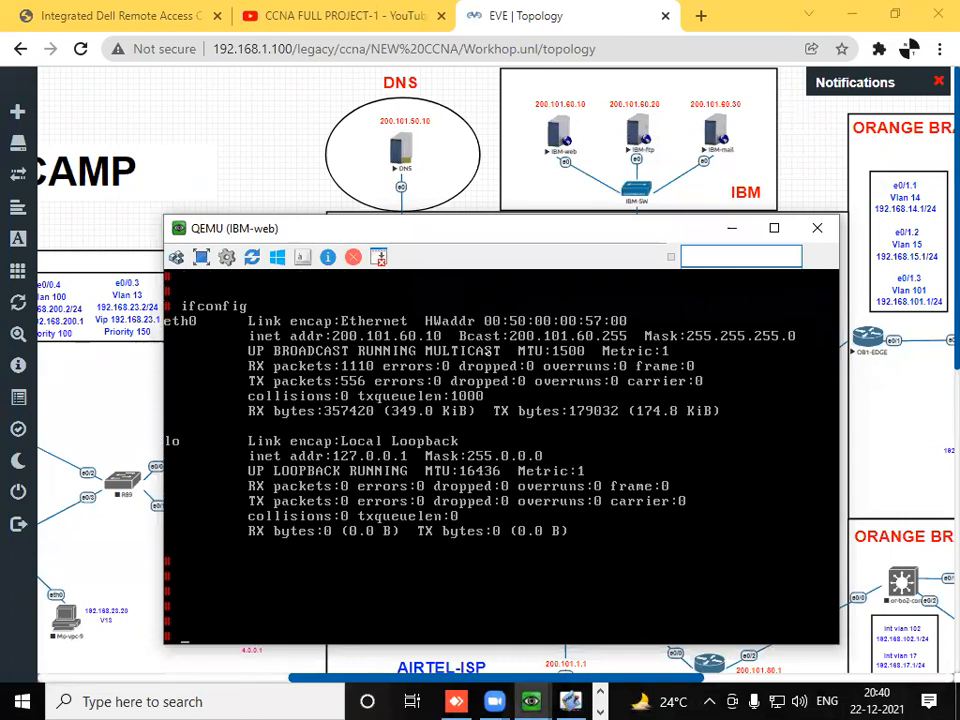
- Open /home/thttpd/index.html in vi on IBM-web and enter insert mode on its second line
type("vi /home/thttpd/index.html")
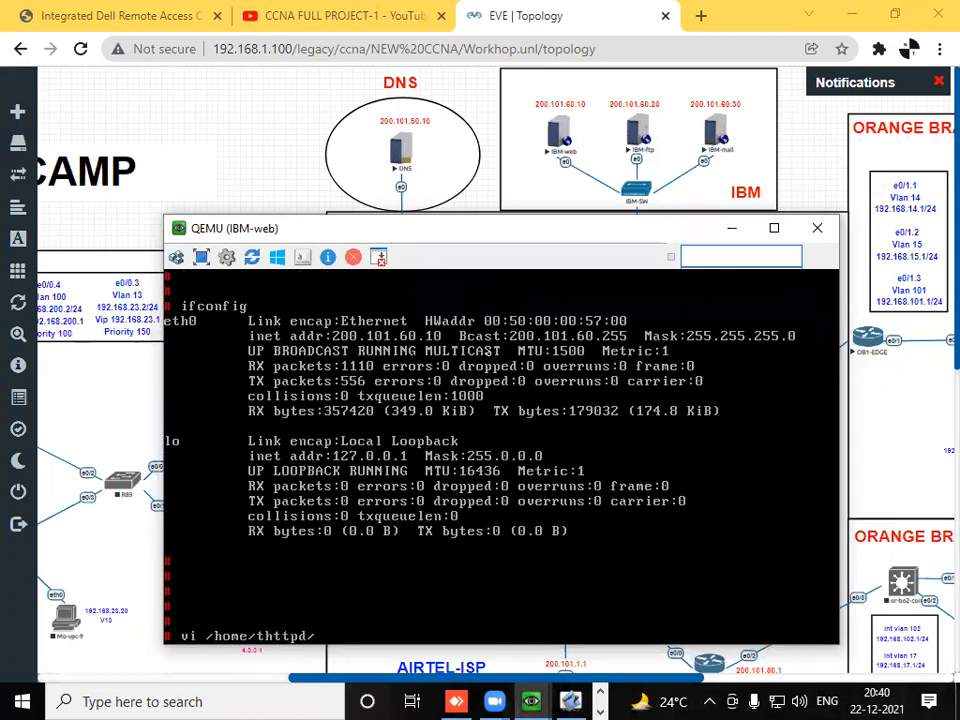
key("Return")
key("i")
key("Down")
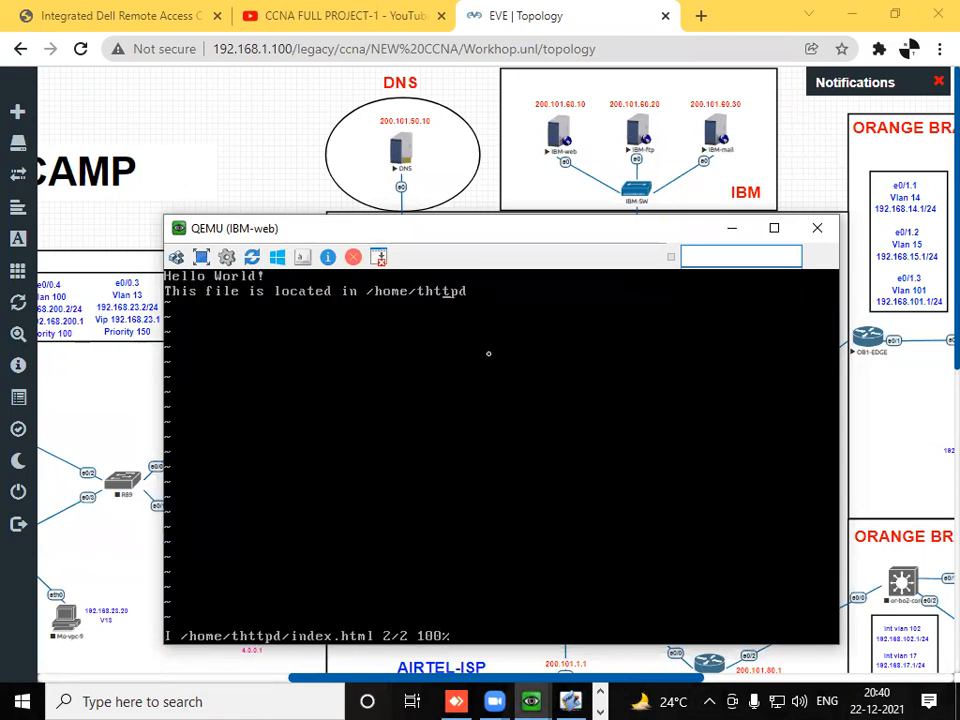
- Replace the text of IBM-web's index.html with WELCOME TO IBM-1, then save the file and exit vi
key("BackSpace")
key("BackSpace")
key("BackSpace")
key("BackSpace")
key("BackSpace")
key("BackSpace")
key("BackSpace")
key("BackSpace")
key("BackSpace")
key("BackSpace")
key("BackSpace")
key("BackSpace")
key("BackSpace")
key("BackSpace")
key("BackSpace")
key("BackSpace")
key("BackSpace")
key("BackSpace")
key("BackSpace")
key("BackSpace")
key("Up")
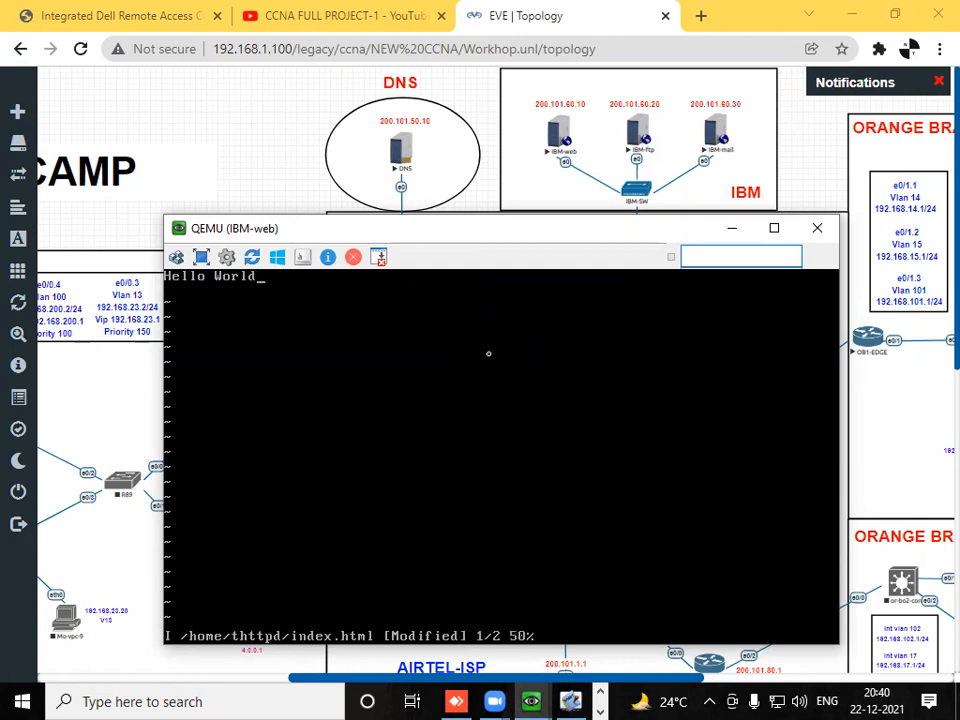
key("BackSpace")
key("BackSpace")
key("BackSpace")
key("BackSpace")
key("BackSpace")
key("BackSpace")
key("BackSpace")
key("BackSpace")
key("BackSpace")
key("BackSpace")
key("BackSpace")
type("WELCOME TO IBM")
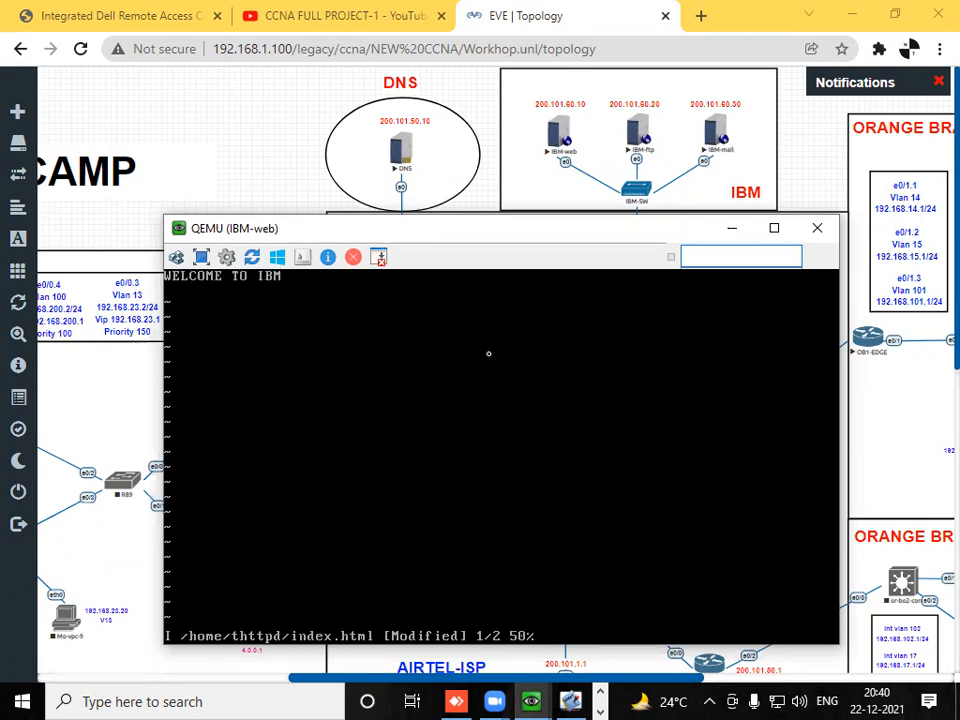
type("-1")
key("Escape")
type(":wq")
key("Return")
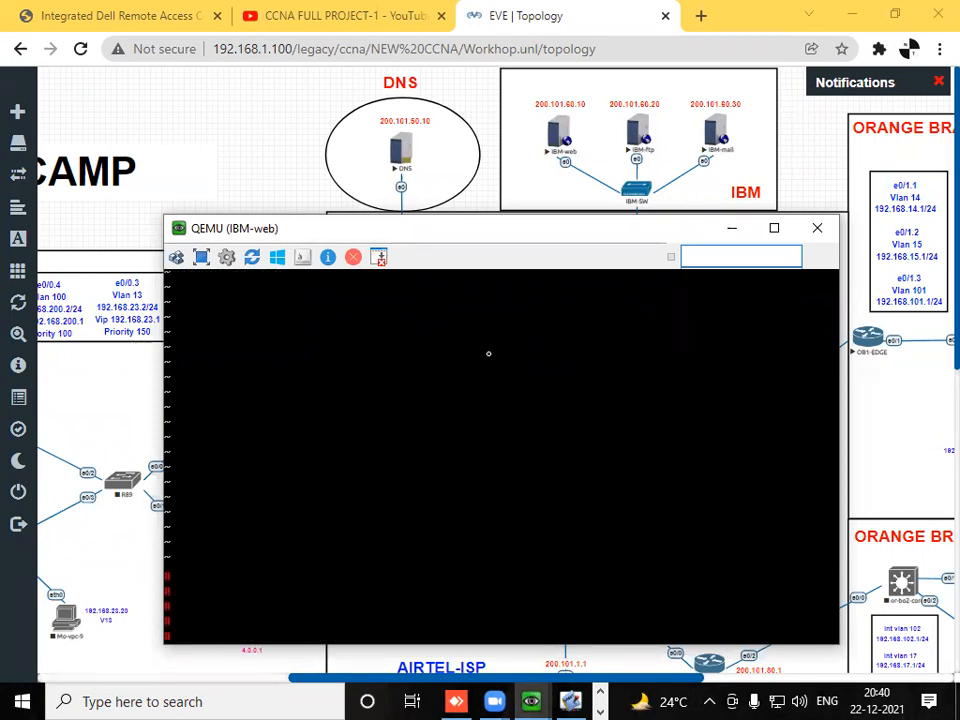
- Open the IBM-ftp server's console and log in as root with the account password
left_click(321, 133)
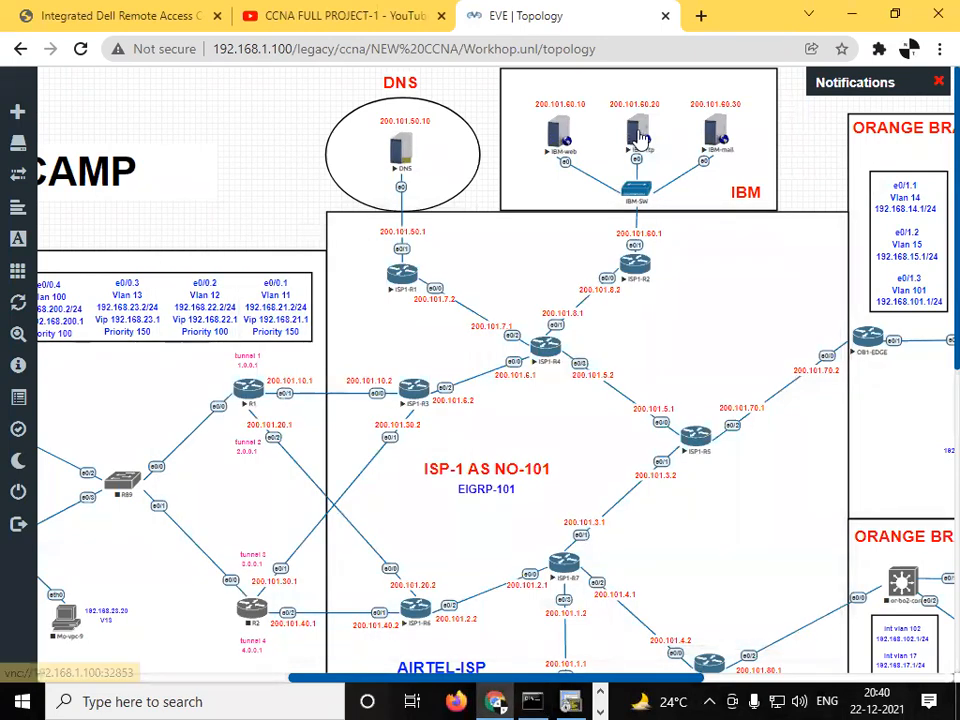
left_click(560, 140)
left_click(540, 177)
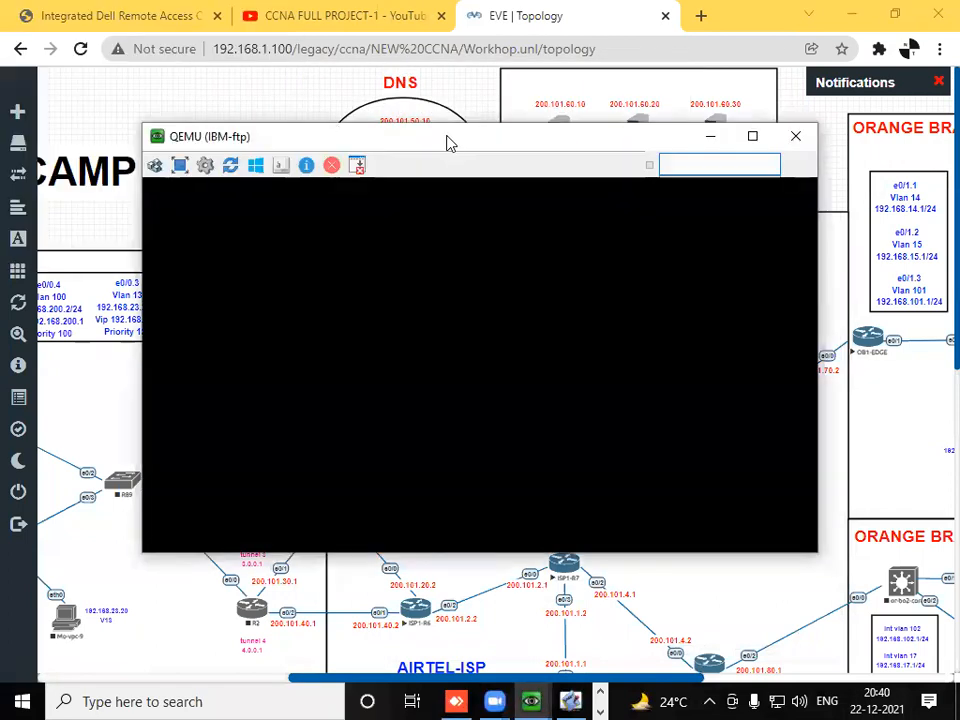
type("root")
key("Return")
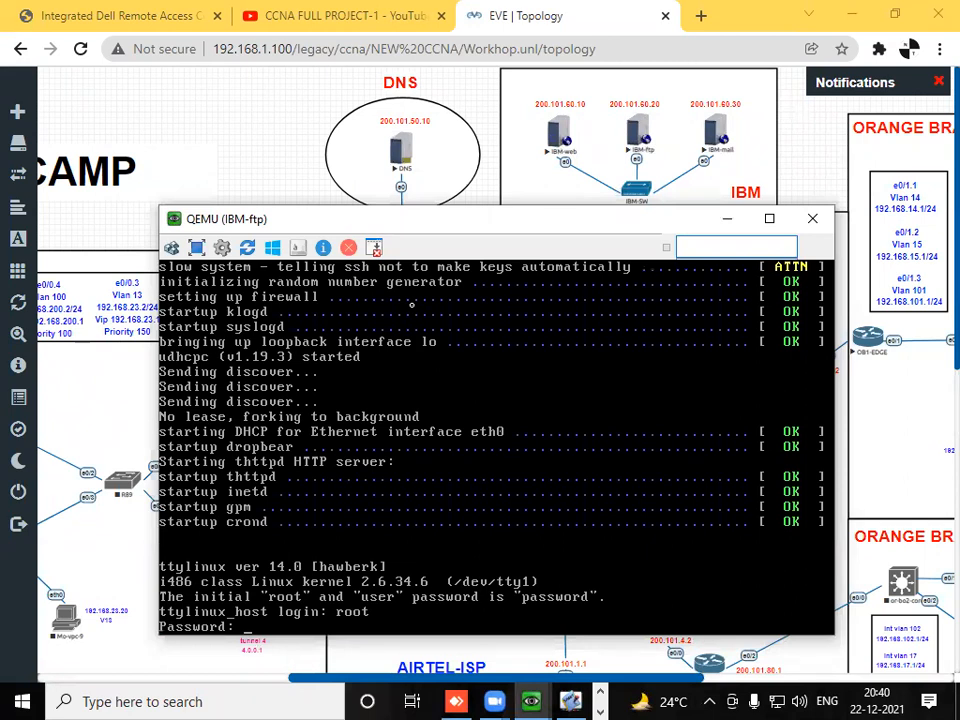
type("password")
key("Return")
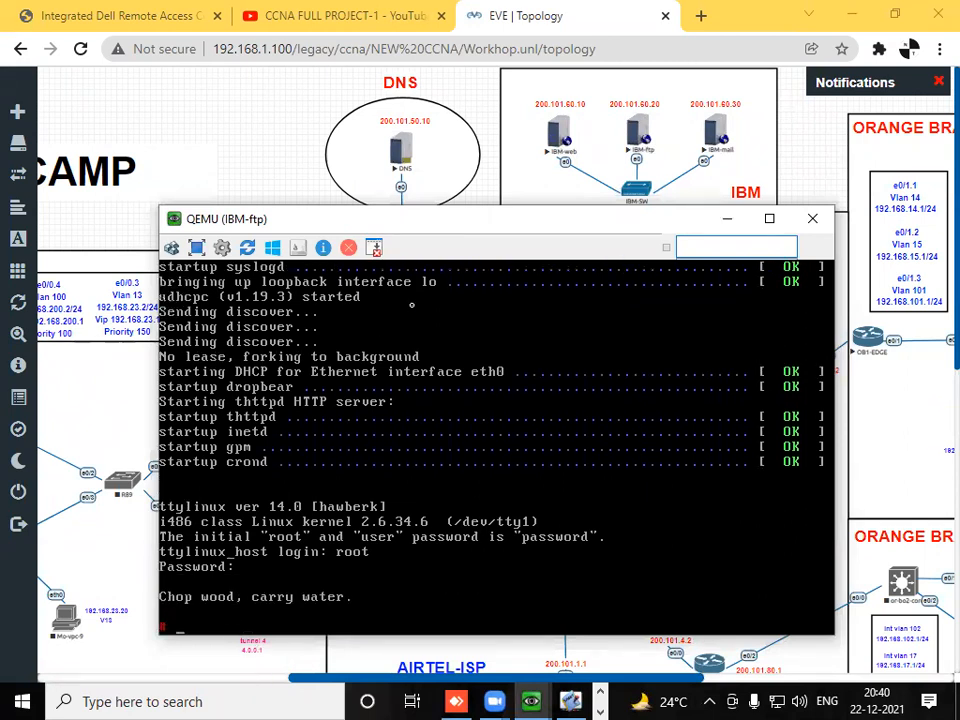
- Check IBM-ftp's interface addressing with ifconfig
key("Return")
key("Return")
key("Return")
type("ifconifg")
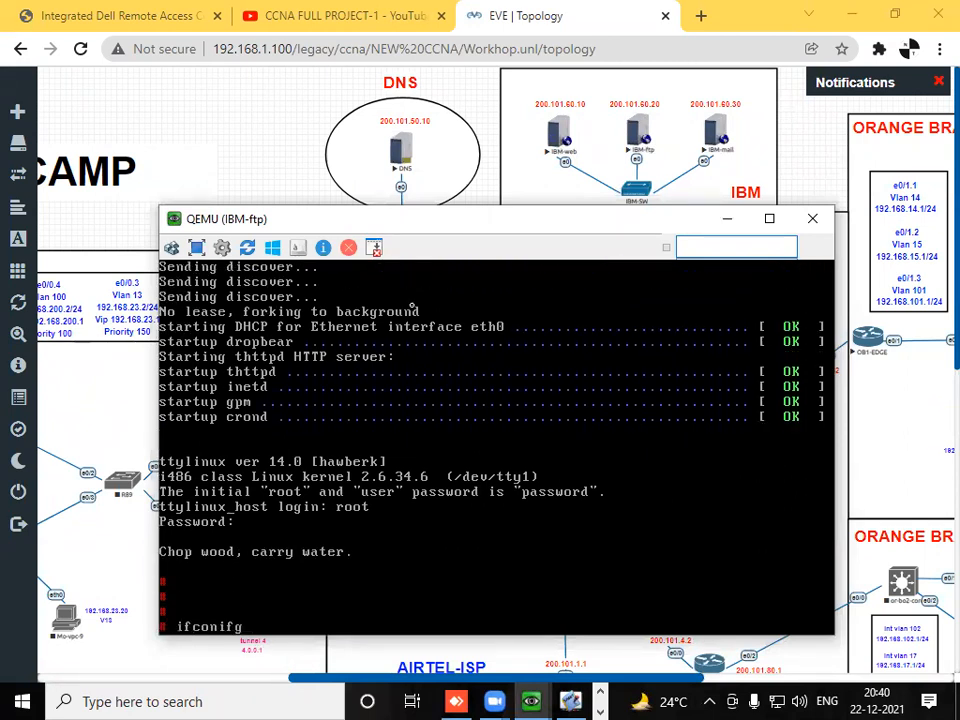
key("BackSpace")
key("BackSpace")
- Open /etc/sysconfig/network-scripts/ifcfg-eth0 in vi on IBM-ftp and enter insert mode
key("BackSpace")
type("fig")
key("Return")
key("Return")
key("Return")
type("vo")
key("BackSpace")
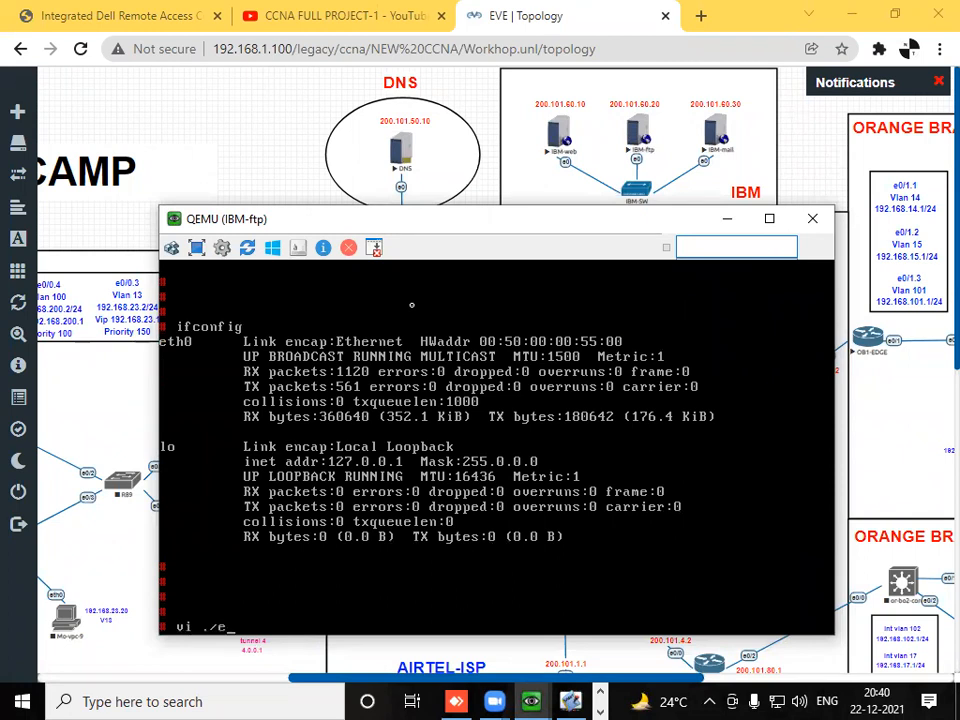
type("i /etc/sysconfig/network-scripts/")
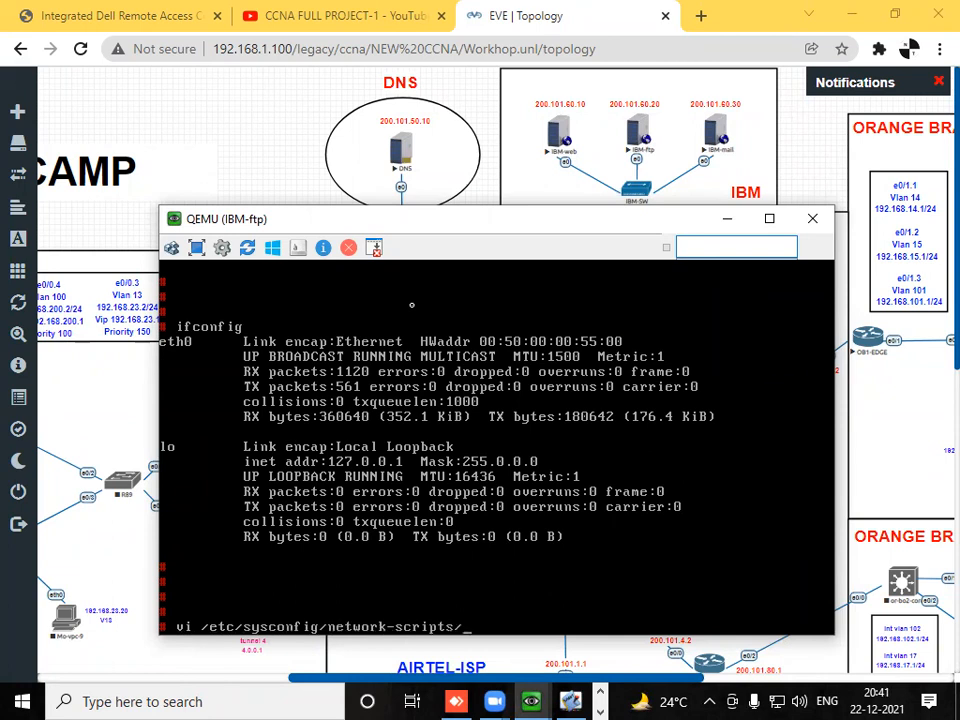
type("ifcfg-eth0")
key("Return")
key("Down")
key("i")
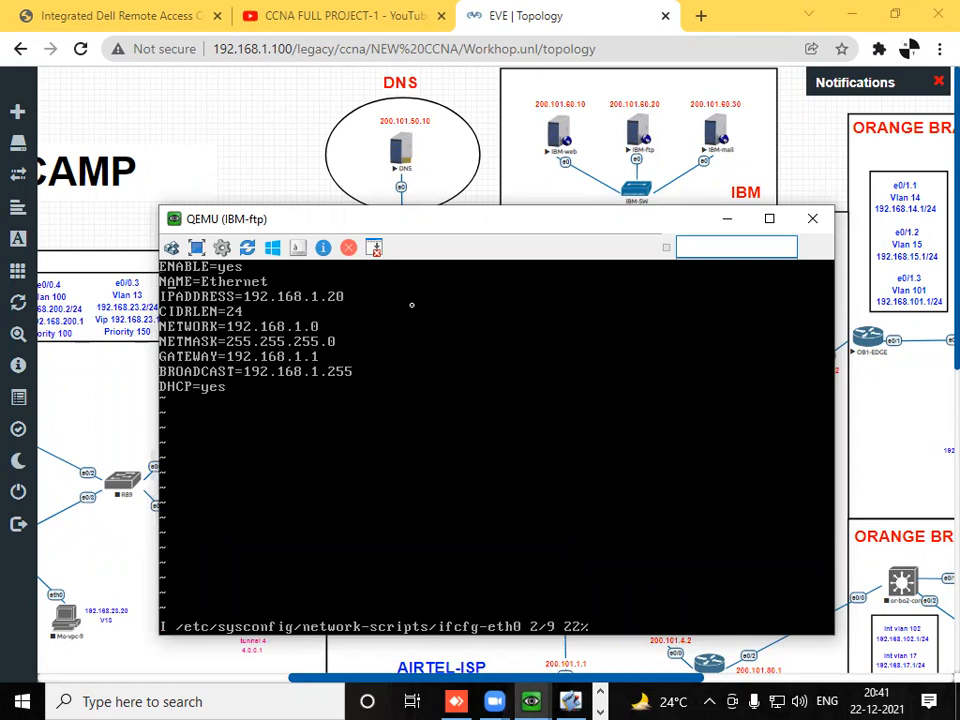
- Set IPADDRESS in IBM-ftp's ifcfg-eth0 file to 200.101.60.20
key("Down")
key("BackSpace")
key("BackSpace")
key("BackSpace")
key("BackSpace")
key("BackSpace")
key("BackSpace")
key("BackSpace")
key("BackSpace")
key("BackSpace")
key("BackSpace")
key("BackSpace")
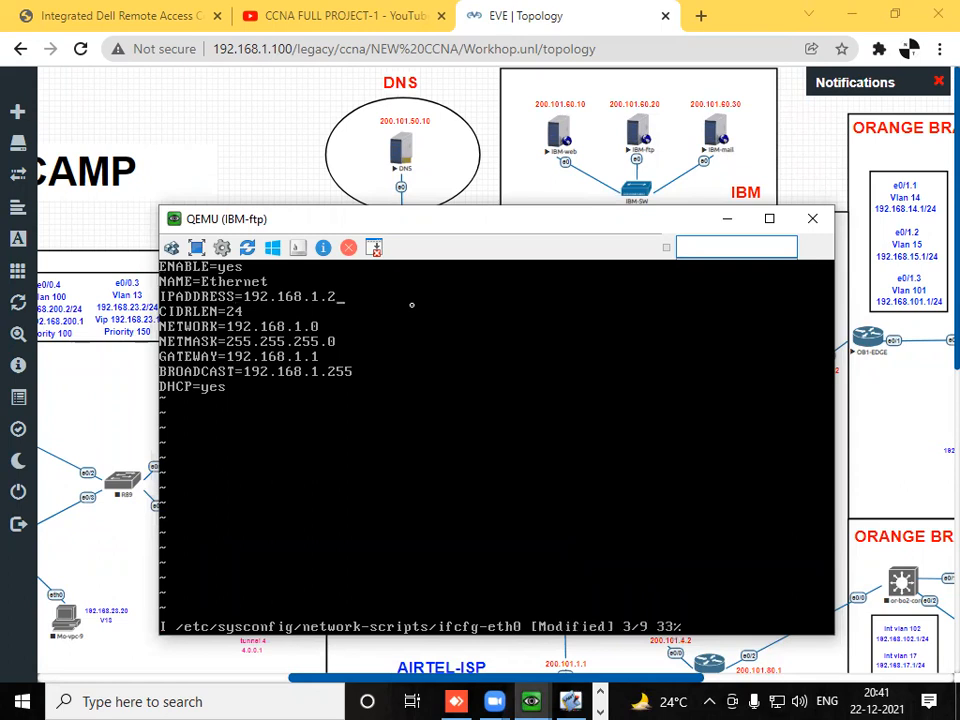
key("BackSpace")
type("200.101.60.20")
- Set NETWORK in IBM-ftp's ifcfg-eth0 file to 200.101.60.0
key("Down")
- Clear the GATEWAY address in IBM-ftp's ifcfg-eth0 file and begin the new one with 200
key("Down")
key("BackSpace")
key("BackSpace")
key("BackSpace")
key("BackSpace")
key("BackSpace")
key("BackSpace")
key("BackSpace")
key("BackSpace")
key("BackSpace")
key("BackSpace")
key("BackSpace")
type("200.101.60.0")
key("Down")
key("BackSpace")
key("BackSpace")
key("BackSpace")
key("BackSpace")
key("BackSpace")
key("BackSpace")
key("BackSpace")
key("BackSpace")
key("BackSpace")
key("BackSpace")
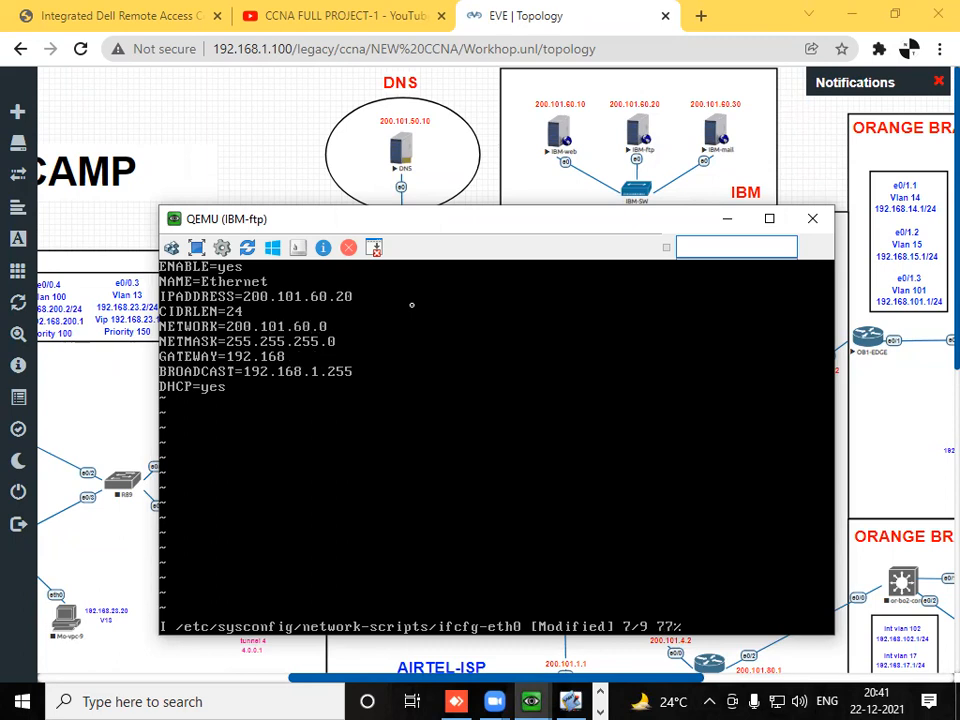
key("BackSpace")
type("200_")
left_click(423, 80)
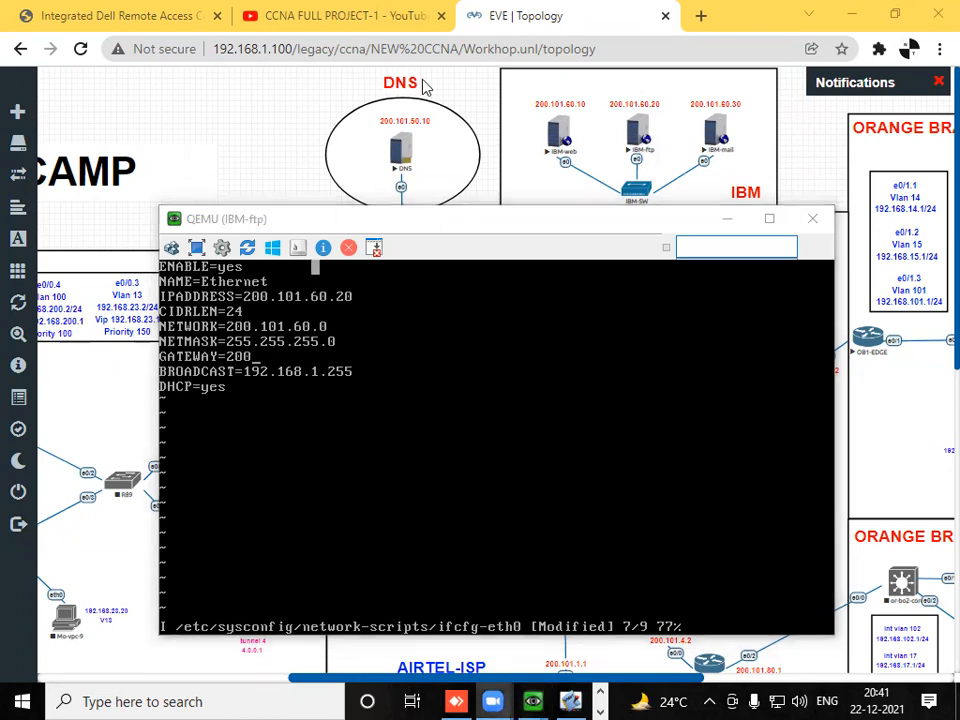
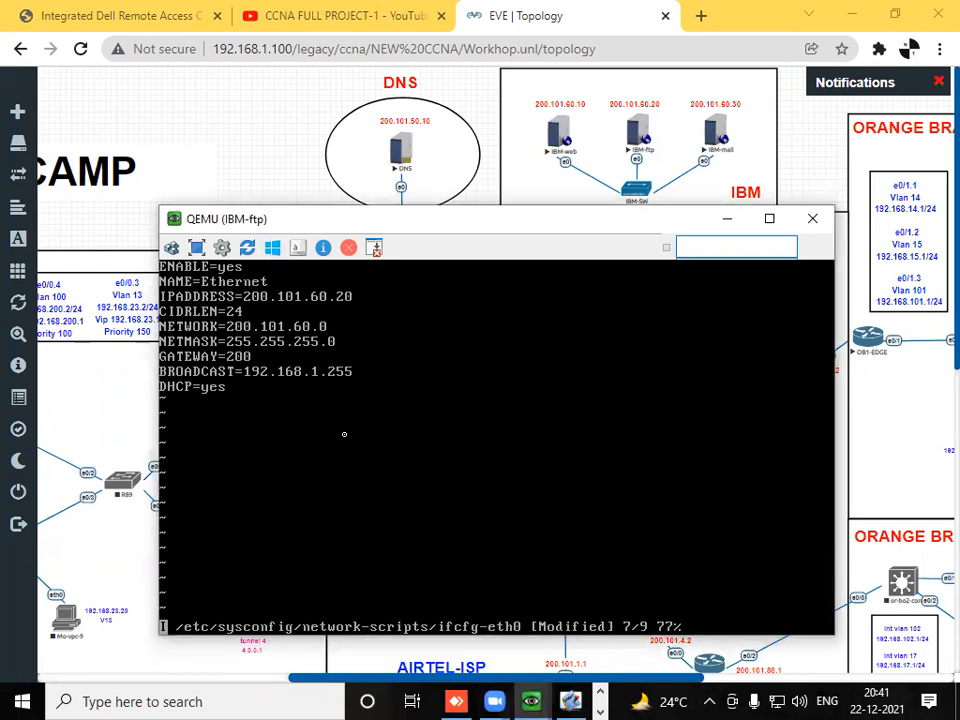
- Complete GATEWAY as 200.101.60.1 and set BROADCAST to 200.101.60.255 in IBM-ftp's ifcfg-eth0 file
type(".101.60.1")
key("Down")
key("BackSpace")
key("BackSpace")
key("BackSpace")
key("BackSpace")
key("BackSpace")
key("BackSpace")
key("BackSpace")
key("BackSpace")
key("BackSpace")
key("BackSpace")
key("BackSpace")
key("BackSpace")
key("BackSpace")
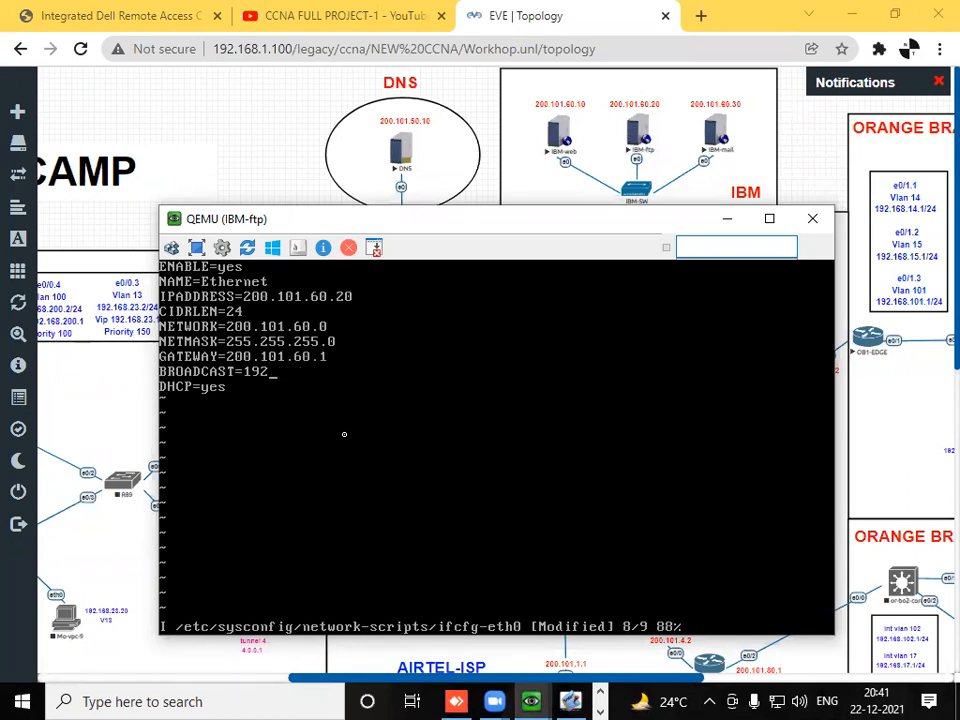
type("200.101.60.255")
- Set DHCP to no in IBM-ftp's ifcfg-eth0 file, then save the file and quit vi
key("Down")
key("BackSpace")
key("BackSpace")
key("BackSpace")
type("no")
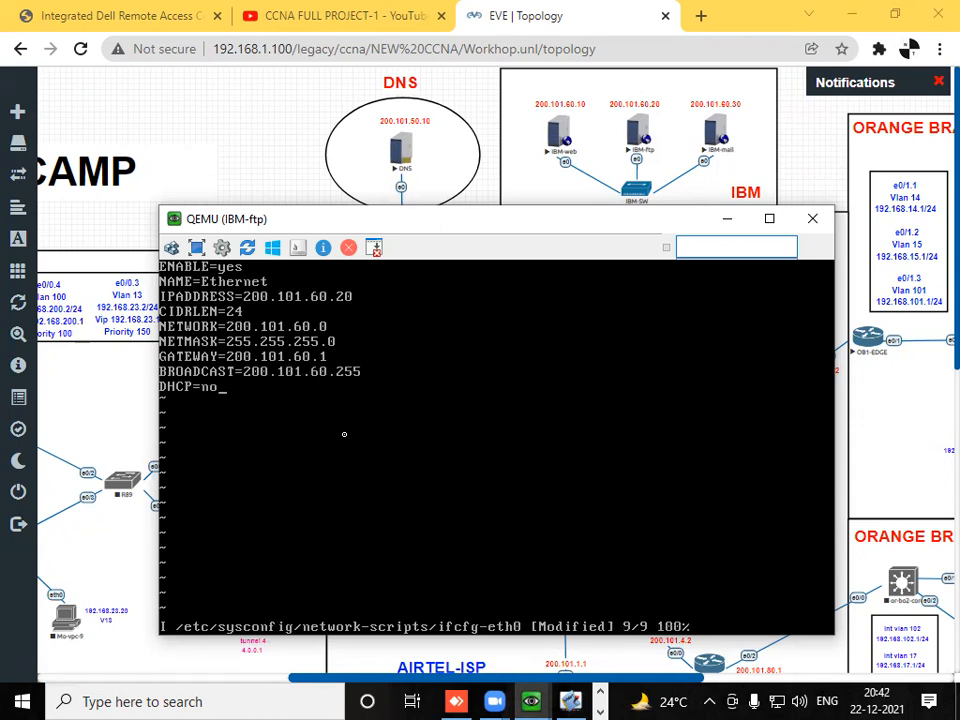
type(":wq")
key("BackSpace")
key("BackSpace")
key("BackSpace")
key("Escape")
type(":wq")
key("Return")
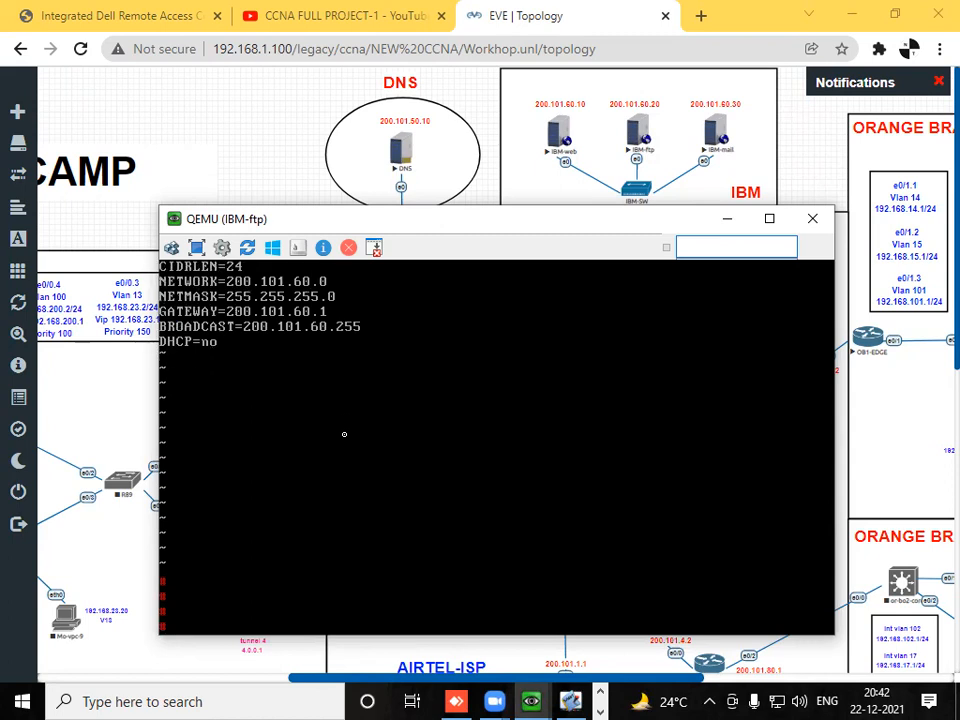
- Restart the network service on IBM-ftp
type("service networ")
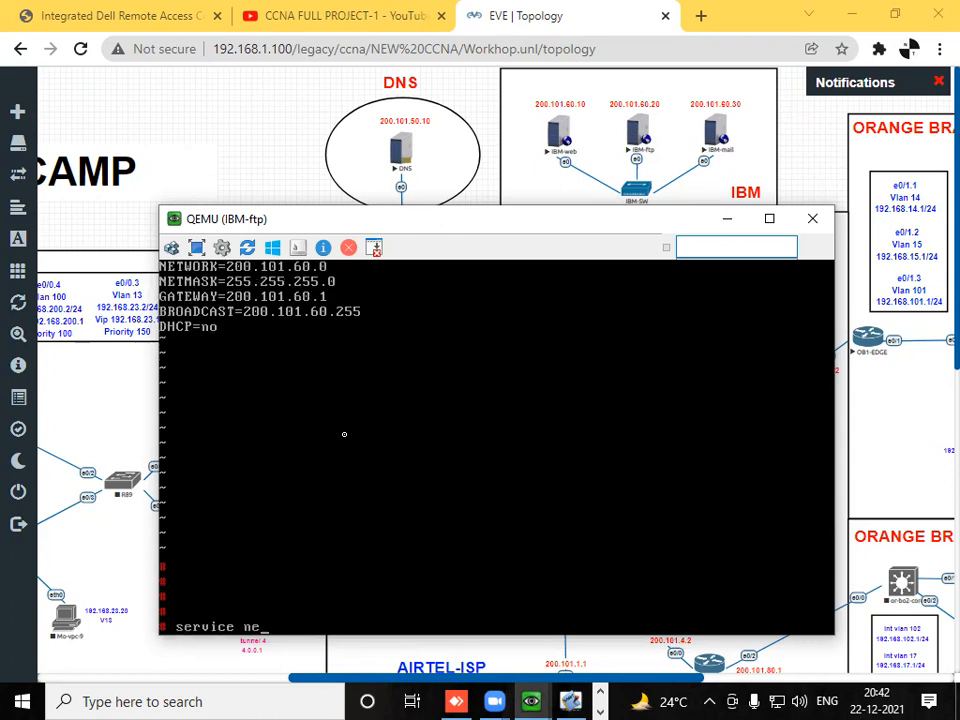
key("BackSpace")
key("BackSpace")
type("ork restart")
key("Return")
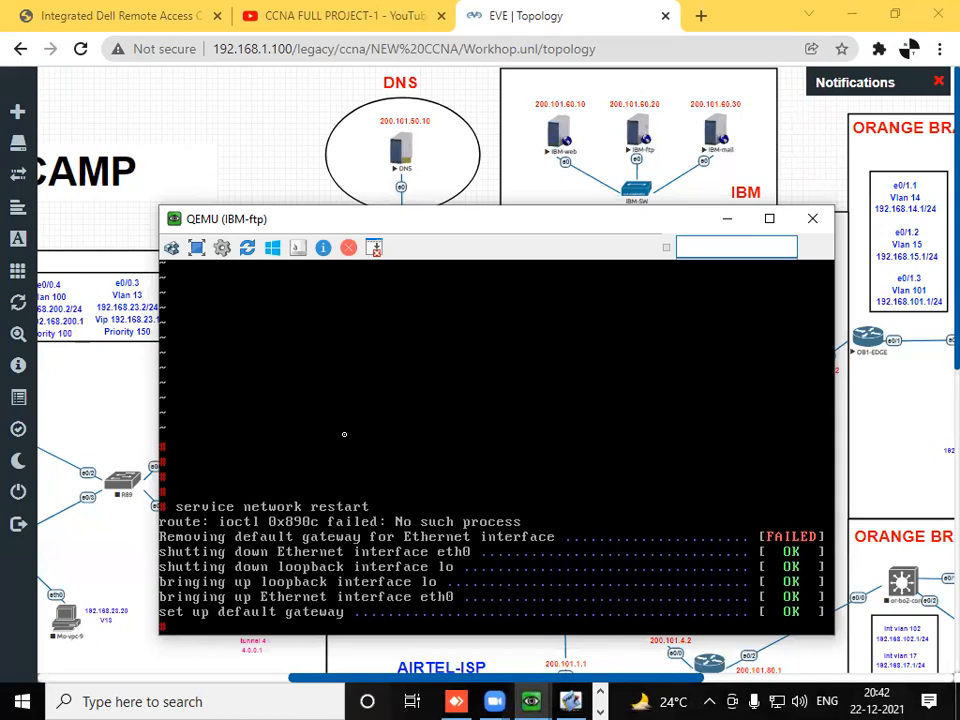
- Check IBM-ftp's interface addressing with ifconfig
key("Return")
key("Return")
key("Return")
key("Return")
type("ifconfig")
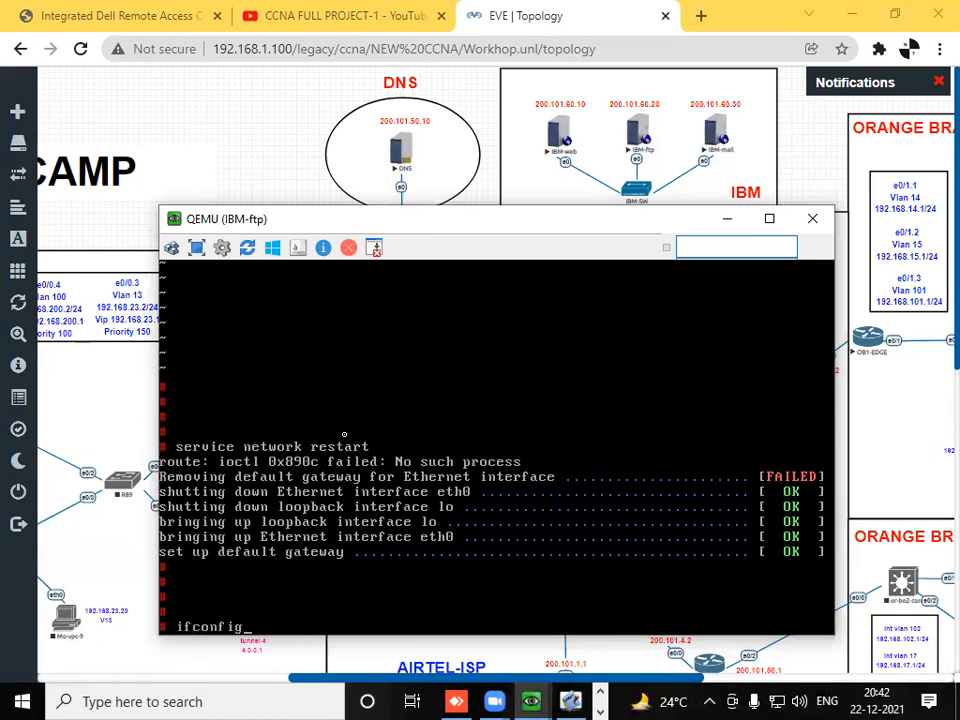
key("Return")
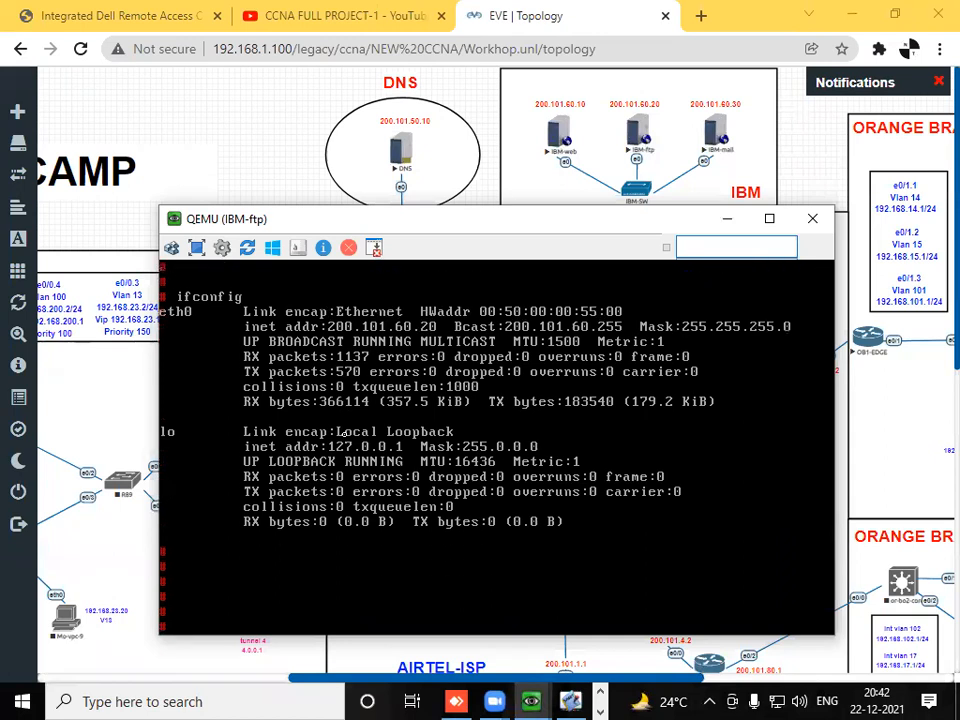
- Open /home/thttpd/index.html in vi on IBM-ftp in insert mode at the end of the second line
type("vi /etc")
key("Up")
key("BackSpace")
key("BackSpace")
key("BackSpace")
key("BackSpace")
key("BackSpace")
key("BackSpace")
type("home/thttpd/index.html")
key("Return")
key("Down")
key("End")
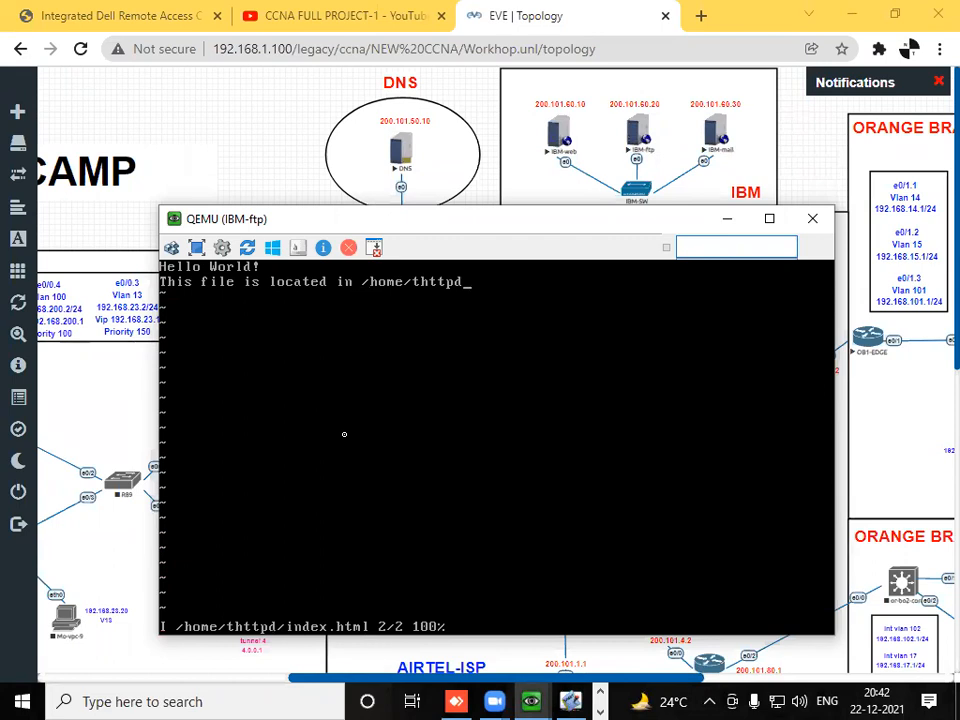
- Replace the default text of IBM-ftp's index.html with "WELCOME TO IBM-2", then save and quit
key("BackSpace")
key("BackSpace")
key("BackSpace")
key("BackSpace")
key("BackSpace")
key("BackSpace")
key("BackSpace")
key("BackSpace")
key("BackSpace")
key("BackSpace")
key("BackSpace")
key("BackSpace")
key("BackSpace")
key("BackSpace")
key("BackSpace")
key("BackSpace")
key("BackSpace")
key("BackSpace")
key("BackSpace")
key("BackSpace")
key("BackSpace")
key("BackSpace")
key("BackSpace")
key("BackSpace")
key("BackSpace")
key("BackSpace")
key("BackSpace")
key("BackSpace")
key("BackSpace")
key("BackSpace")
key("BackSpace")
key("BackSpace")
key("BackSpace")
key("BackSpace")
key("Up")
key("BackSpace")
key("BackSpace")
key("BackSpace")
key("BackSpace")
key("BackSpace")
key("BackSpace")
key("BackSpace")
key("BackSpace")
key("BackSpace")
key("BackSpace")
key("BackSpace")
key("BackSpace")
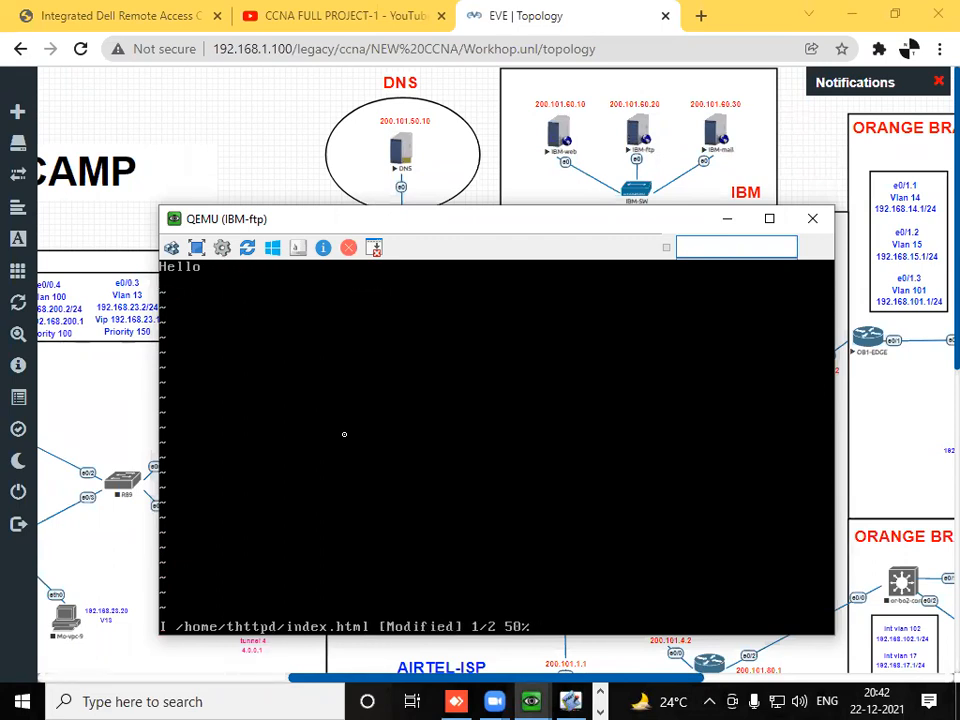
type("WEL")
type("COME TO IBM,")
type("3")
key("Escape")
type(":wq")
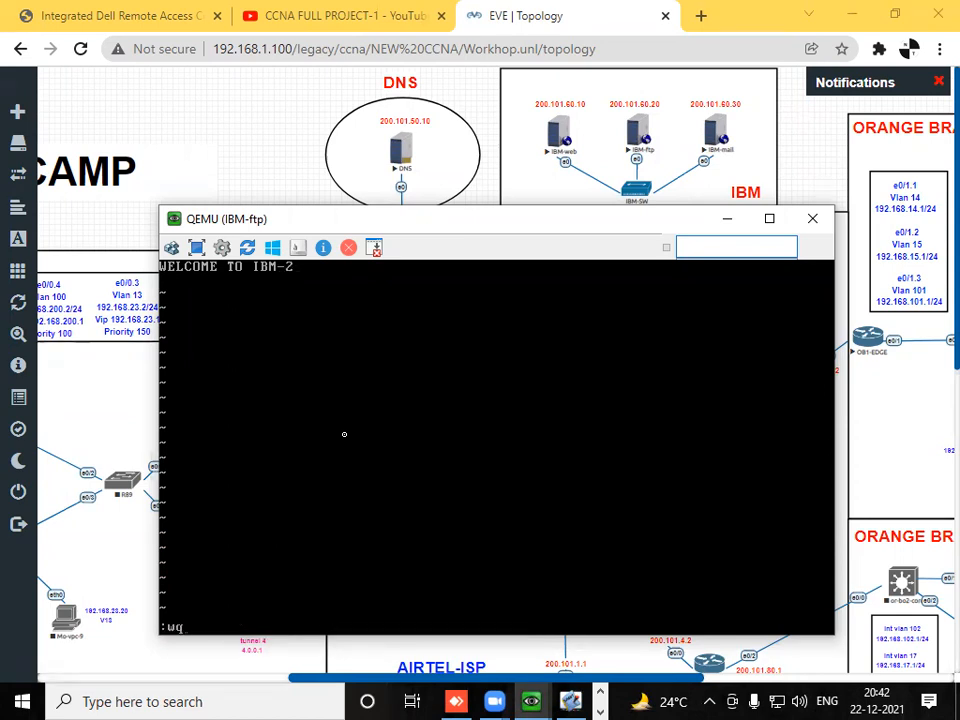
key("Return")
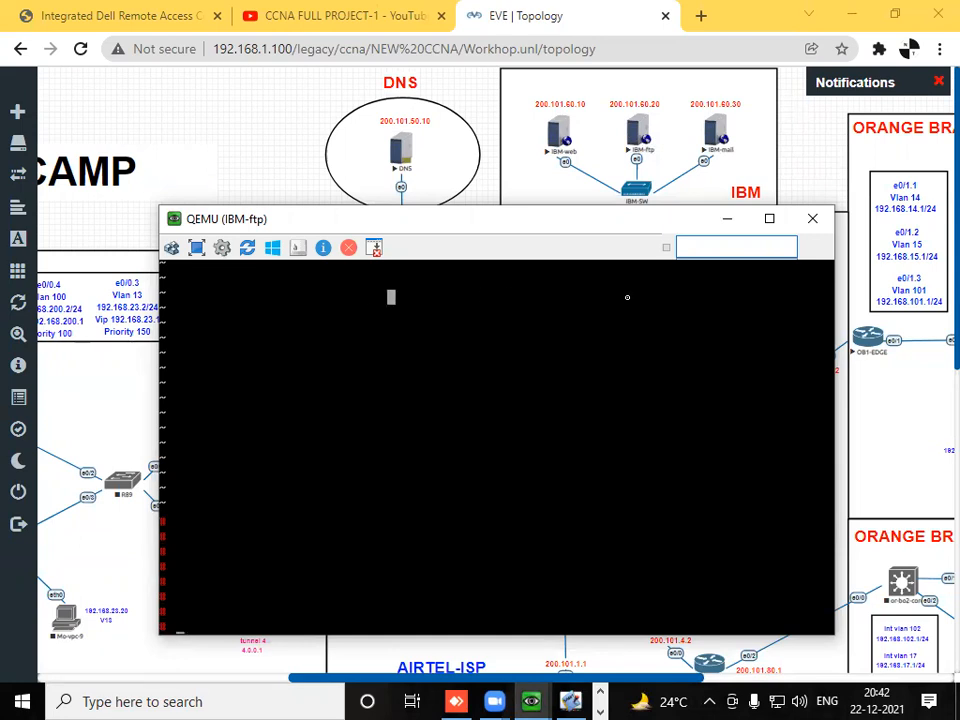
- Minimize the IBM-ftp console and open the console of the IBM-mail server
left_click(730, 222)
left_click(718, 137)
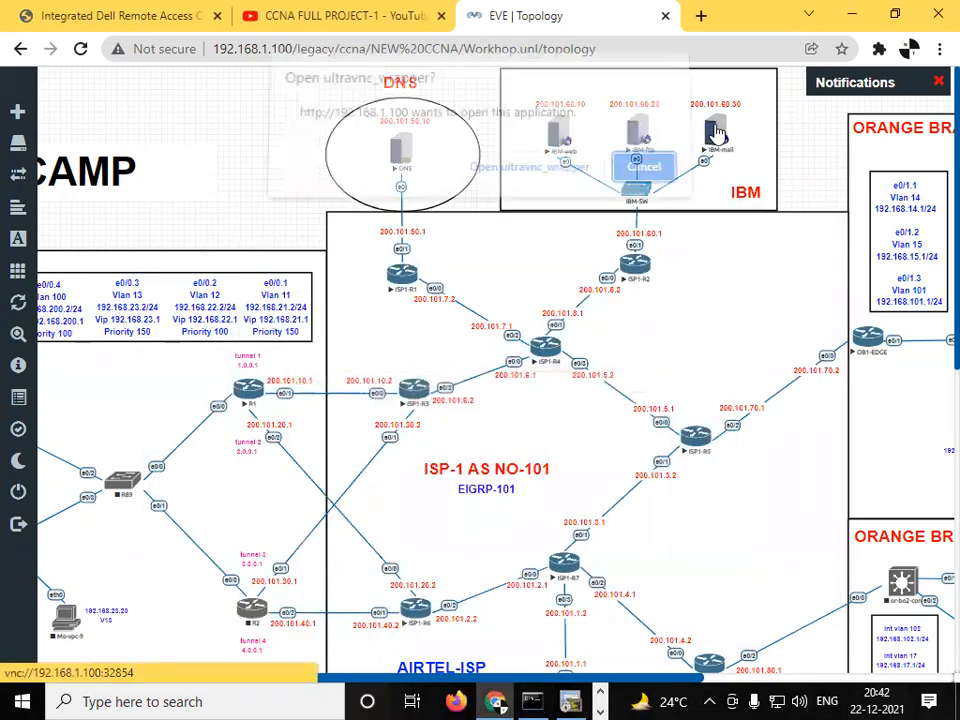
left_click(538, 177)
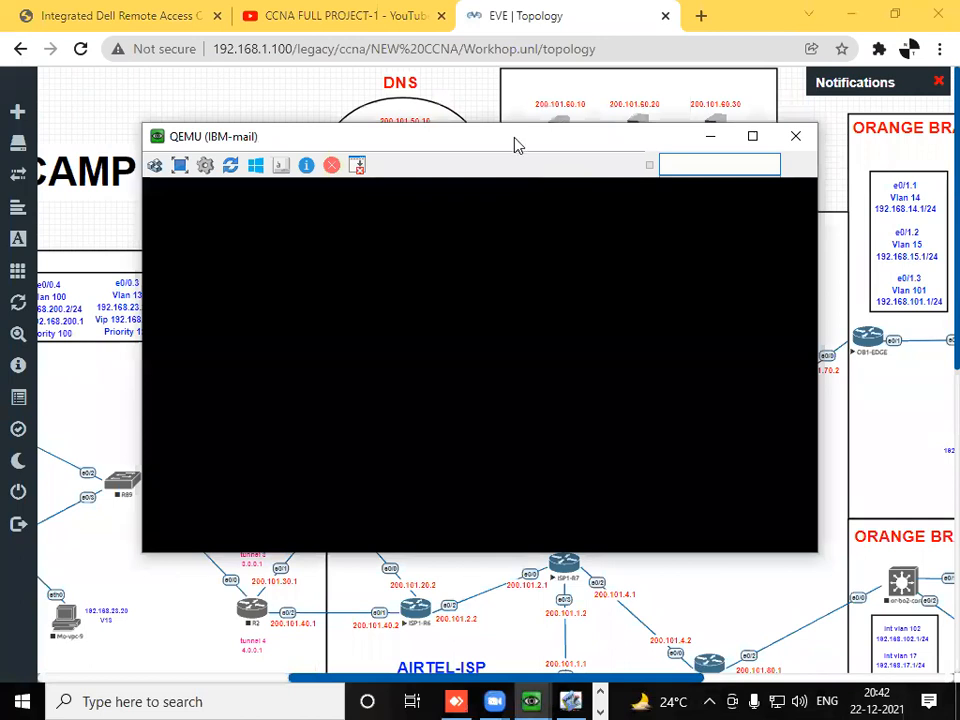
- Try to log in to IBM-mail as root with the account password
type("root")
key("Return")
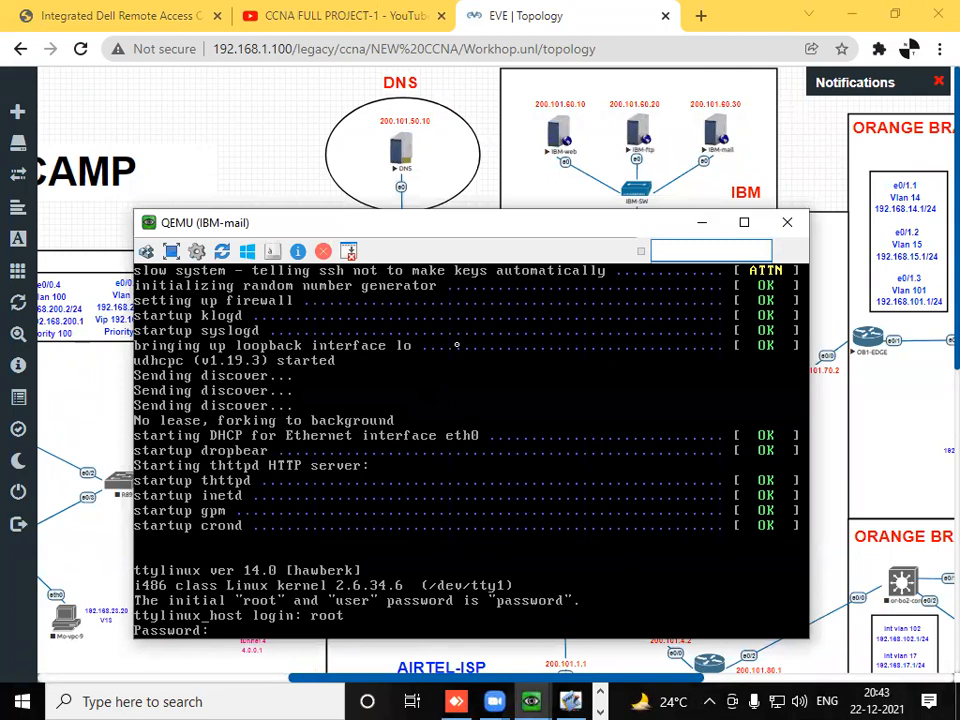
key("Return")
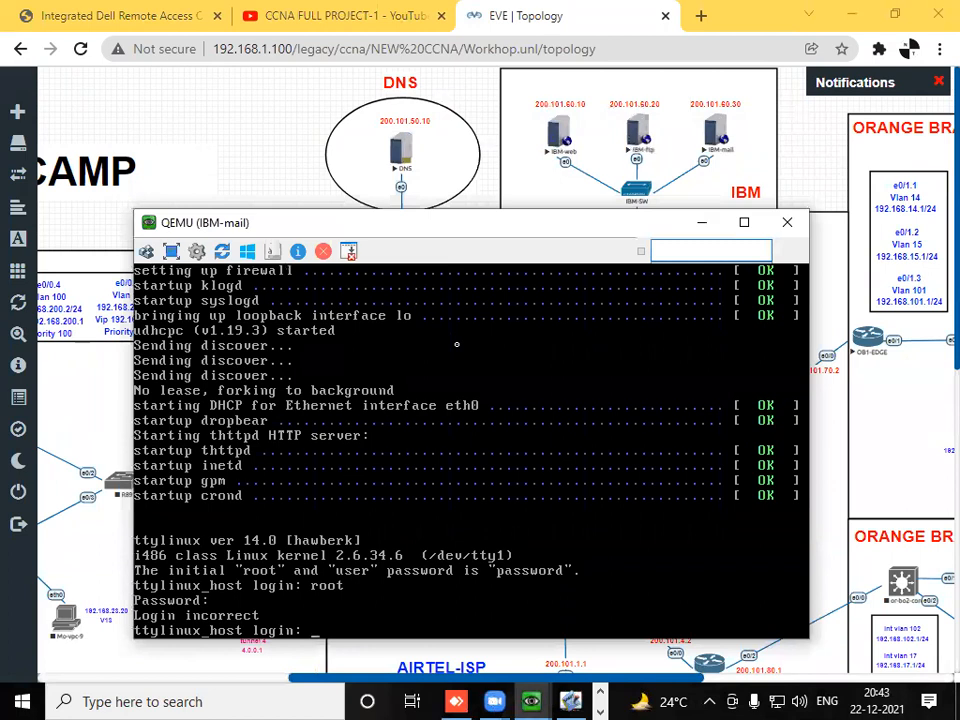
- Log in to IBM-mail as root, entering the account password
type("root")
key("Return")
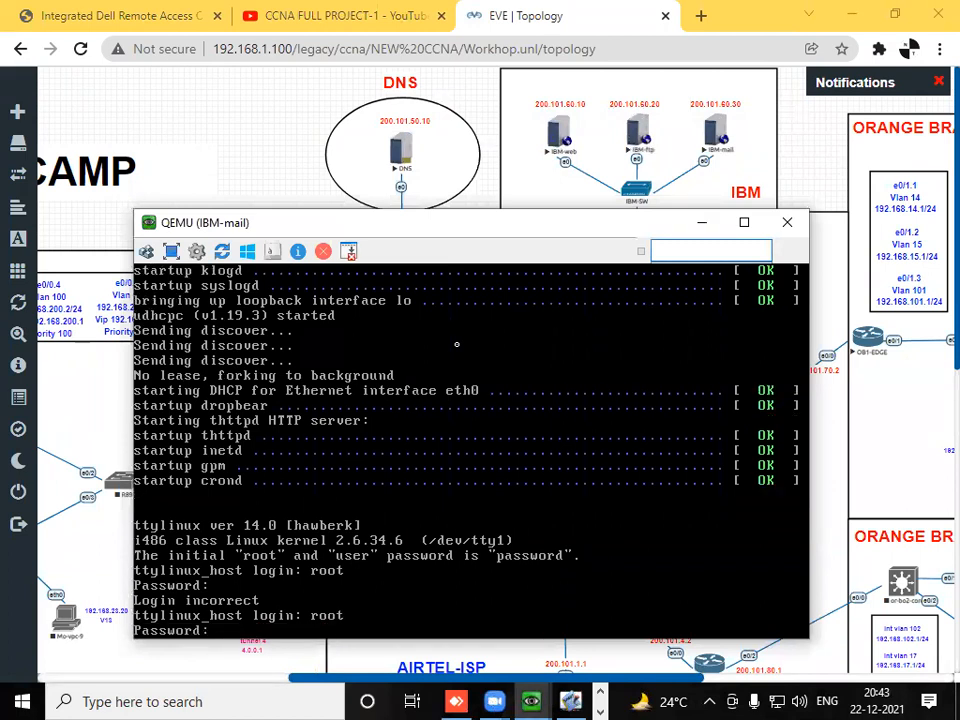
key("Return")
key("Return")
key("Return")
key("Return")
key("Return")
- Open /etc/sysconfig/network-scripts/ifcfg-eth0 in vi on IBM-mail
type("vi /etc/")
type("i")
key("BackSpace")
type("sy")
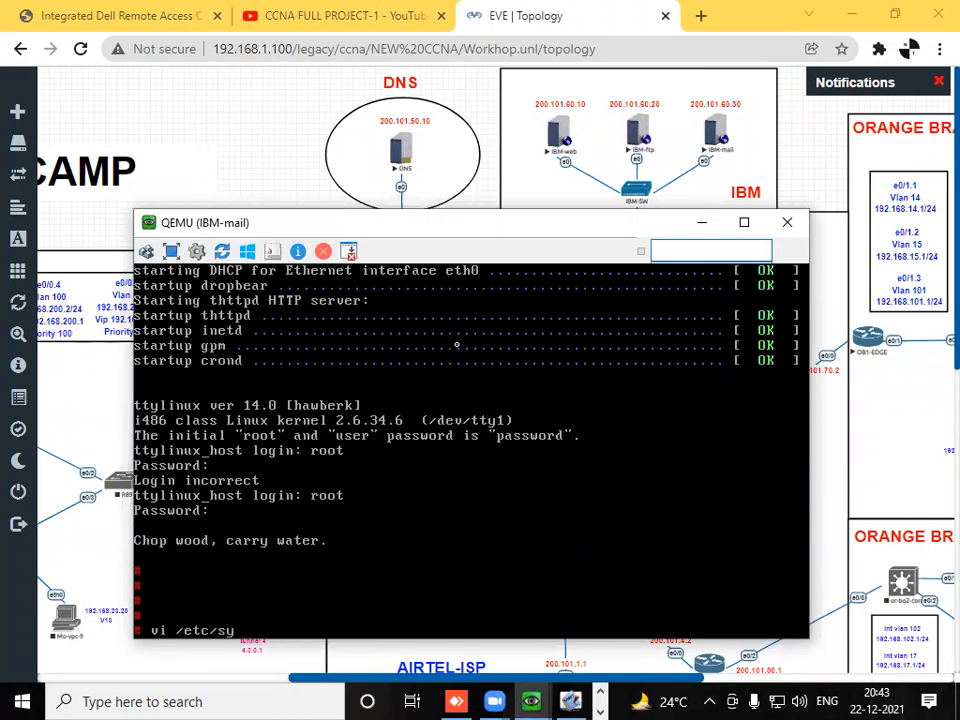
key("Tab")
type("th")
key("BackSpace")
key("BackSpace")
type("network")
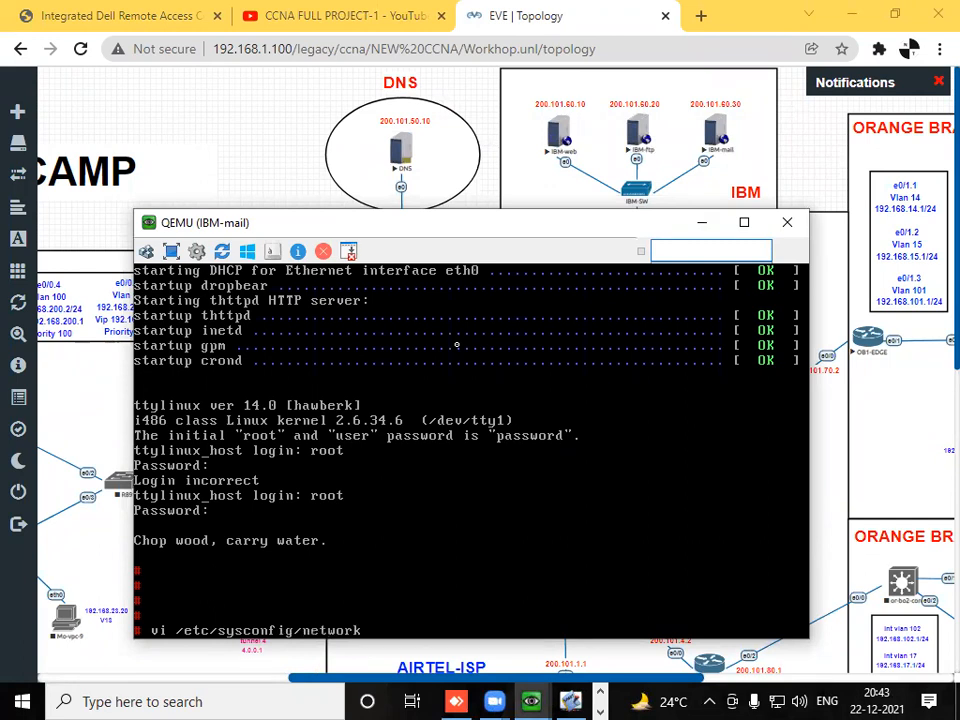
type("-")
key("Tab")
type("ifcfg-eth0")
key("Return")
- Set IPADDRESS in IBM-mail's ifcfg-eth0 file to 200.101.60.30
key("Down")
key("Down")
key("Down")
key("Up")
key("Right")
key("Right")
key("Right")
key("Right")
key("Right")
key("Right")
key("Right")
key("Right")
key("Right")
key("BackSpace")
key("BackSpace")
key("BackSpace")
key("BackSpace")
key("BackSpace")
key("BackSpace")
key("BackSpace")
key("BackSpace")
key("BackSpace")
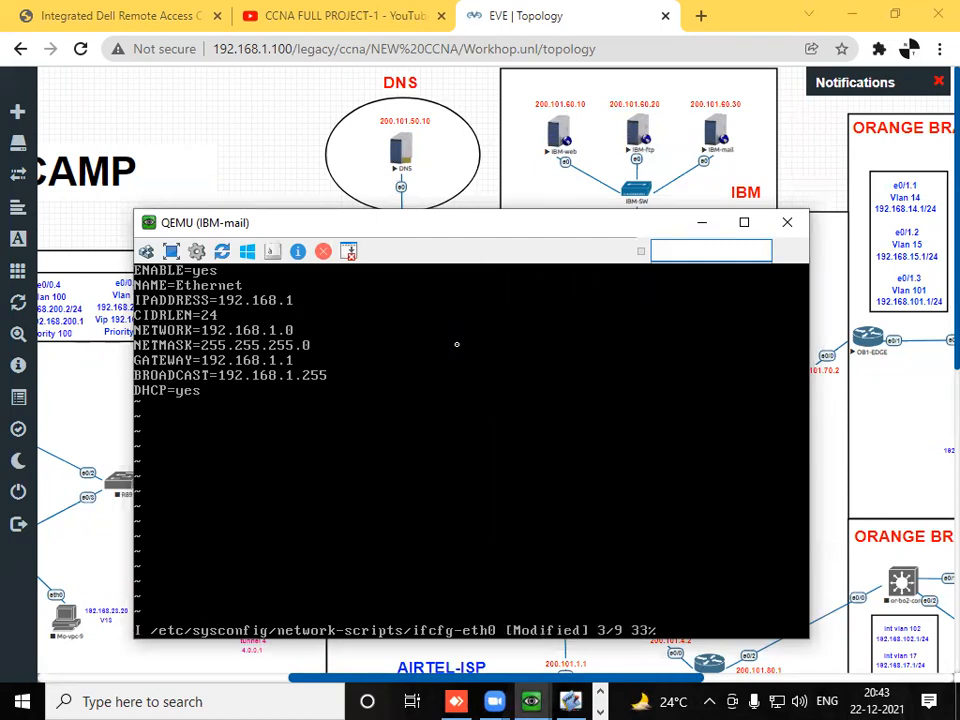
key("BackSpace")
key("BackSpace")
key("BackSpace")
type("200.101.60.30")
- Set NETWORK in IBM-mail's ifcfg-eth0 file to 200.101.60.0
key("Up")
key("Down")
key("Down")
- Set GATEWAY in IBM-mail's ifcfg-eth0 file to 200.101.60.1
key("Down")
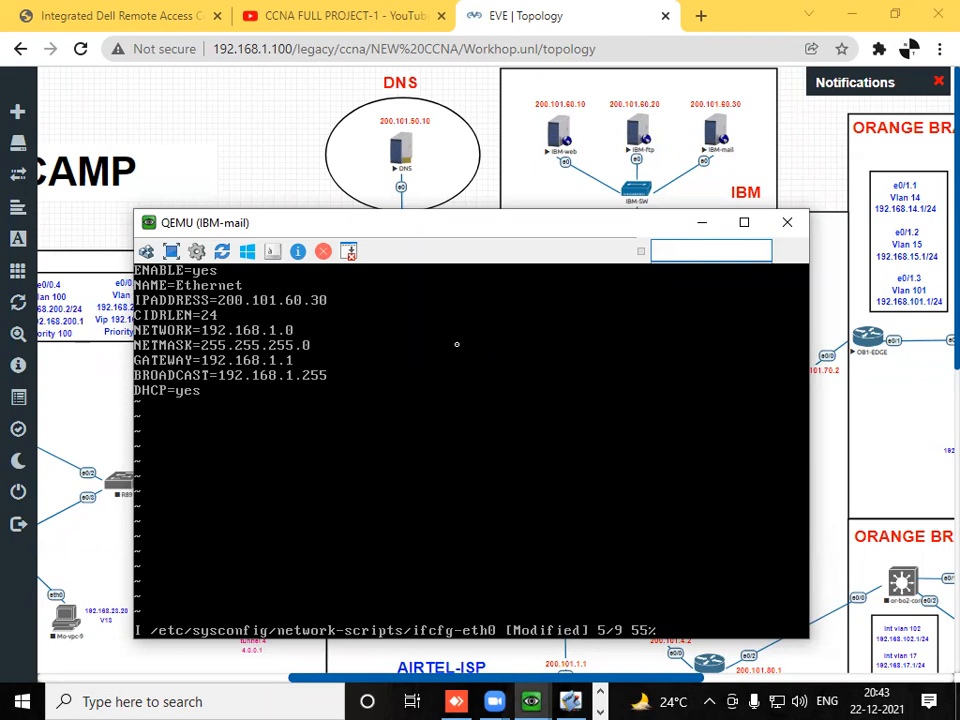
key("BackSpace")
key("BackSpace")
key("BackSpace")
key("BackSpace")
key("BackSpace")
key("BackSpace")
key("BackSpace")
key("BackSpace")
key("BackSpace")
key("BackSpace")
key("BackSpace")
type("200.101.60.0")
key("Down")
key("Down")
key("BackSpace")
key("BackSpace")
key("BackSpace")
key("BackSpace")
key("BackSpace")
key("BackSpace")
key("BackSpace")
key("BackSpace")
key("BackSpace")
key("BackSpace")
key("BackSpace")
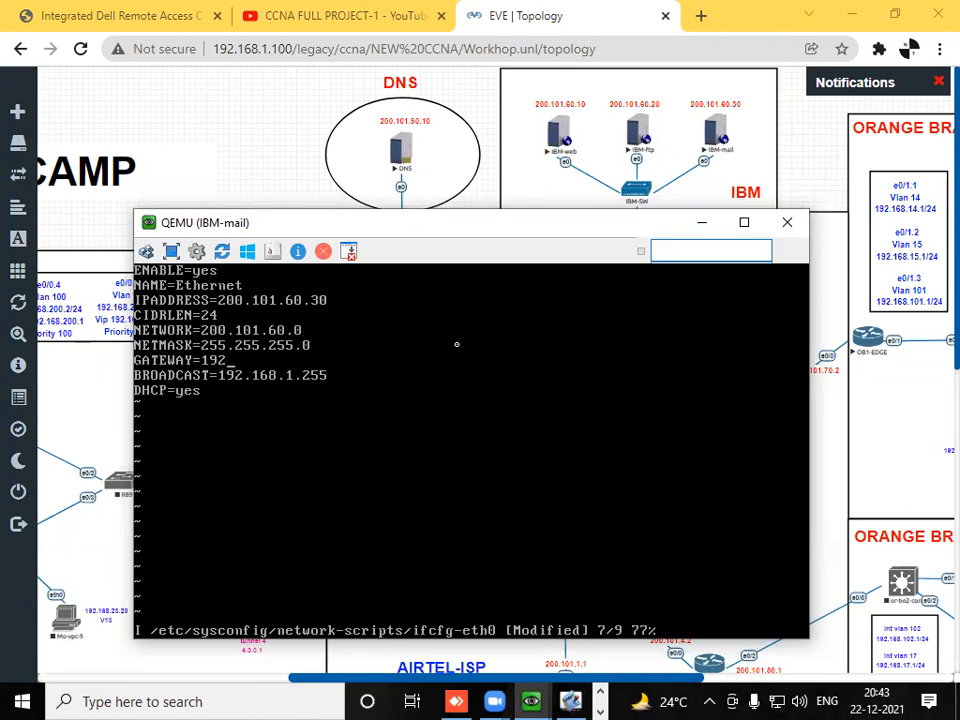
type("200.101.60.1")
- Set BROADCAST in IBM-mail's ifcfg-eth0 file to 200.101.60.255
key("Down")
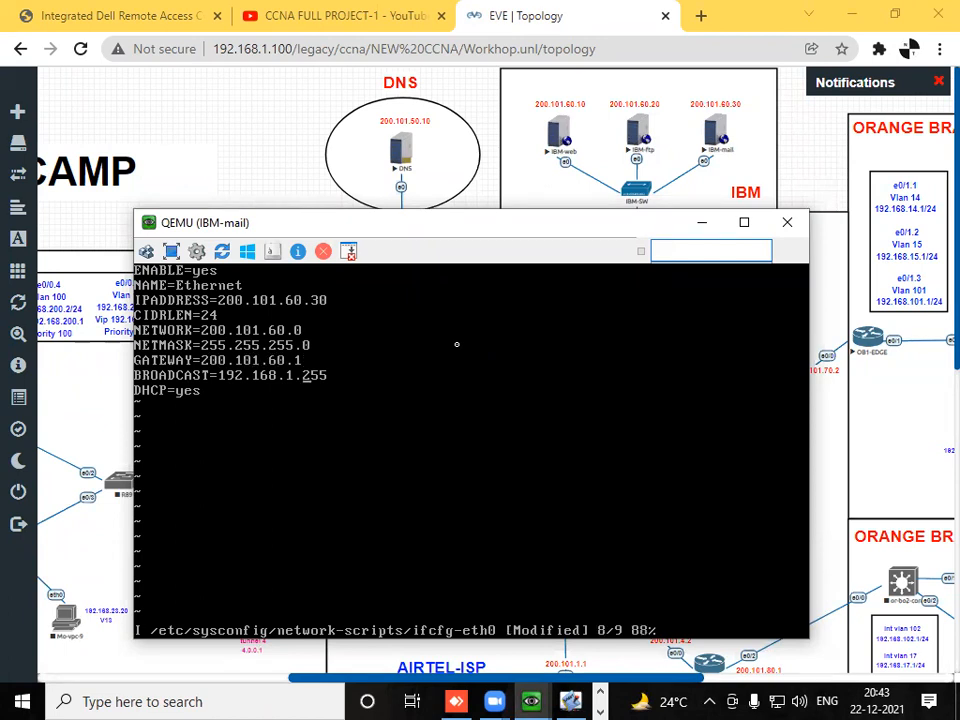
key("BackSpace")
key("BackSpace")
key("BackSpace")
key("BackSpace")
key("BackSpace")
key("BackSpace")
key("BackSpace")
key("BackSpace")
key("BackSpace")
key("BackSpace")
key("BackSpace")
key("BackSpace")
- Set DHCP to no in IBM-mail's ifcfg-eth0 file, then save the file and quit vi
key("BackSpace")
type("200.")
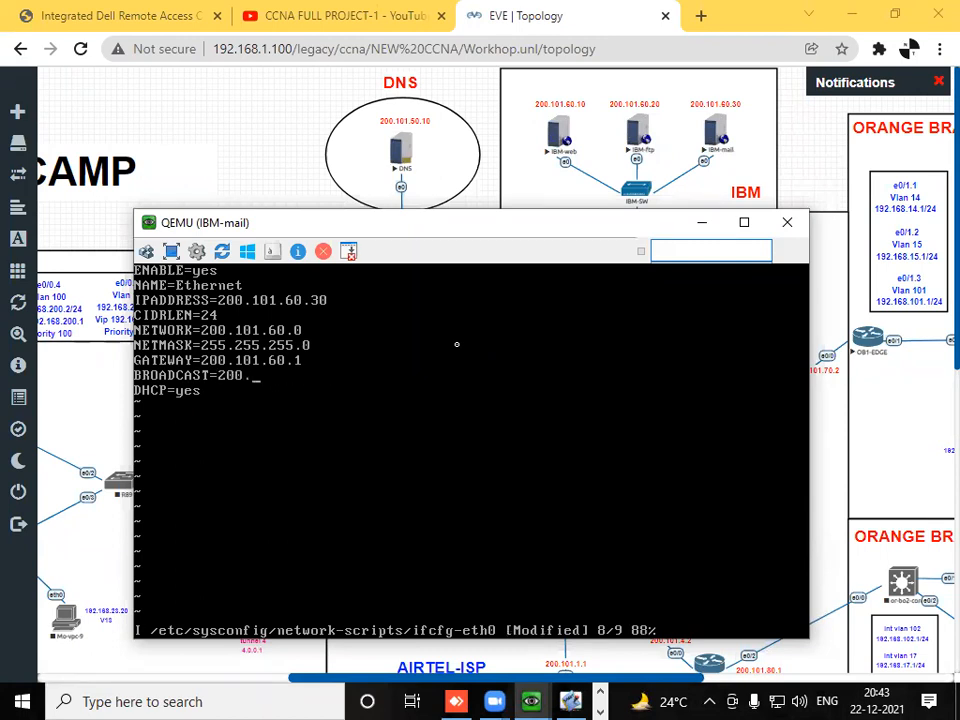
type("101.60.255")
key("Down")
key("BackSpace")
key("BackSpace")
type("no")
key("Escape")
type(":wq")
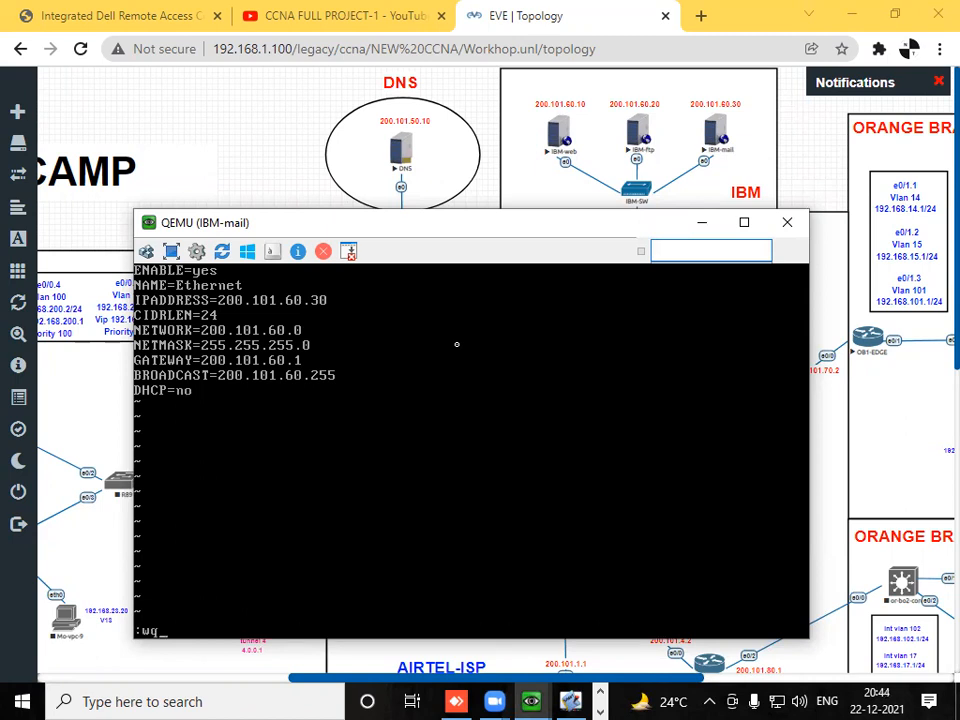
key("Return")
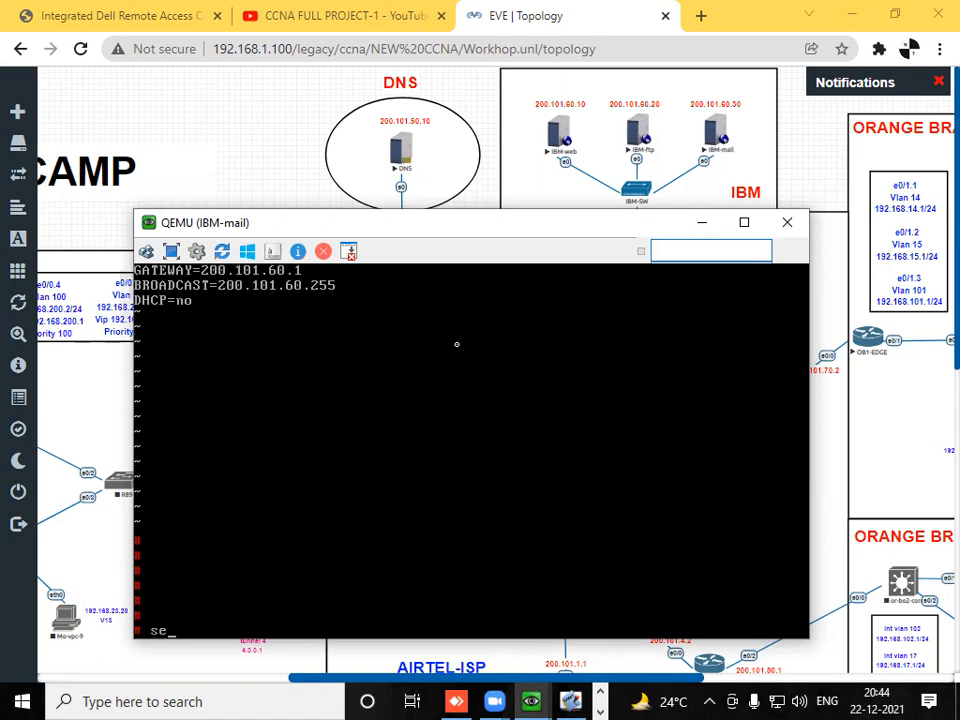
- Restart the network service on IBM-mail
type("service network restar")
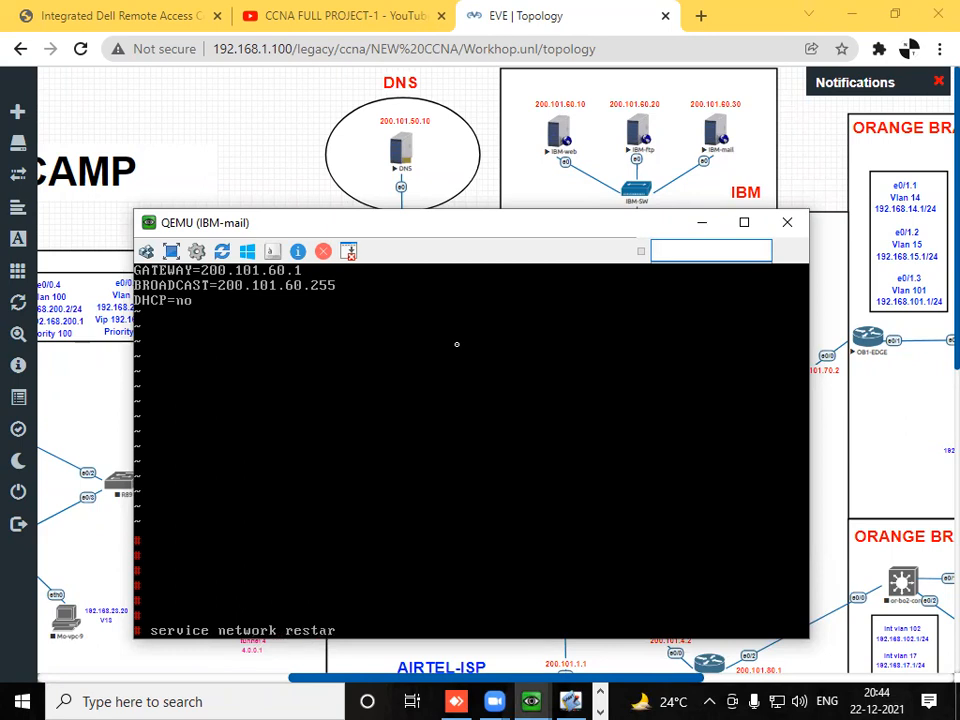
type("t")
key("Return")
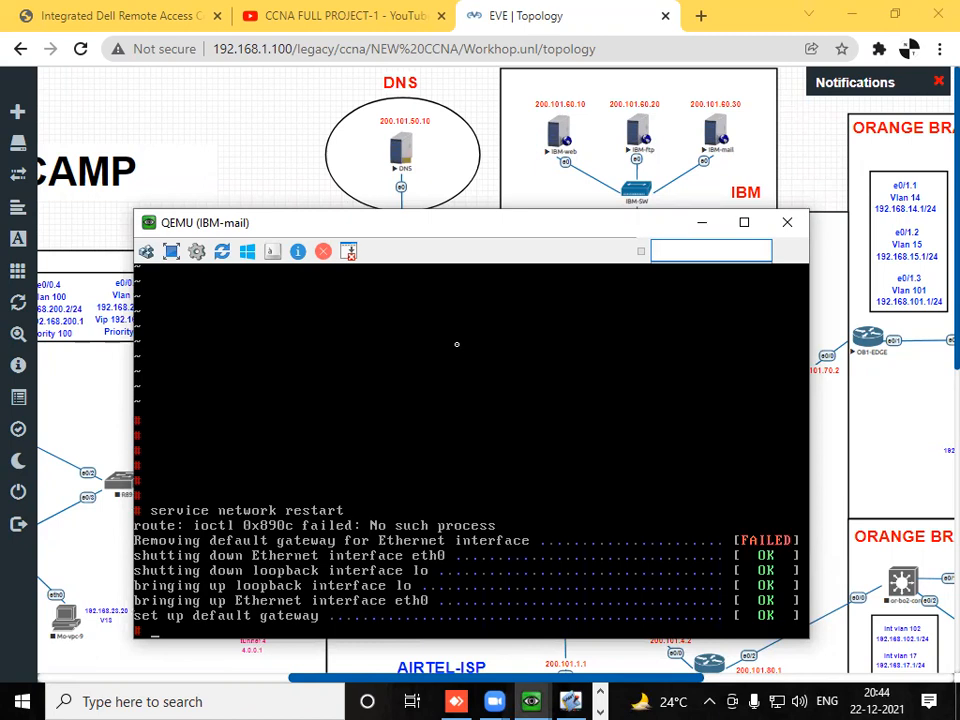
- Check IBM-mail's interface addressing with ifconfig
type("ifcofi")
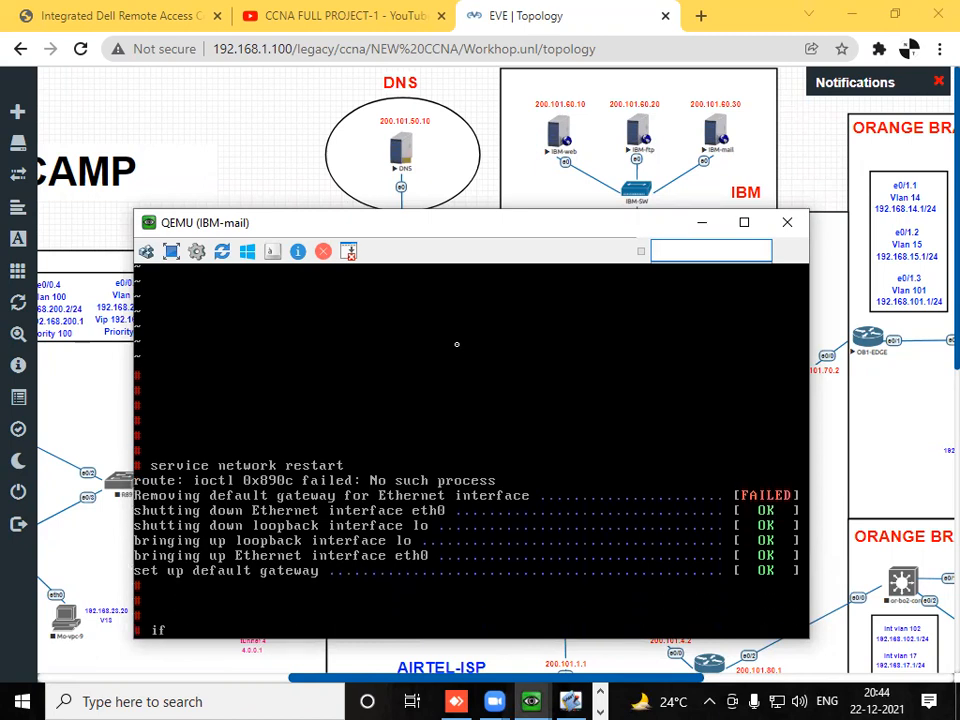
key("BackSpace")
key("BackSpace")
type("nfig")
key("Return")
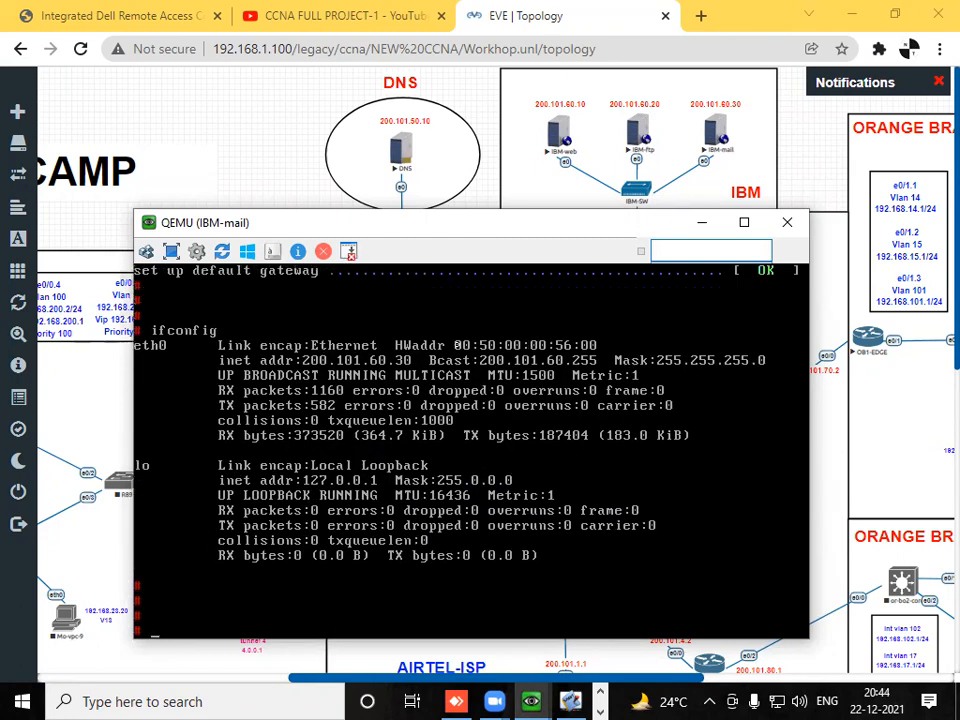
- Open /home/thttpd/index.html in vi on IBM-mail in insert mode and go to the second line
type("vi /etc/")
key("BackSpace")
key("BackSpace")
key("BackSpace")
key("BackSpace")
type("home/thttpd/index.html")
key("Return")
key("Down")
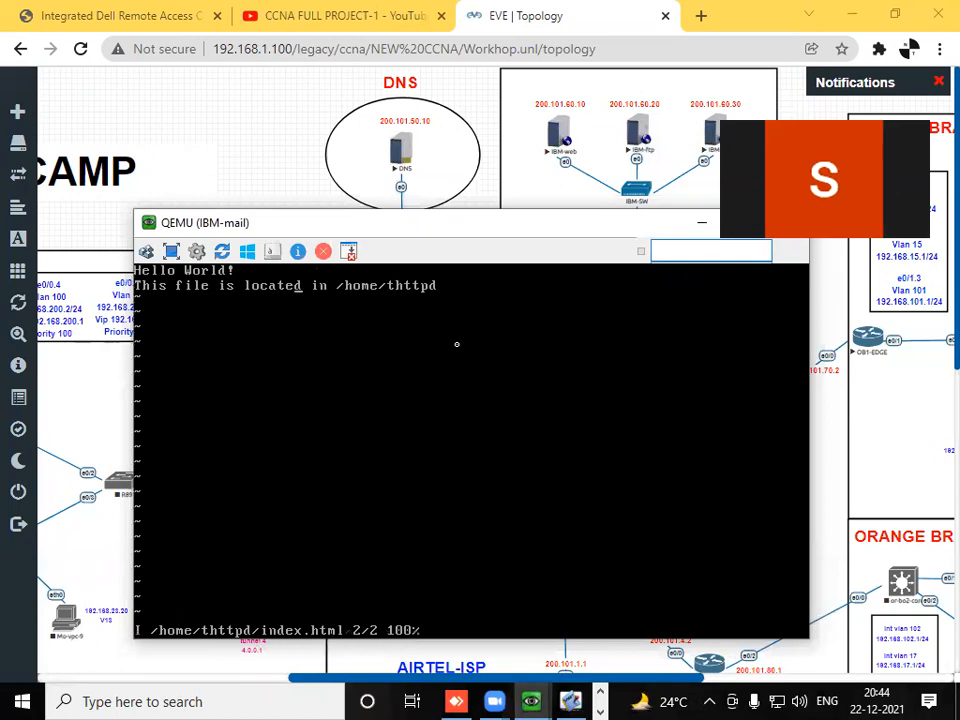
- Replace the contents of IBM-mail's index.html with the single line WELCOME TO IBM-3
key("BackSpace")
key("BackSpace")
key("BackSpace")
key("BackSpace")
key("BackSpace")
key("BackSpace")
key("BackSpace")
key("BackSpace")
key("BackSpace")
key("BackSpace")
key("BackSpace")
key("BackSpace")
key("BackSpace")
key("BackSpace")
key("BackSpace")
key("BackSpace")
key("BackSpace")
key("BackSpace")
key("BackSpace")
key("BackSpace")
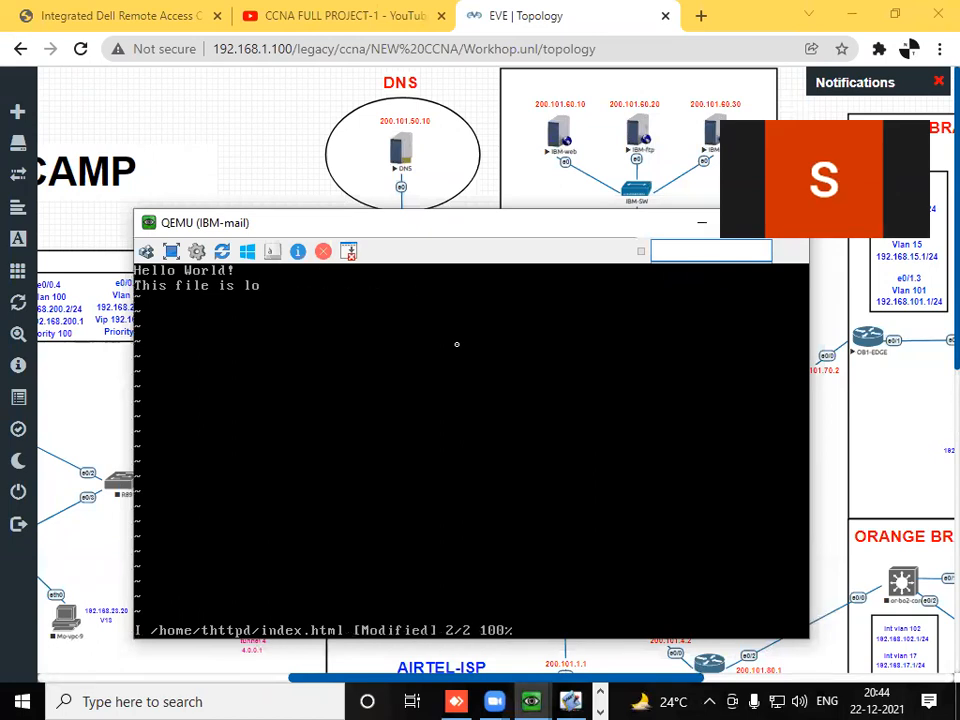
key("BackSpace")
key("BackSpace")
key("BackSpace")
key("BackSpace")
key("BackSpace")
key("BackSpace")
key("BackSpace")
key("BackSpace")
key("BackSpace")
key("BackSpace")
key("BackSpace")
key("BackSpace")
key("BackSpace")
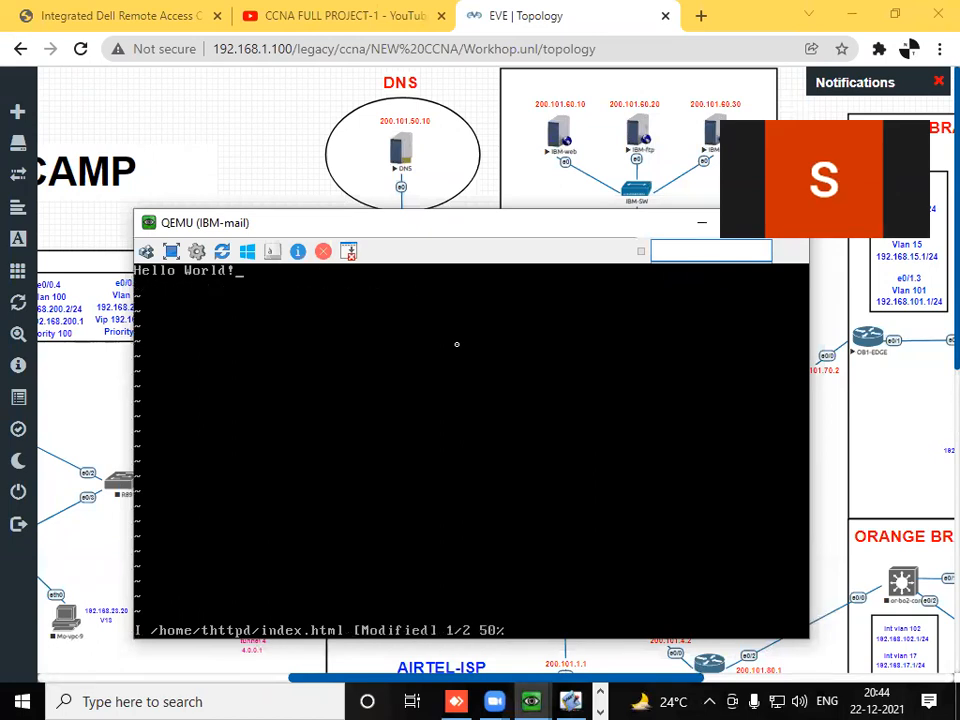
type("1")
type("WE")
type("LCOMER")
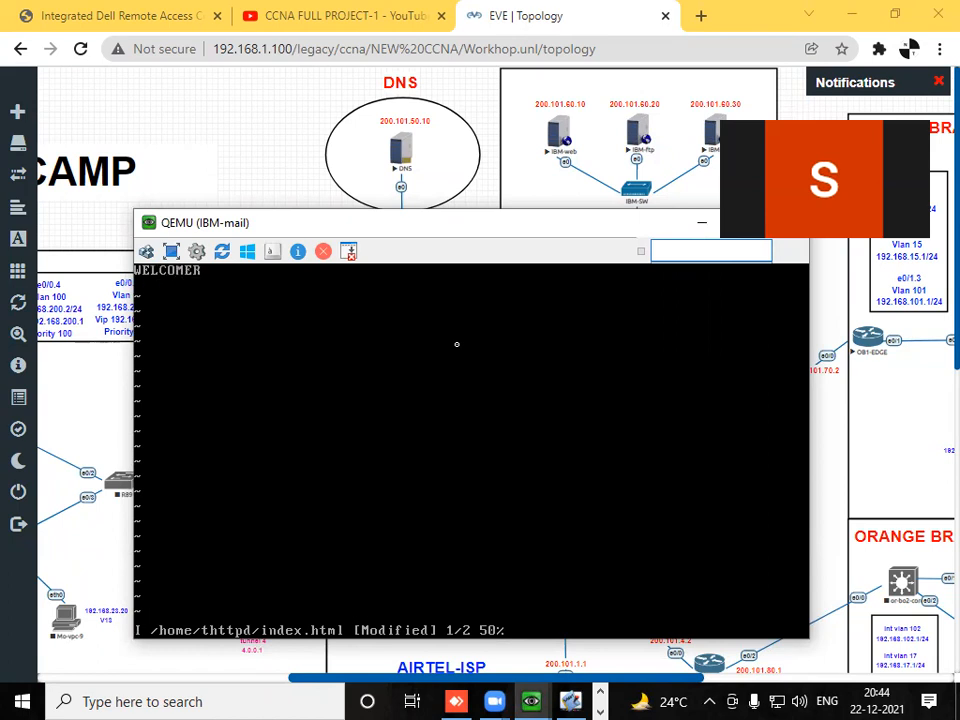
key("BackSpace")
type("TO IBM-3")
- Save index.html, quit vi on IBM-mail and return to the topology
key("Escape")
type(":")
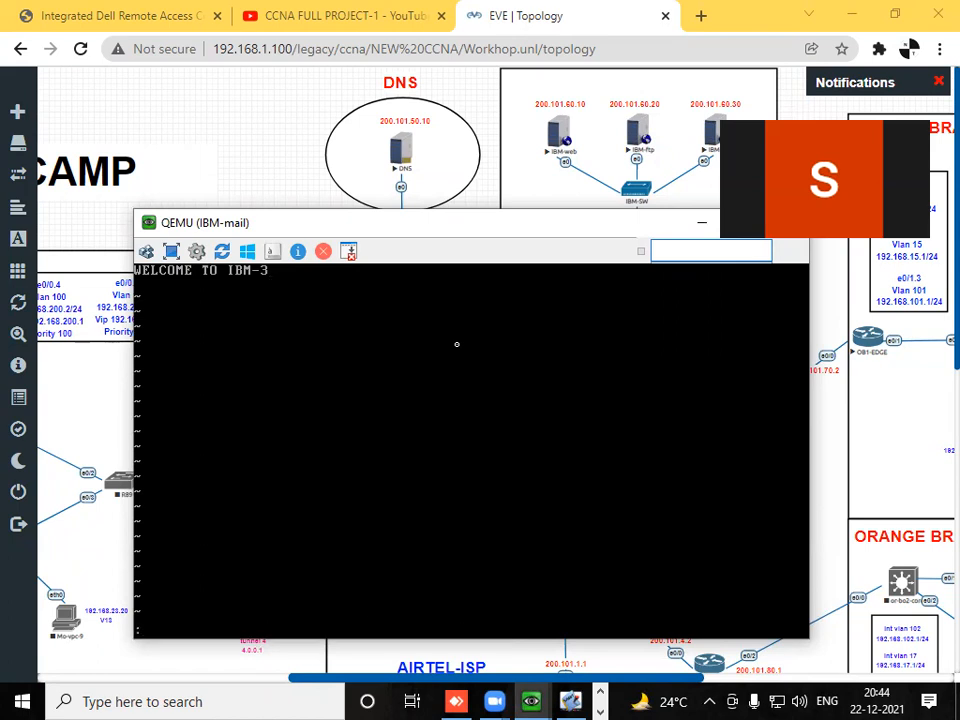
type("wq")
key("Return")
key("Return")
key("Return")
key("Return")
key("Return")
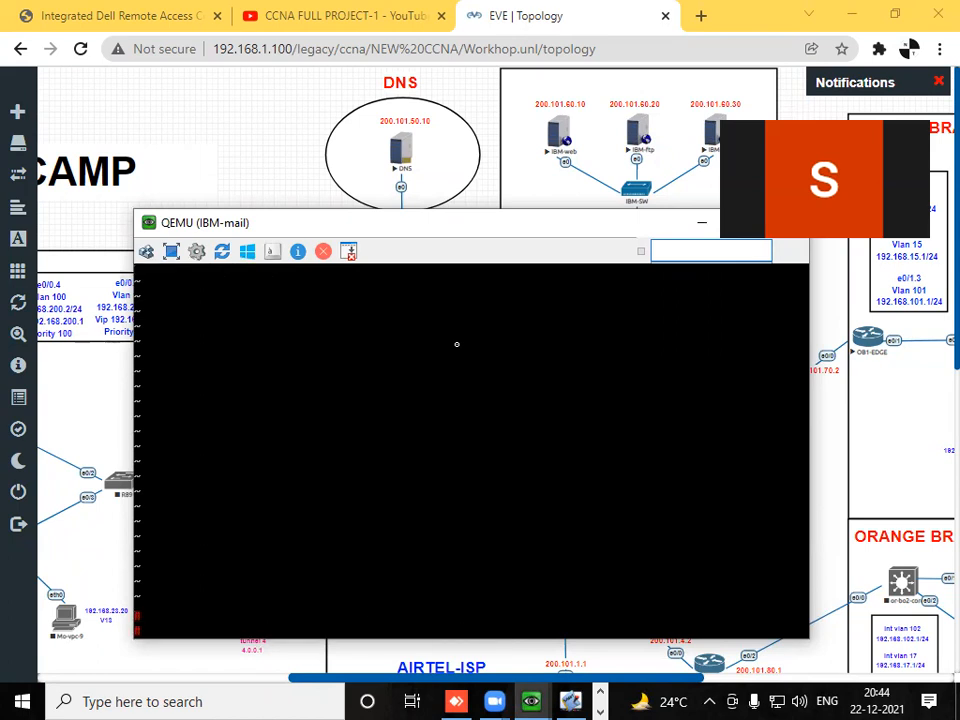
left_click(279, 172)
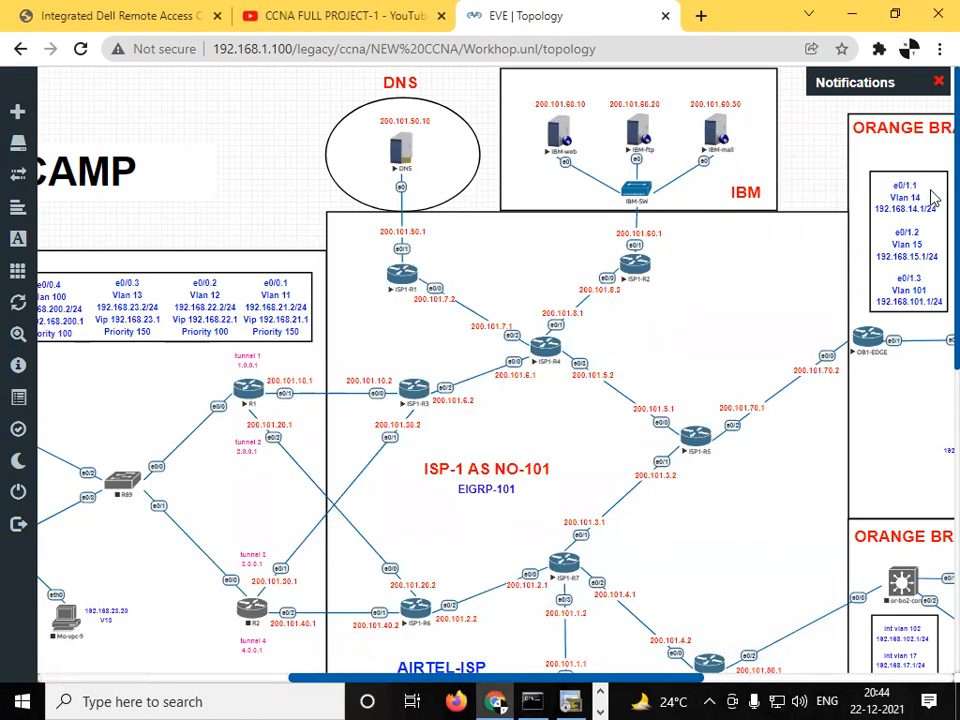
- Load 200.101.60.10 in Firefox on Client-1 to check the IBM-web page
left_click(600, 711)
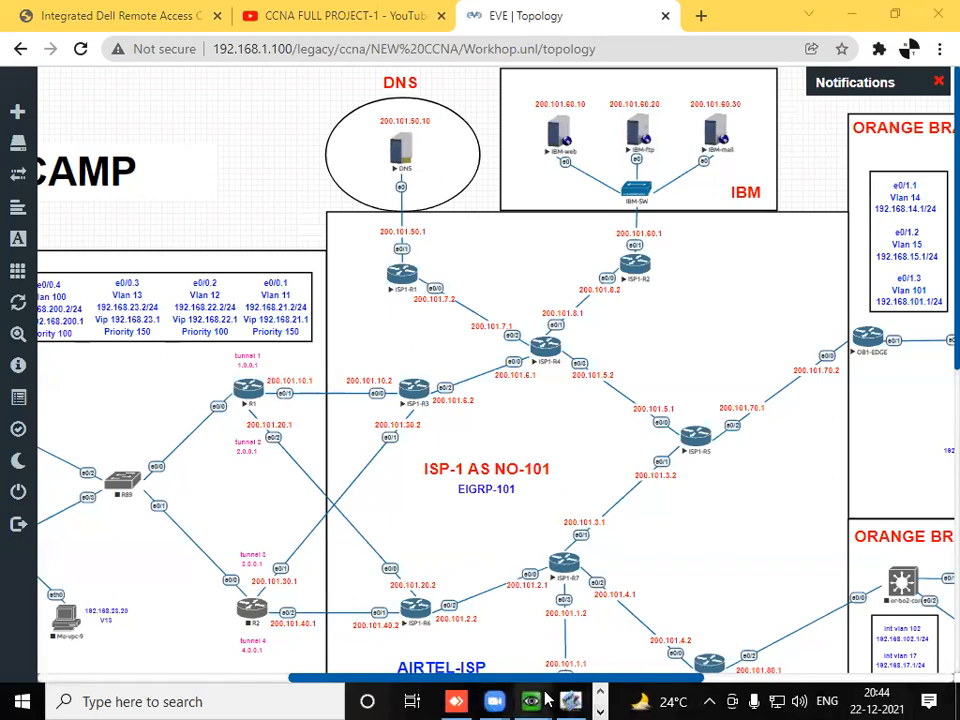
mouse_move(540, 700)
left_click(474, 643)
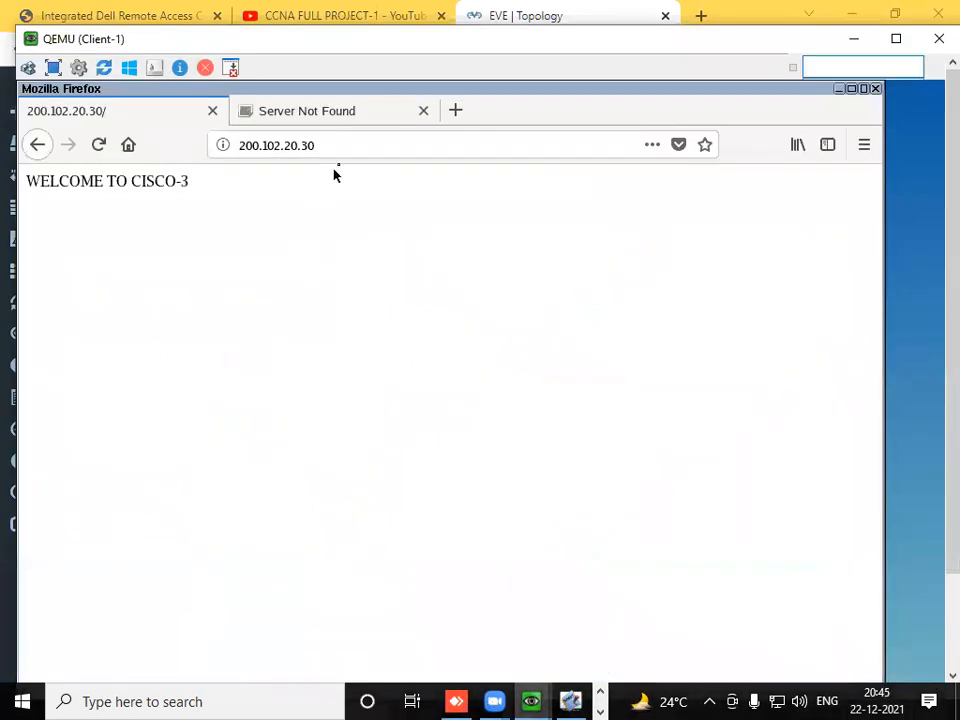
left_click(336, 145)
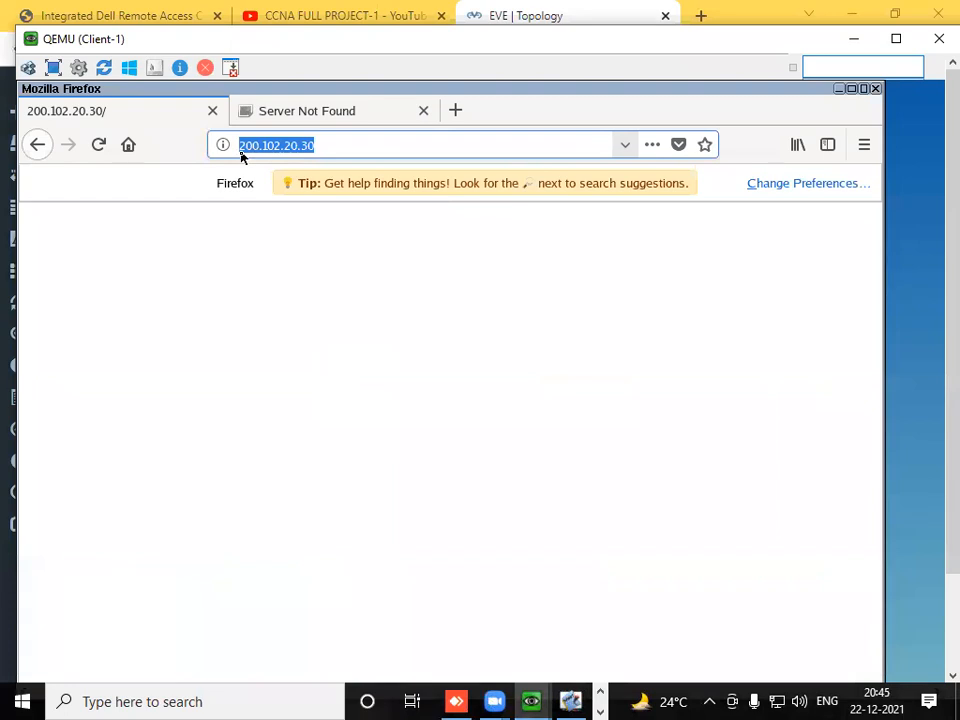
type("200.101.")
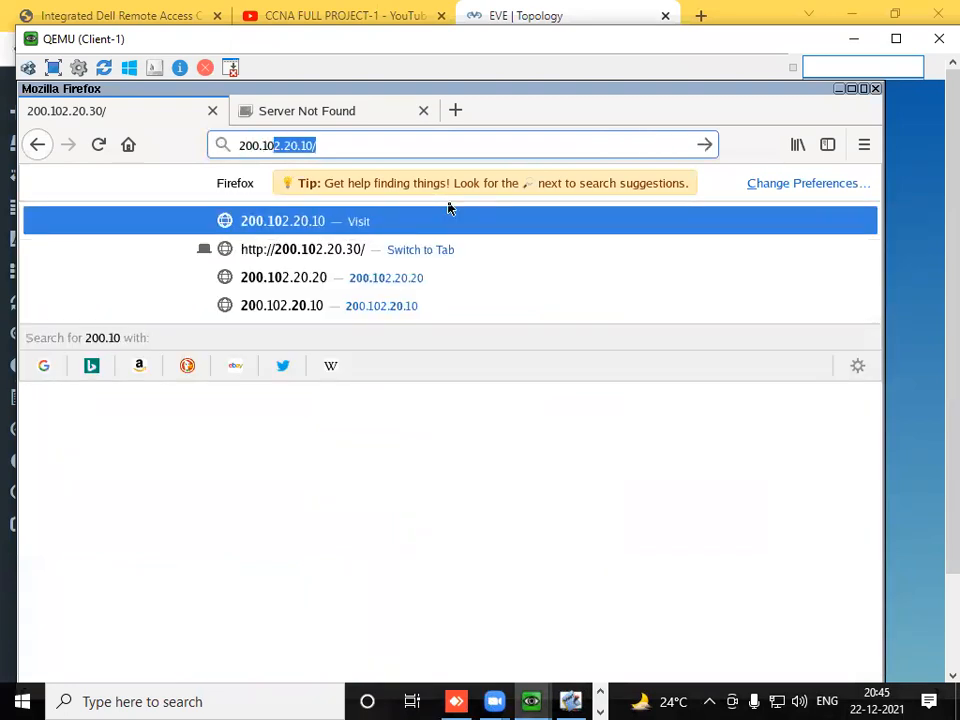
type("36")
key("BackSpace")
key("BackSpace")
type("60.10")
key("Return")
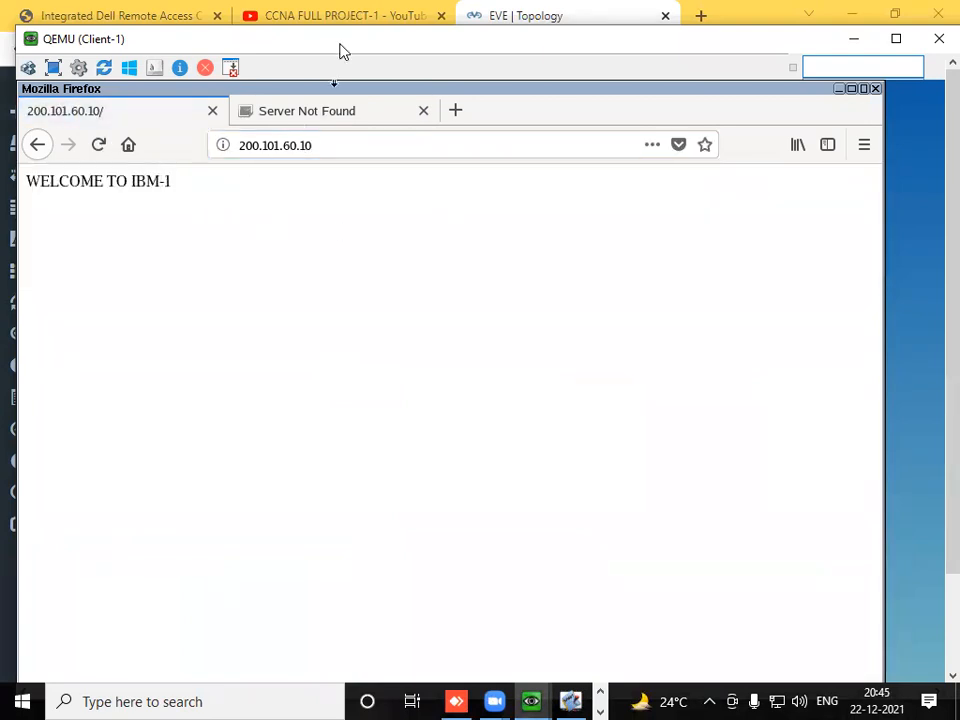
left_click_drag(343, 49, 358, 234)
left_click(869, 224)
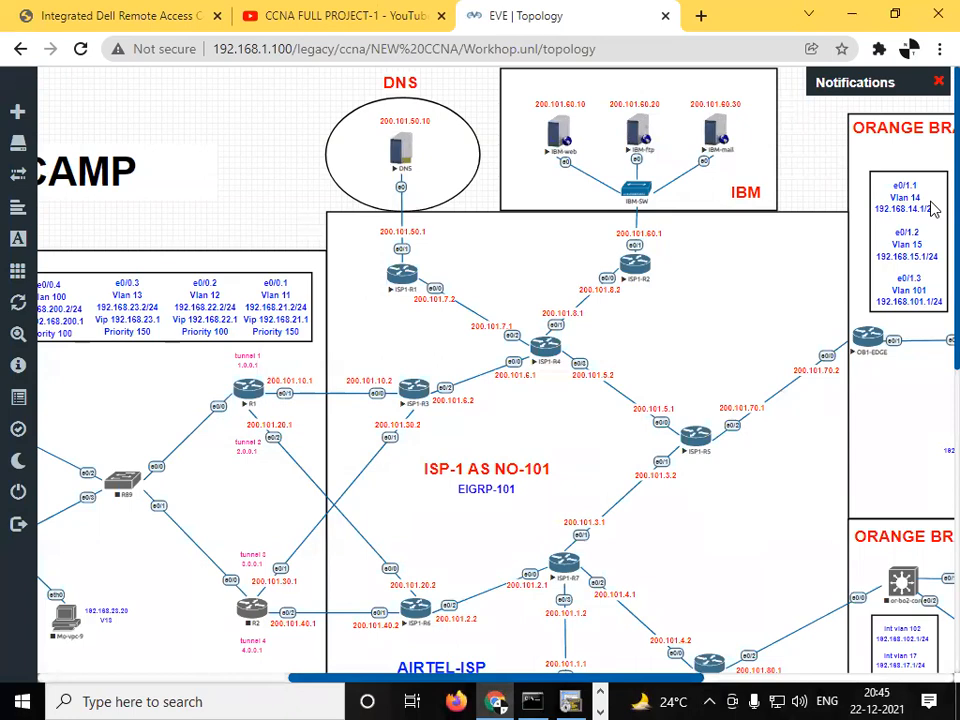
scroll(934, 574, "down", 6)
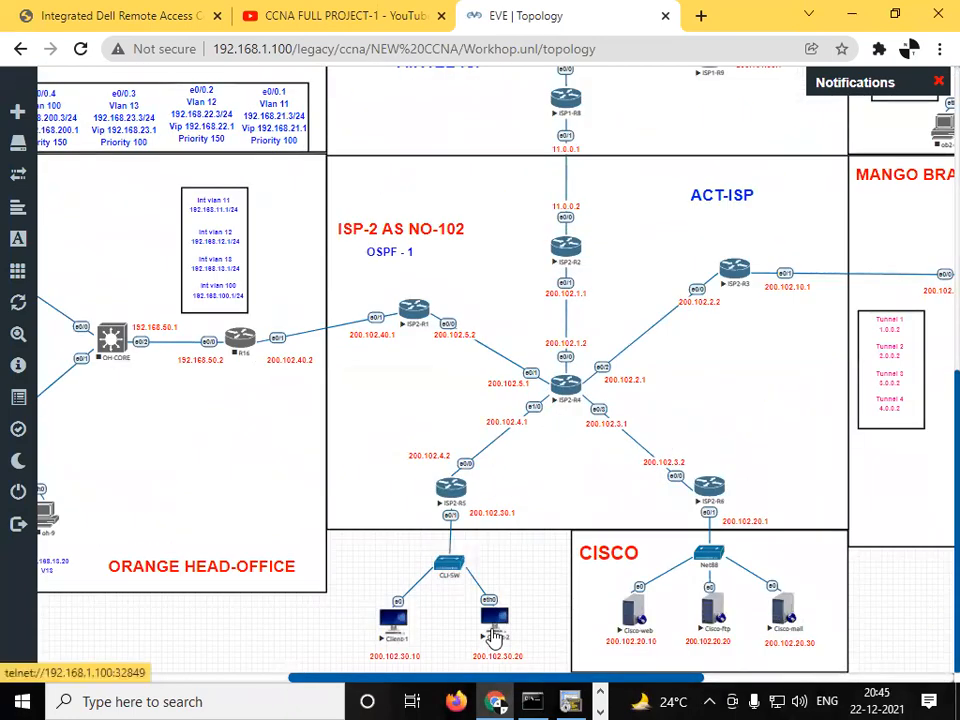
scroll(934, 422, "up", 6)
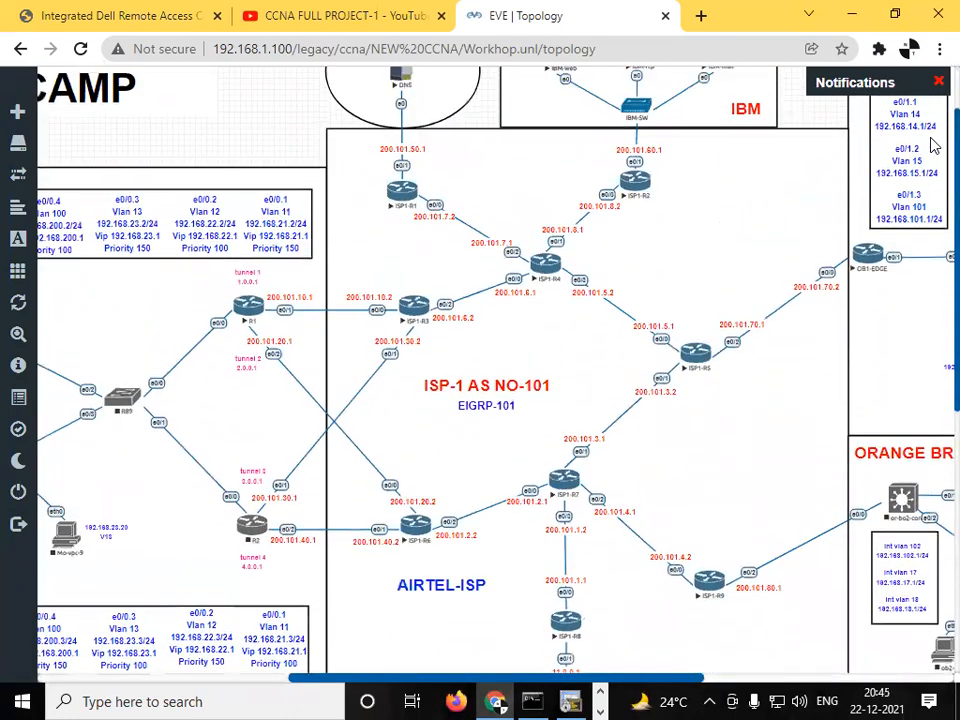
left_click(602, 692)
mouse_move(532, 701)
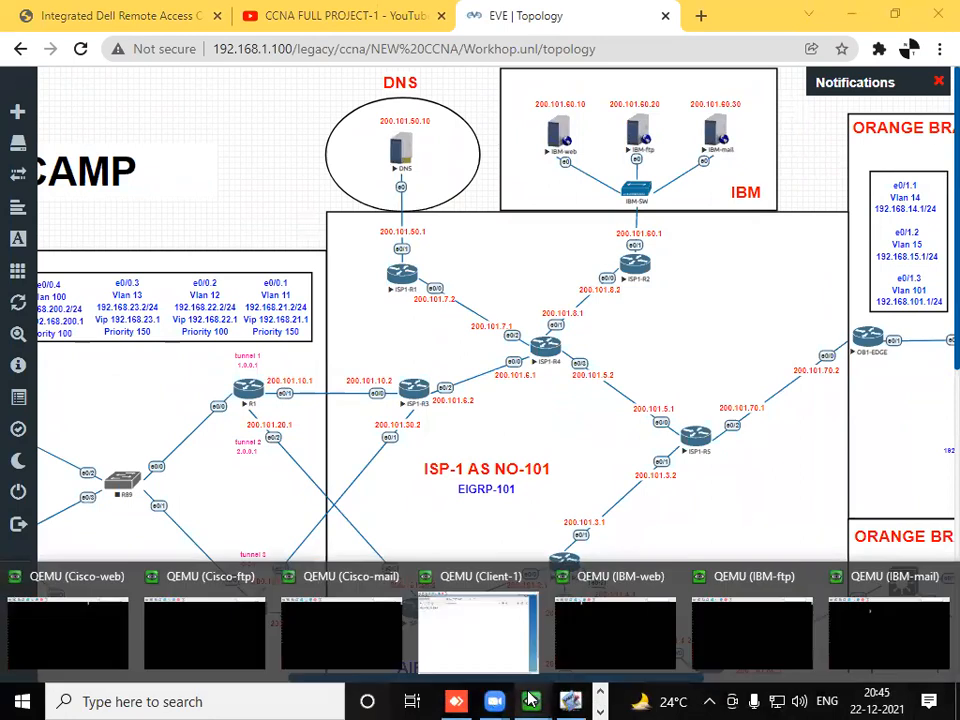
left_click(478, 622)
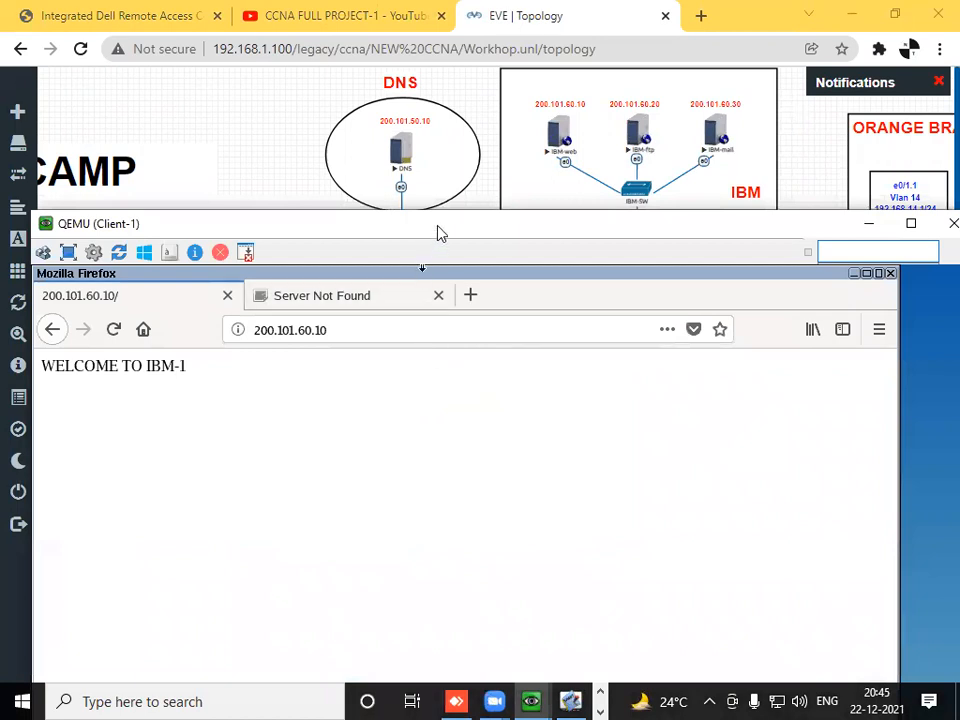
left_click_drag(437, 233, 458, 189)
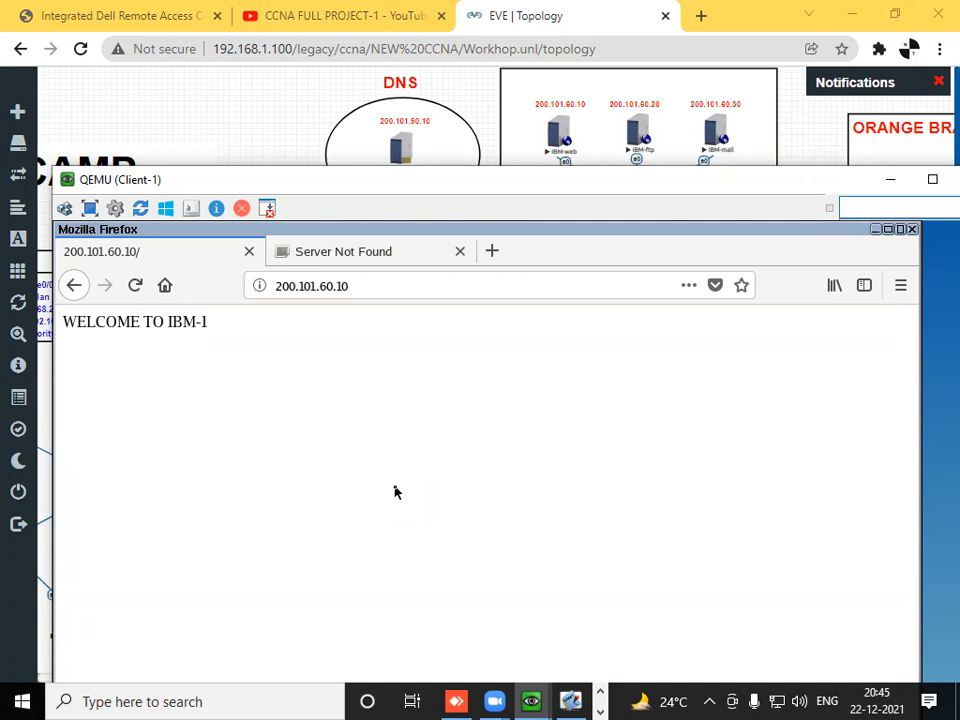
left_click_drag(540, 195, 590, 316)
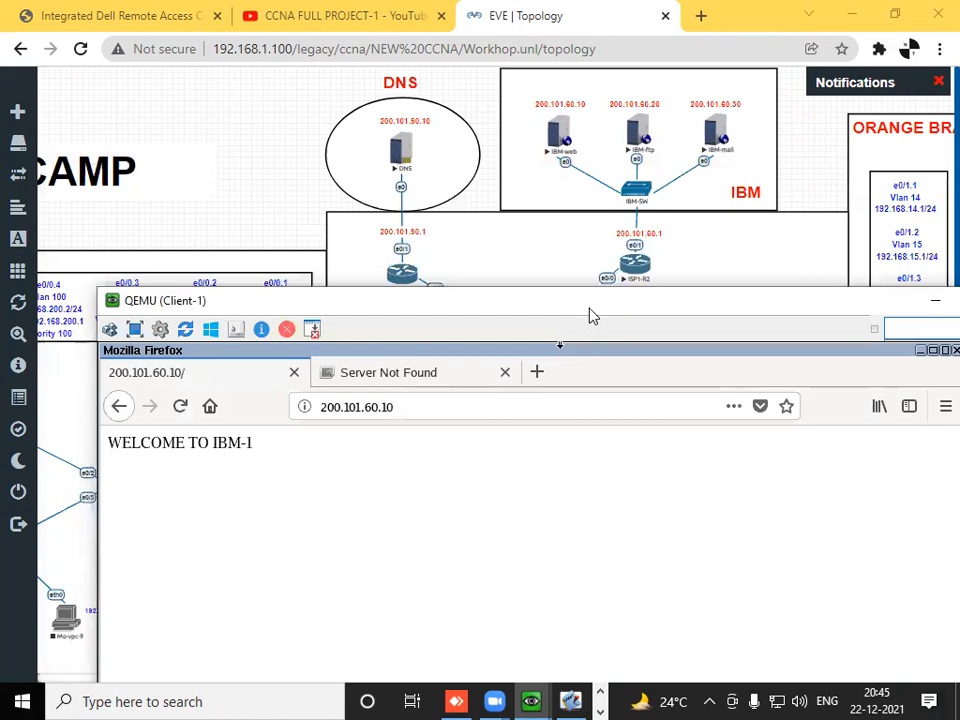
left_click_drag(590, 314, 550, 202)
- Load 200.101.60.20 in Client-1's Firefox to check the IBM-ftp page
left_click(436, 298)
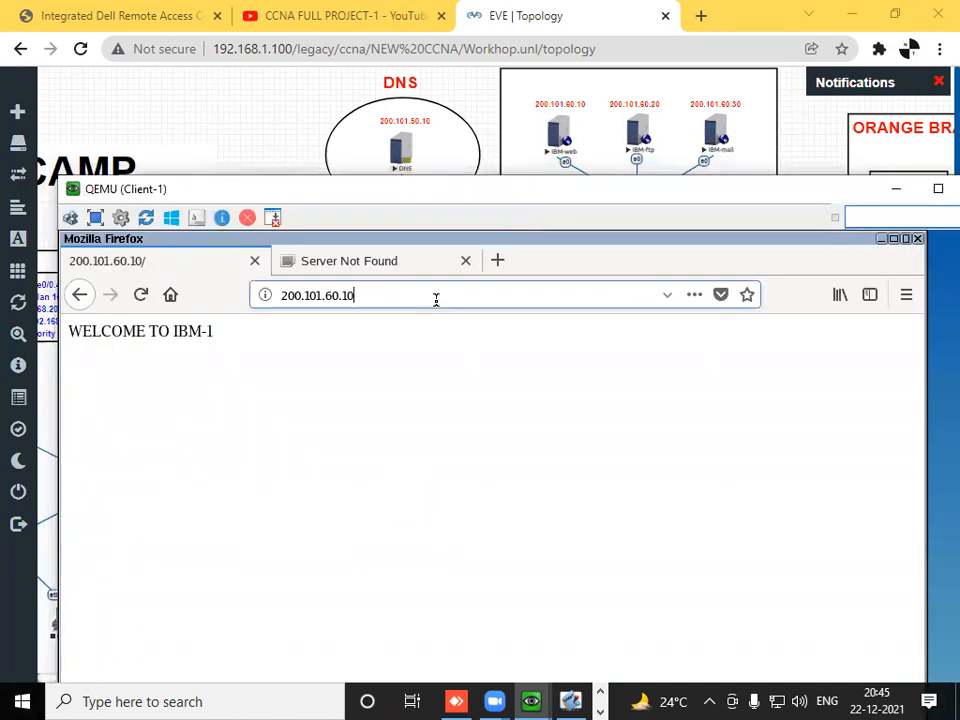
key("BackSpace")
key("BackSpace")
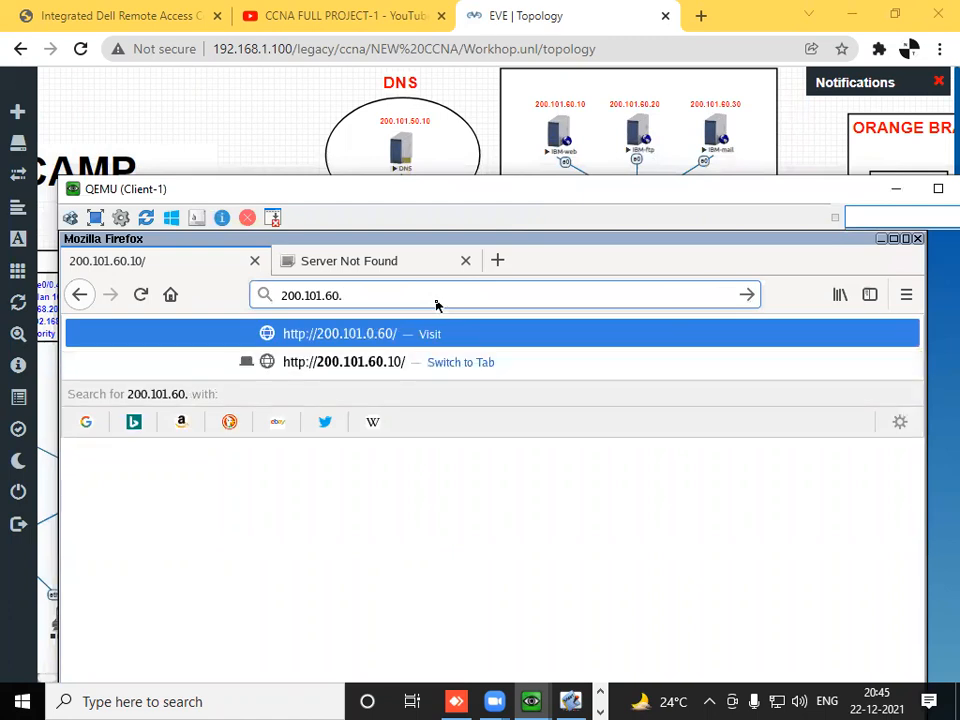
type("20")
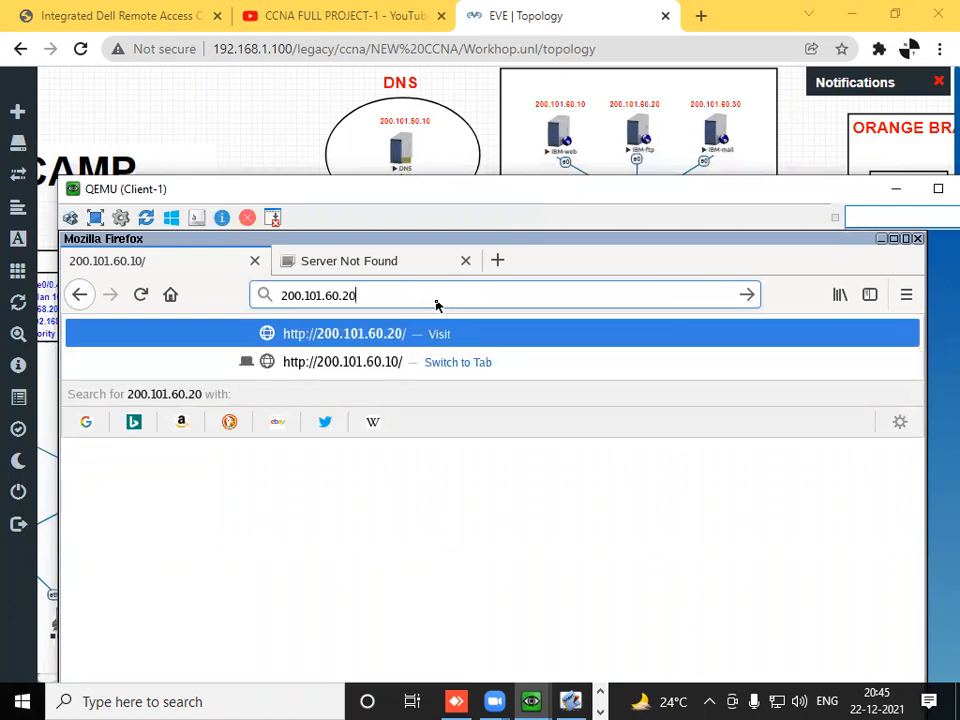
key("Return")
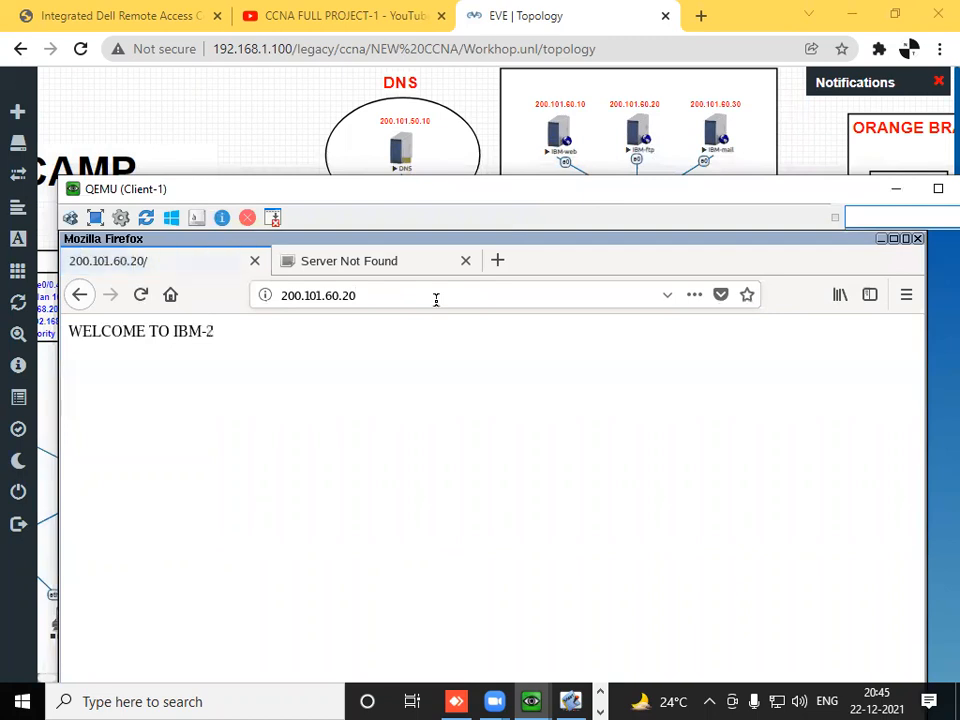
left_click_drag(246, 336, 154, 336)
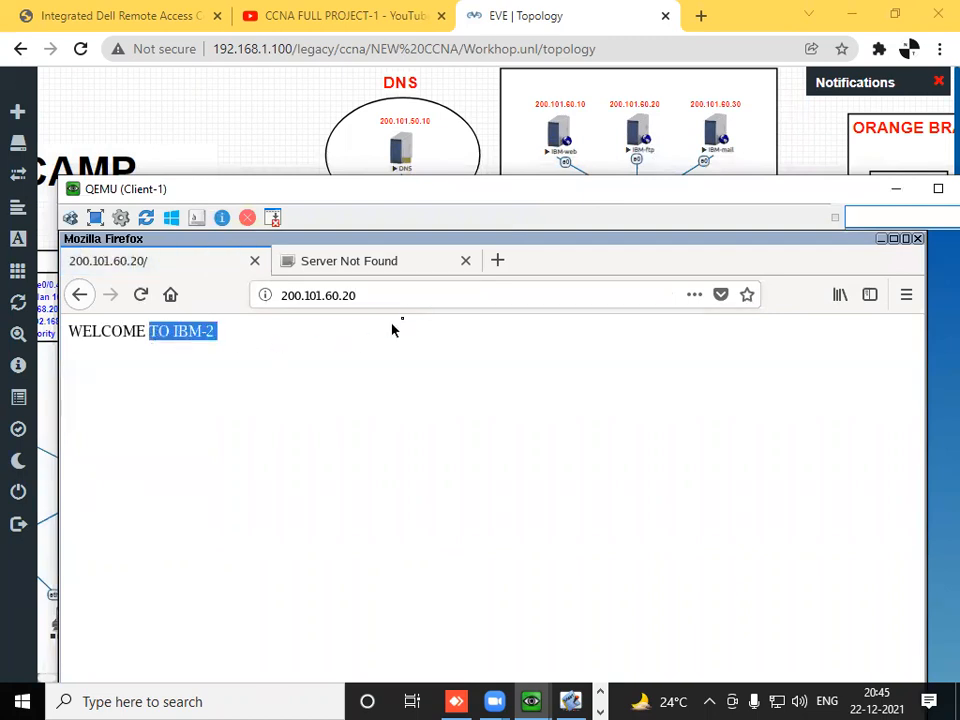
- Load 200.101.60.30 in Client-1's Firefox to check the IBM-mail page, then minimize the Client-1 console
left_click(403, 300)
key("BackSpace")
key("BackSpace")
type("30")
key("Return")
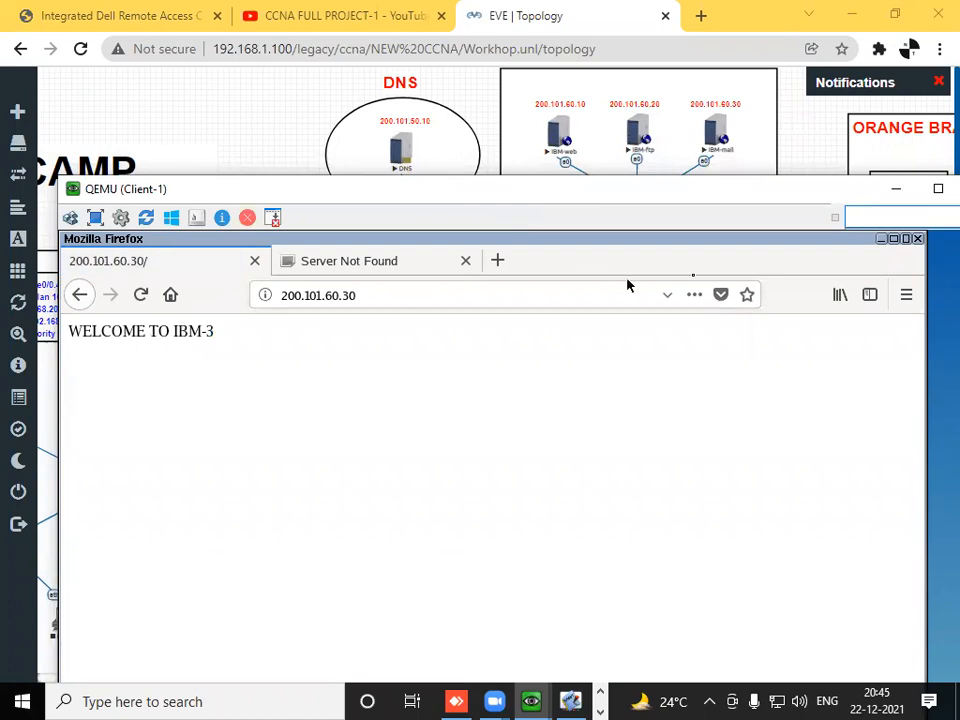
left_click(898, 191)
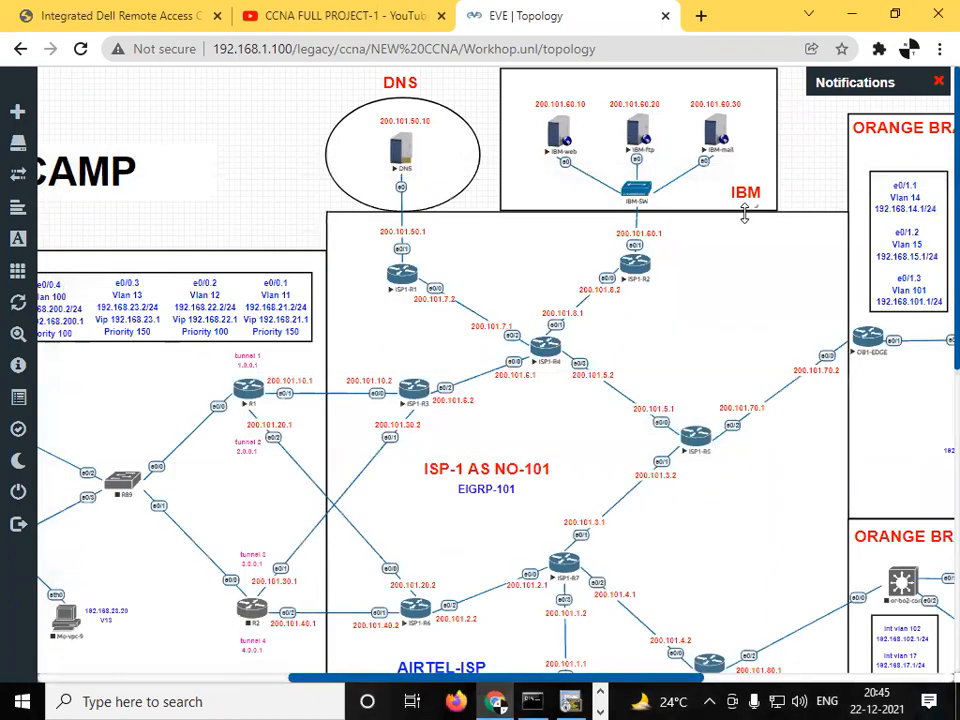
scroll(740, 212, "down", 3)
mouse_move(5, 312)
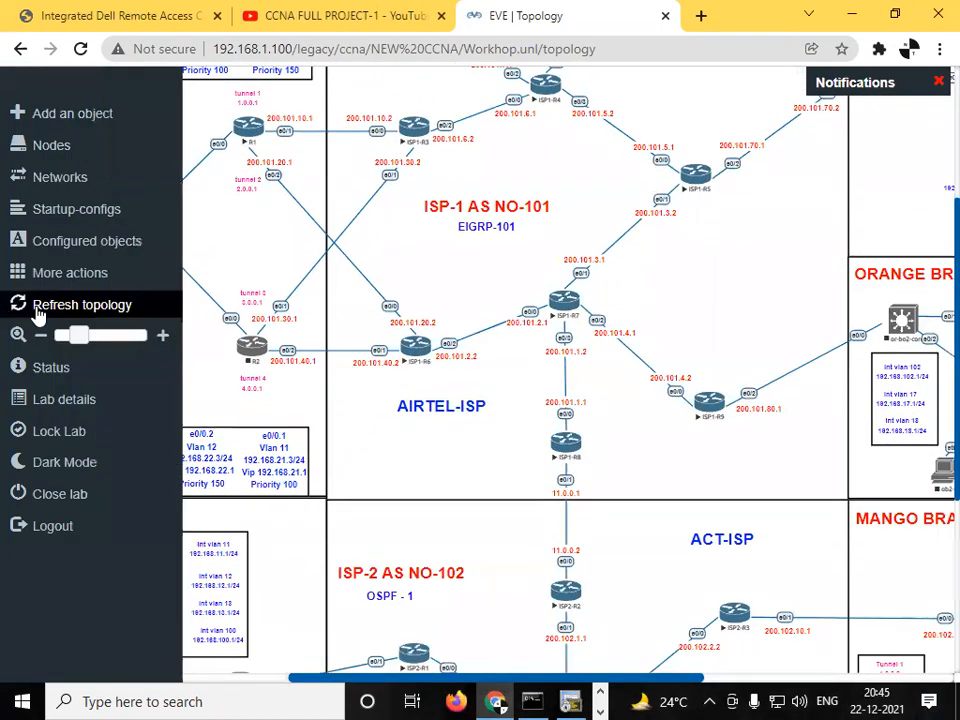
left_click_drag(84, 338, 76, 340)
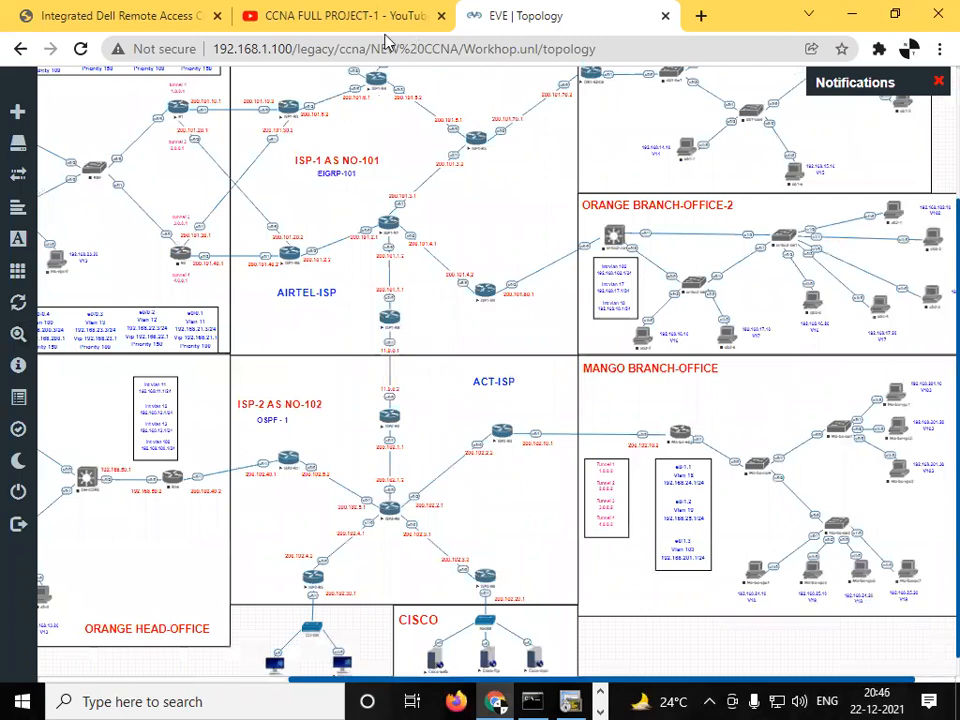
left_click(386, 37)
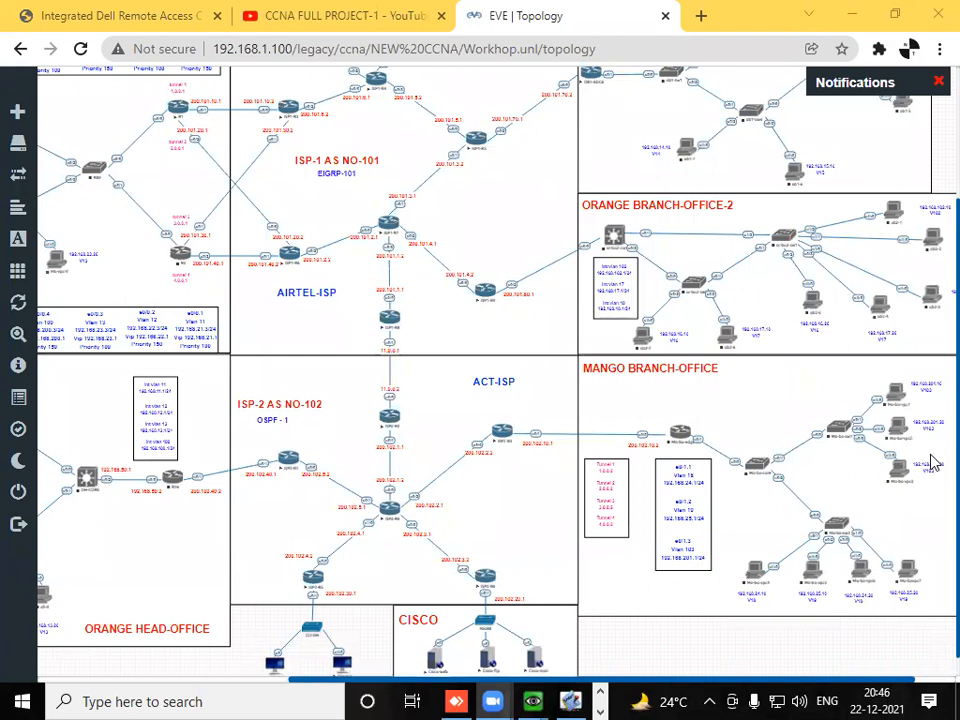
scroll(934, 306, "up", 3)
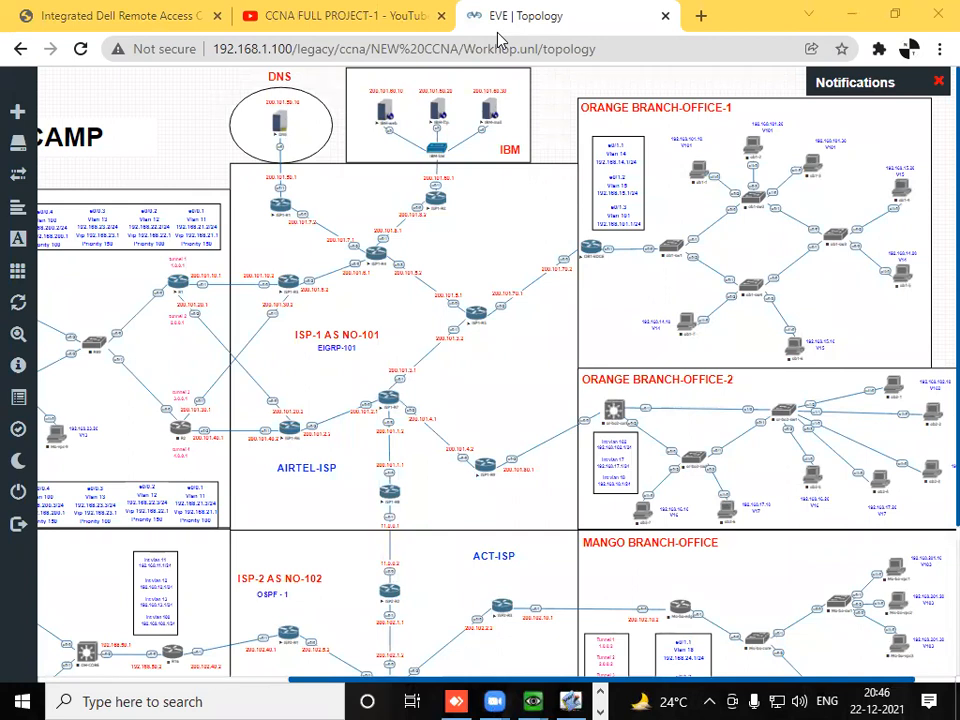
- Write DNS freehand in large underlined letters over the topology and clear the annotation
mouse_move(213, 228)
left_mouse_down()
mouse_move(230, 395)
mouse_move(248, 455)
left_mouse_up()
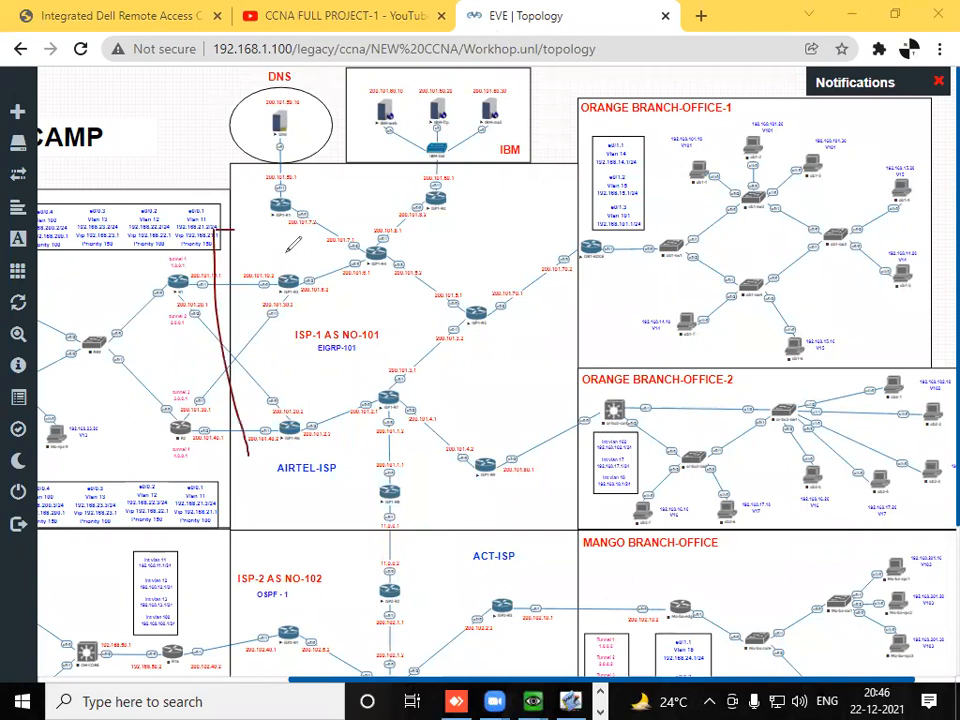
left_click_drag(262, 236, 238, 415)
left_click_drag(352, 243, 351, 380)
left_click_drag(361, 213, 468, 119)
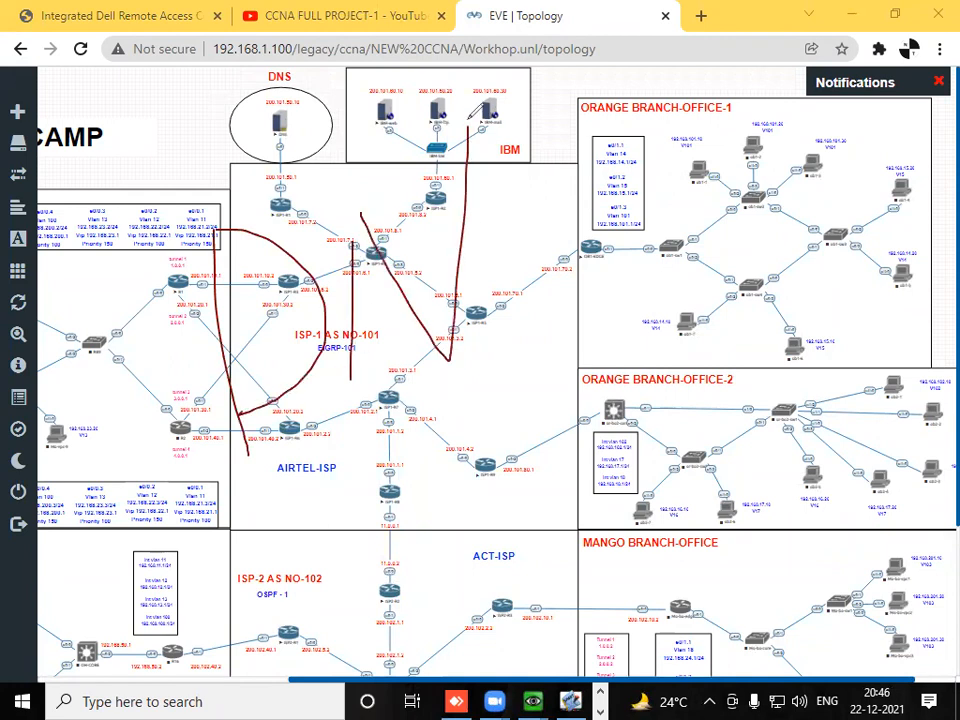
mouse_move(590, 160)
left_mouse_down()
mouse_move(642, 276)
mouse_move(458, 352)
left_mouse_up()
left_click_drag(188, 509, 958, 477)
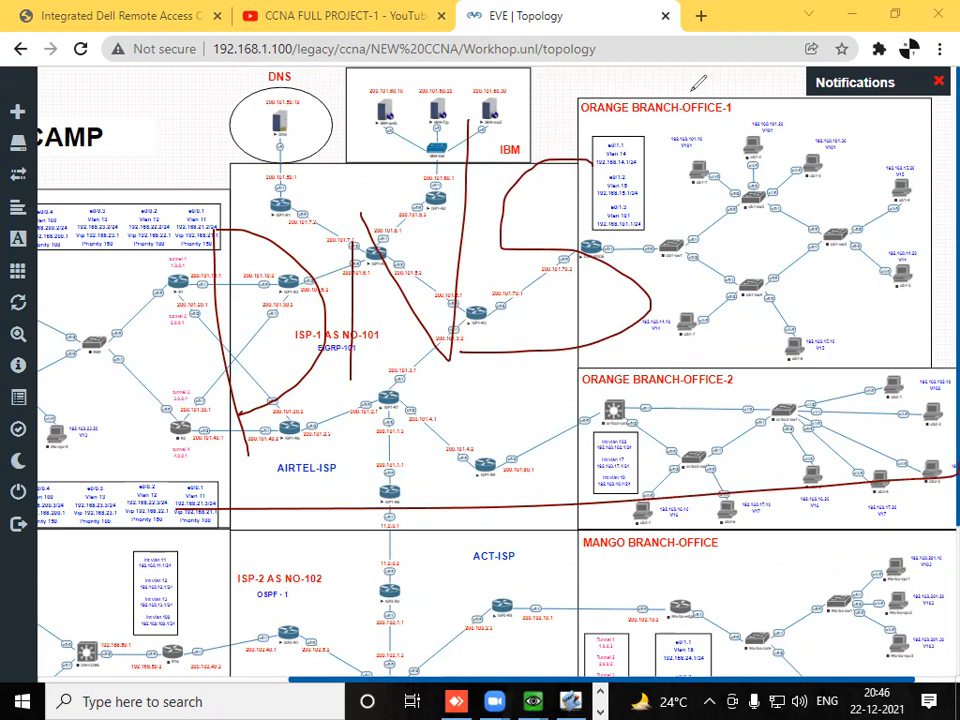
key("Escape")
- Open the console of the DNS server at 200.101.50.10 from the topology
mouse_move(68, 282)
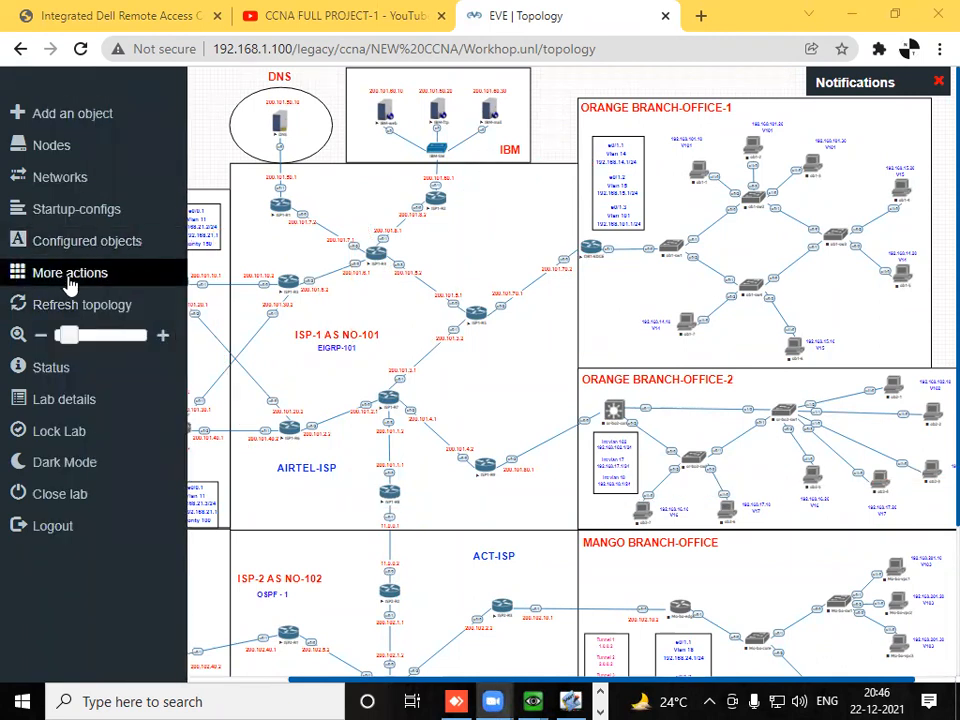
left_click_drag(68, 335, 103, 335)
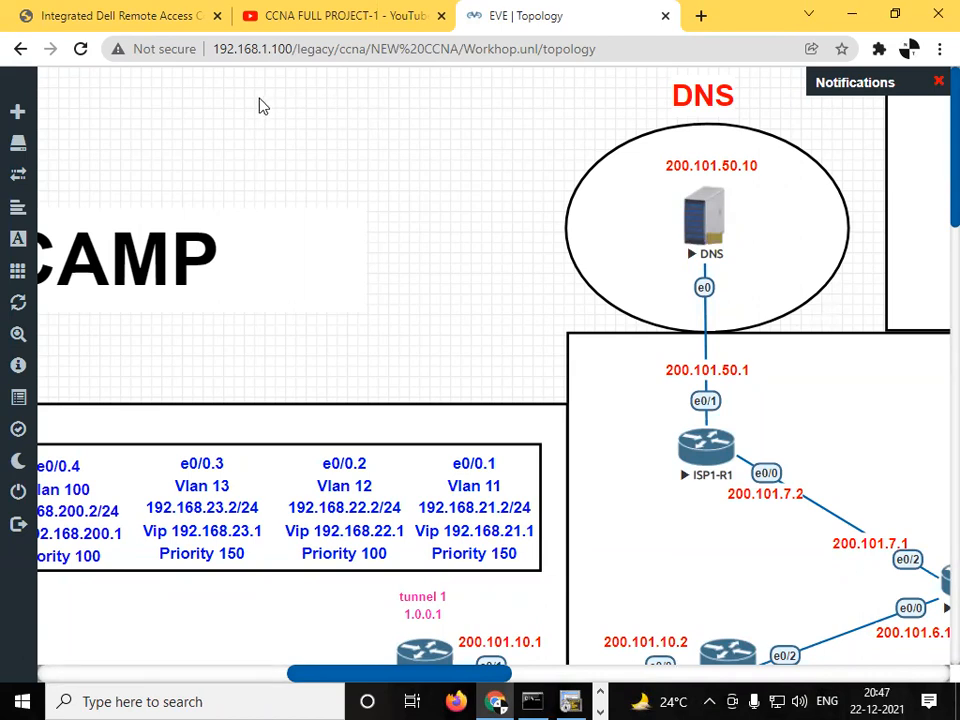
left_click(708, 220)
left_click(535, 177)
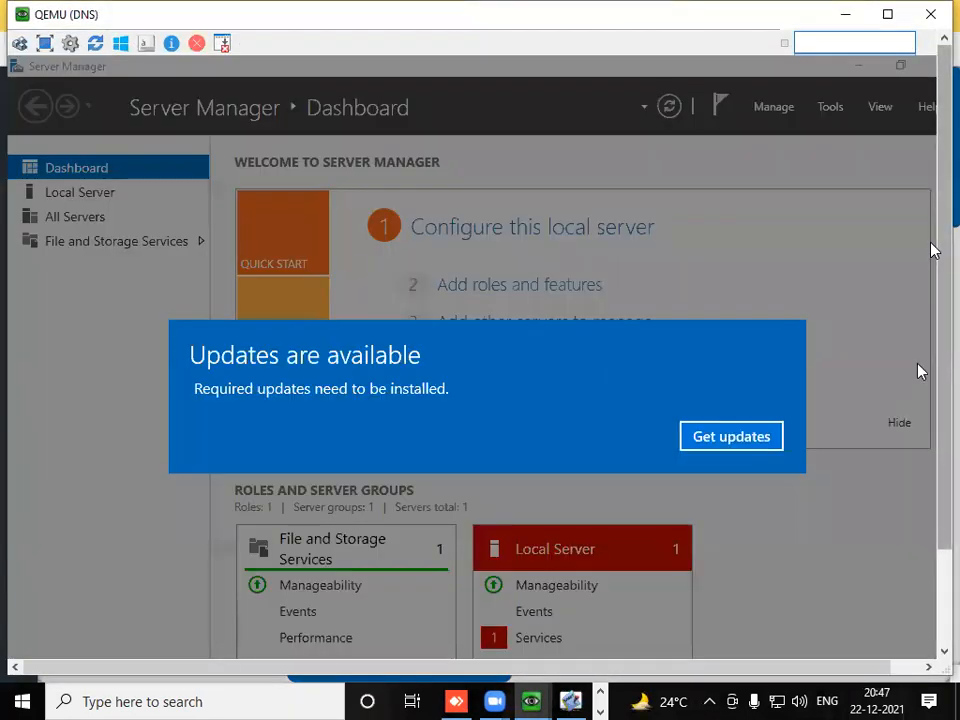
- Dismiss the available updates notice and clear the Settings and Server Manager windows off the DNS server's desktop
left_click(774, 424)
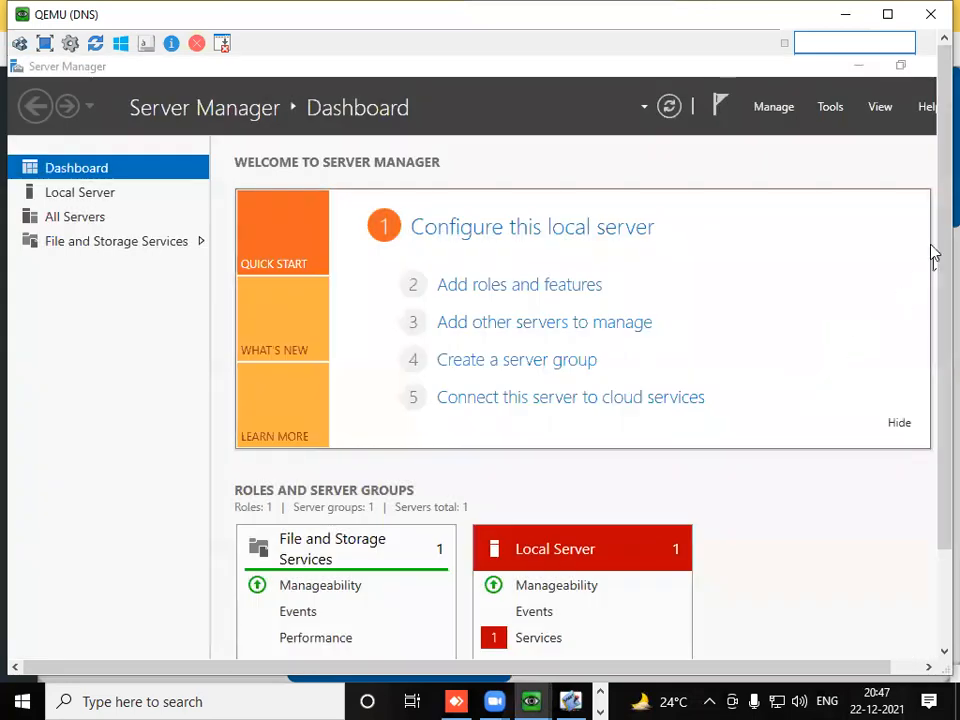
left_click_drag(941, 343, 930, 296)
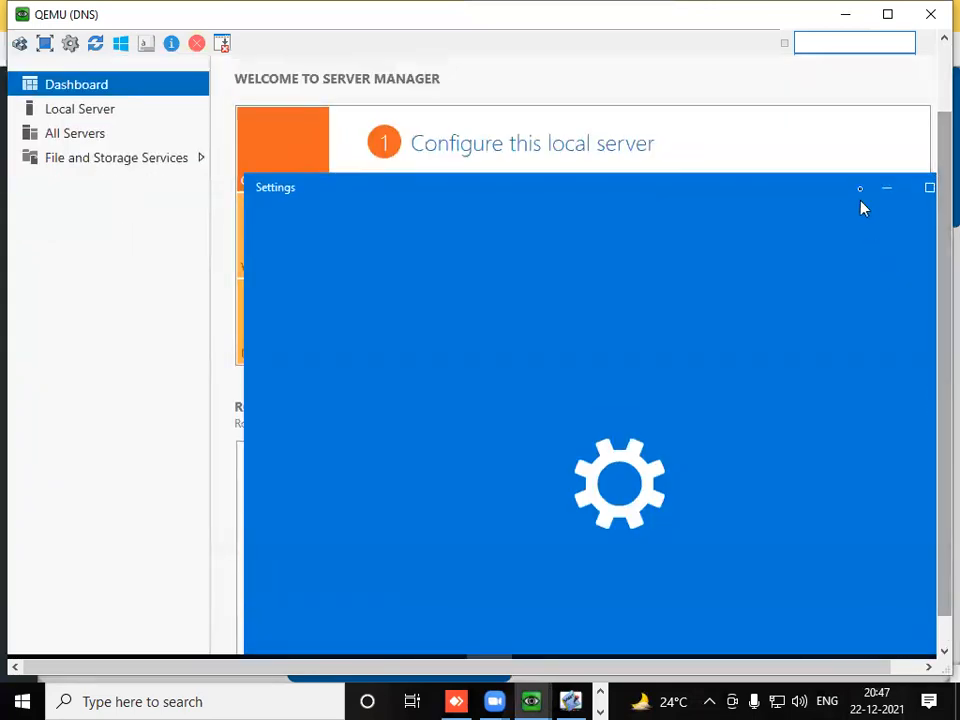
left_click(931, 190)
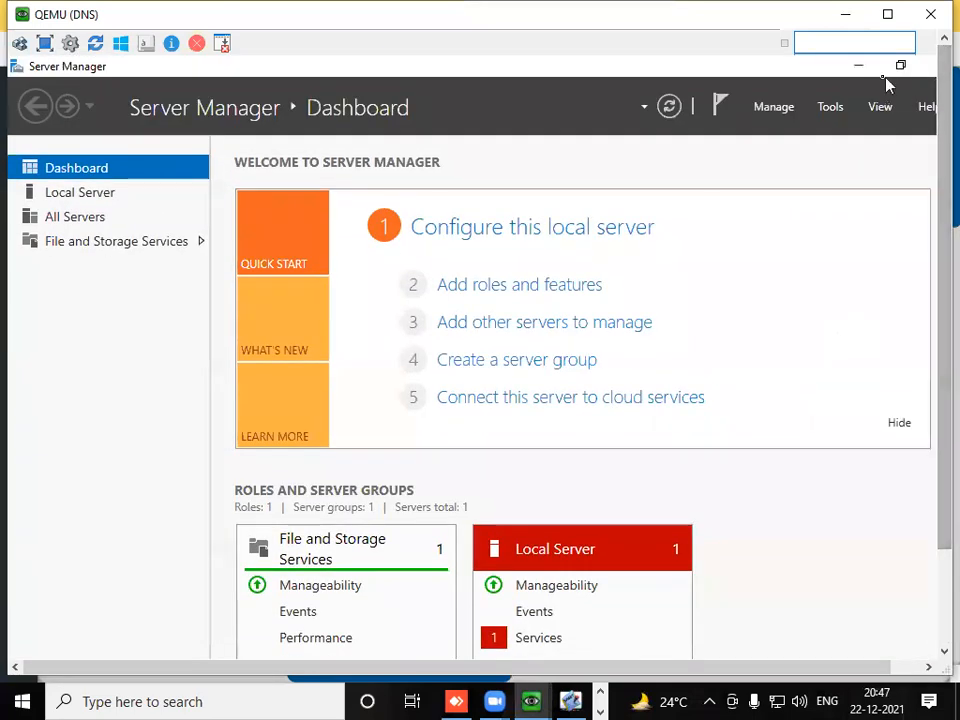
left_click(931, 64)
left_click_drag(941, 110, 925, 362)
- Open the Ethernet adapter's IPv4 properties through ncpa.cpl and switch it to a manually specified IP address
left_click(41, 641)
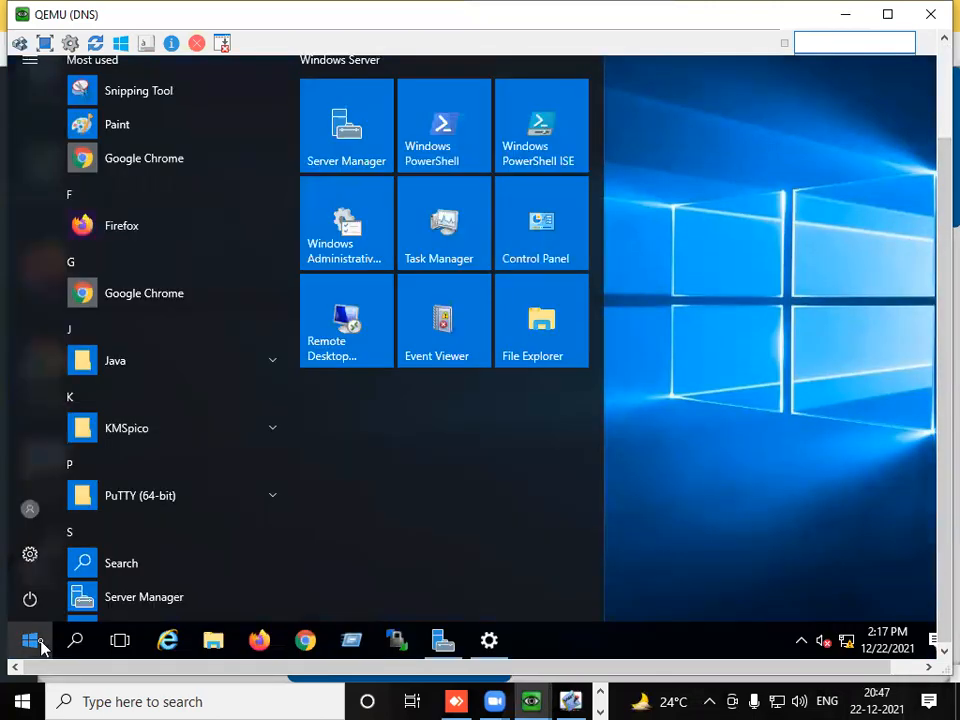
left_click(41, 646)
type("ncpa.cpl")
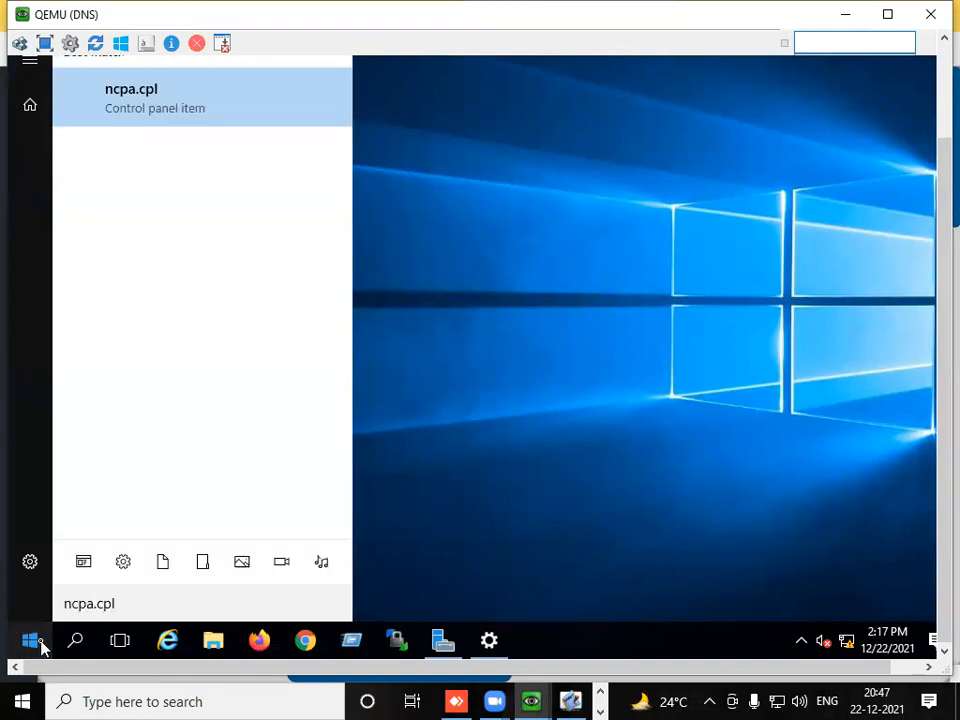
key("Return")
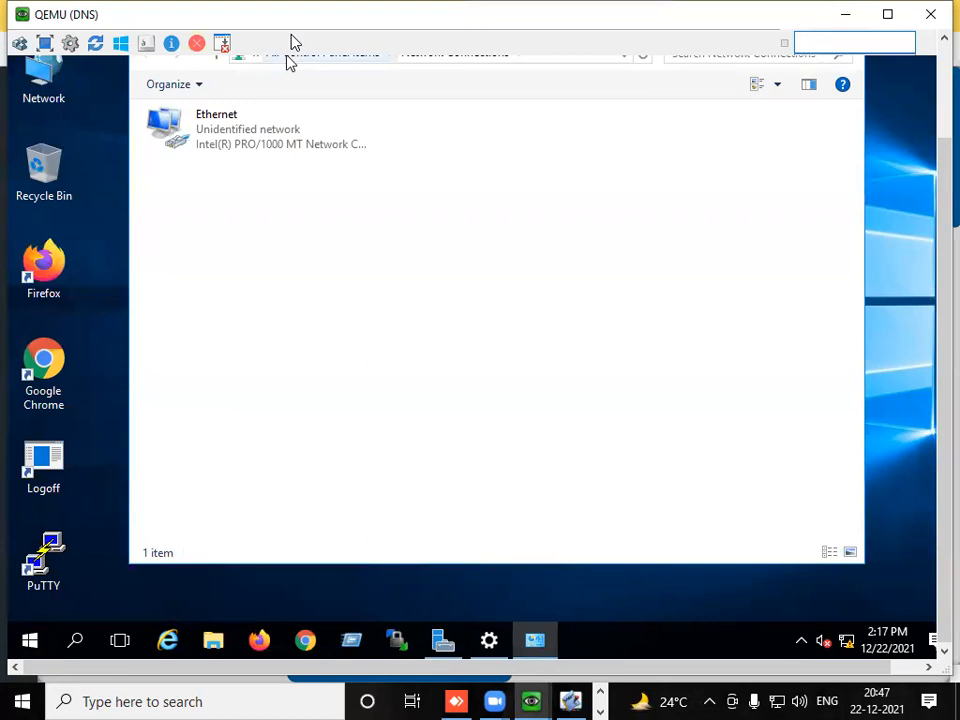
double_click(287, 133)
left_click(394, 446)
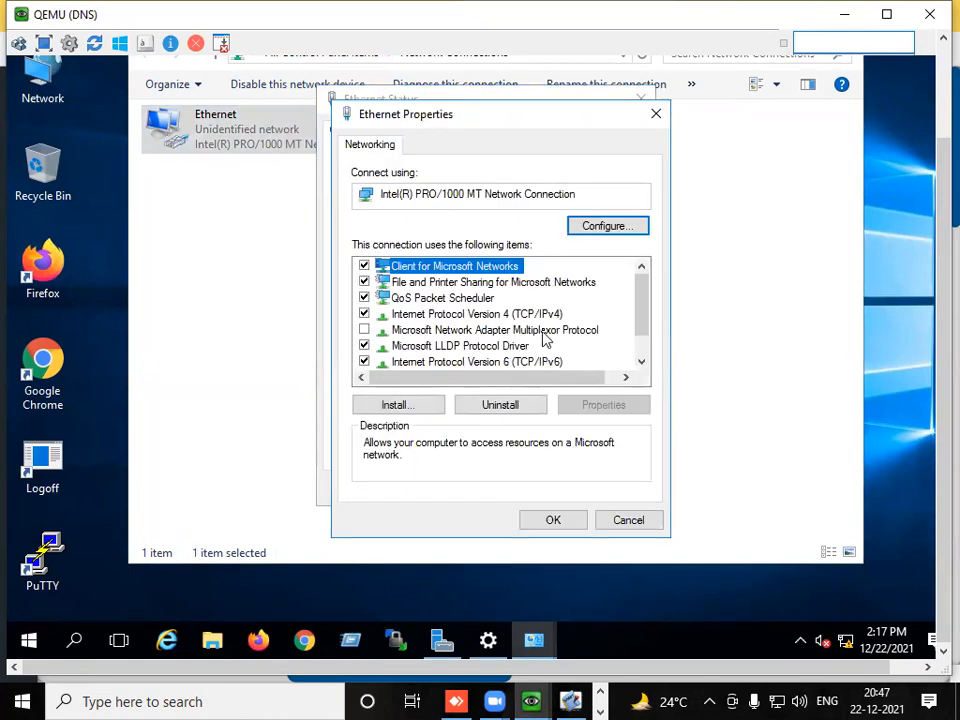
double_click(544, 315)
left_click(489, 321)
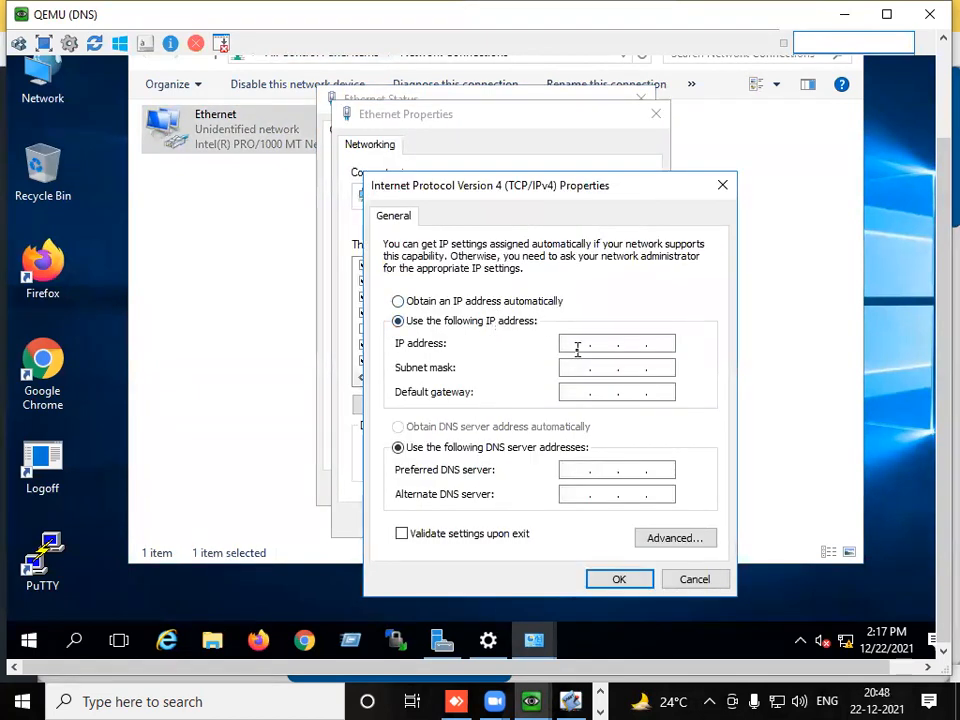
- Set the DNS server's IP address to 200.101.50.10 with subnet mask 255.255.255.0
key("Right")
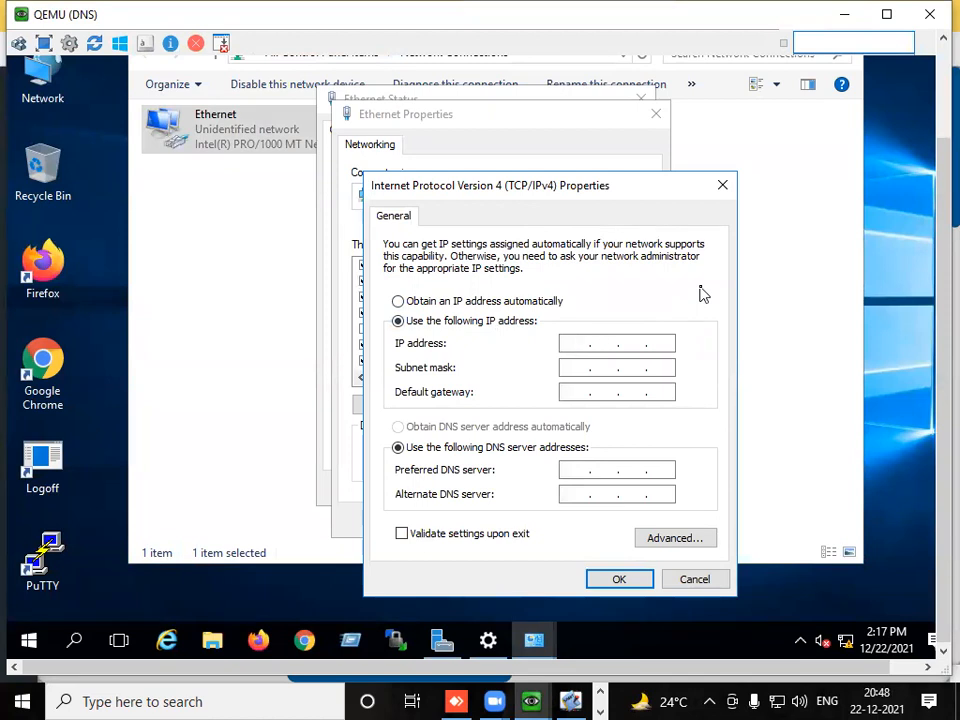
type("200 . 101 . ")
type("50 ")
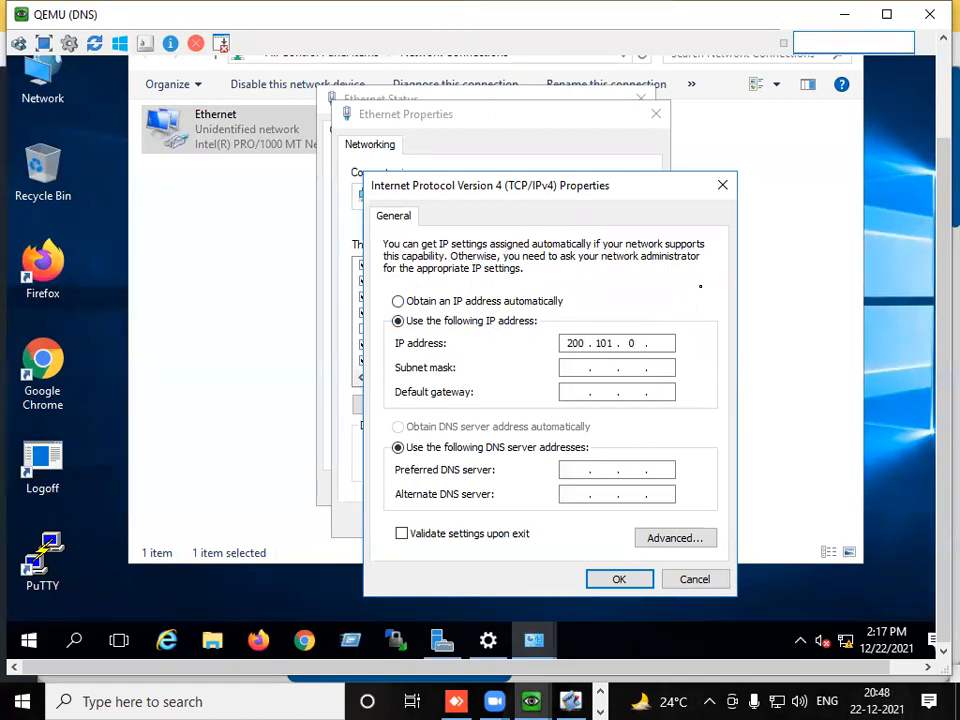
type(". 10")
key("Tab")
key("Tab")
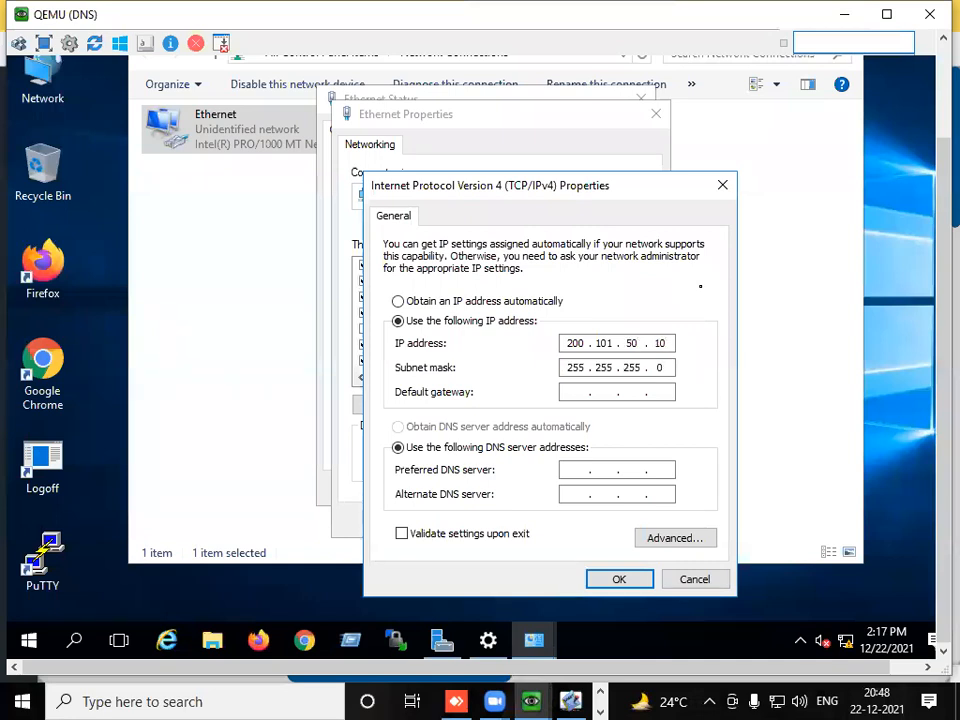
- Set the default gateway to 200.101.50.1, then apply the IPv4 settings and close the Ethernet dialogs
type("200 . 101..")
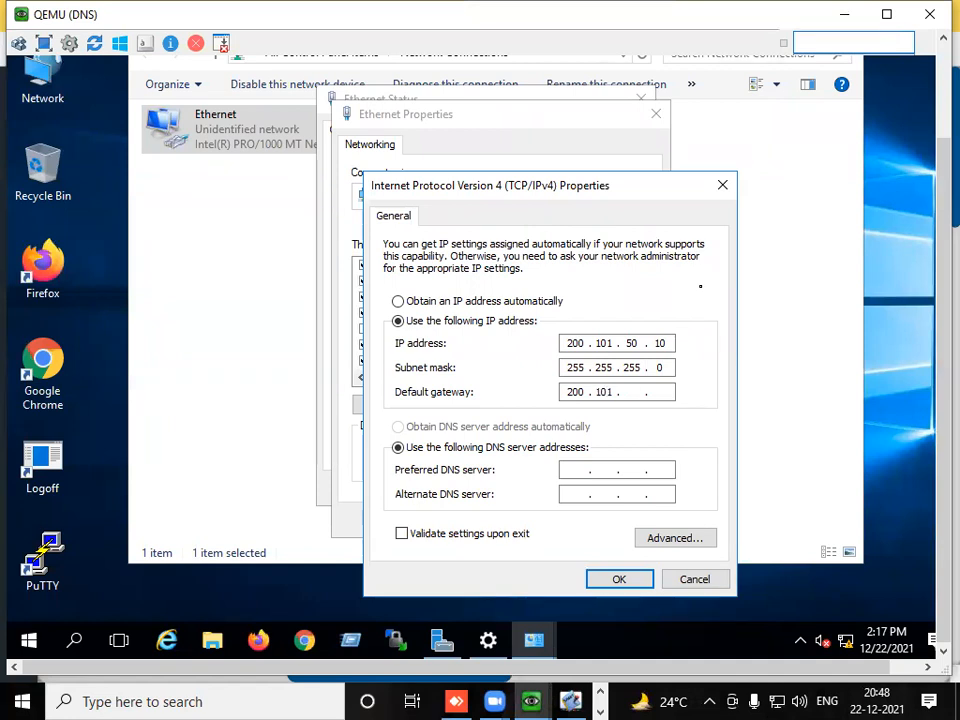
type("50")
type("1")
left_click(602, 584)
left_click(553, 520)
left_click(634, 497)
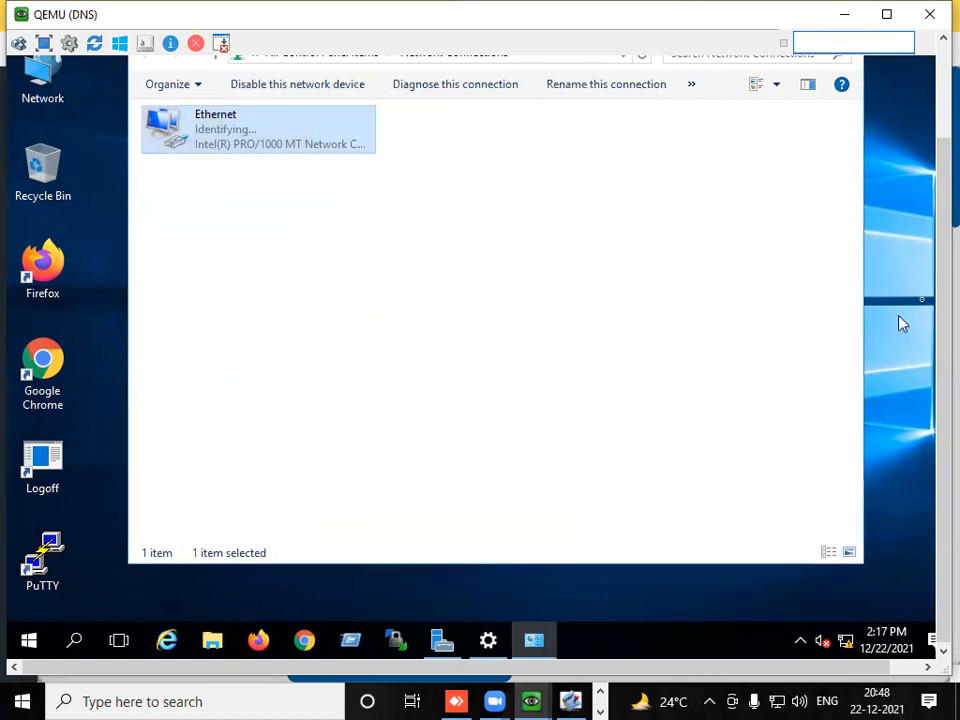
- Close the Network Connections window and dismiss the network discovery prompt without answering it
scroll(910, 290, "up", 3)
left_click(844, 139)
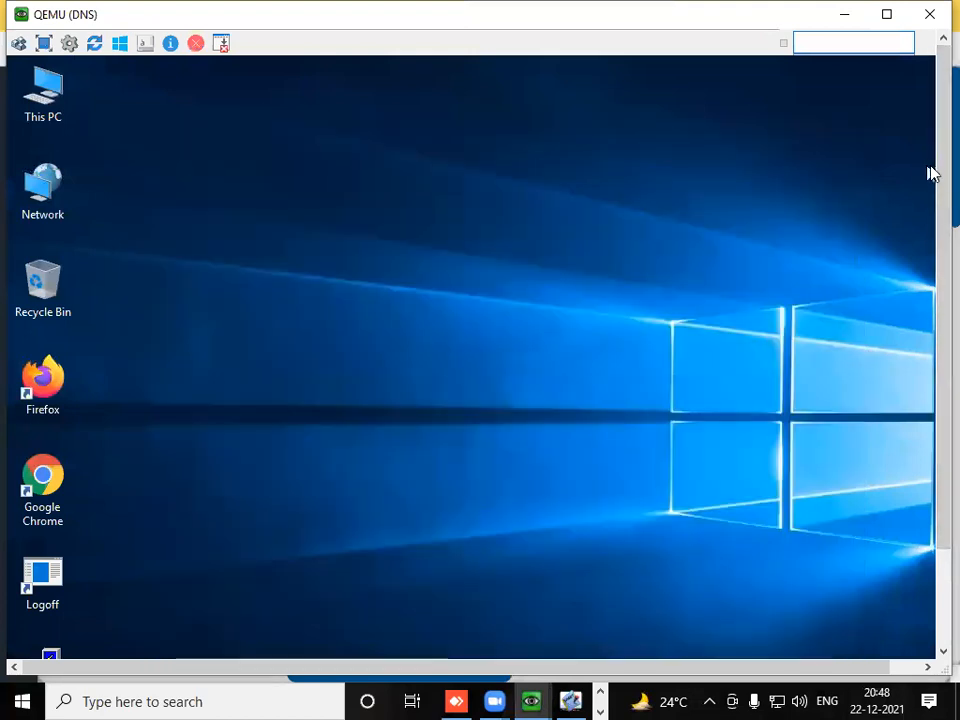
scroll(925, 173, "down", 3)
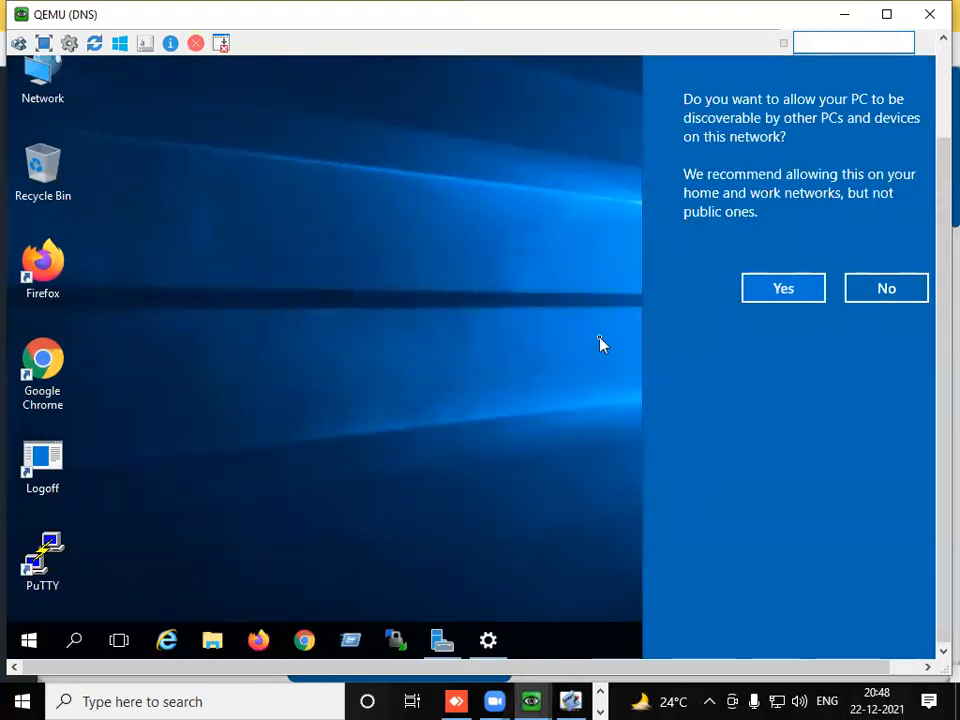
left_click(600, 343)
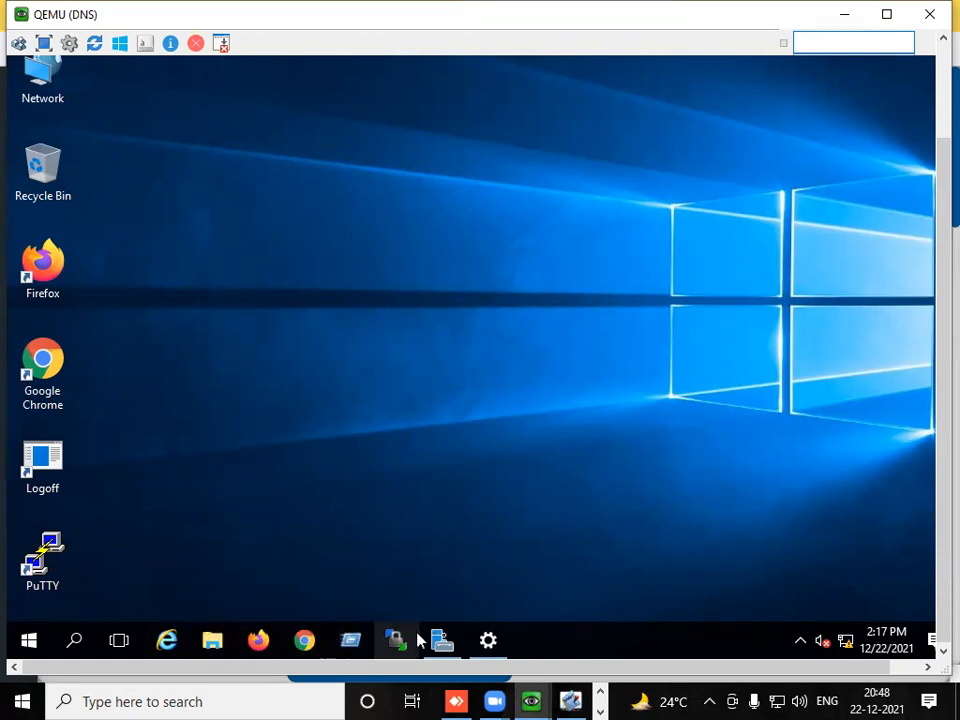
- Start adding roles and features in Server Manager, using a role-based installation on server2016
mouse_move(446, 646)
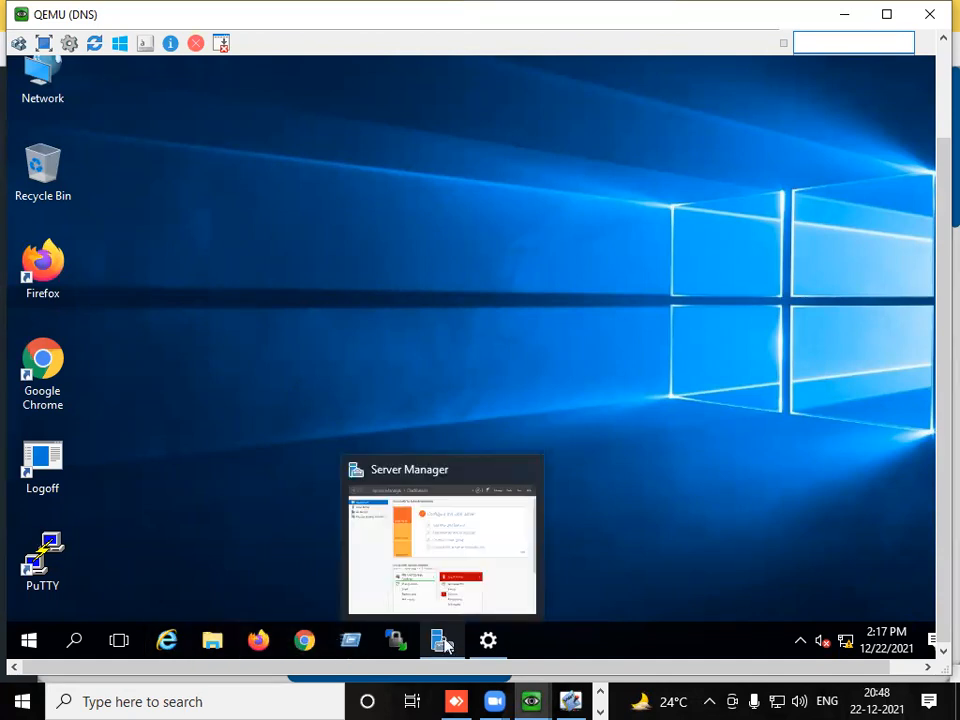
left_click(446, 646)
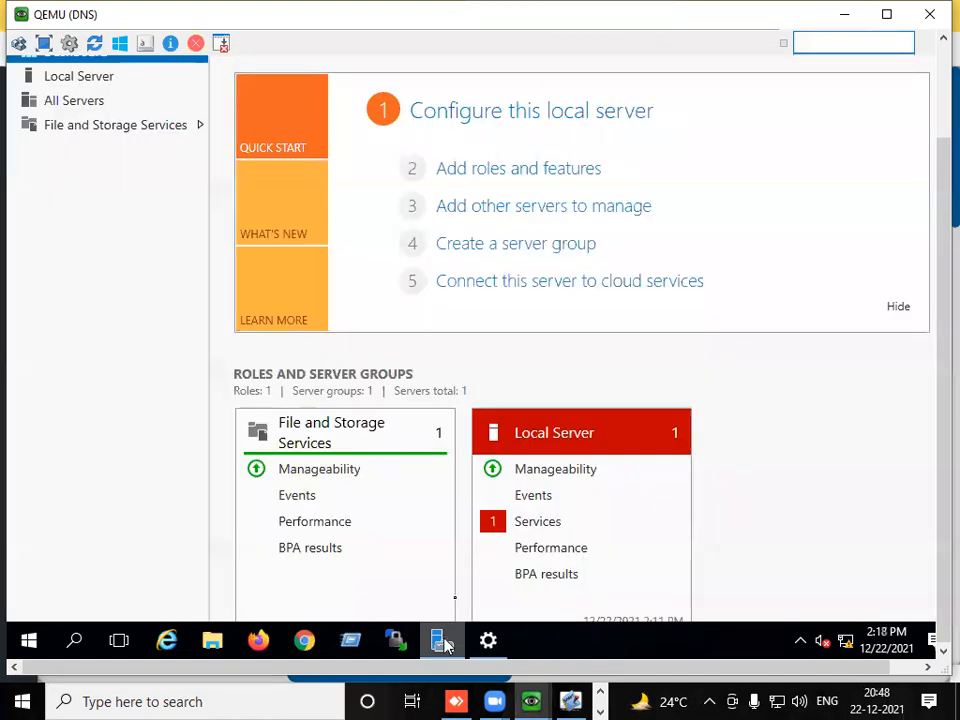
left_click(510, 170)
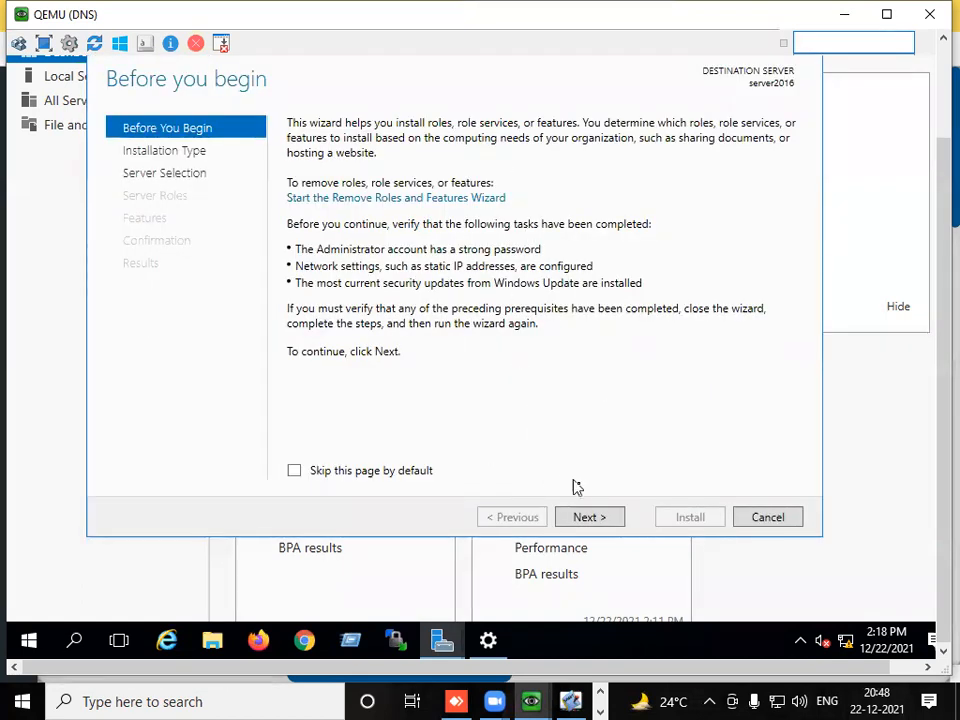
left_click(592, 519)
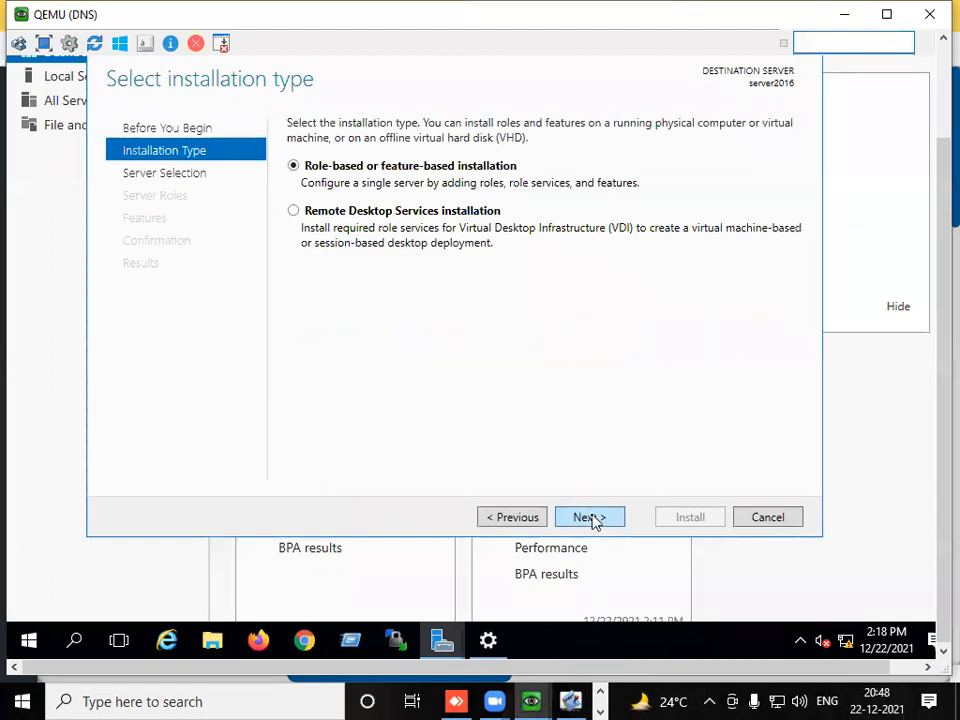
left_click(590, 518)
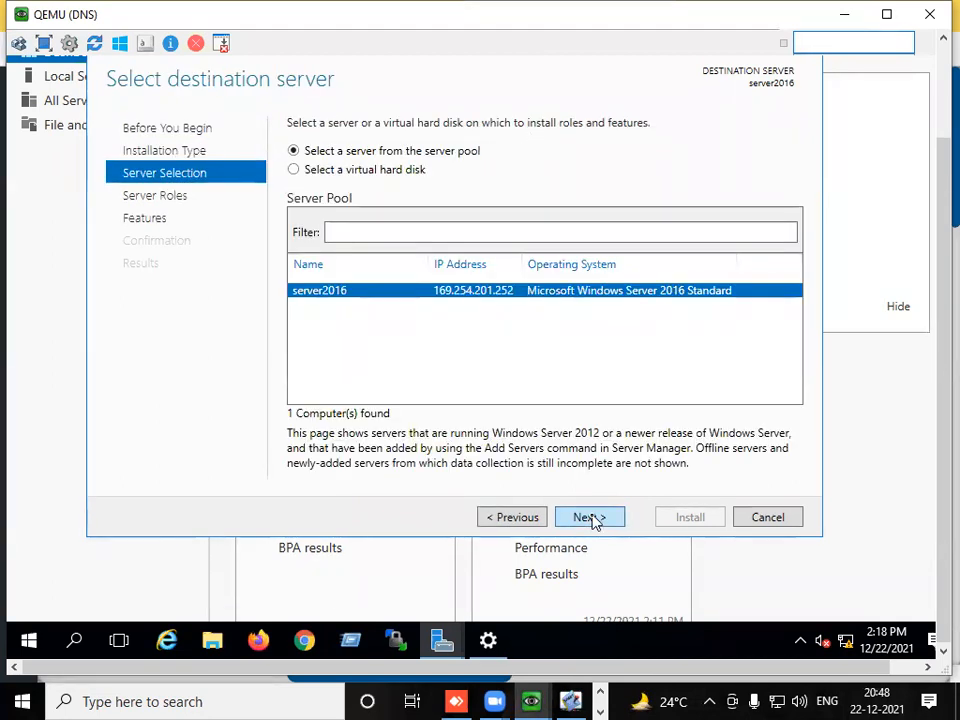
left_click(591, 519)
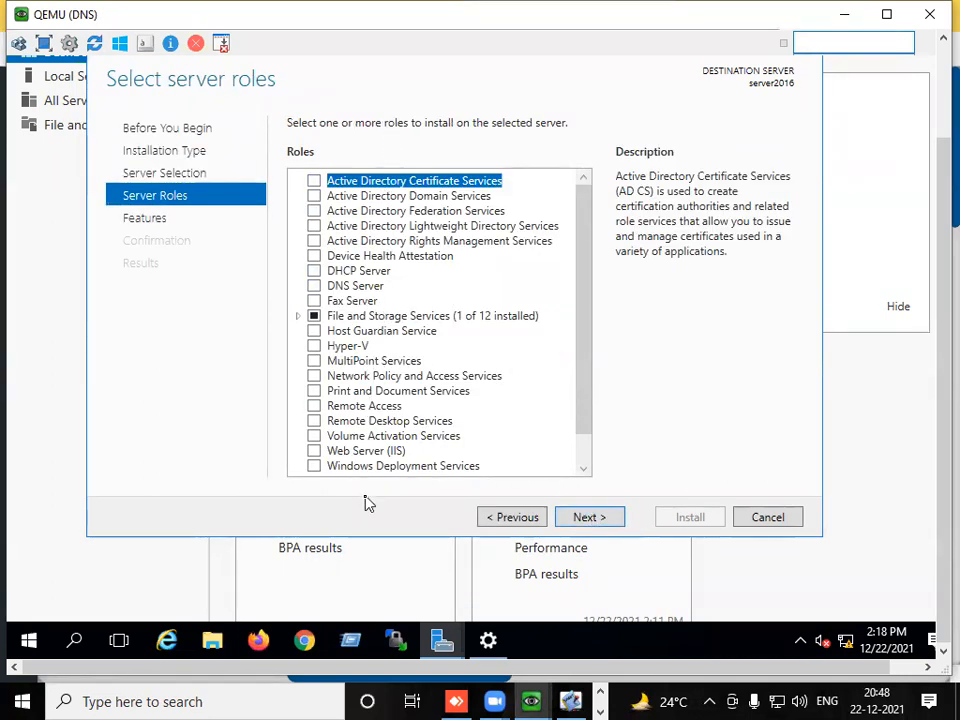
- Select the DNS Server role for installation, including its required DNS Server Tools
left_click(389, 197)
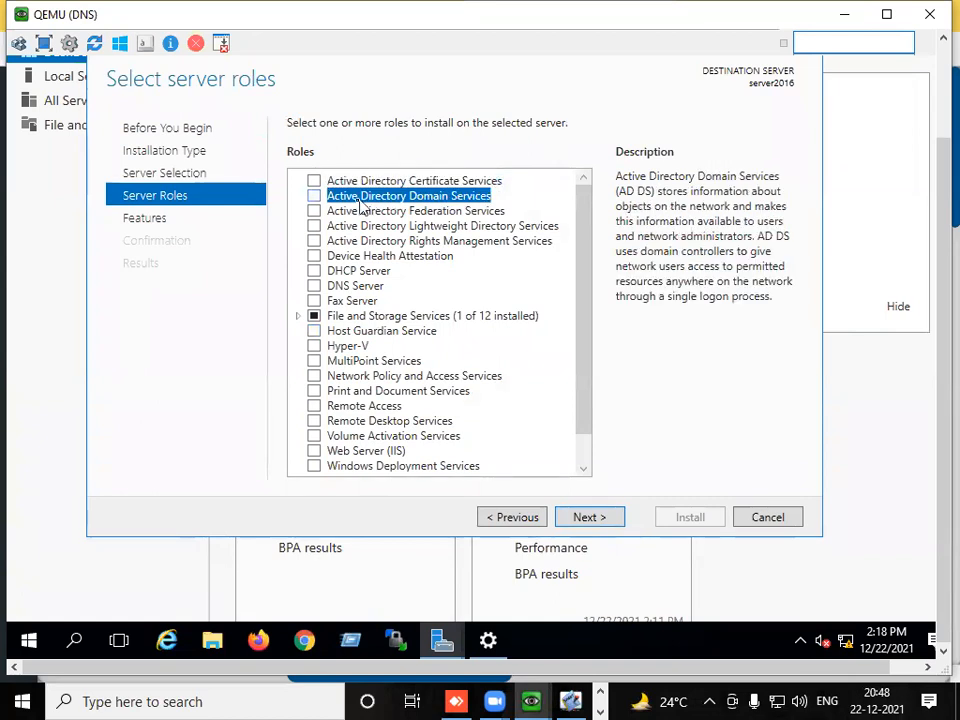
left_click(386, 274)
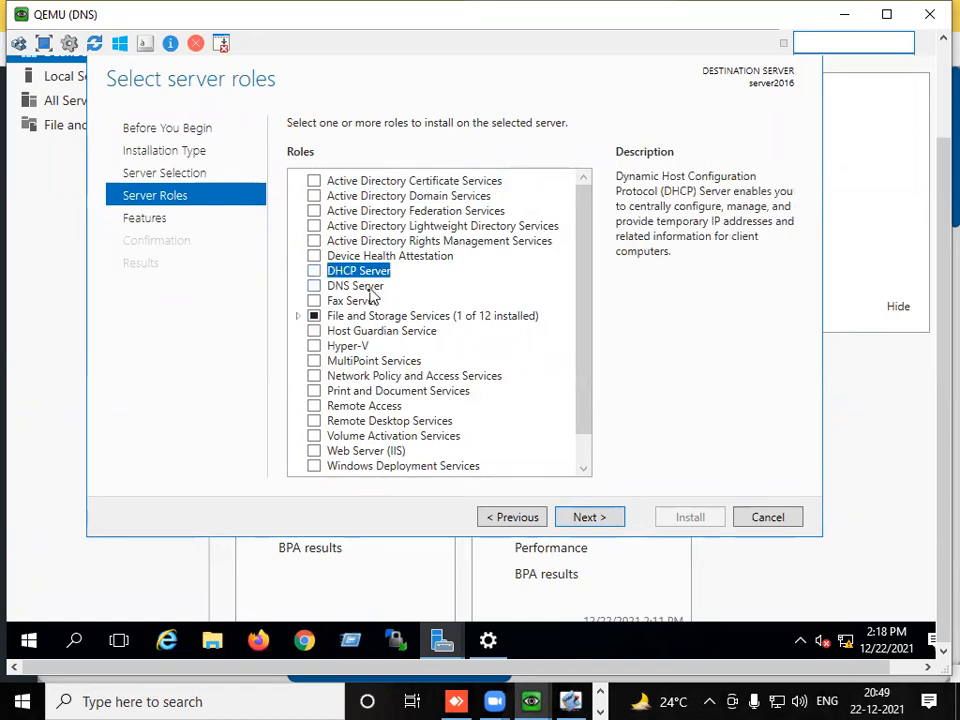
left_click(368, 288)
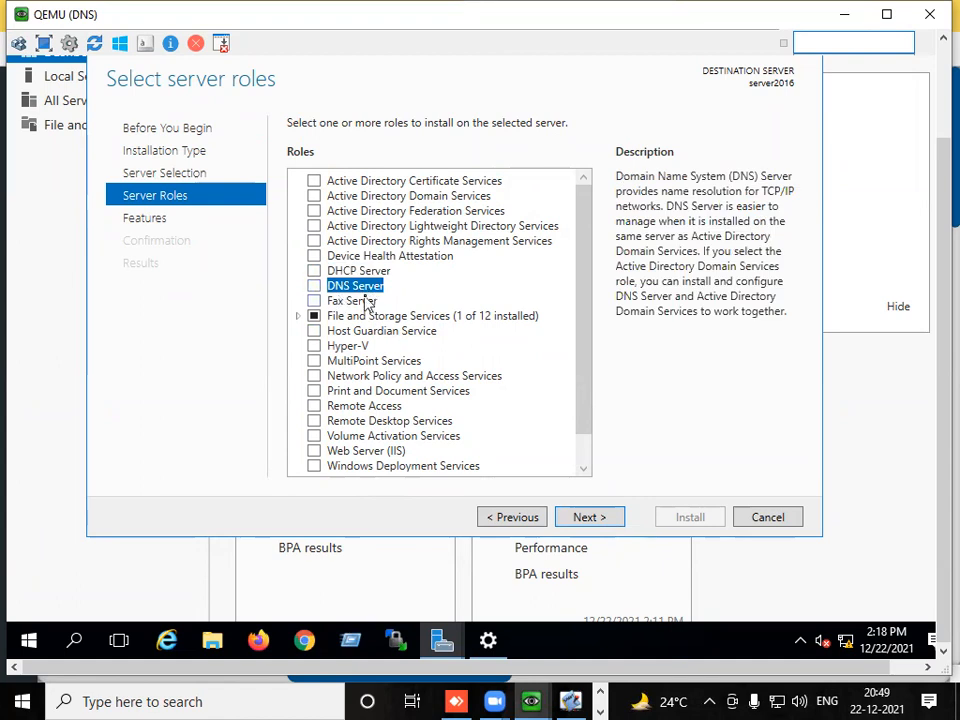
left_click(361, 453)
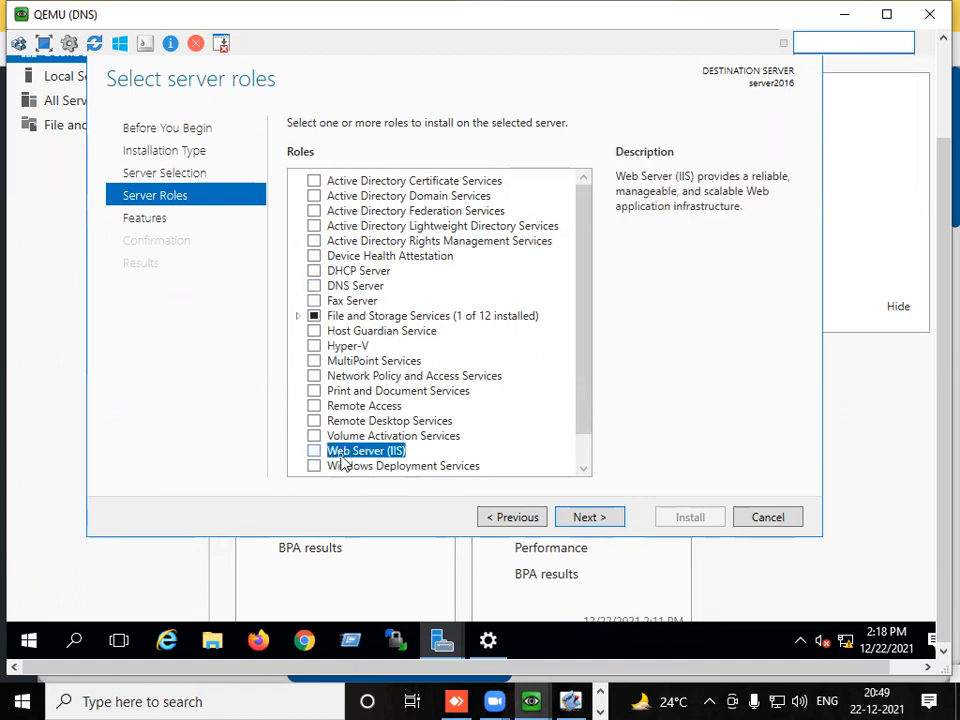
left_click(340, 287)
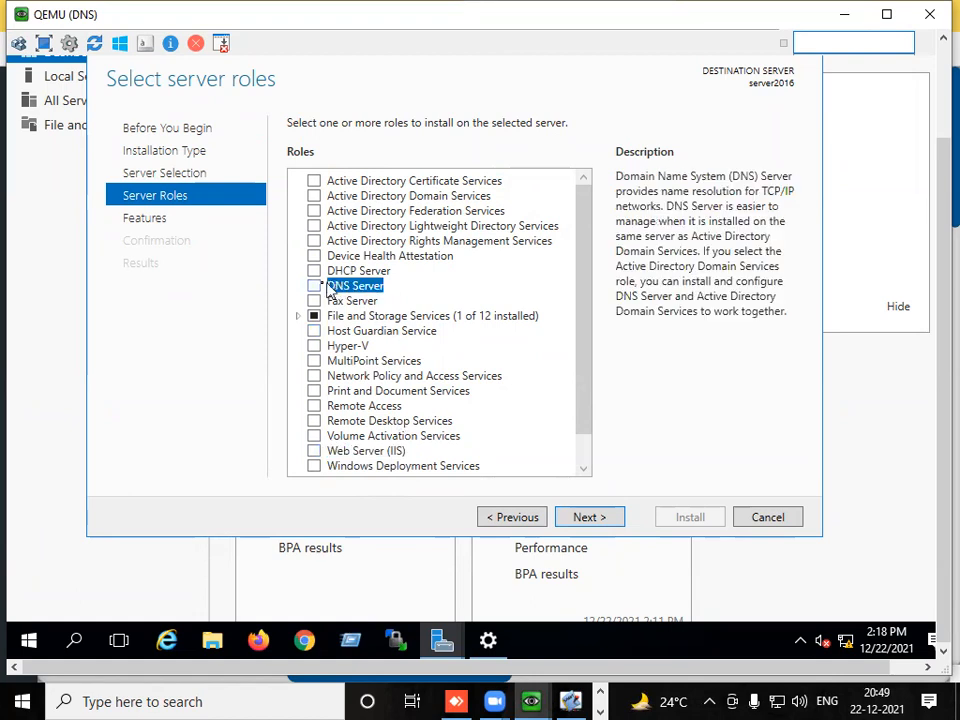
left_click(314, 286)
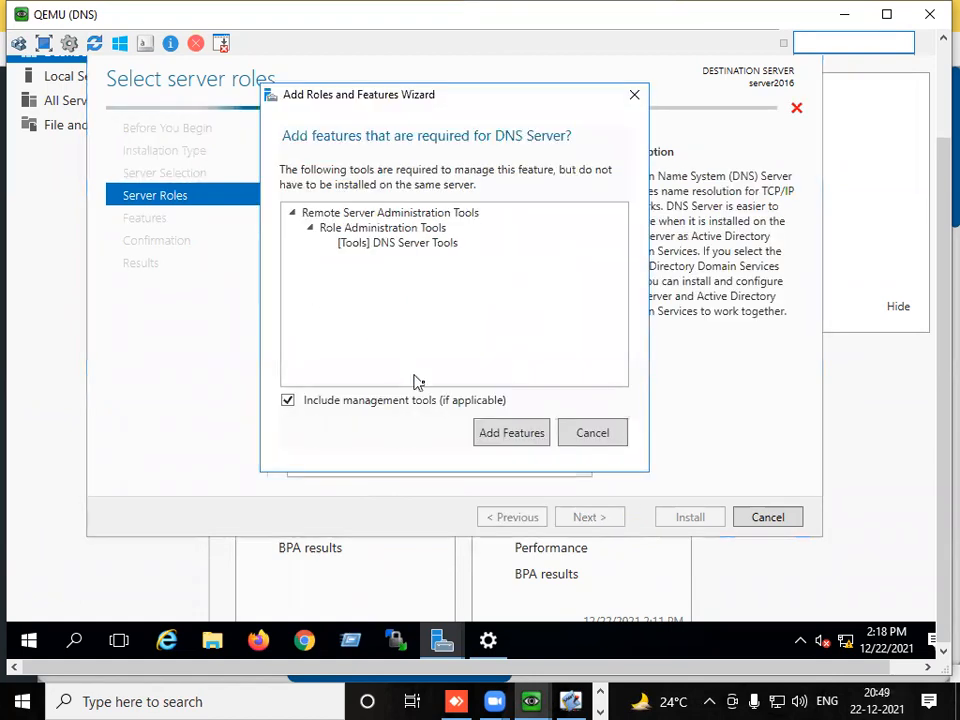
left_click(496, 438)
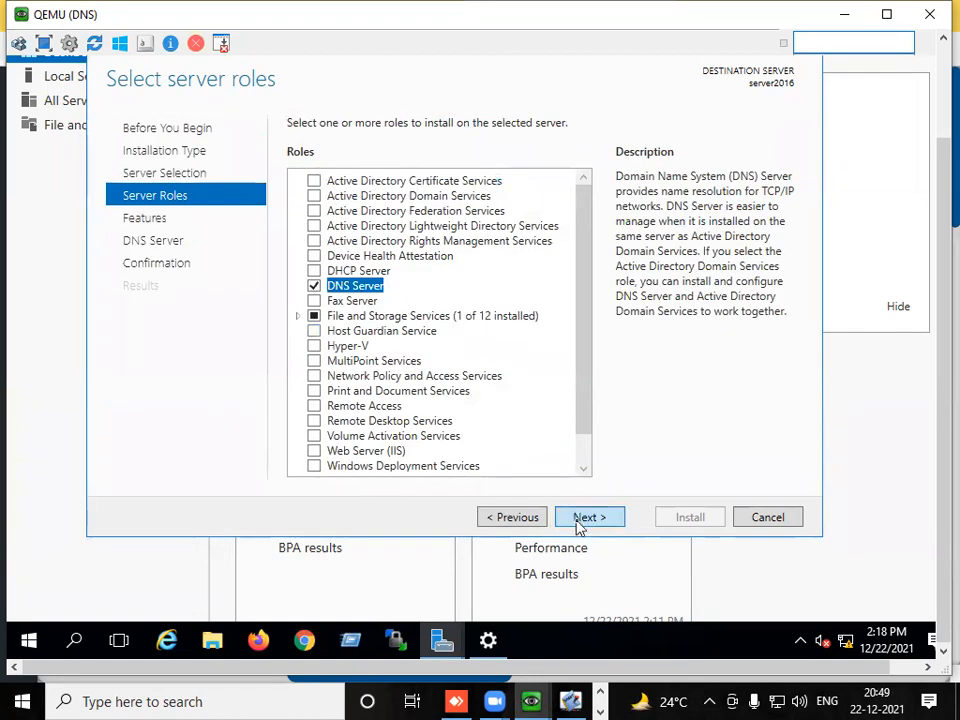
- Accept the remaining wizard defaults, install the DNS Server role and close the wizard when installation finishes
left_click(578, 524)
left_click(578, 524)
left_click(578, 524)
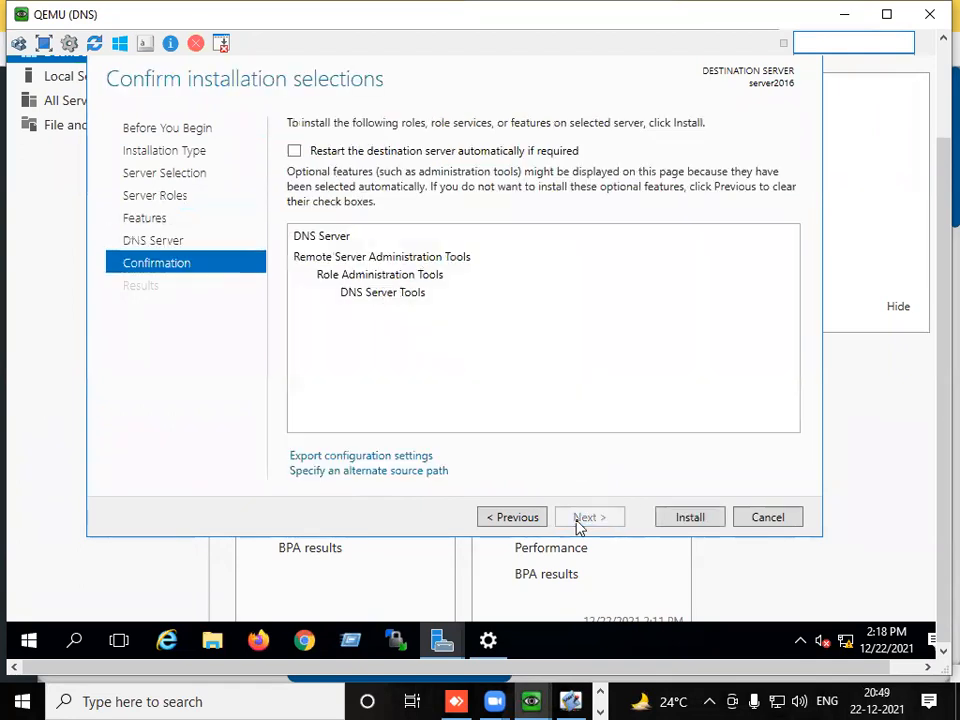
left_click(675, 525)
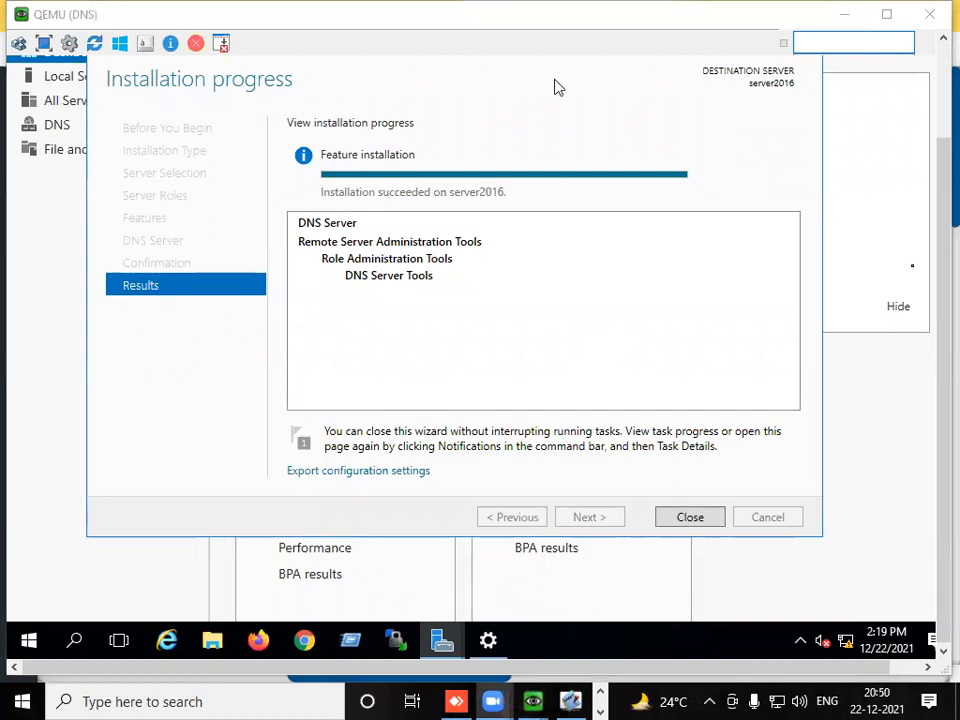
left_click(685, 517)
- Open DNS Manager from Server Manager's administrative tools
left_click_drag(938, 259, 936, 113)
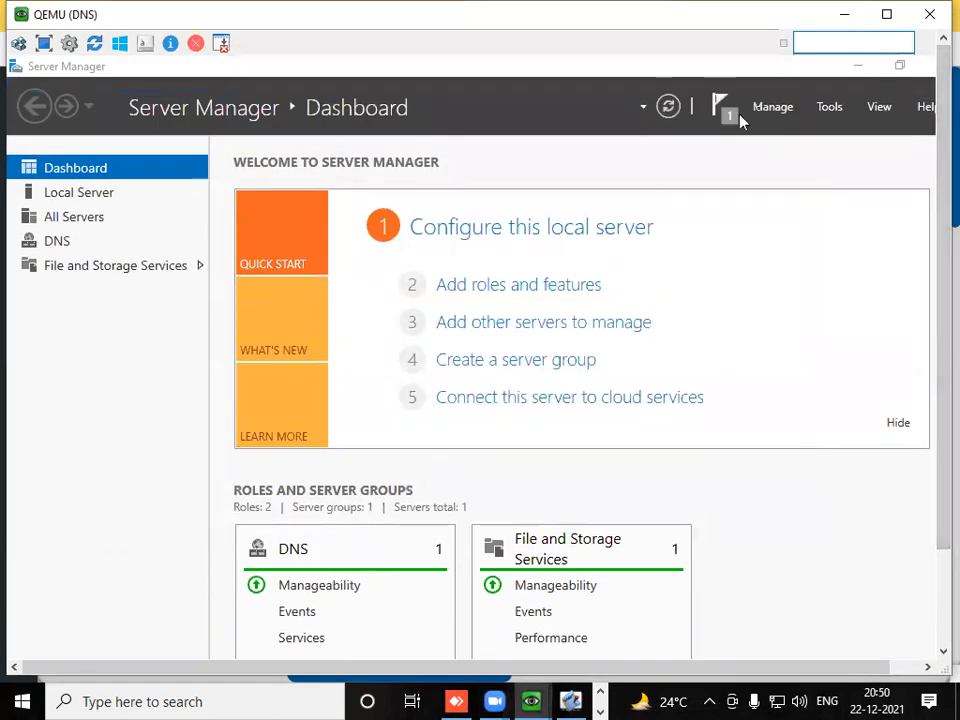
left_click(768, 108)
left_click(829, 112)
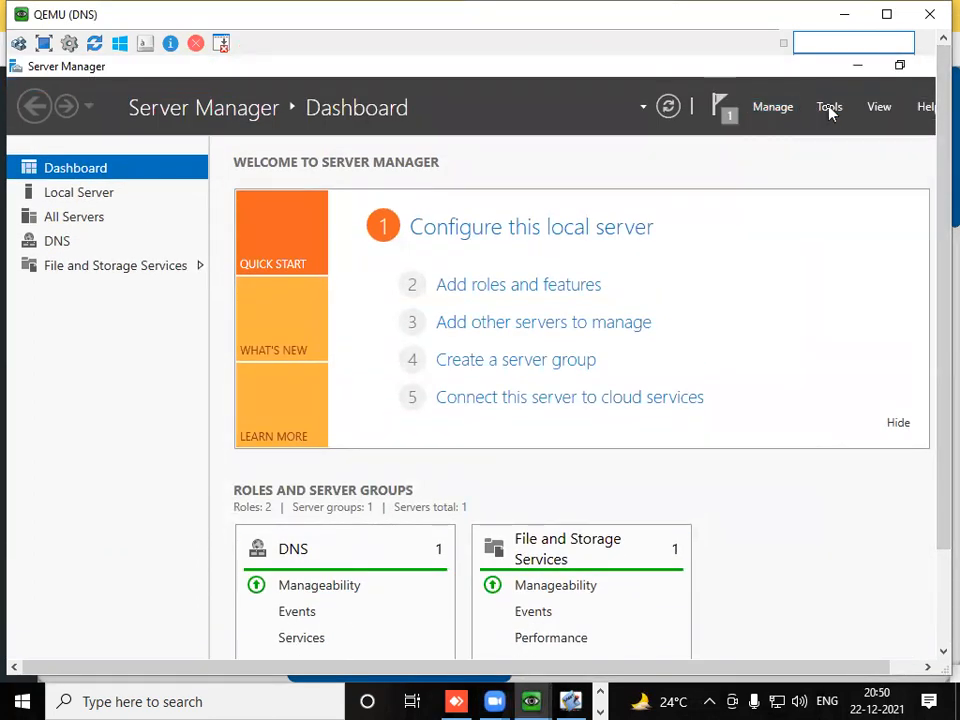
left_click(829, 112)
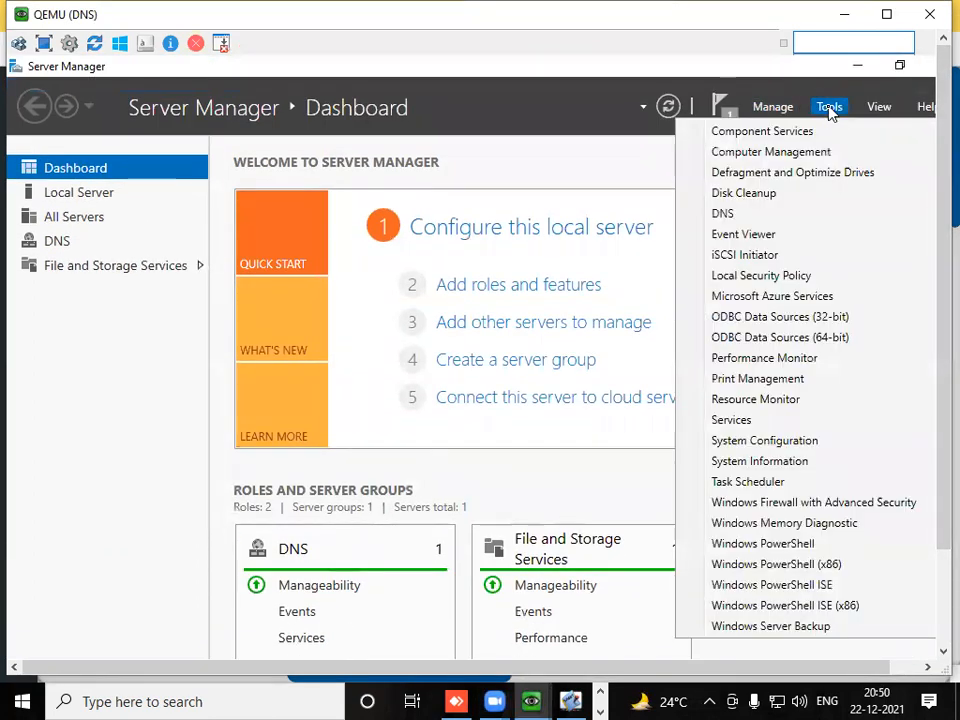
left_click(740, 214)
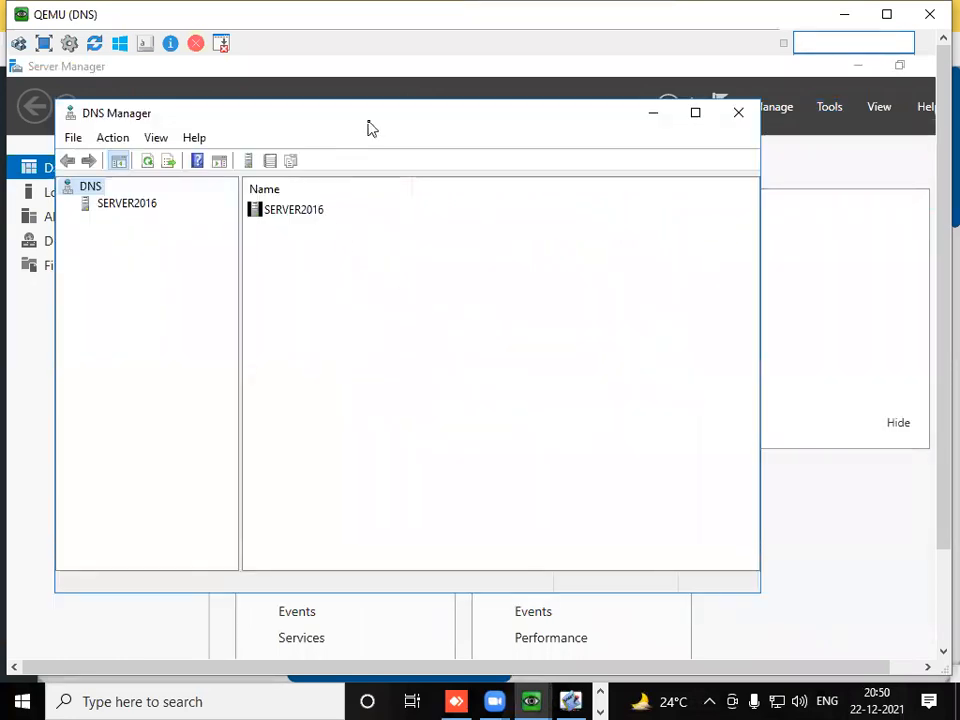
- Maximize DNS Manager, expand SERVER2016 and look through its Forward and Reverse Lookup Zones
double_click(367, 120)
double_click(90, 157)
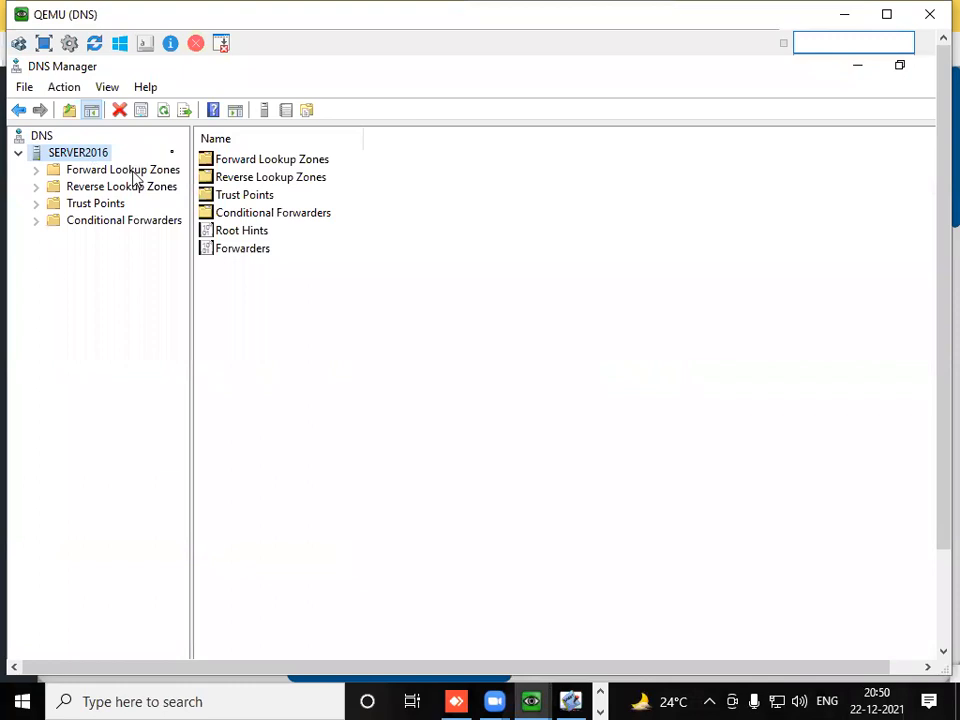
left_click(132, 172)
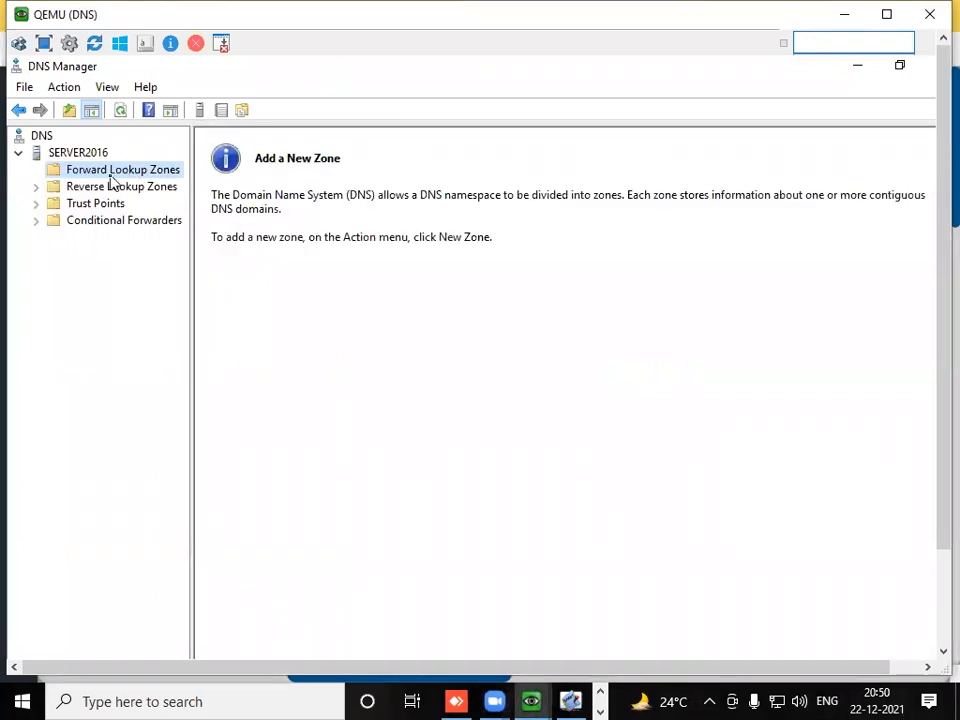
left_click(112, 189)
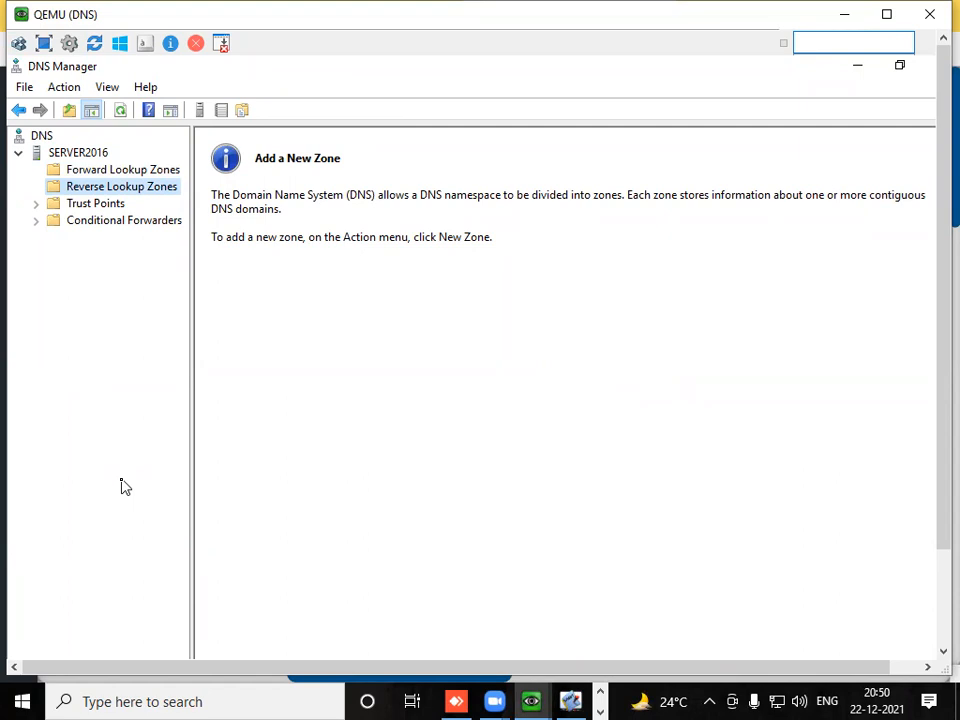
left_click(141, 172)
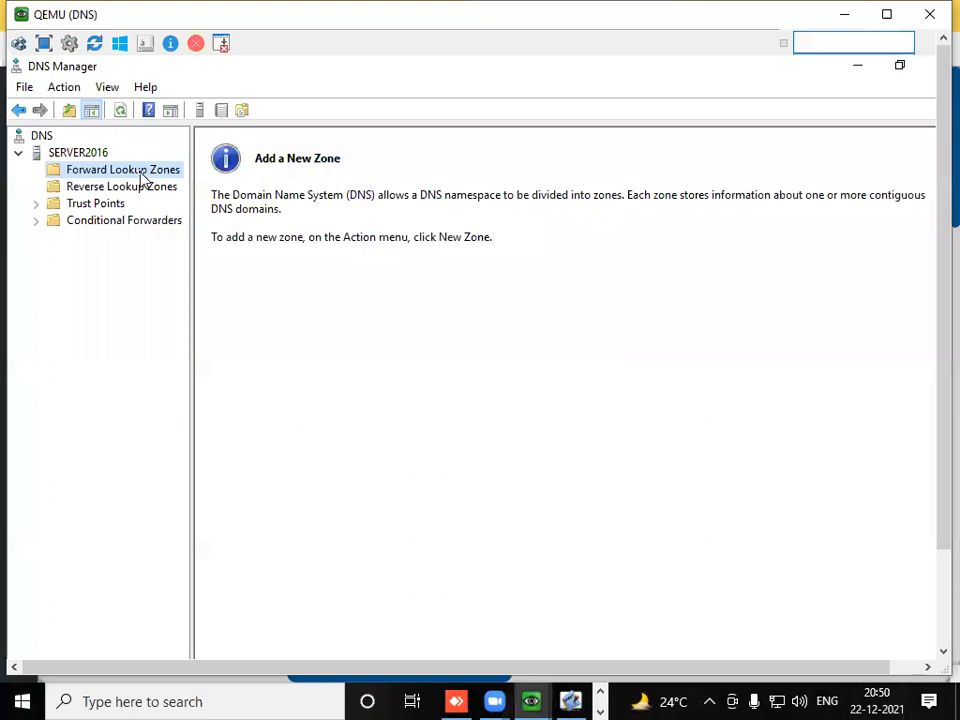
left_click(143, 190)
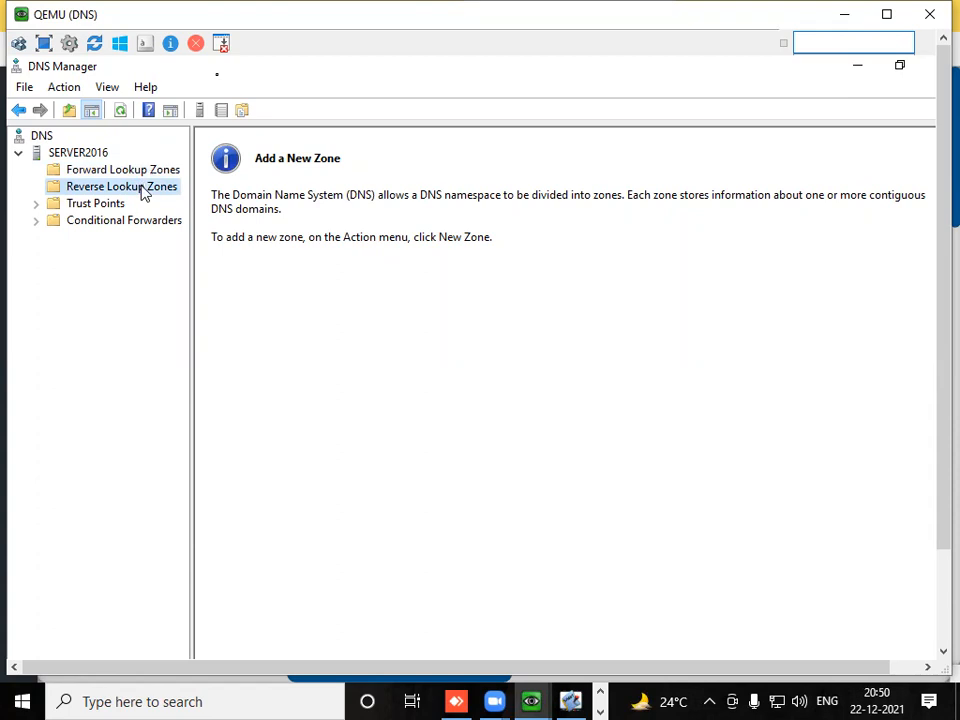
left_click(156, 172)
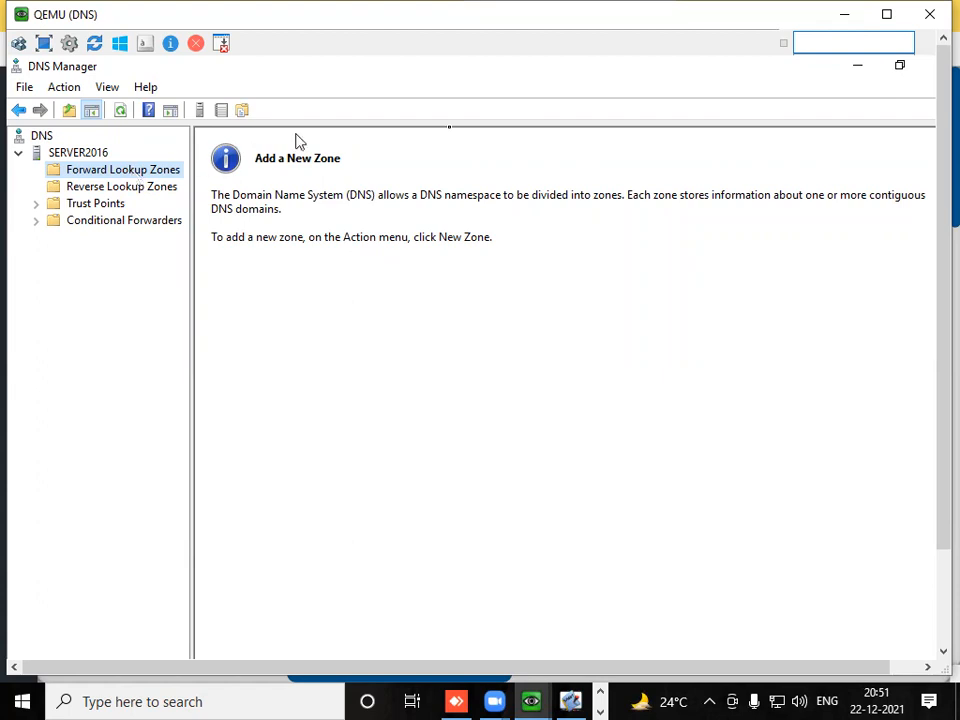
- Review the DNS and IBM server addresses in the EVE topology and return to the DNS server's QEMU window
left_click(844, 14)
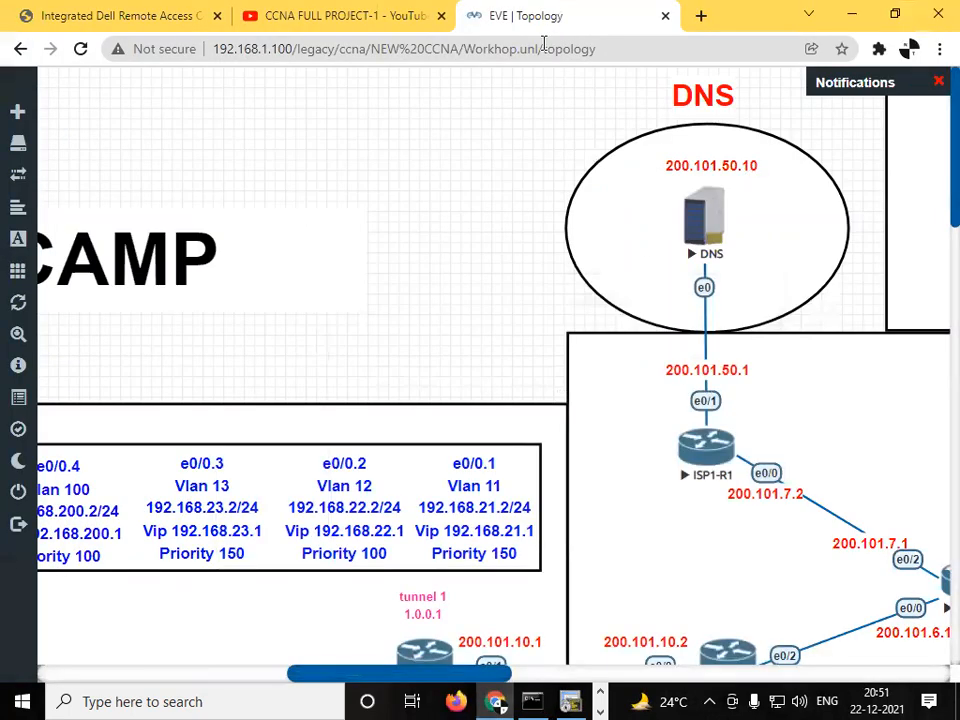
left_click_drag(395, 674, 543, 677)
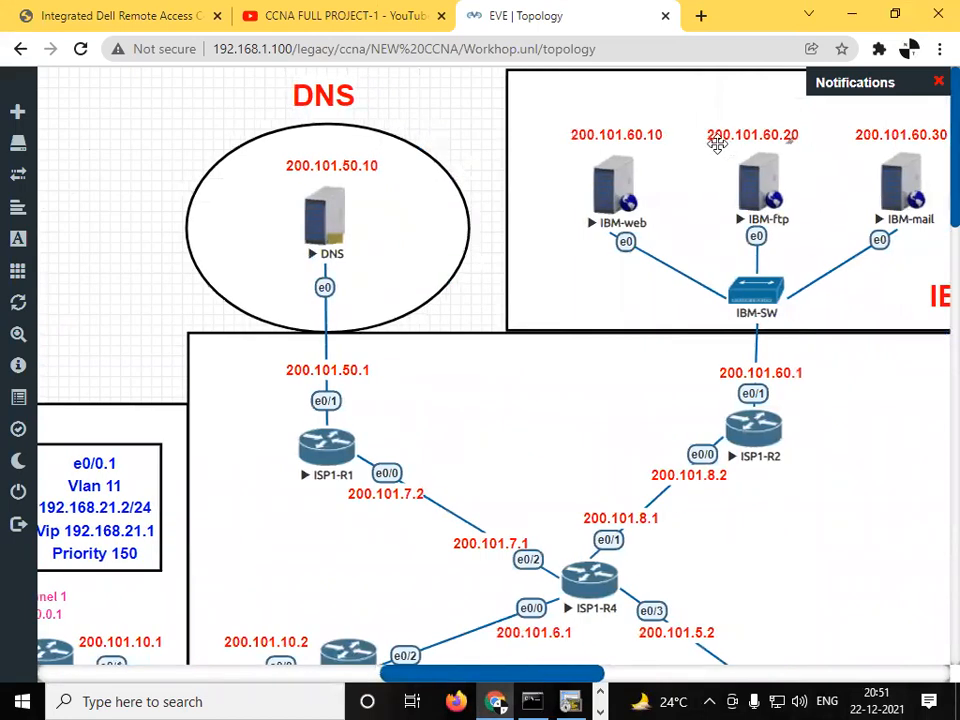
left_click(601, 710)
left_click(601, 710)
left_click(601, 693)
left_click(601, 693)
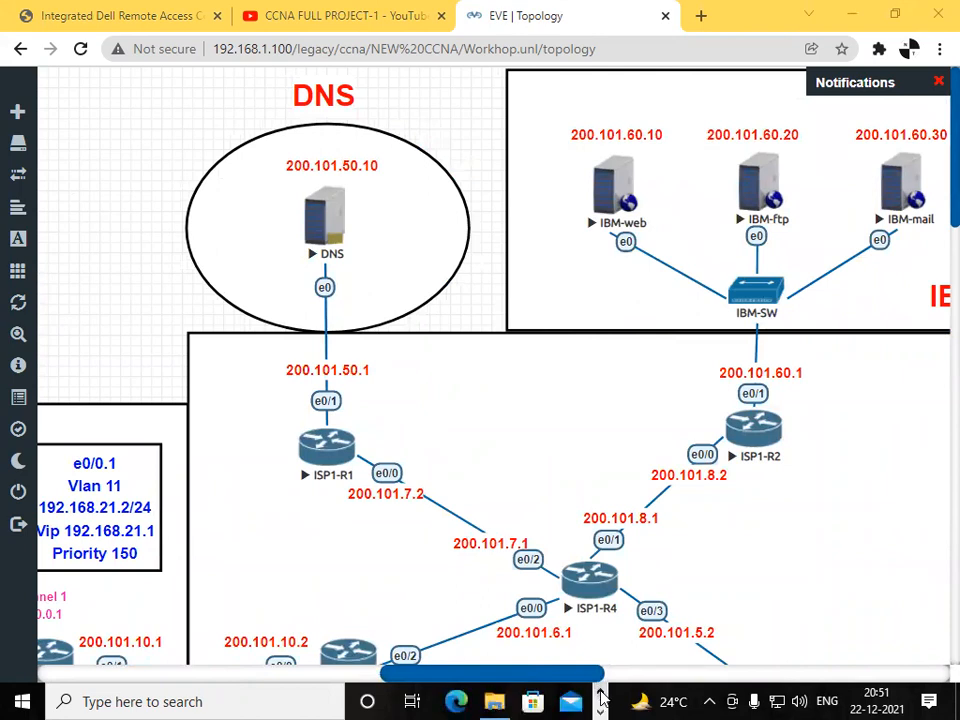
left_click(601, 710)
mouse_move(532, 700)
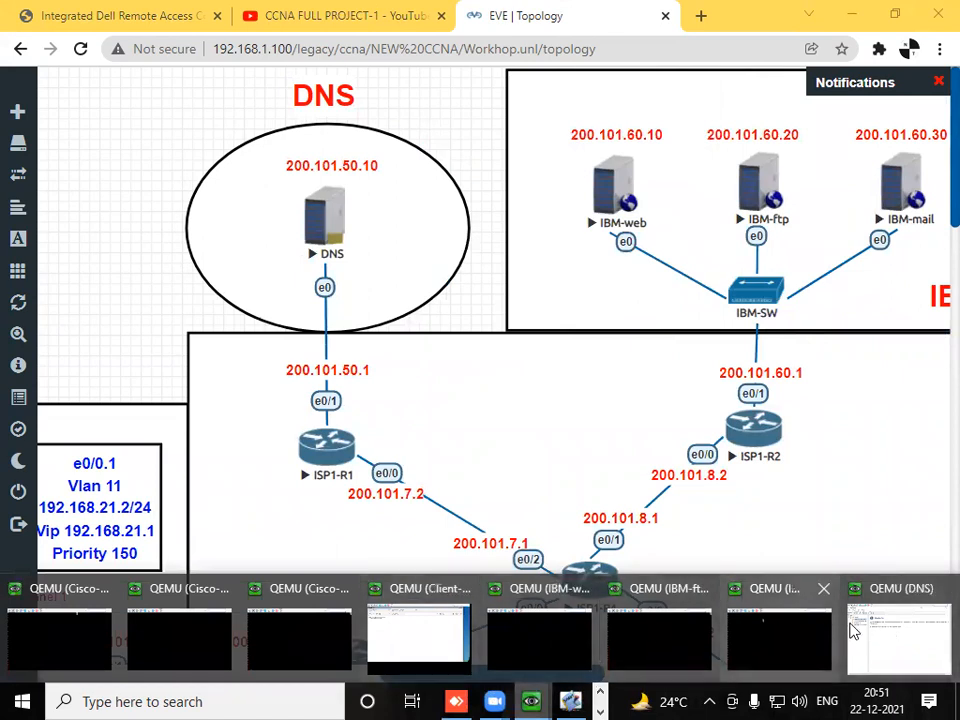
left_click(885, 635)
- Create a primary forward lookup zone named com with the default zone file and settings, and open it under Forward Lookup Zones
right_click(116, 181)
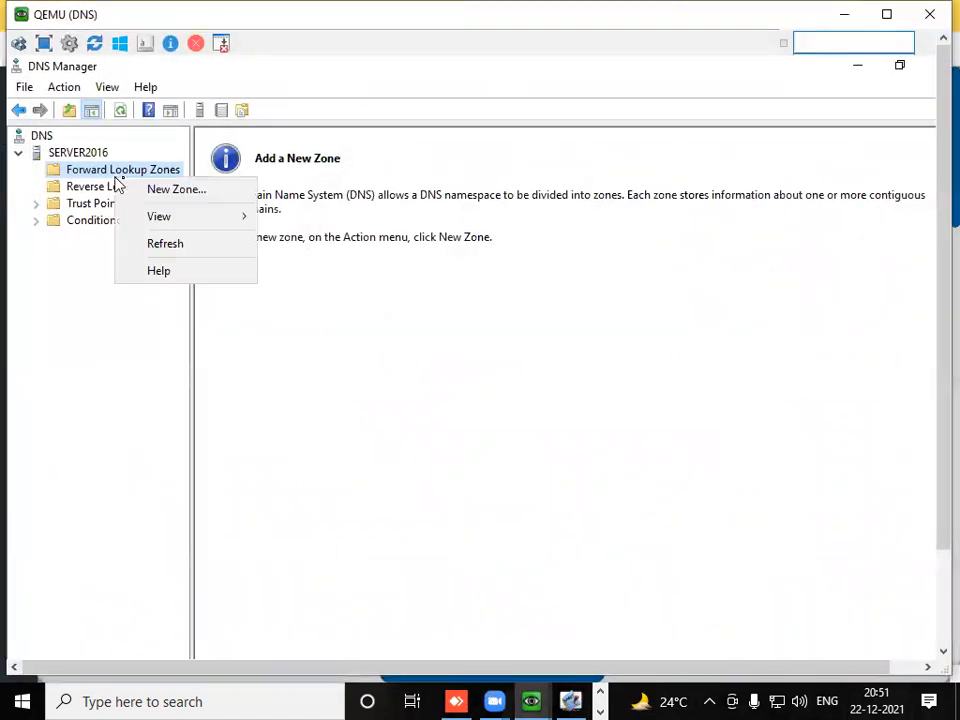
left_click(155, 189)
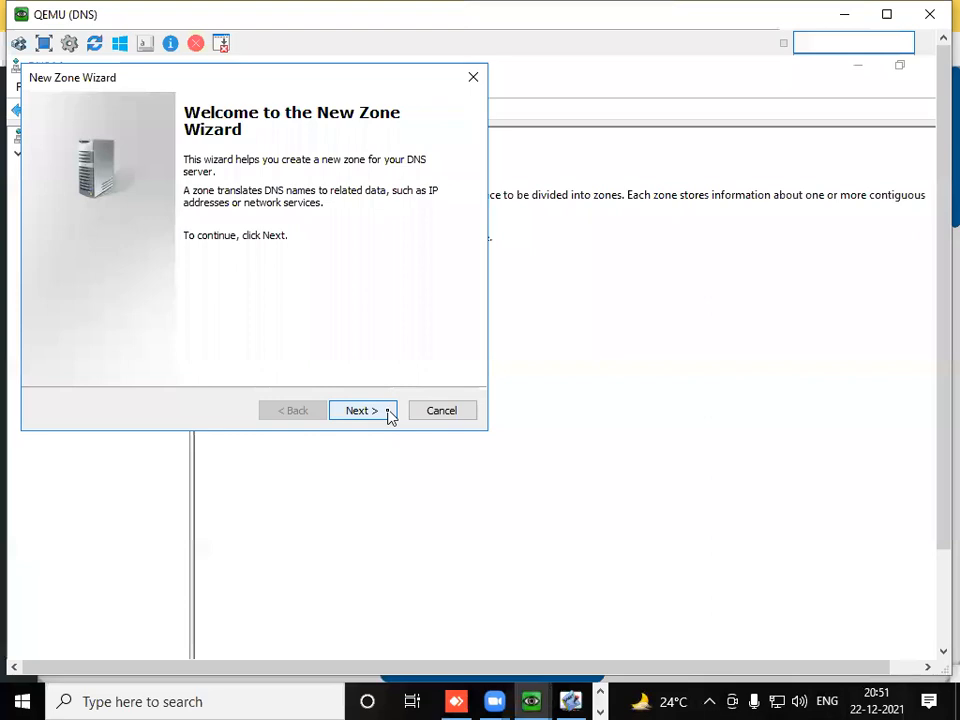
left_click_drag(334, 77, 566, 204)
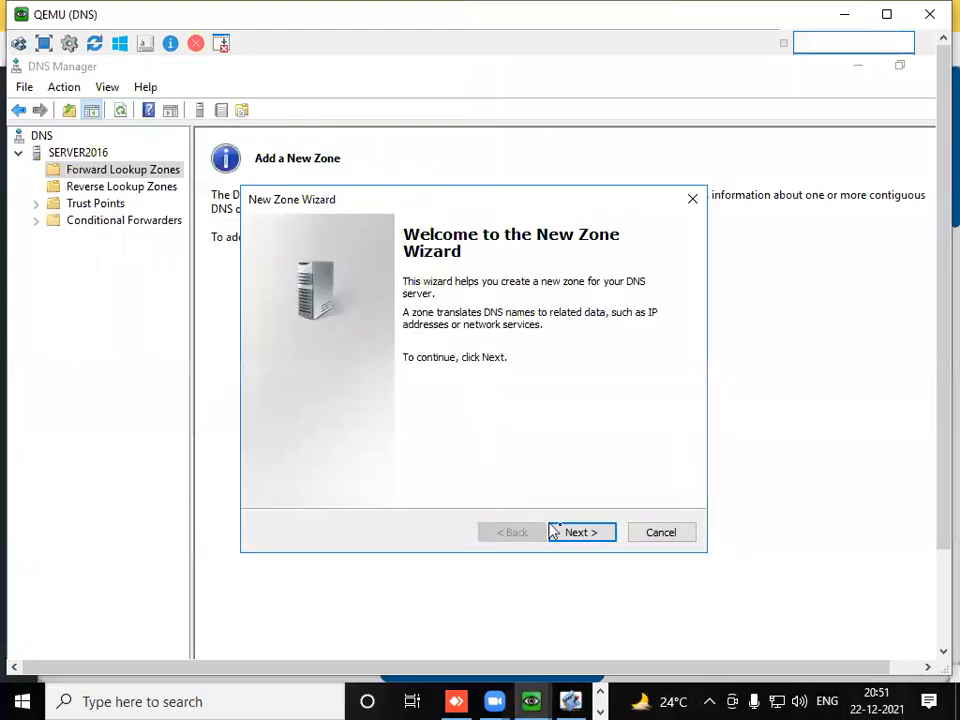
left_click(581, 532)
left_click(581, 532)
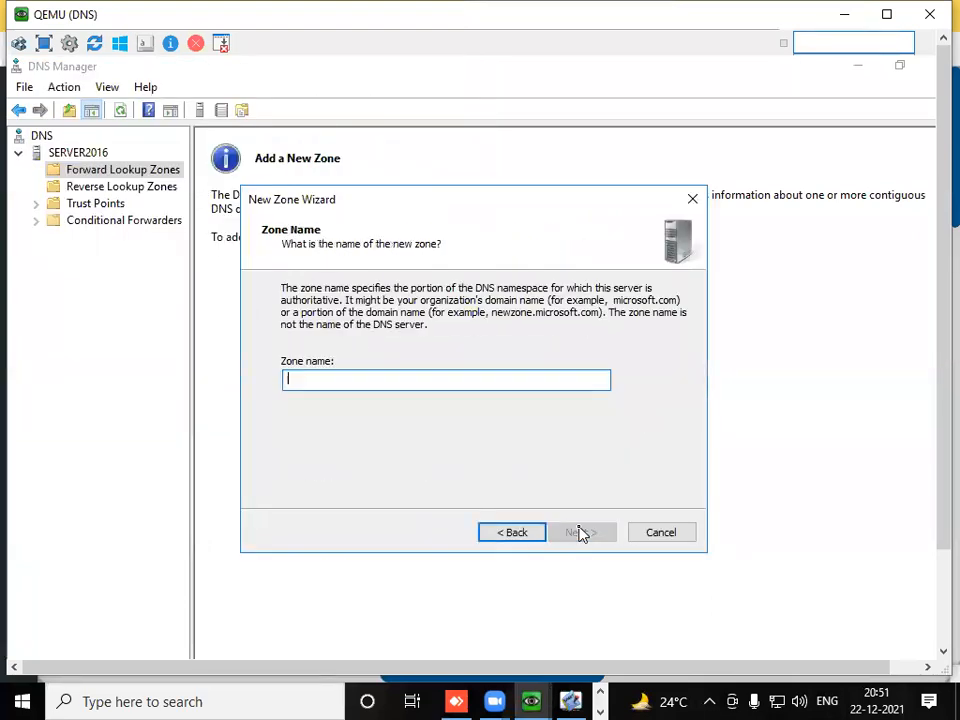
type("com")
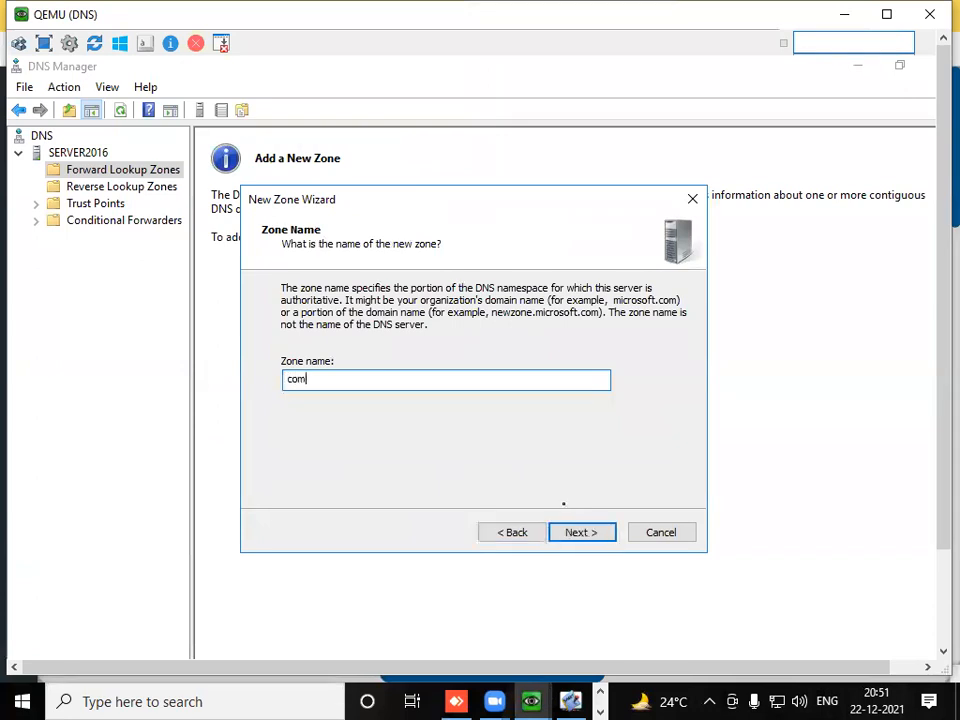
left_click(567, 532)
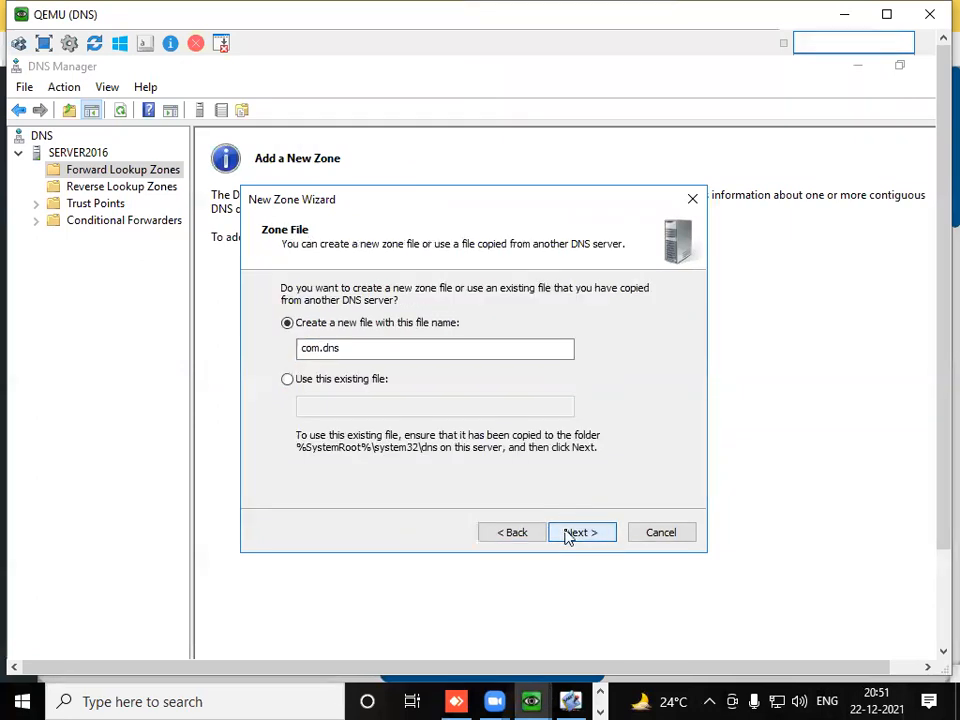
left_click(568, 533)
left_click(568, 533)
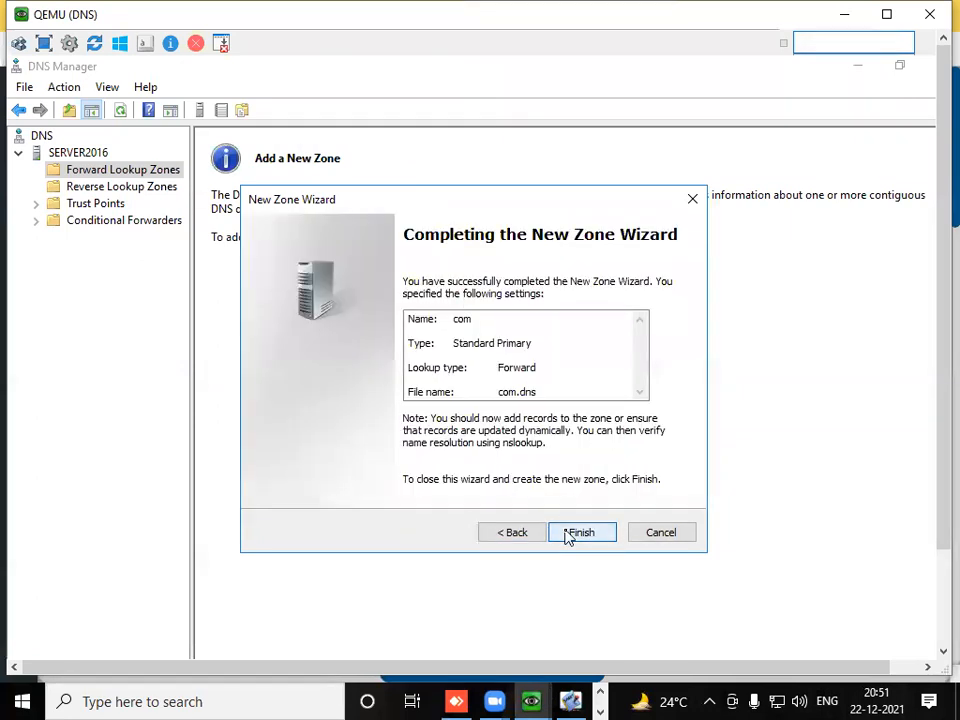
left_click(568, 533)
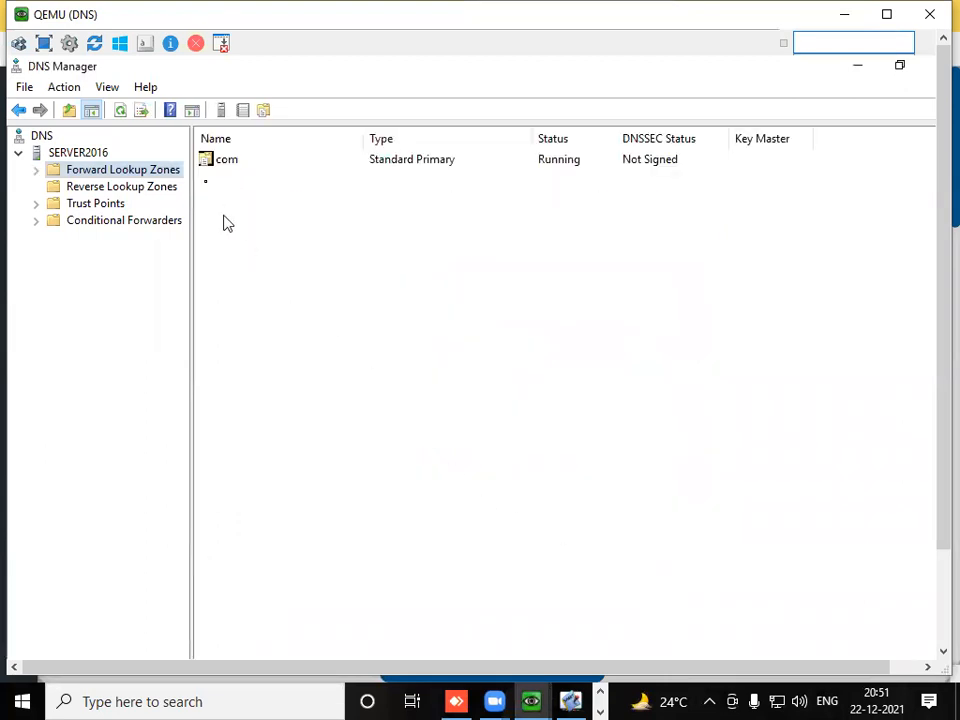
double_click(96, 174)
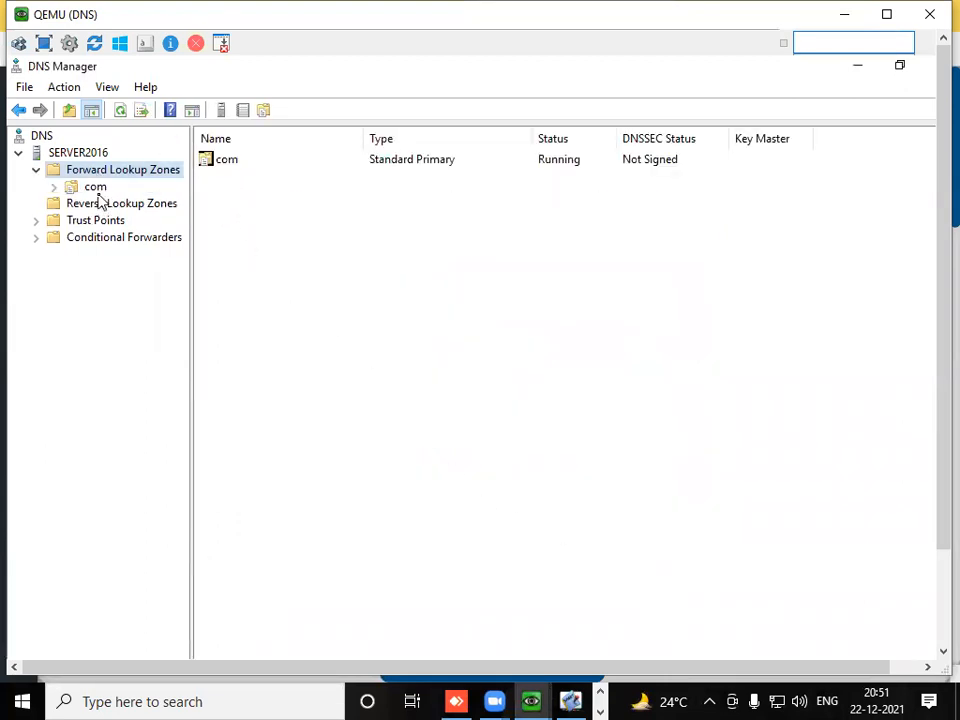
left_click(98, 193)
- Create a second primary forward lookup zone named in with the default zone file and settings, and check the zone's records
right_click(116, 175)
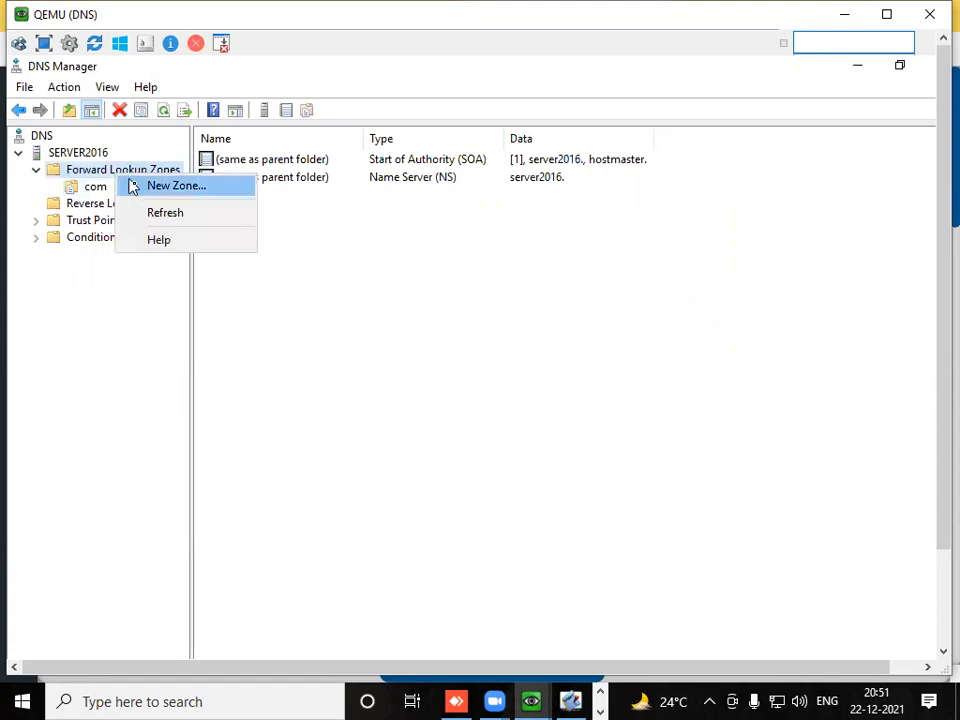
left_click(137, 189)
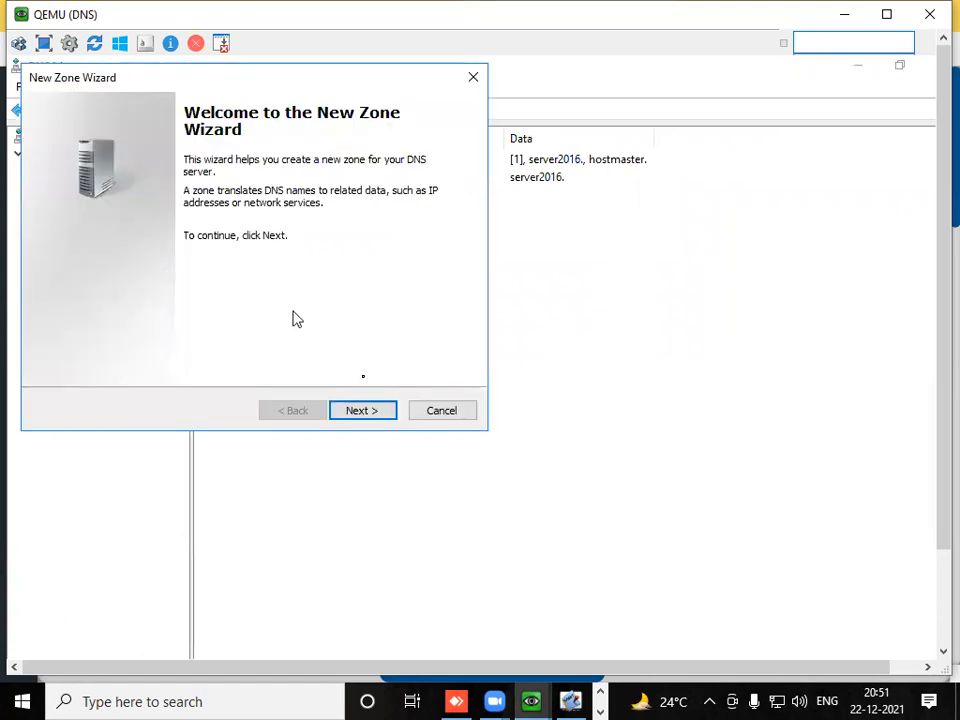
left_click(386, 410)
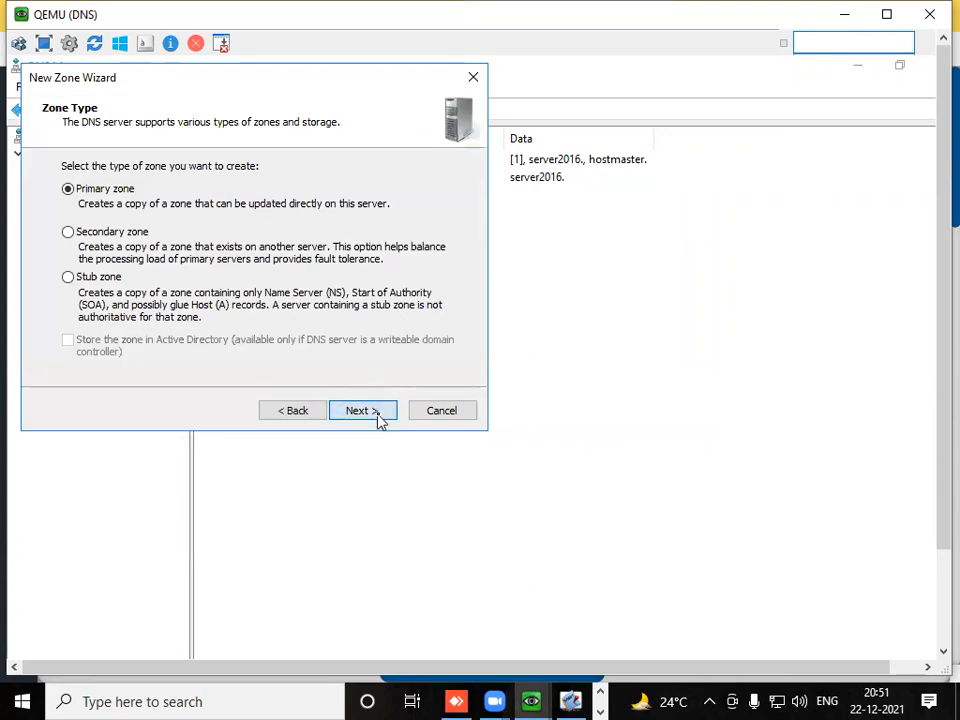
left_click(378, 418)
type("in")
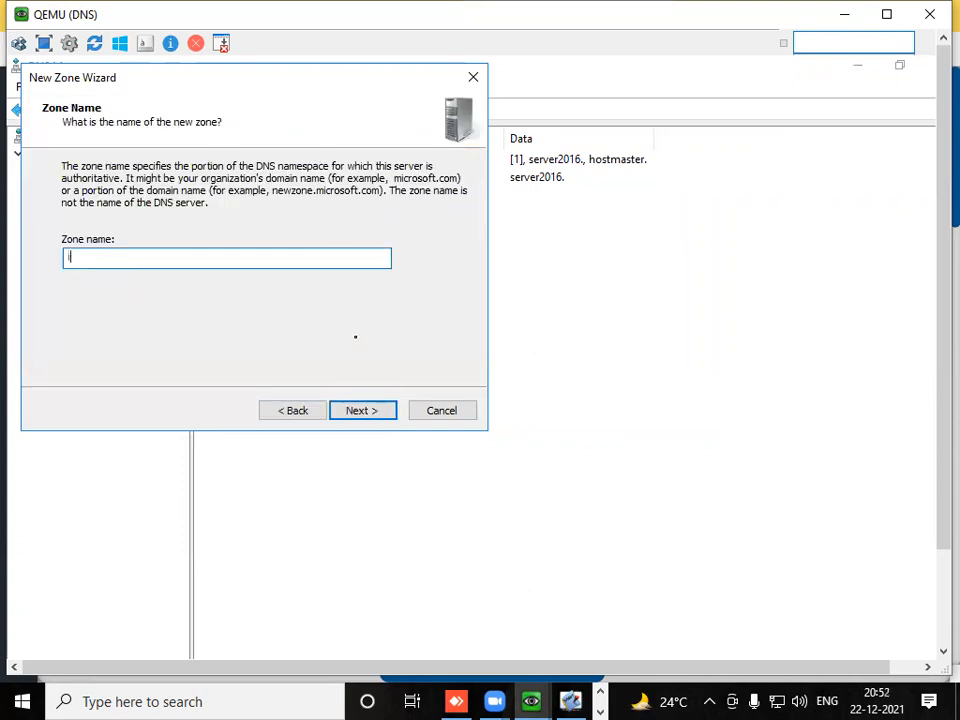
left_click(360, 412)
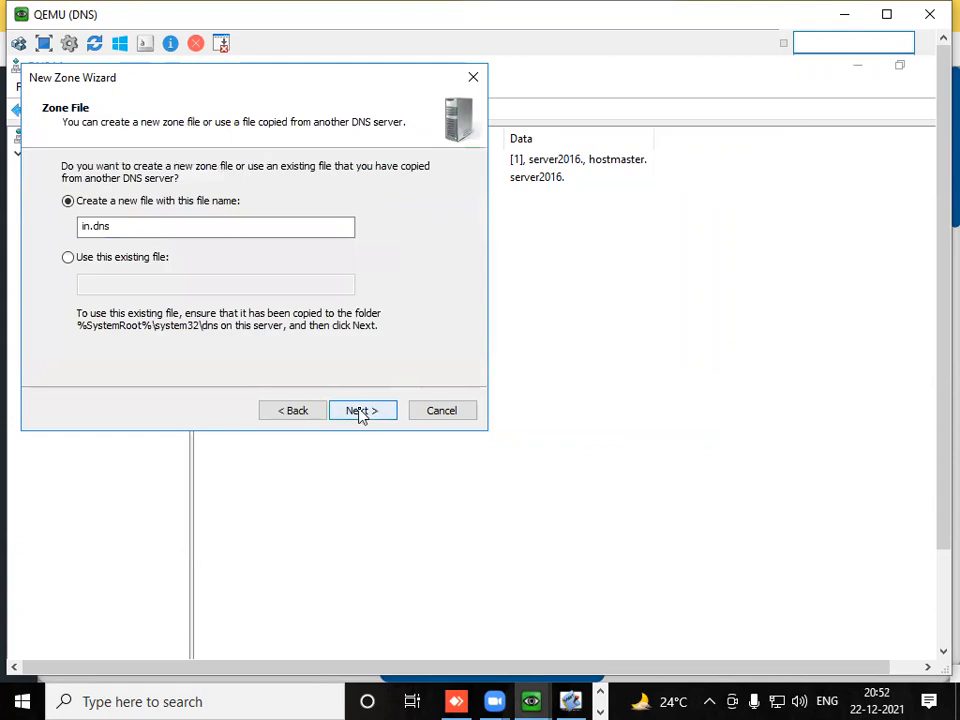
left_click(360, 412)
left_click(360, 412)
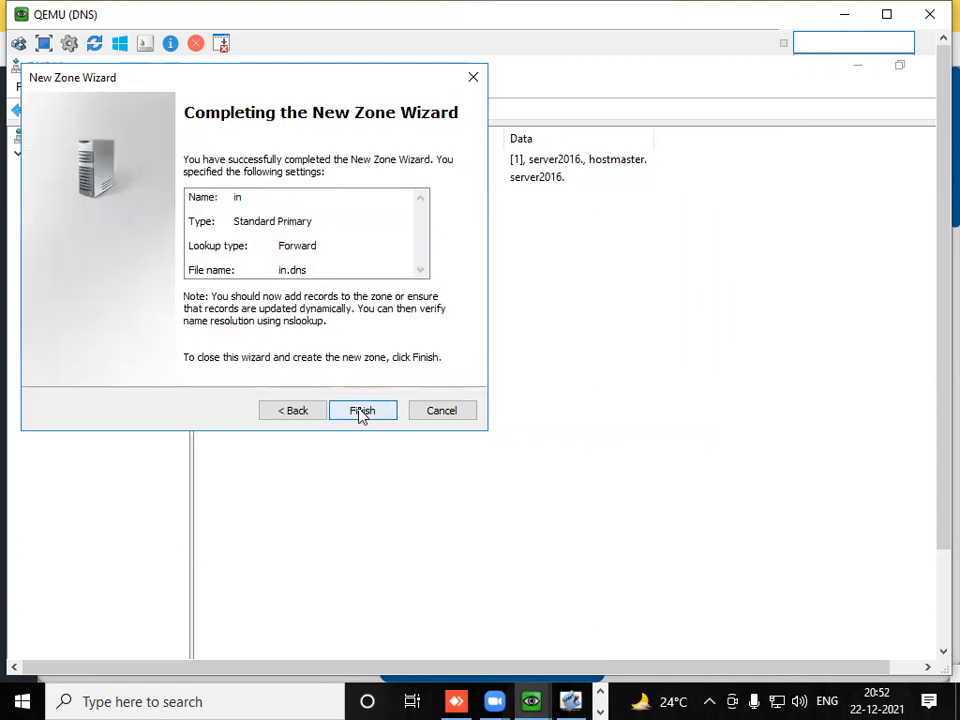
left_click(362, 411)
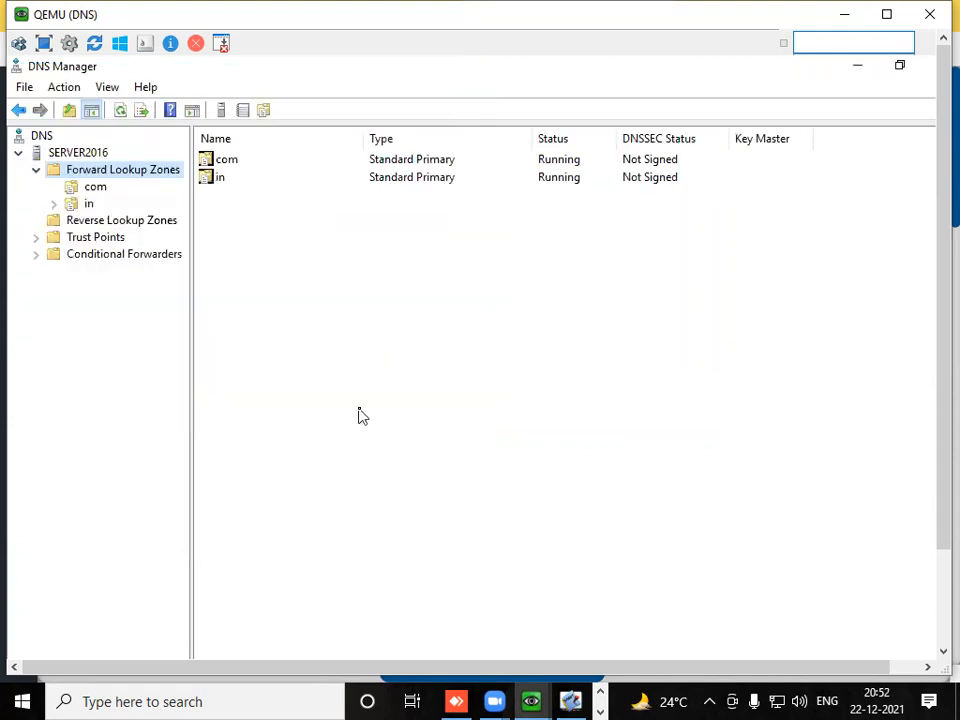
left_click(104, 190)
left_click(85, 206)
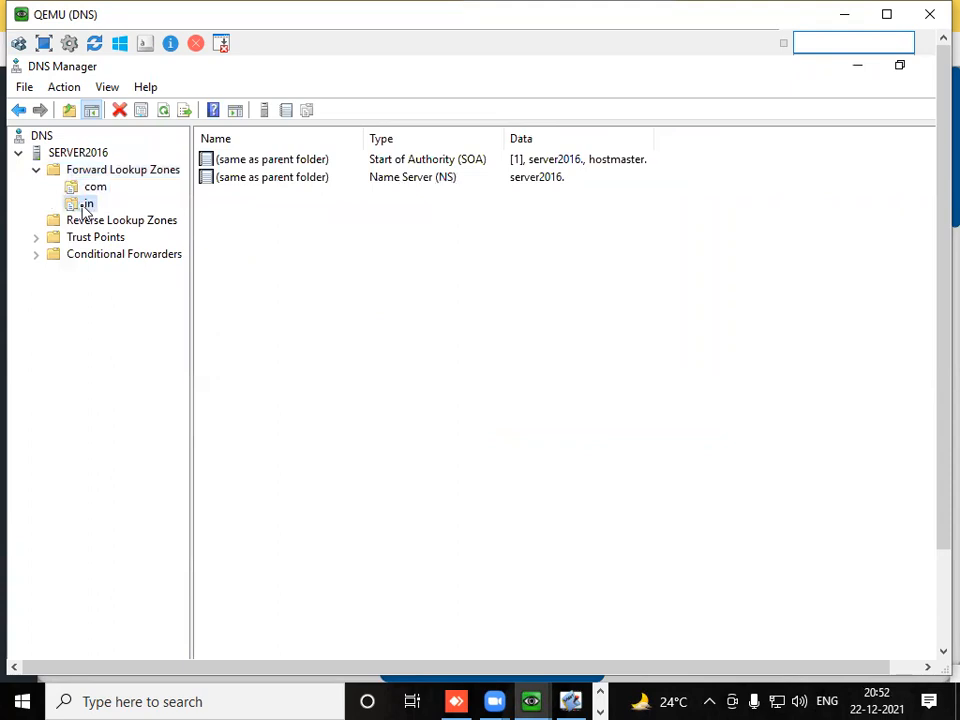
- Add a new DNS domain named ibm1 under the com zone, and expand the zone to open it
left_click(85, 190)
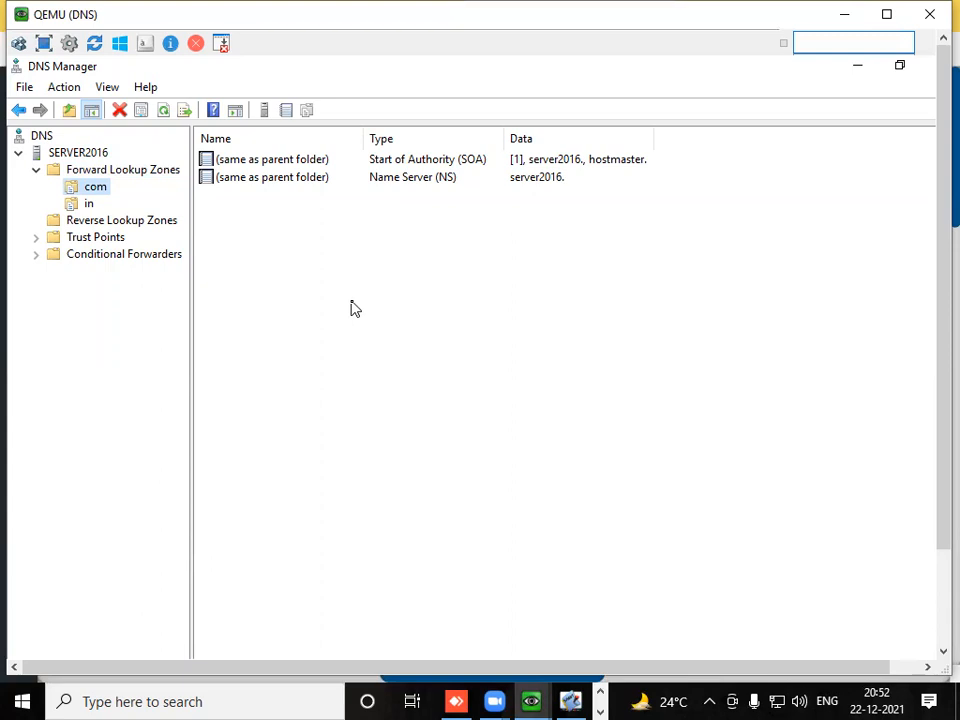
right_click(103, 198)
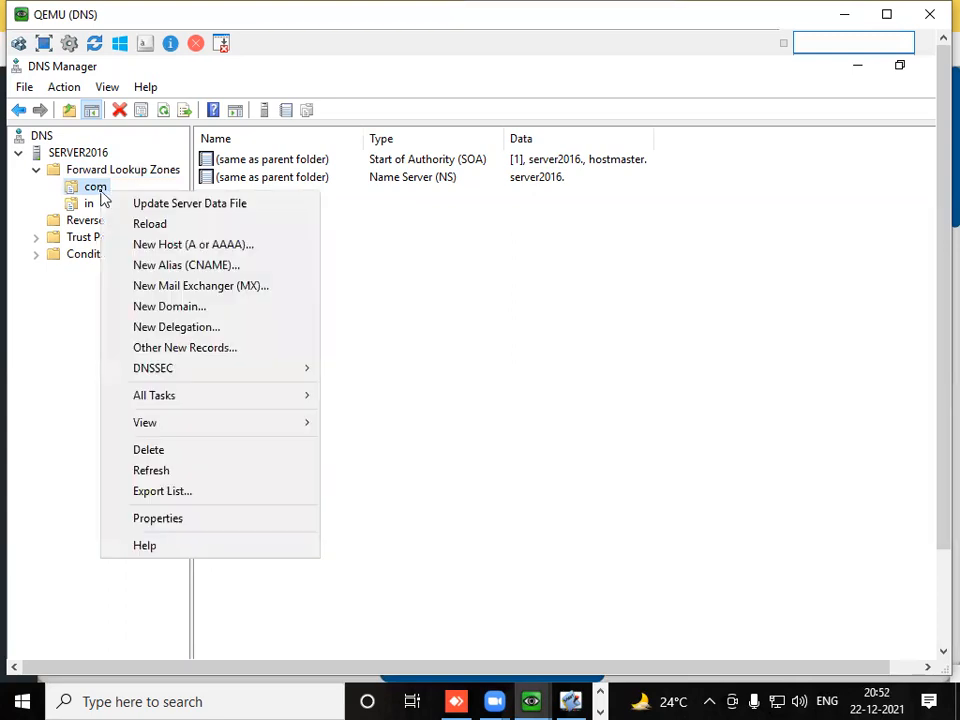
left_click(231, 312)
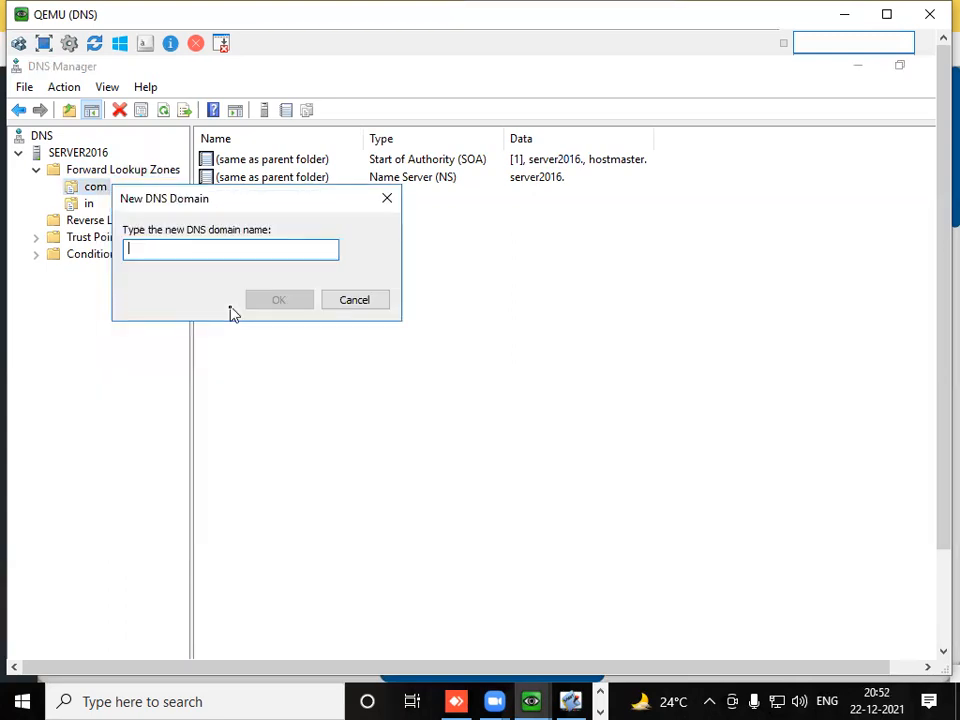
type("ibm1")
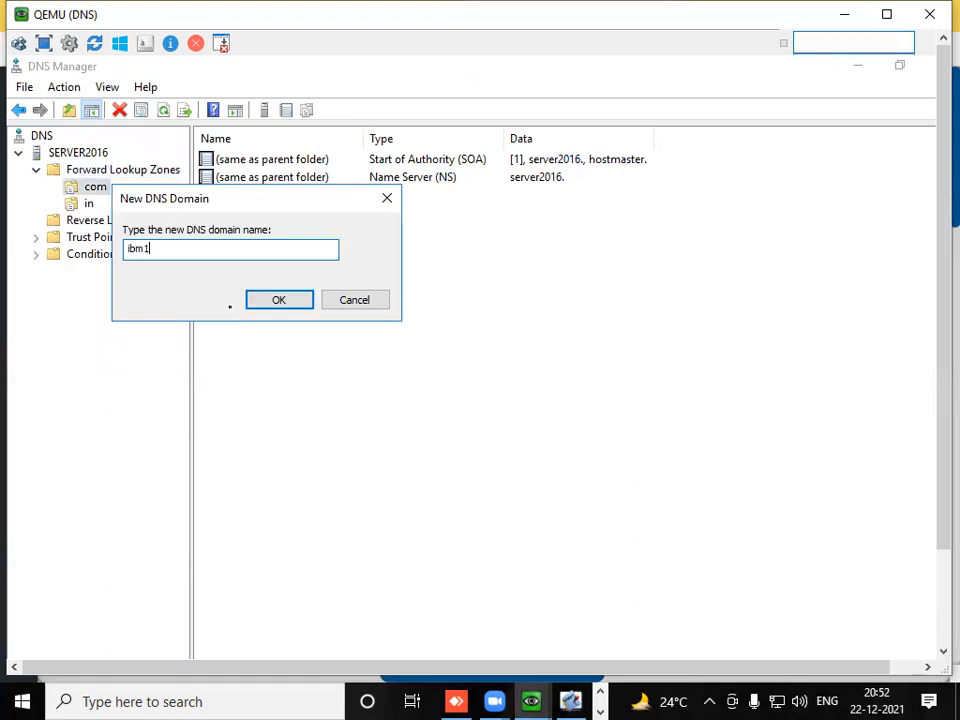
left_click(278, 302)
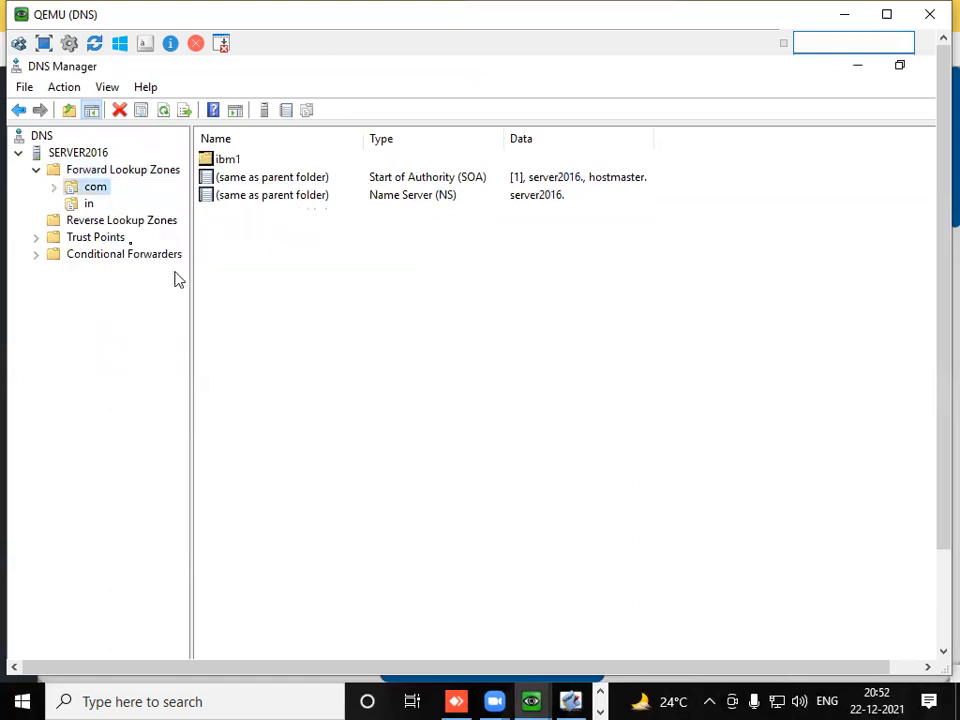
double_click(100, 188)
left_click(108, 202)
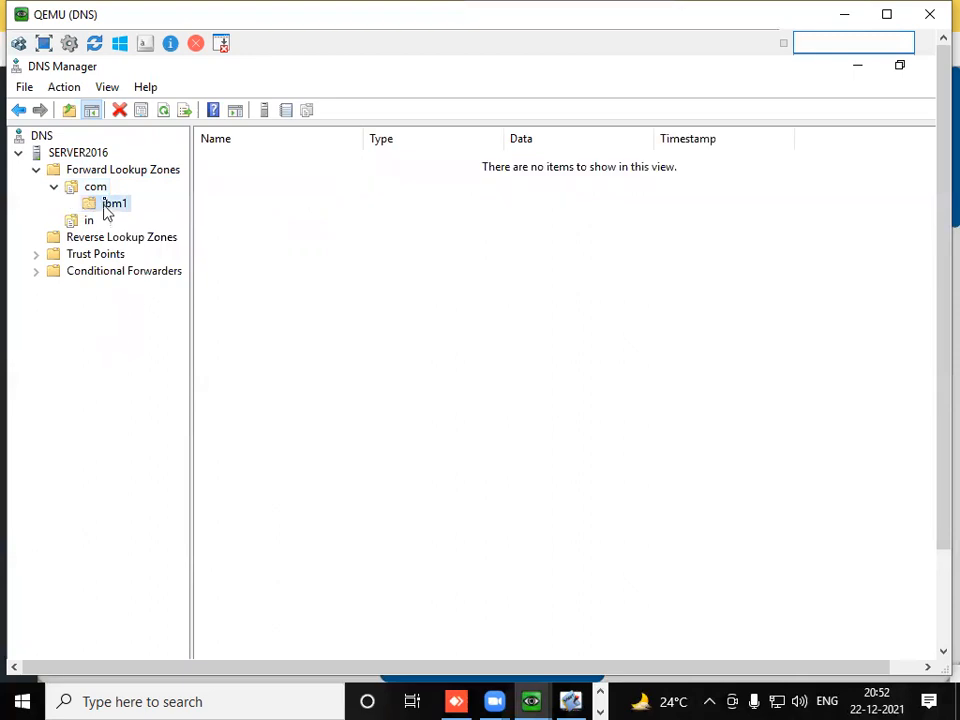
- Add a new DNS domain named ibm2 under the com zone
right_click(104, 190)
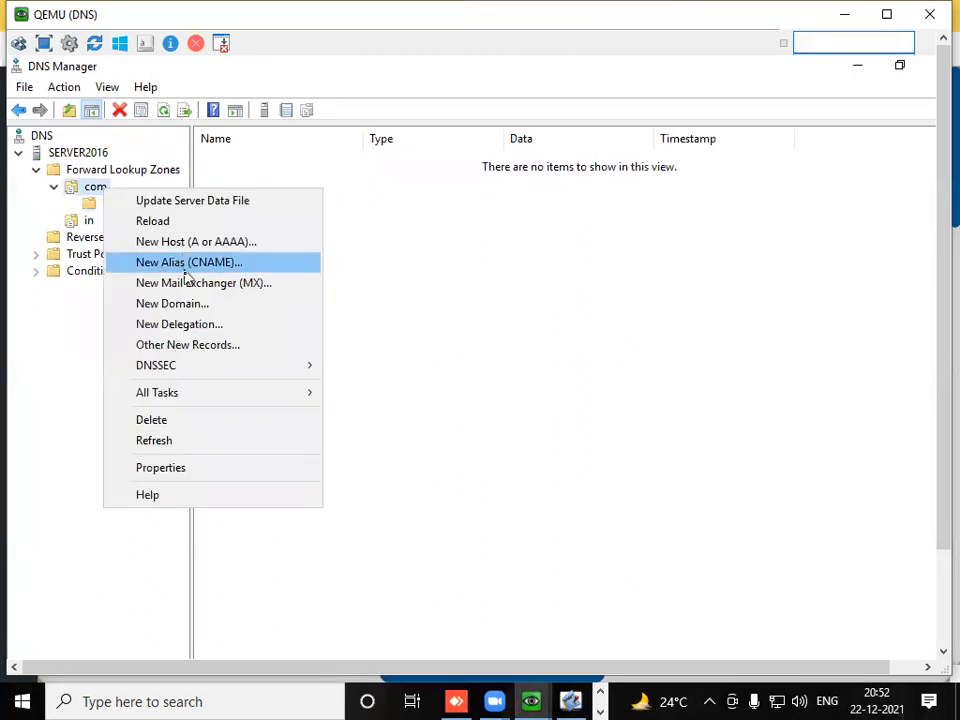
left_click(186, 305)
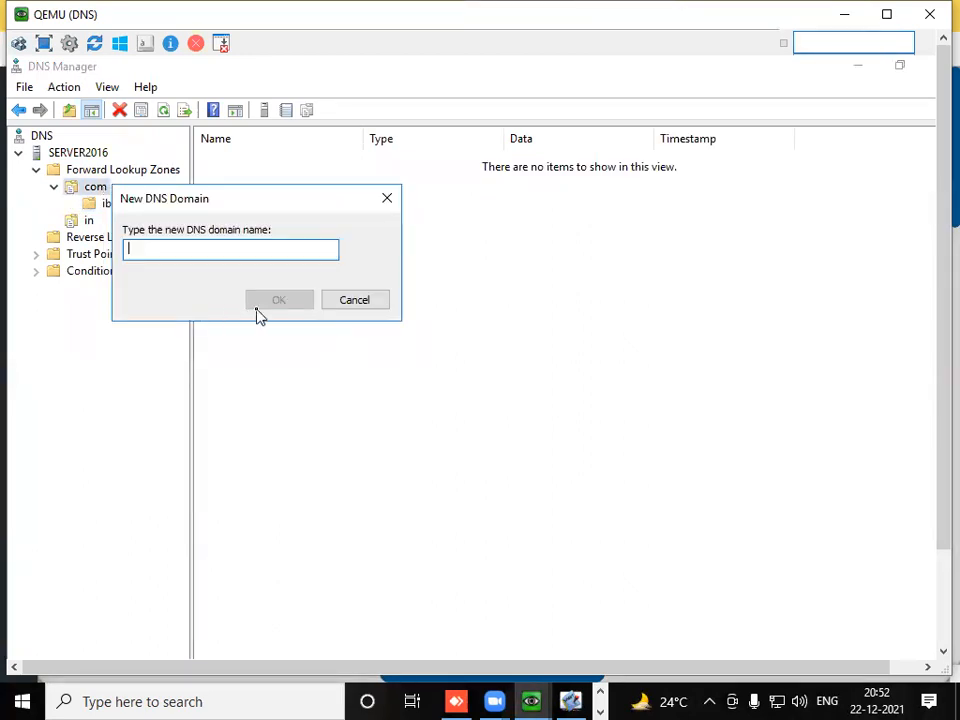
type("ibm2")
left_click(262, 305)
- Add a new DNS domain named ibm3 under the com zone, and expand the zone to list its domains
left_click(106, 190)
double_click(106, 190)
right_click(103, 193)
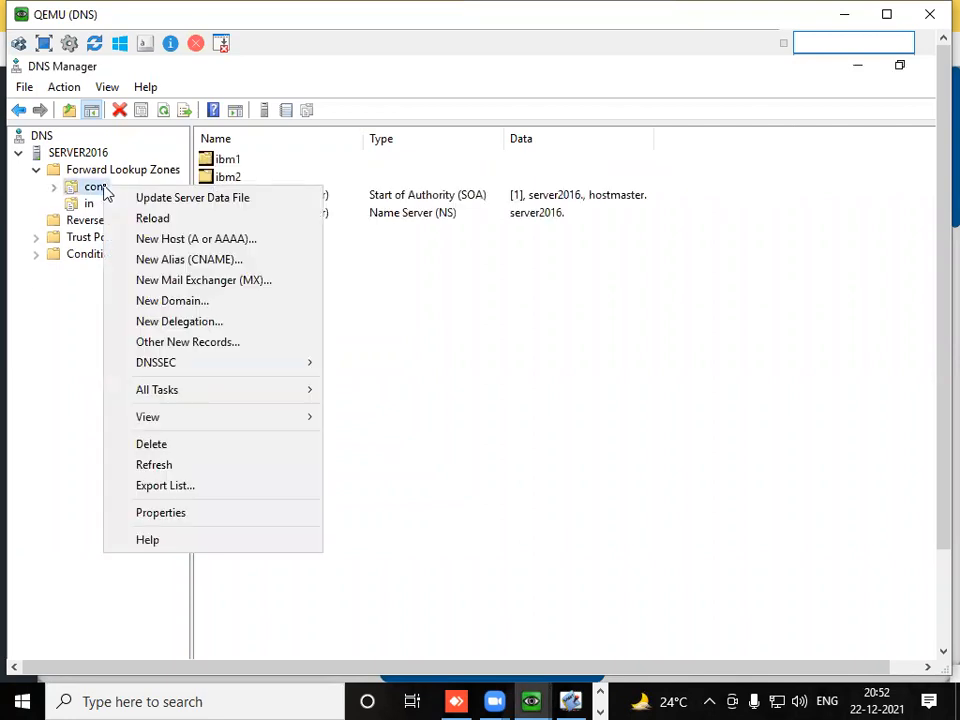
left_click(177, 309)
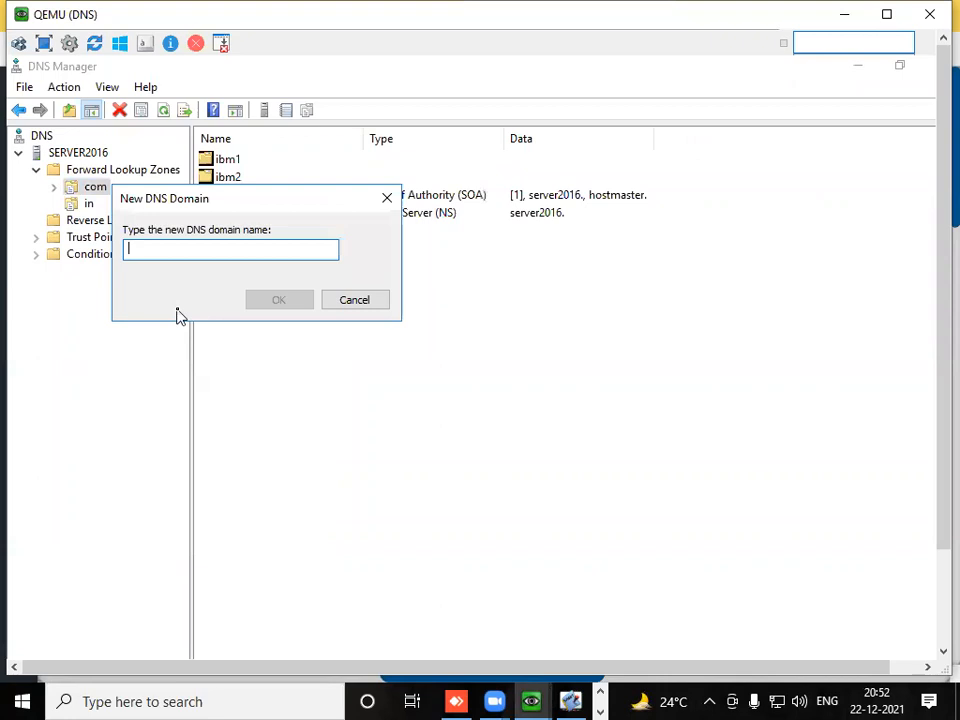
type("ibm3")
left_click(252, 300)
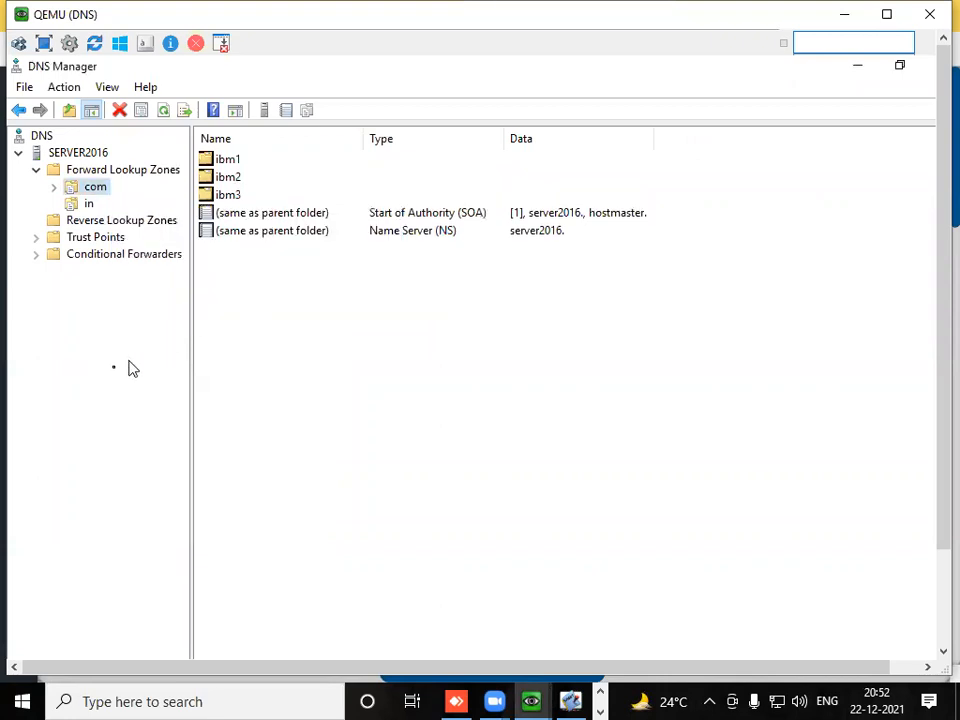
double_click(76, 191)
- Add a new DNS domain named cisco1 under the in zone, and expand the zone to open it
left_click(82, 257)
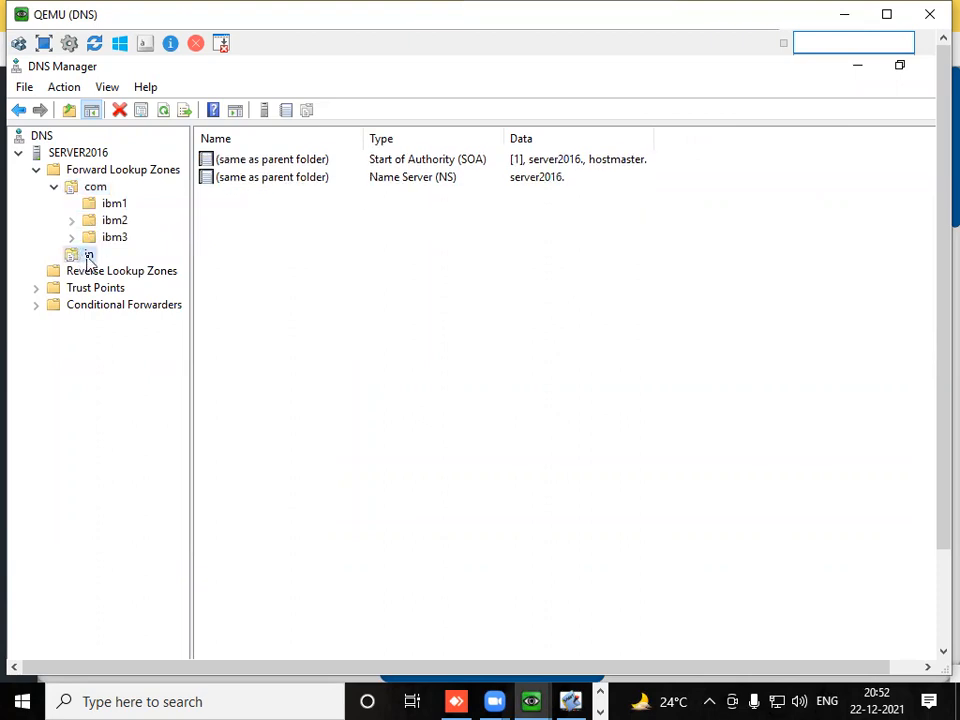
right_click(89, 258)
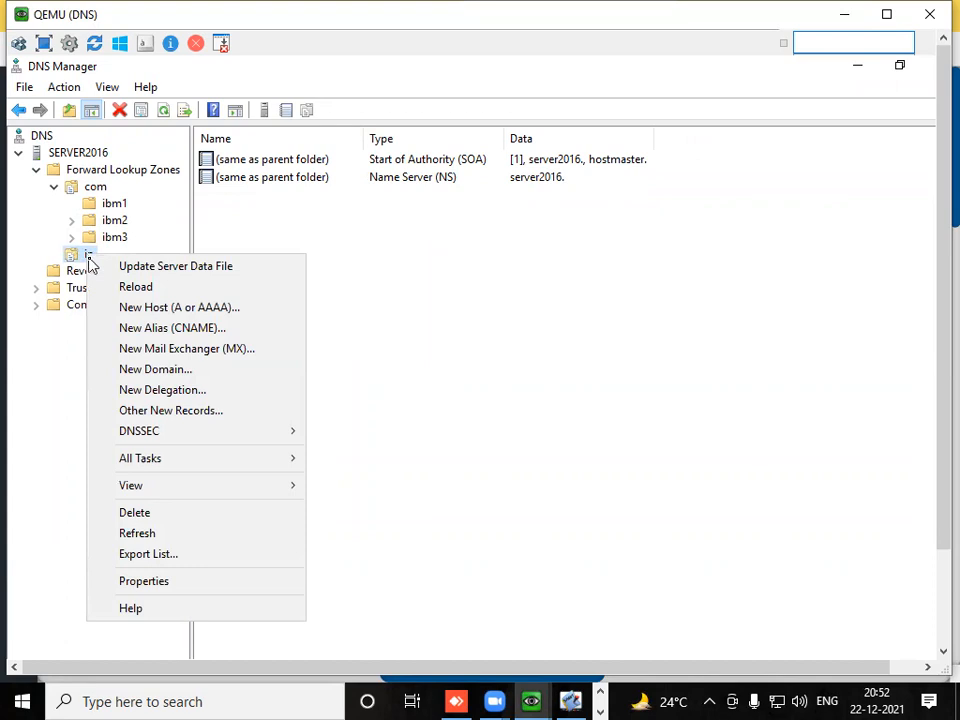
left_click(155, 370)
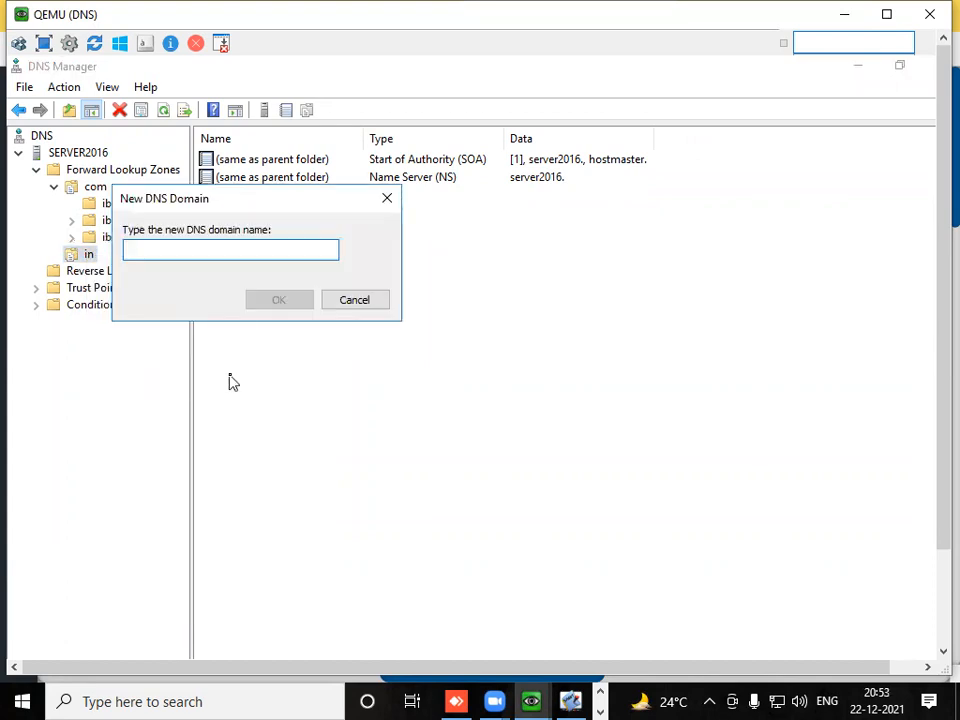
type("cisco1")
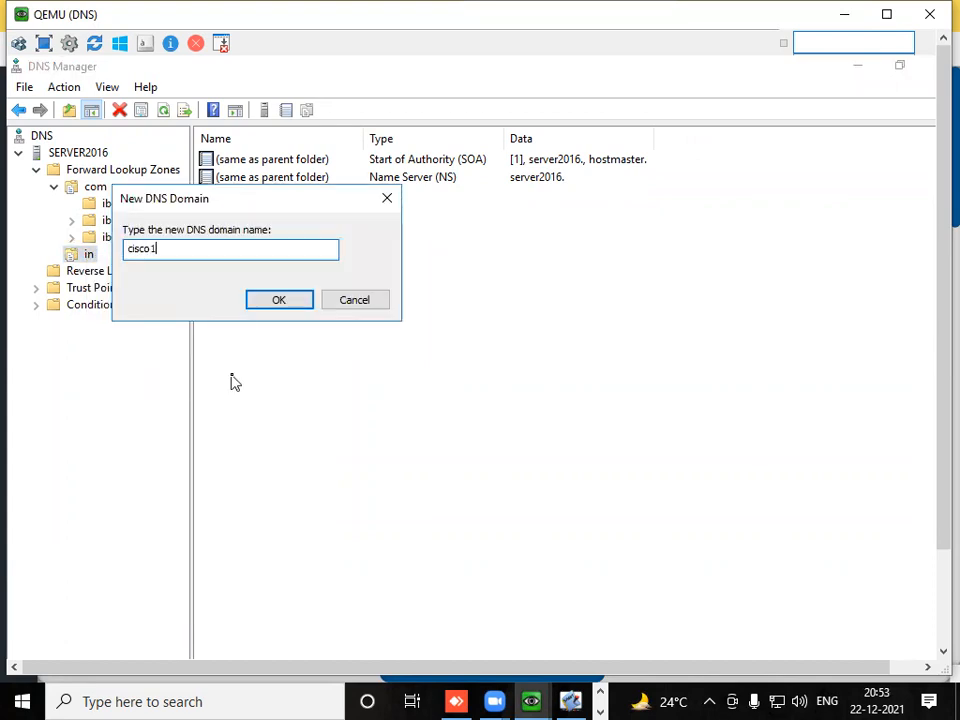
left_click(276, 302)
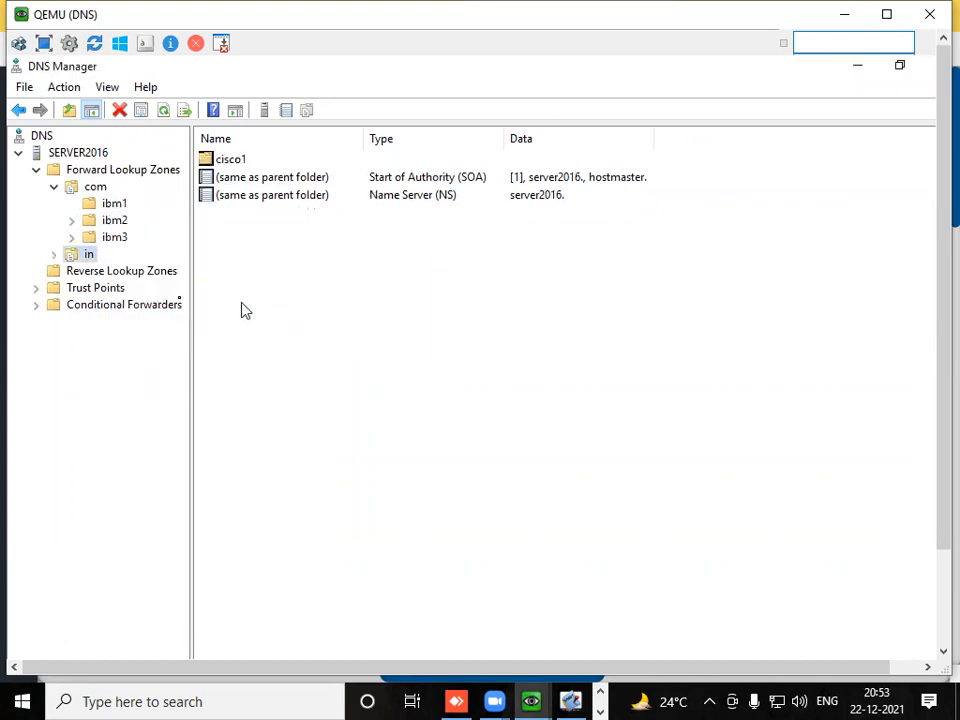
double_click(88, 255)
left_click(103, 273)
- Add a new DNS domain named cisco2 under the in zone
right_click(88, 258)
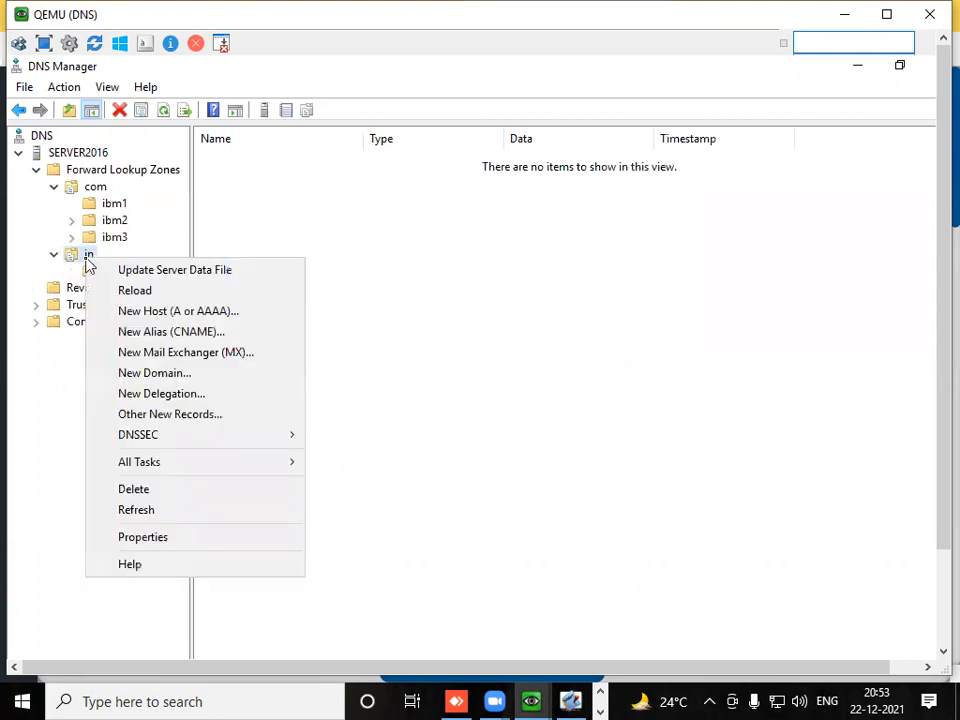
left_click(158, 373)
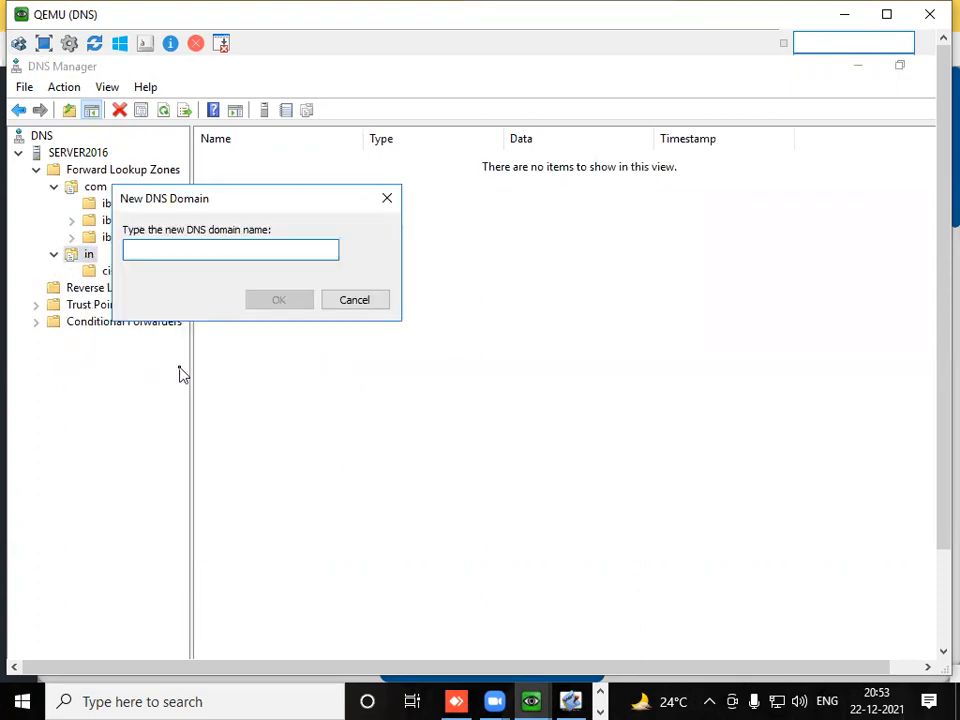
type("cisco2")
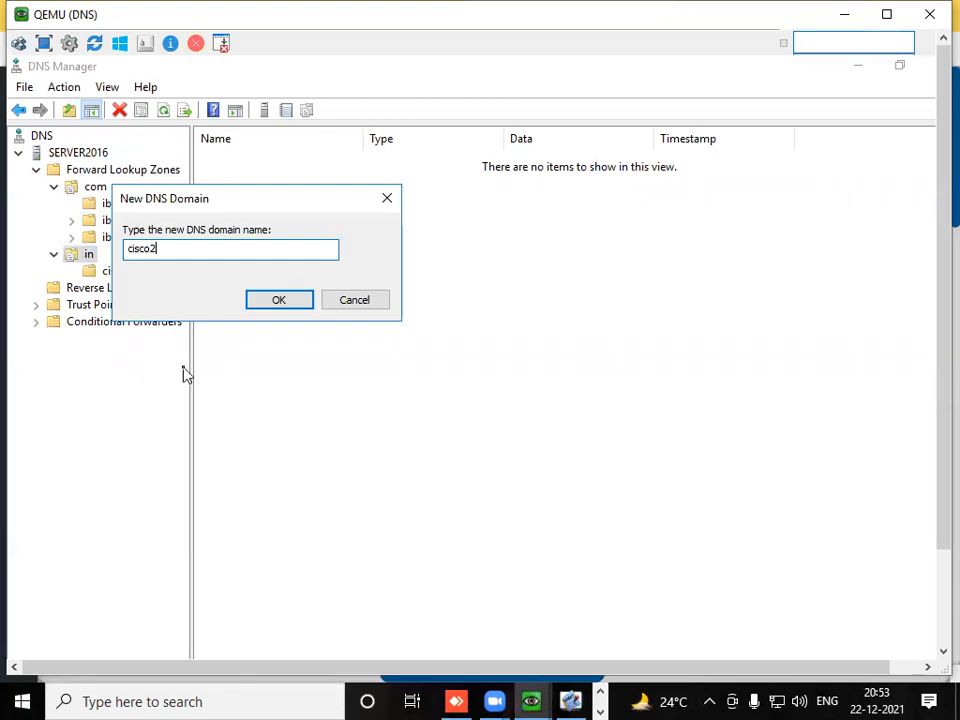
left_click(276, 302)
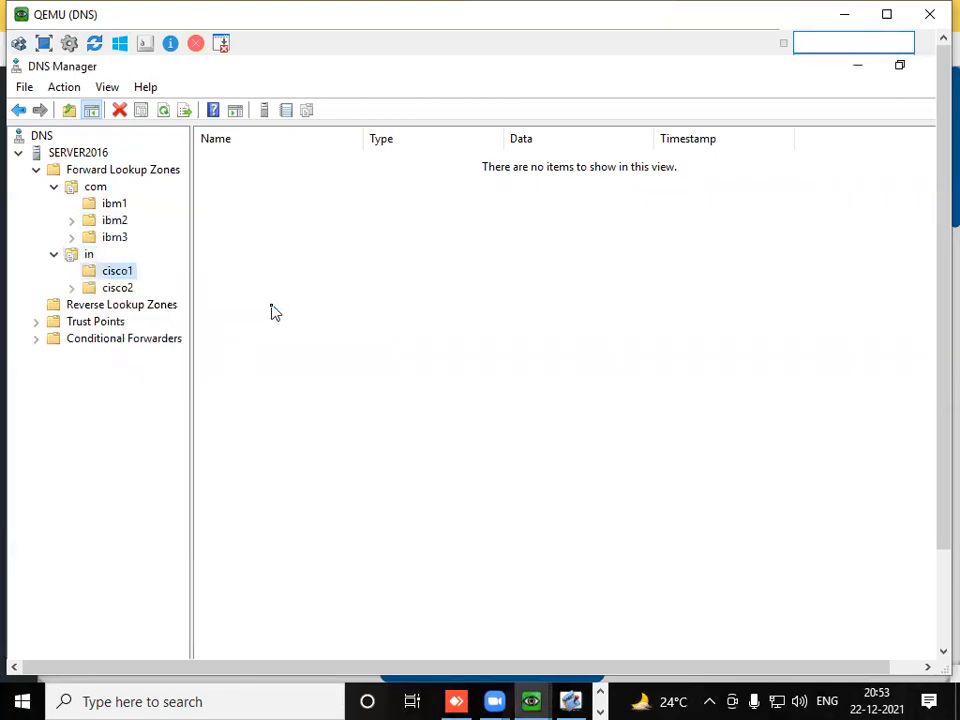
- Add a new DNS domain named cisco3 under the in zone, and expand the zone to list its domains
double_click(78, 258)
right_click(79, 258)
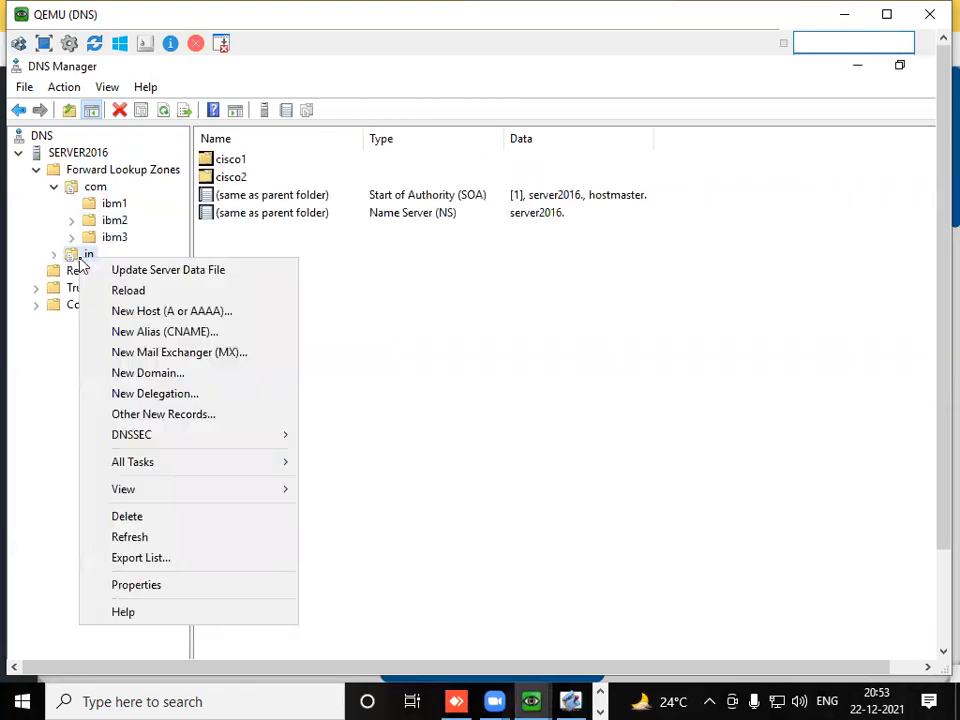
left_click(136, 373)
type("cisco3")
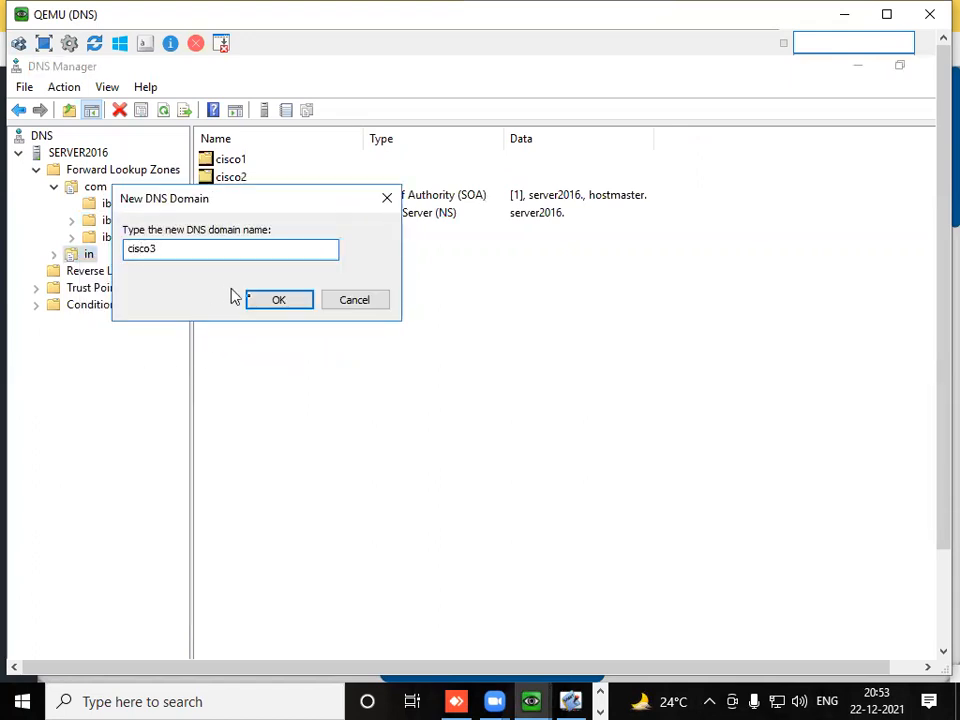
left_click(271, 304)
double_click(88, 255)
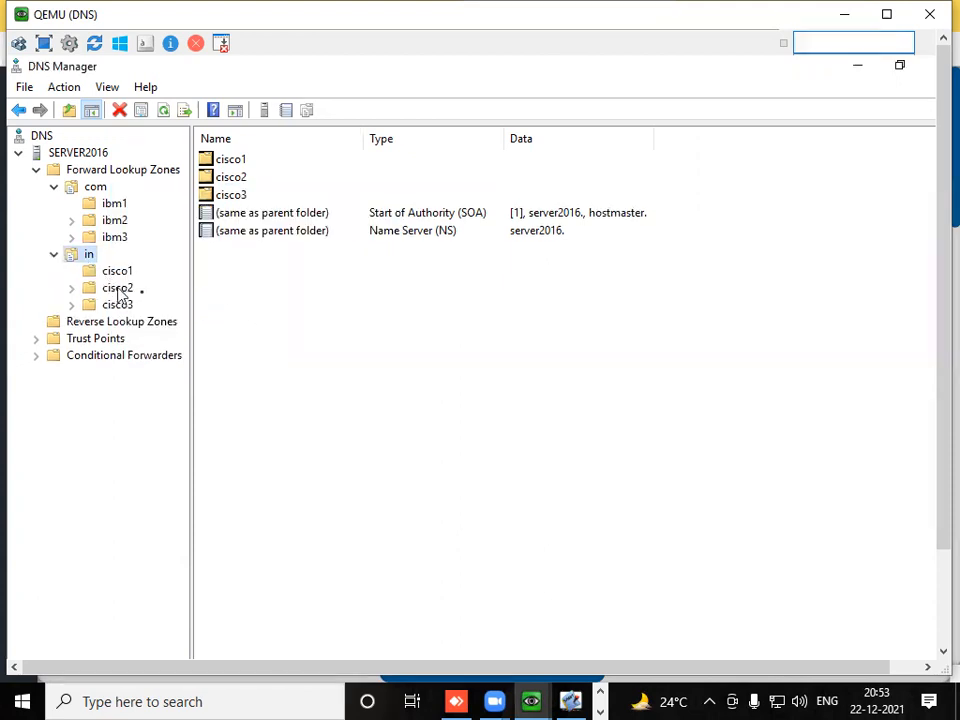
left_click(350, 440)
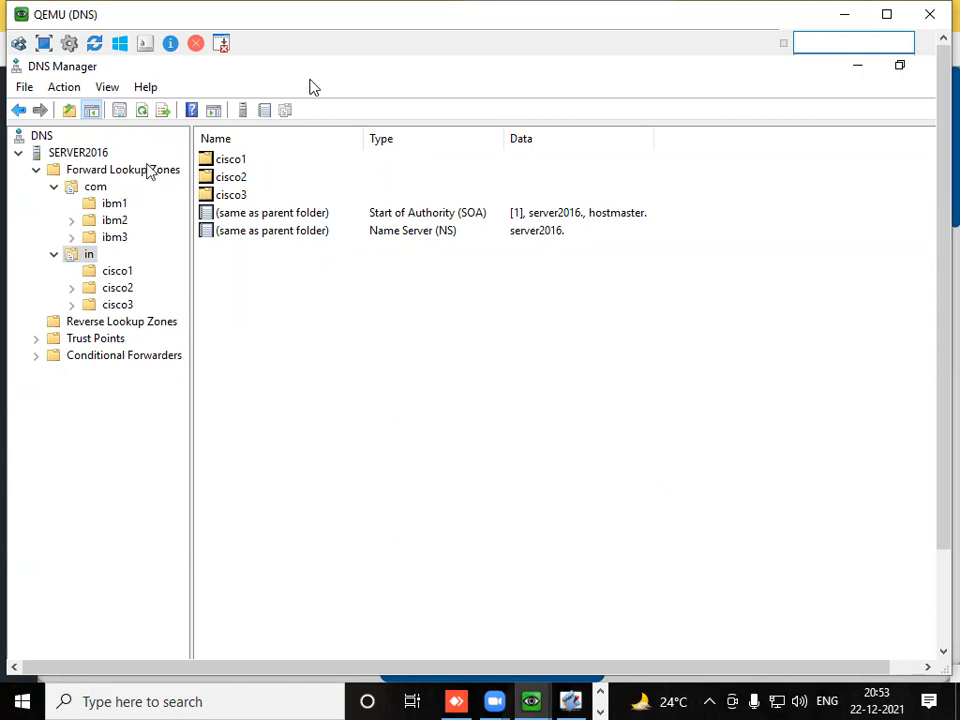
- Move the QEMU window clear of the topology's IBM server addresses, and add host www with IP address 200.101.60.10 to the ibm1 domain
left_click_drag(278, 15, 292, 378)
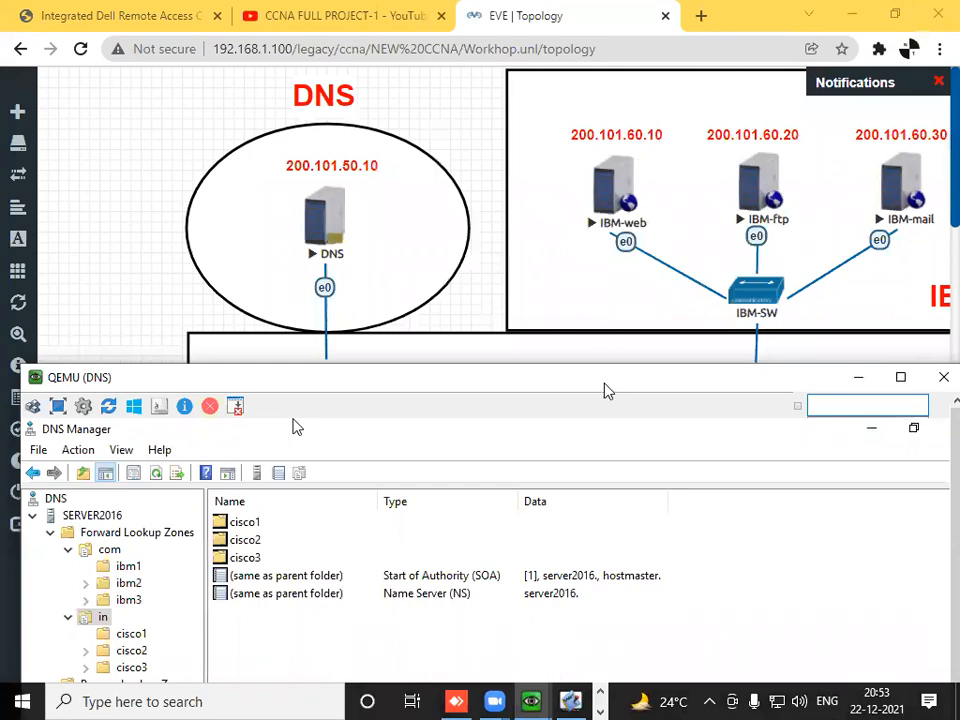
left_click_drag(605, 390, 603, 192)
left_click(127, 365)
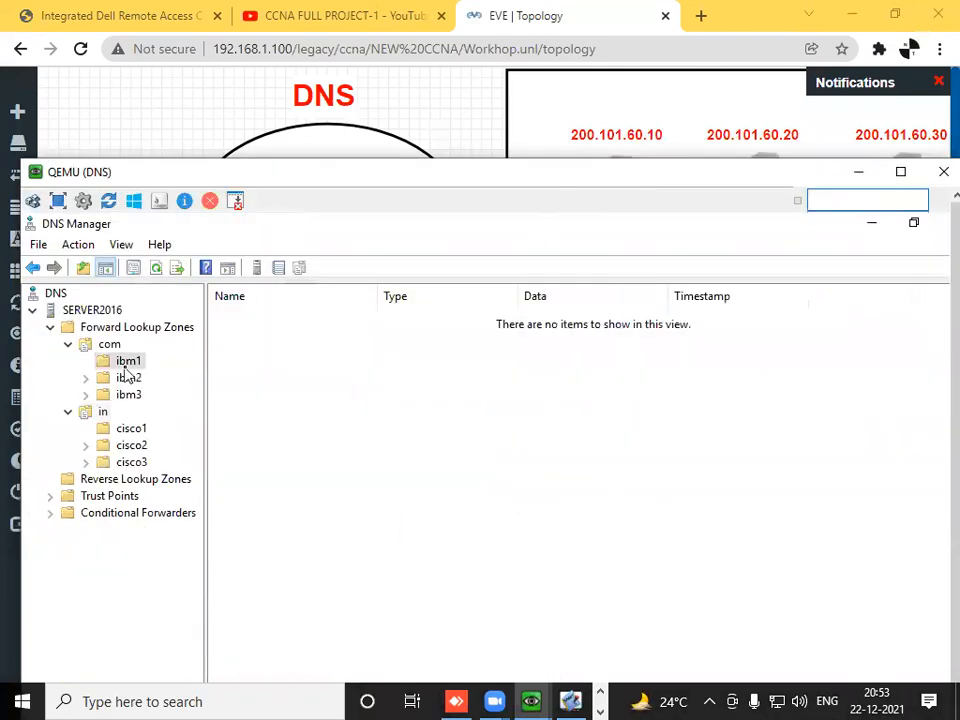
right_click(127, 365)
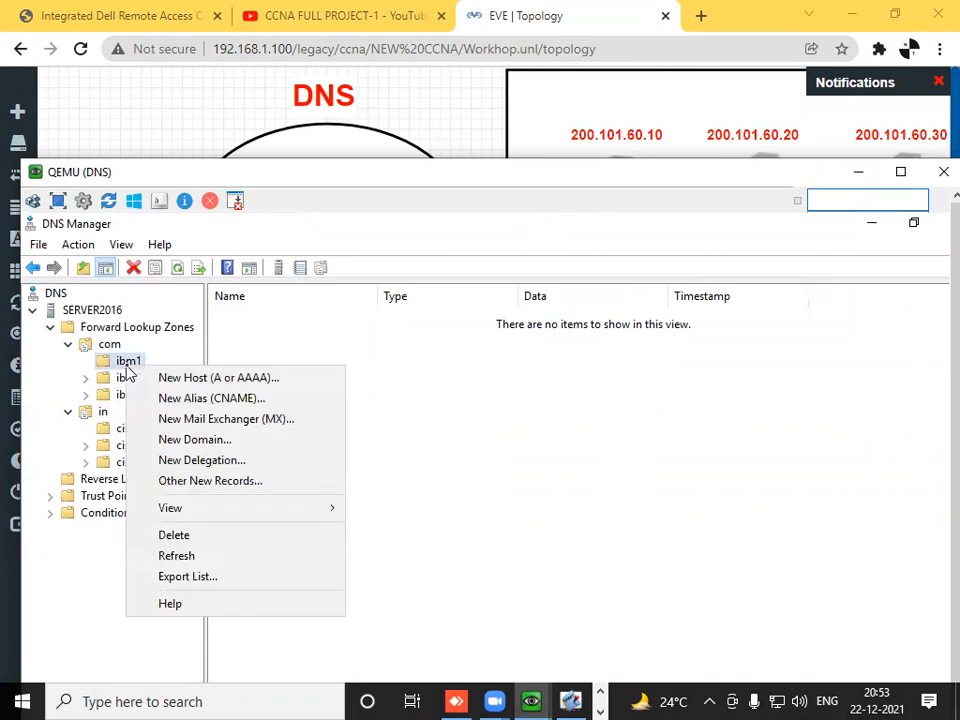
left_click(238, 386)
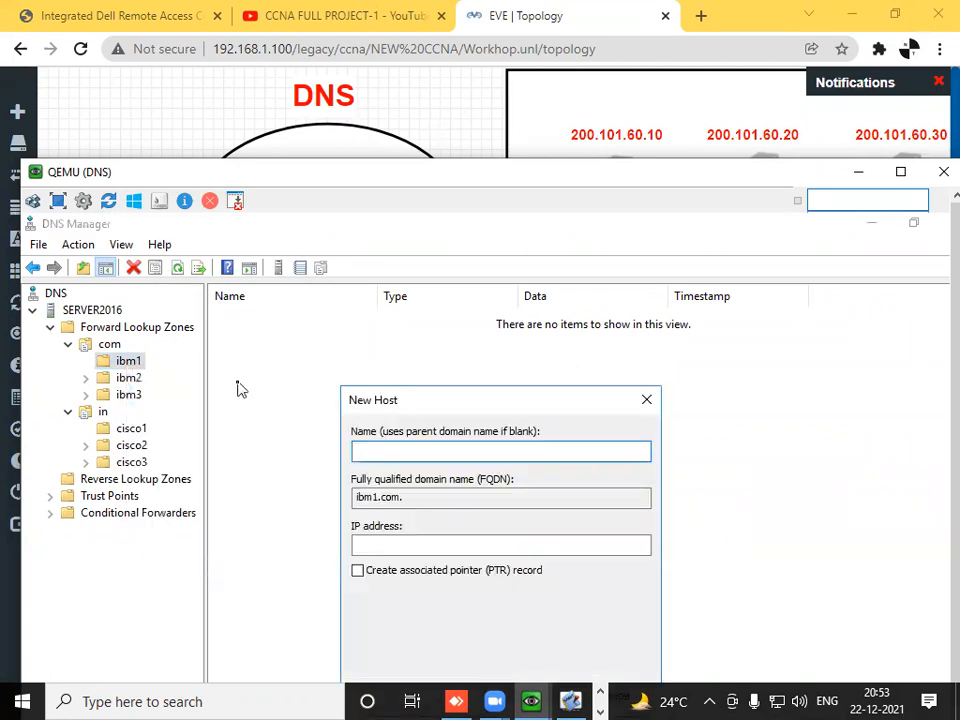
type("www")
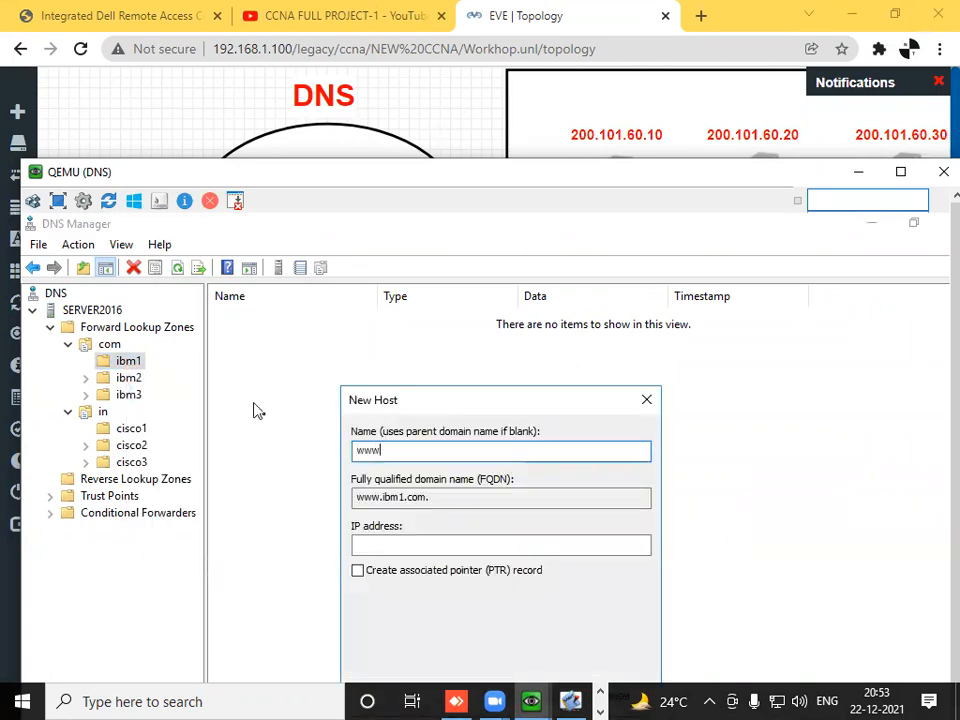
left_click_drag(433, 497, 349, 498)
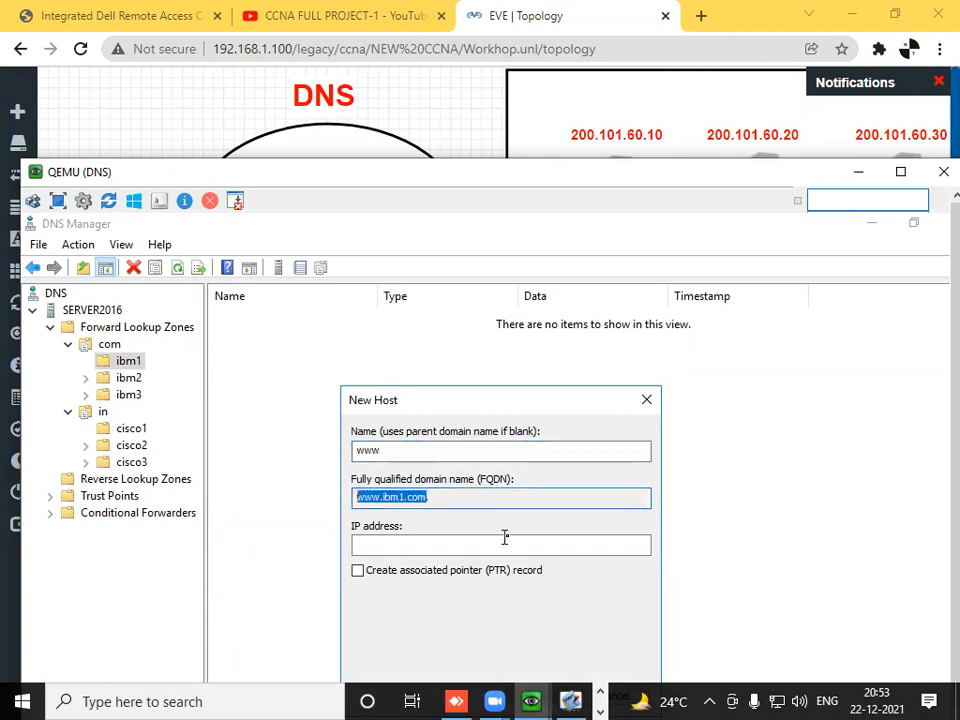
left_click(472, 501)
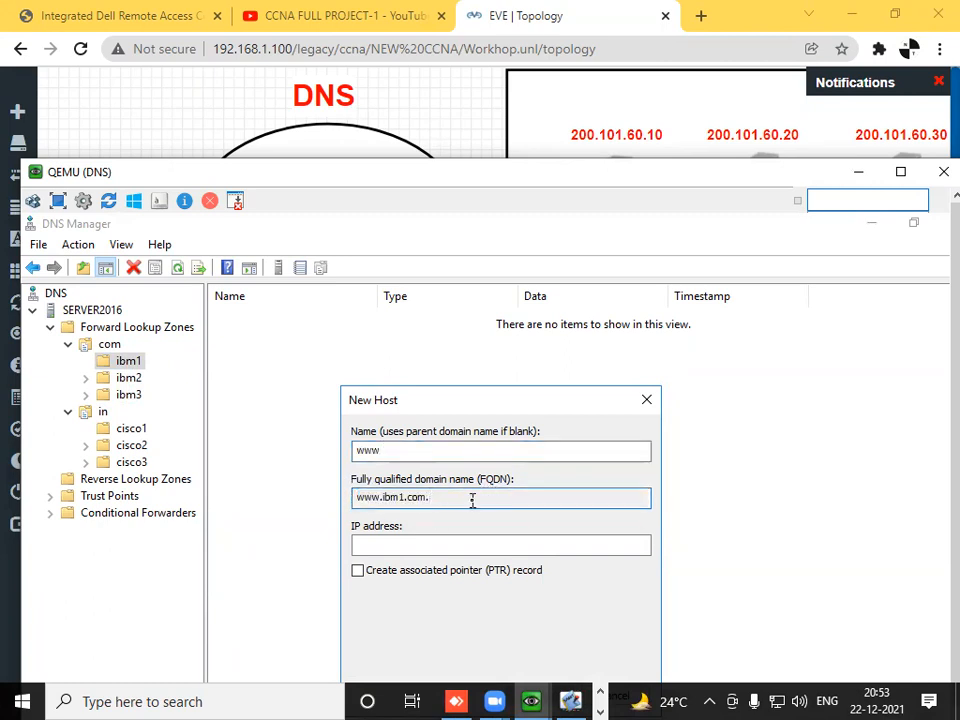
left_click(439, 546)
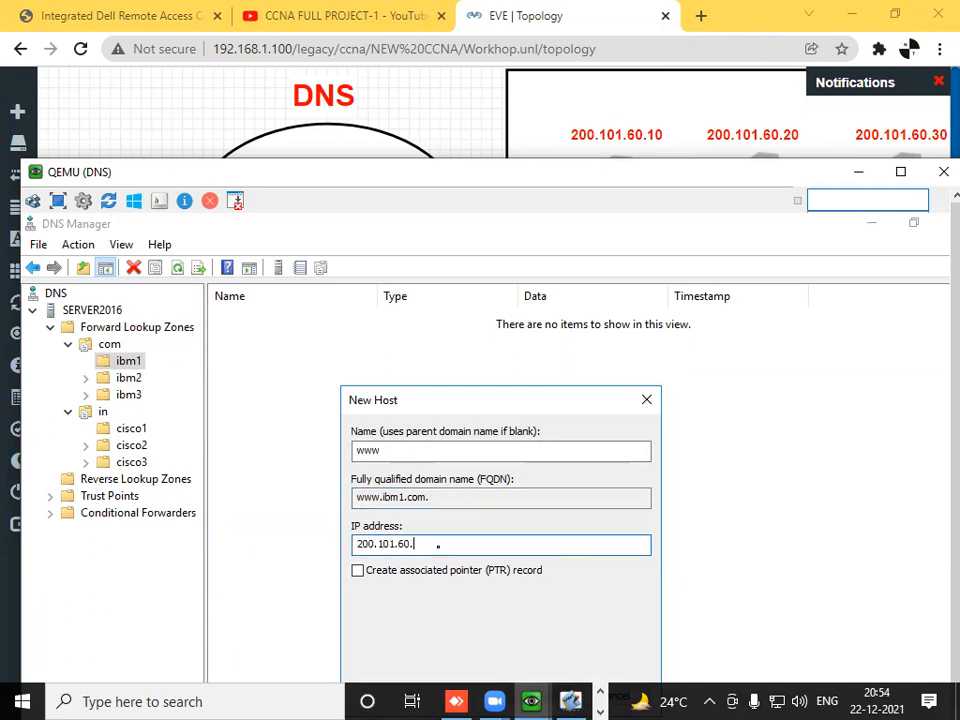
left_click_drag(516, 407, 514, 350)
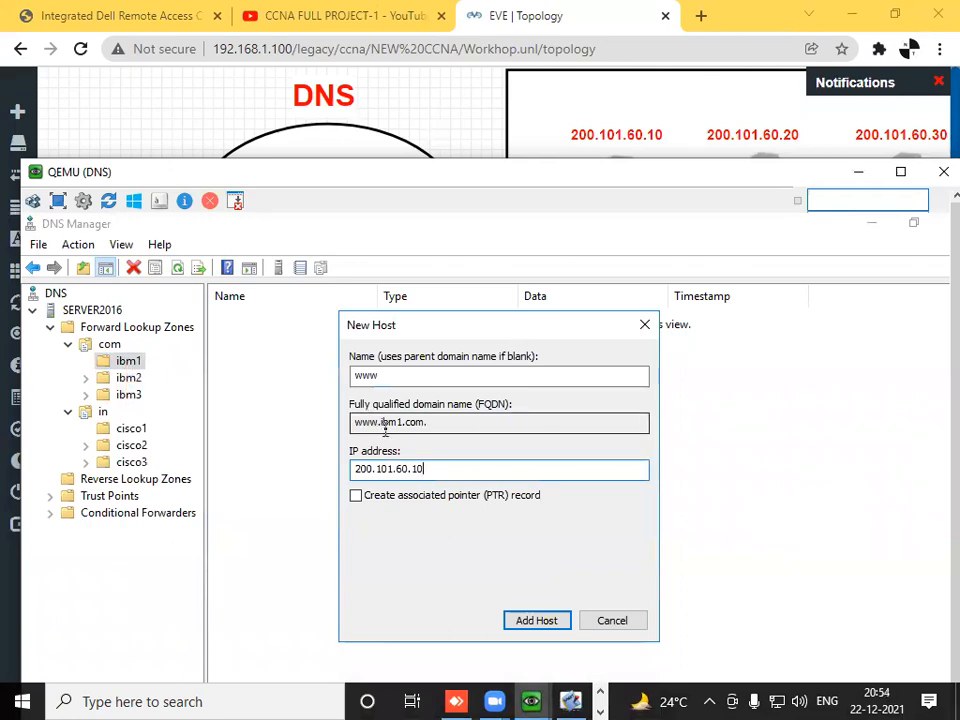
left_click(539, 621)
left_click(638, 635)
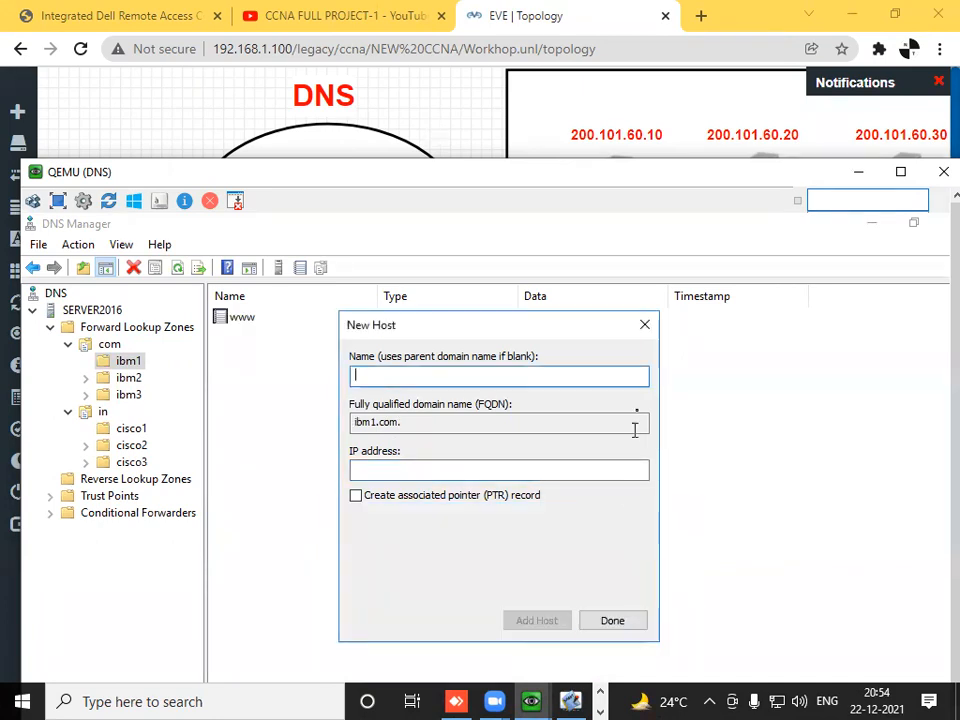
left_click(644, 325)
- Add a host record named www with IP address 200.101.60.20 to the ibm2 domain
left_click(124, 379)
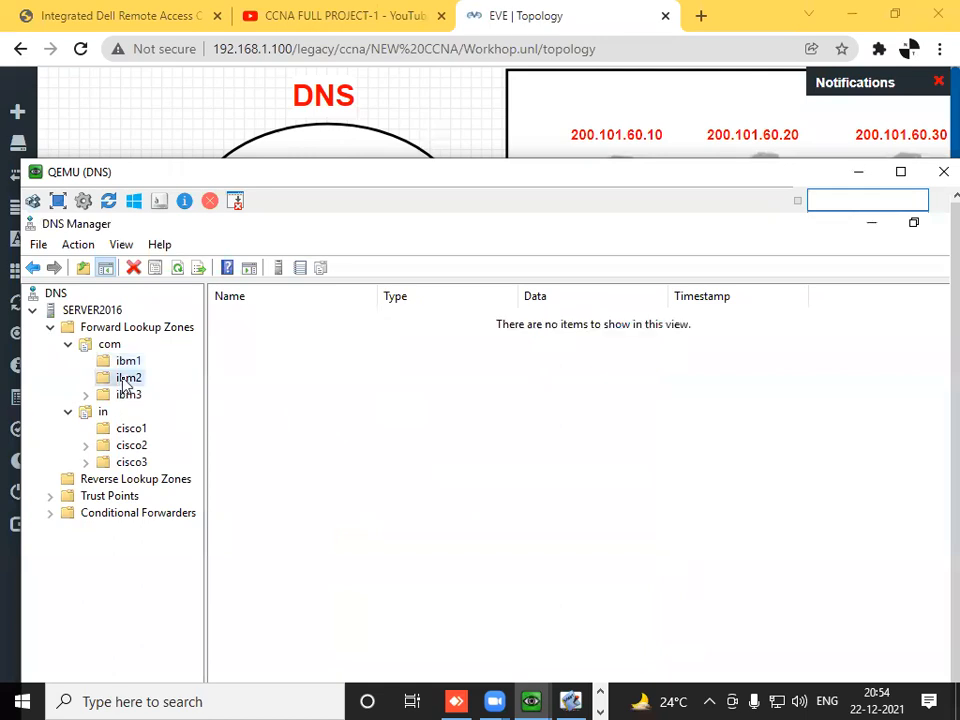
right_click(122, 378)
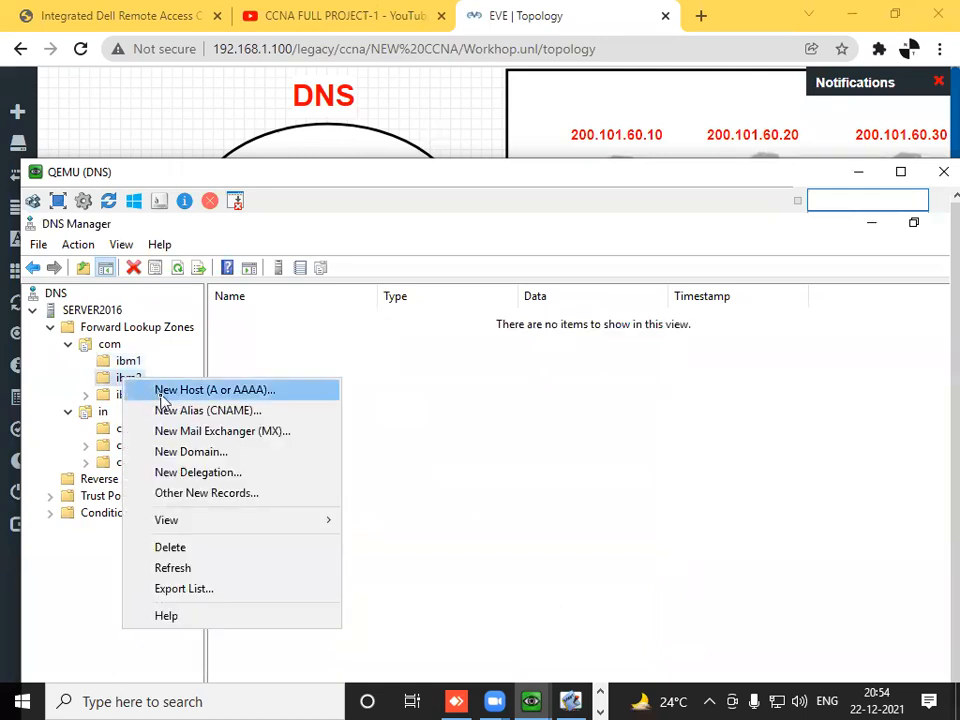
left_click(200, 390)
type("www")
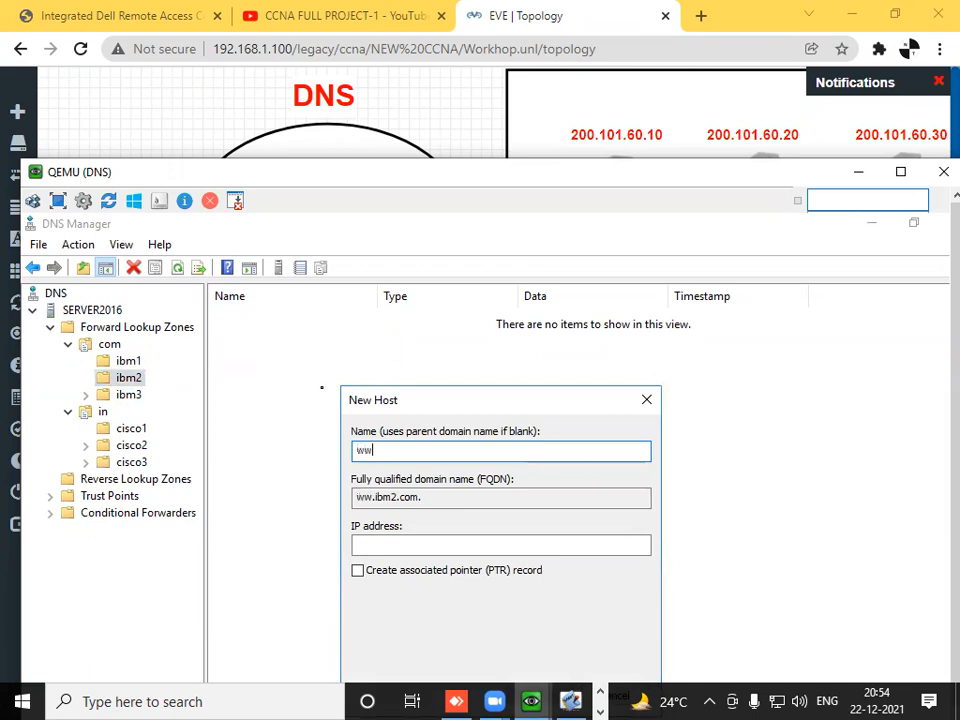
left_click(407, 545)
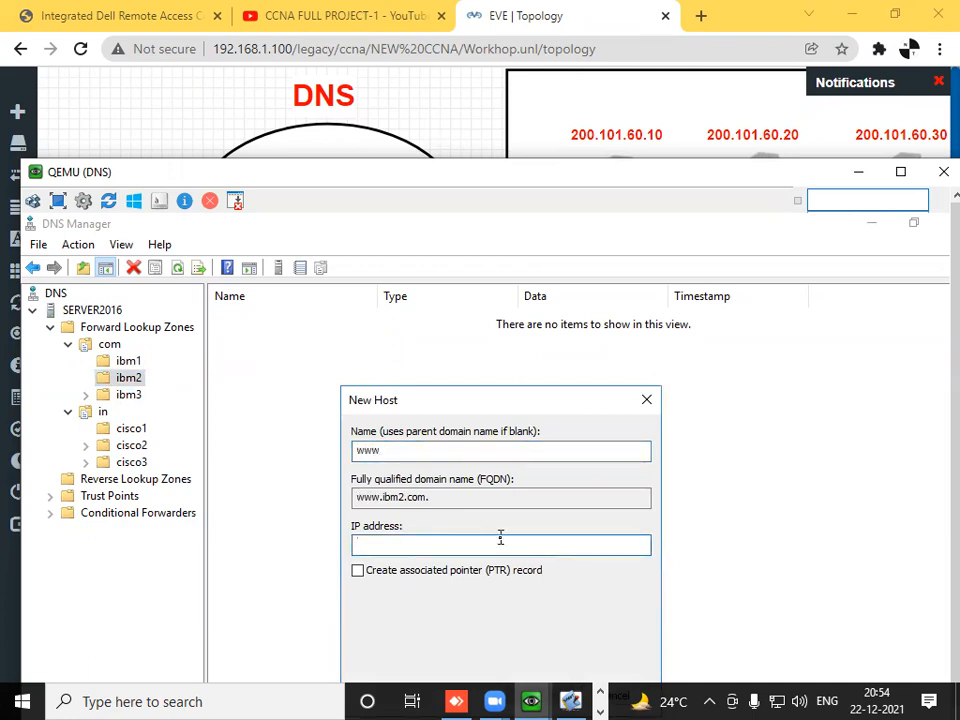
type("200.101.60.20")
left_click_drag(507, 400, 508, 330)
left_click(552, 622)
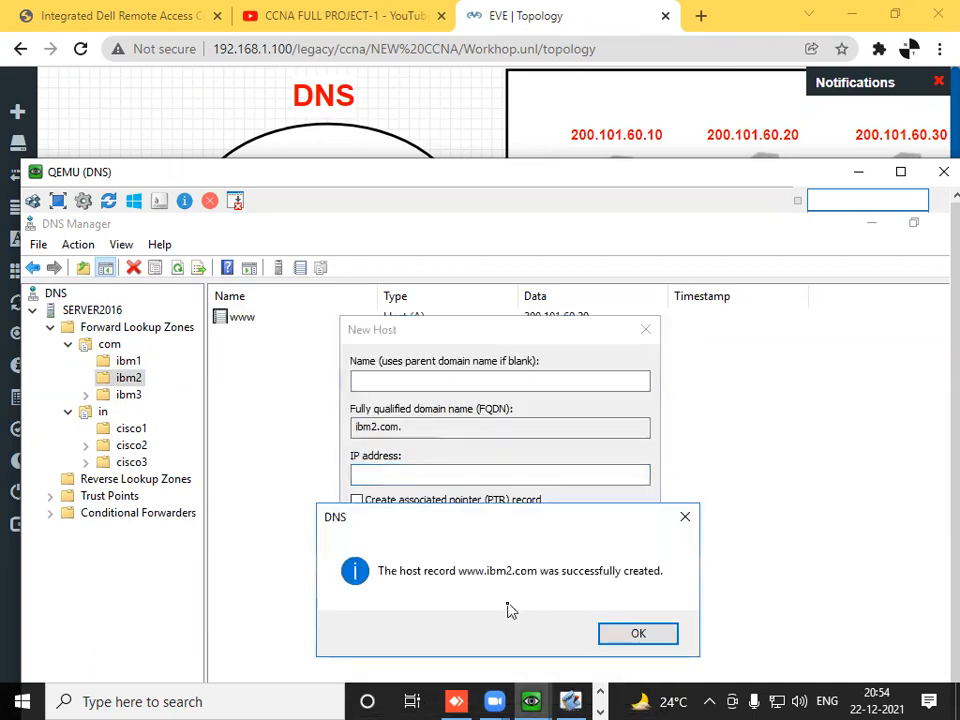
left_click(632, 634)
left_click(645, 330)
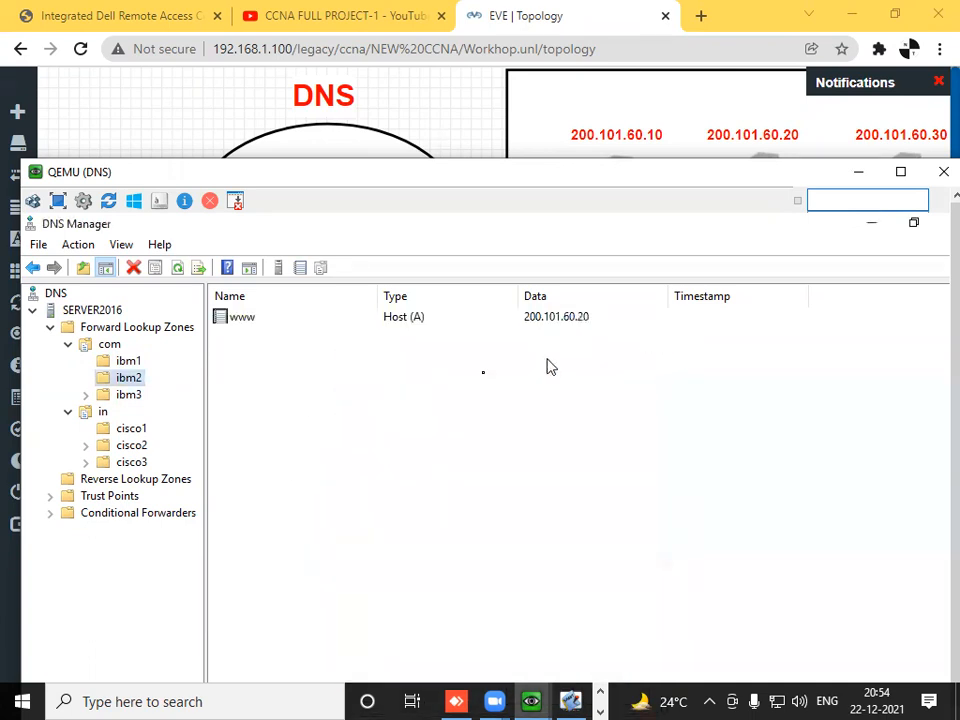
- Add a host record named www with IP address 200.101.60.30 to the ibm3 domain
left_click(131, 397)
right_click(130, 398)
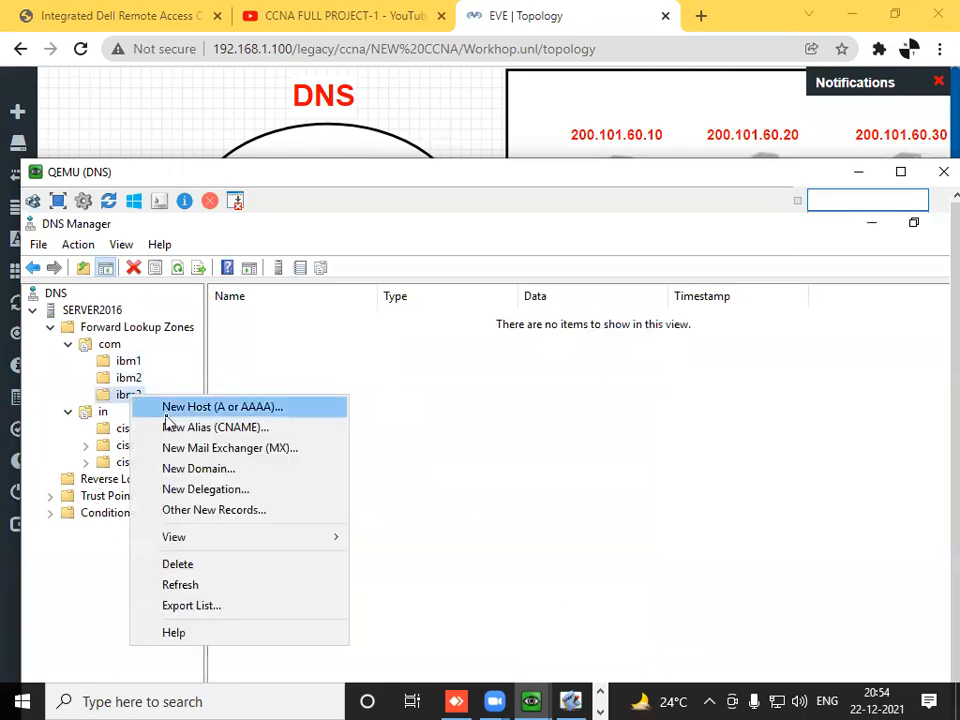
left_click(168, 410)
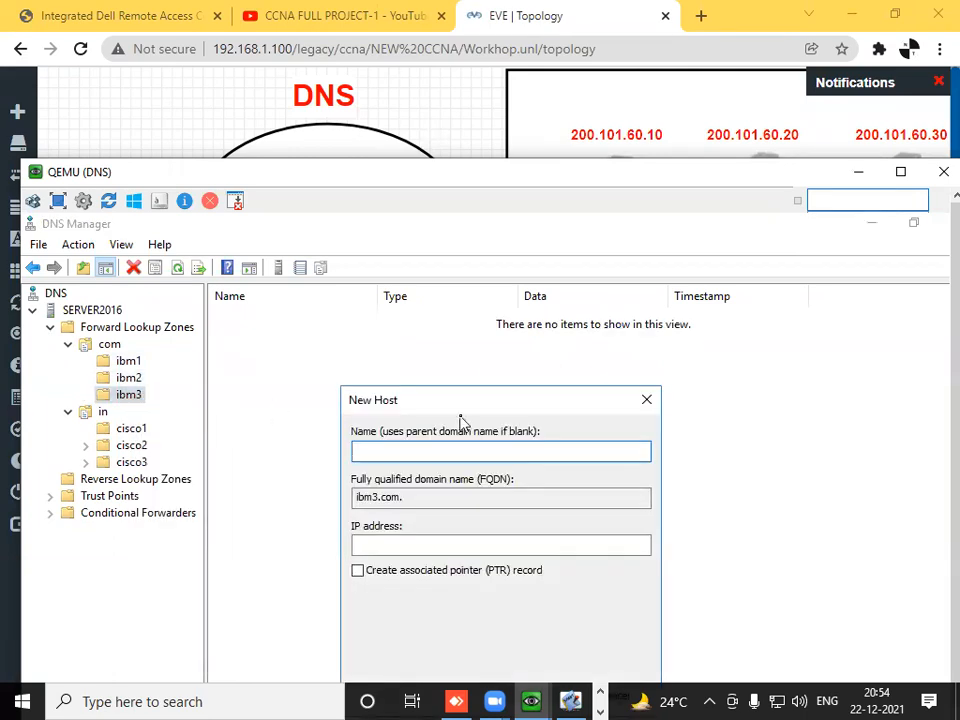
type("www")
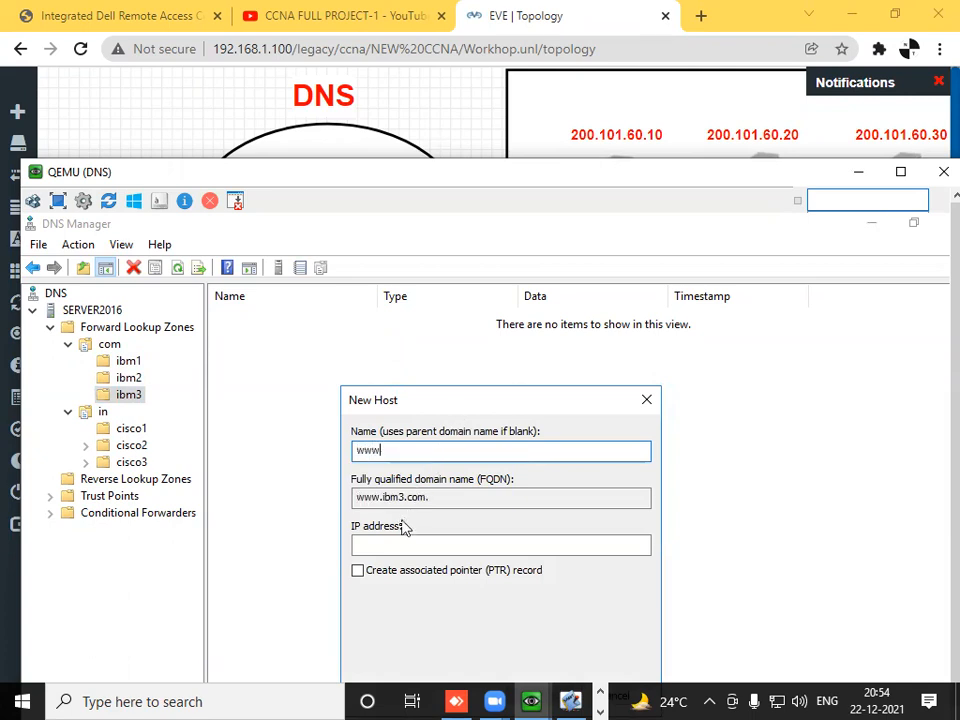
left_click(396, 543)
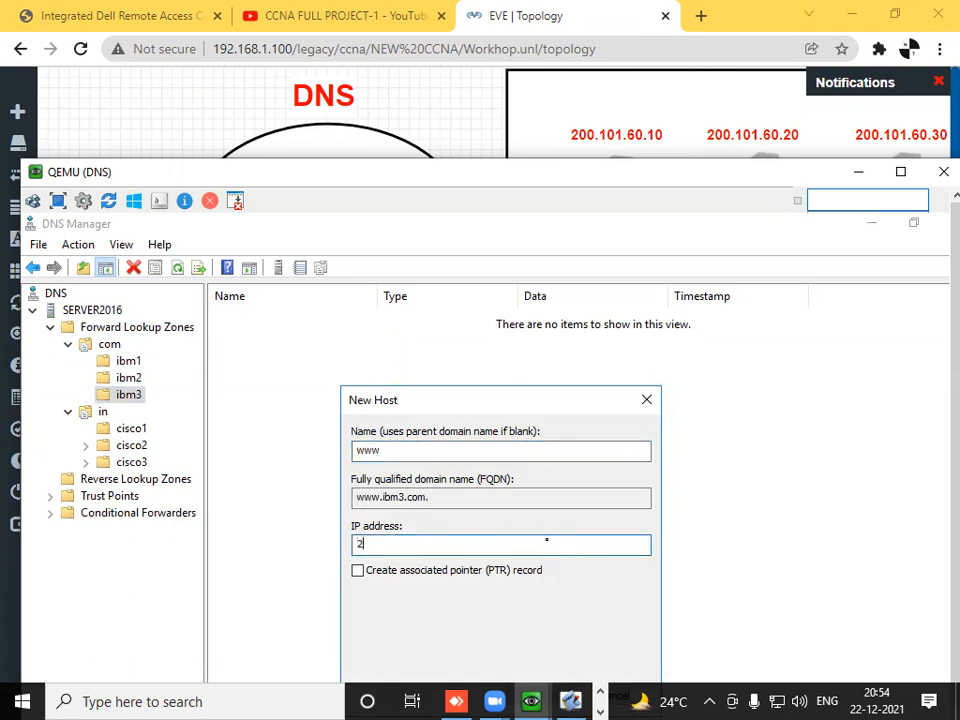
type("200.101.60.30")
left_click_drag(602, 401, 570, 281)
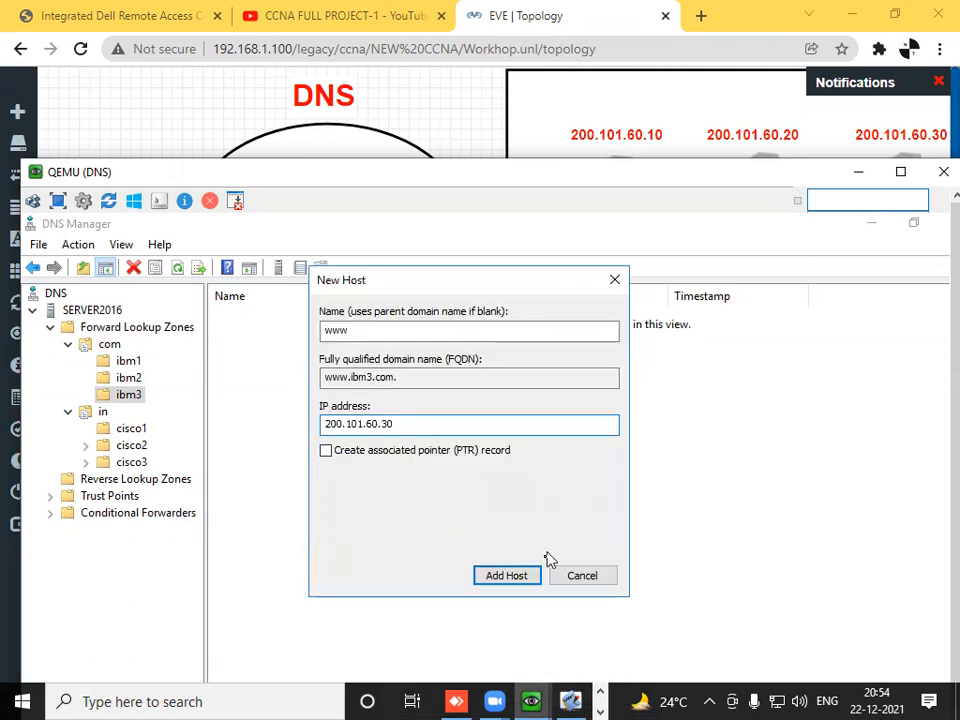
left_click(529, 578)
left_click(612, 634)
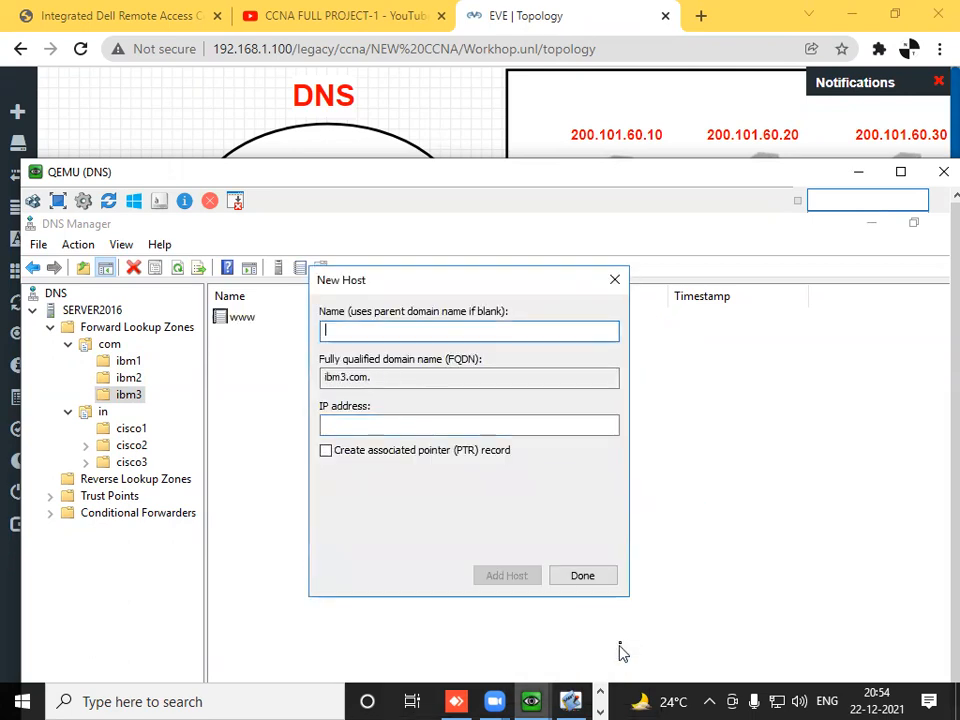
left_click(616, 280)
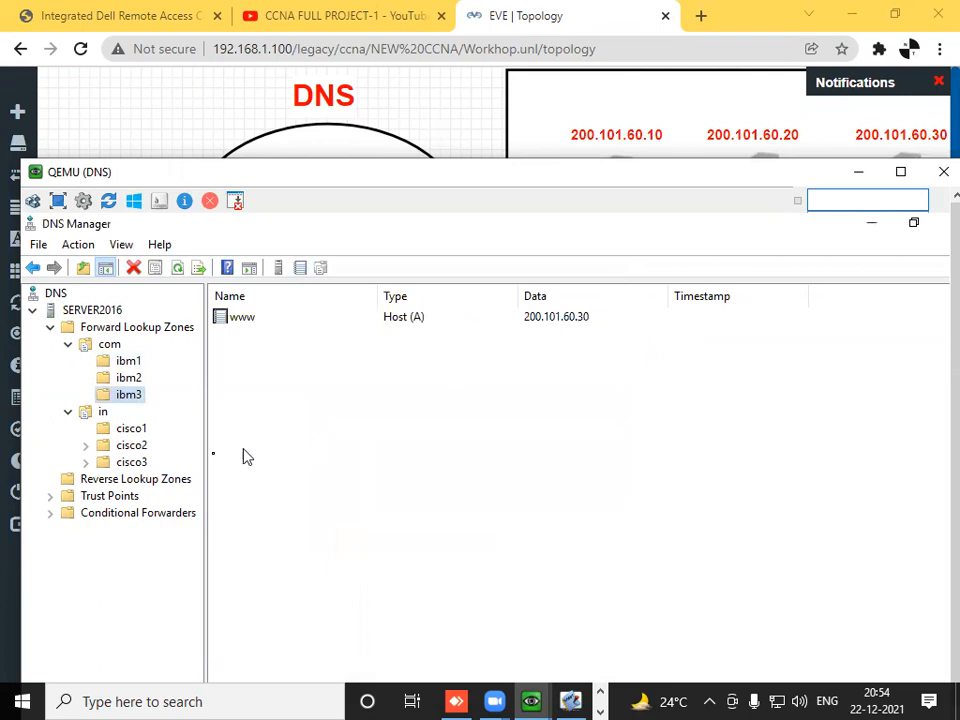
- Bring the topology's Cisco server addresses into view and arrange the QEMU (DNS) window above them, with the cisco1 domain selected
left_click(126, 430)
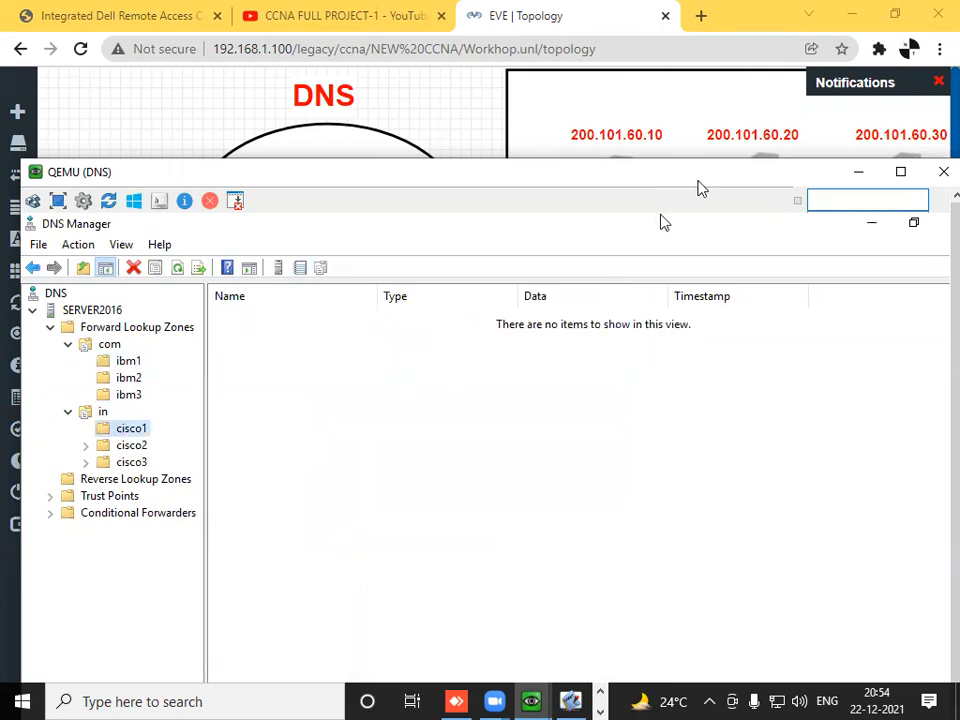
left_click(858, 172)
scroll(935, 420, "down", 10)
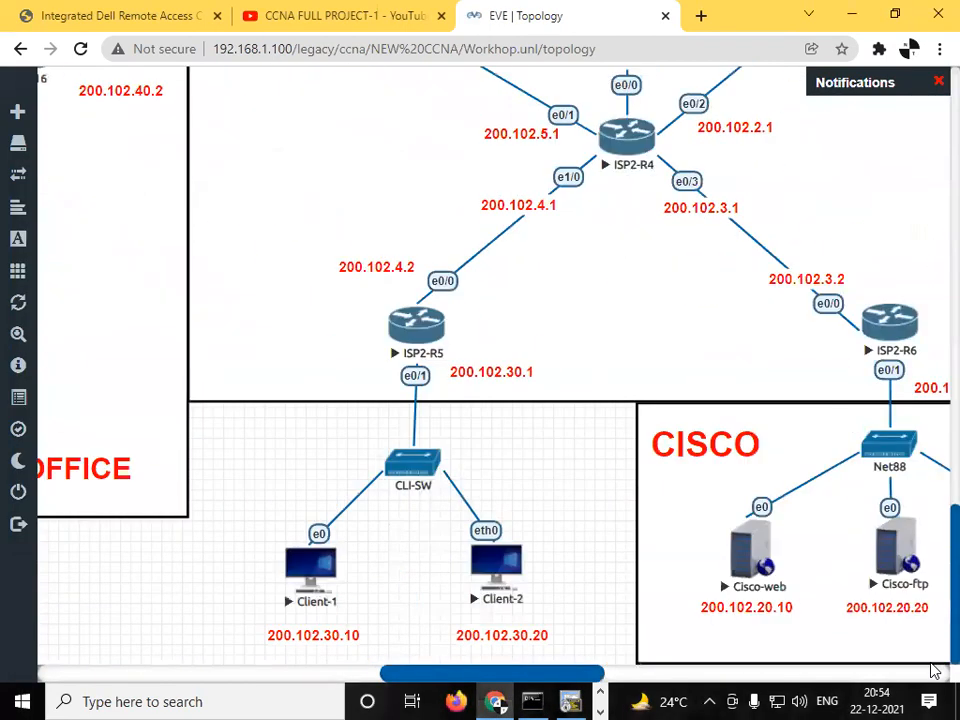
left_click_drag(591, 672, 618, 692)
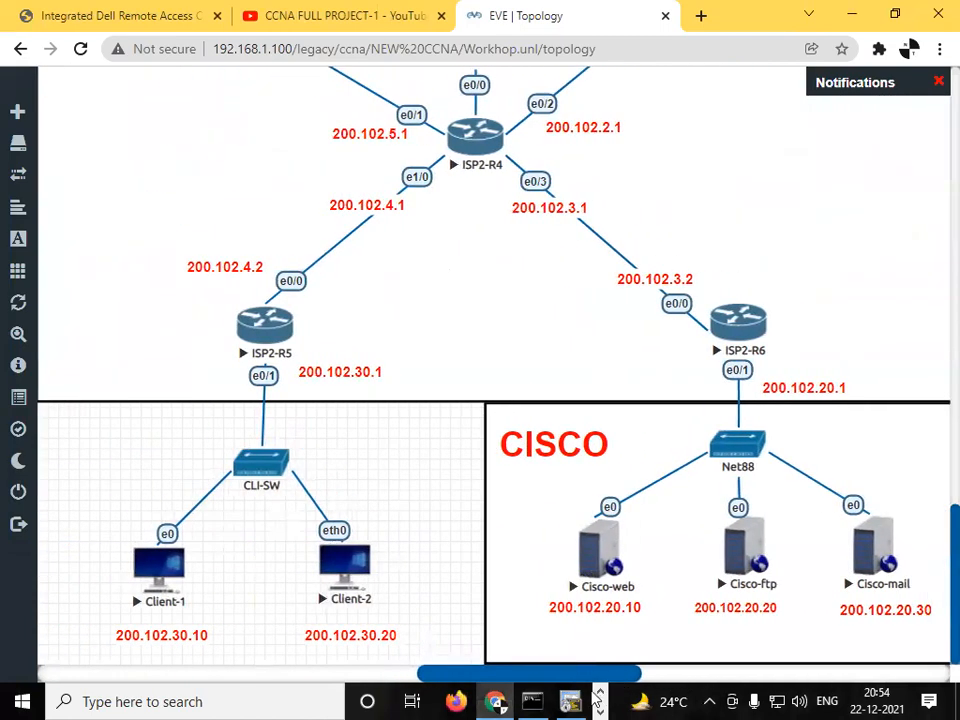
left_click(598, 709)
mouse_move(531, 701)
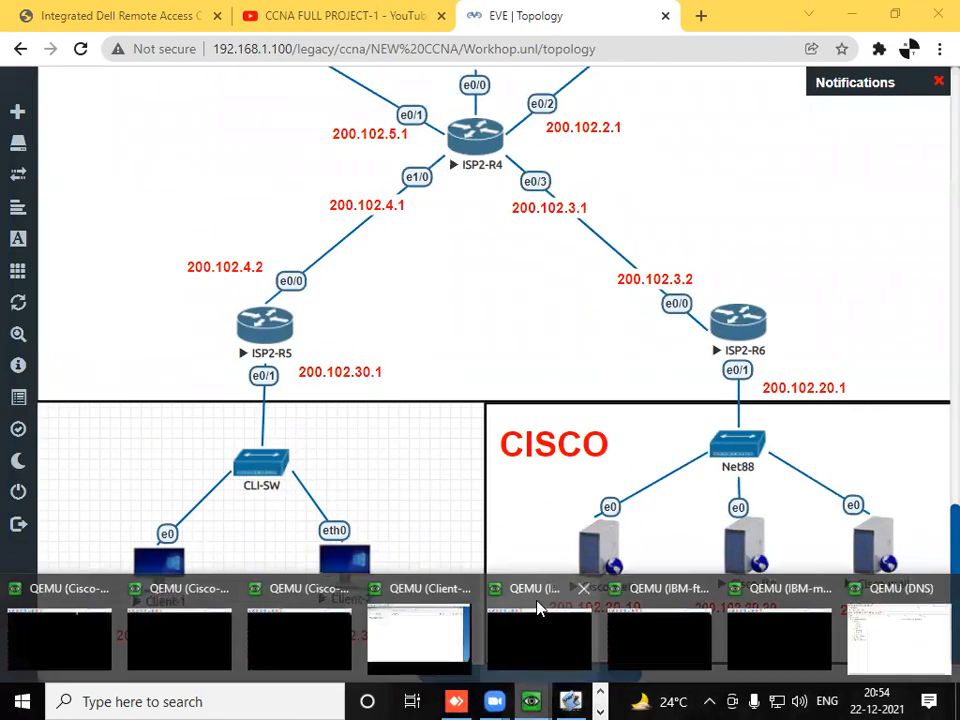
left_click(884, 596)
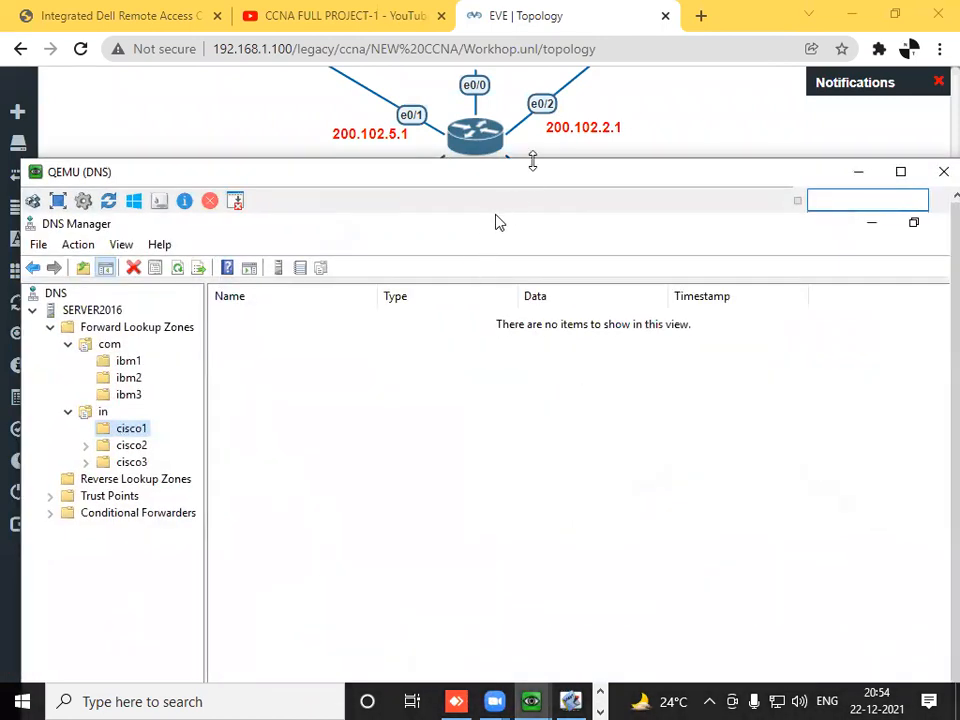
left_click_drag(532, 161, 550, 463)
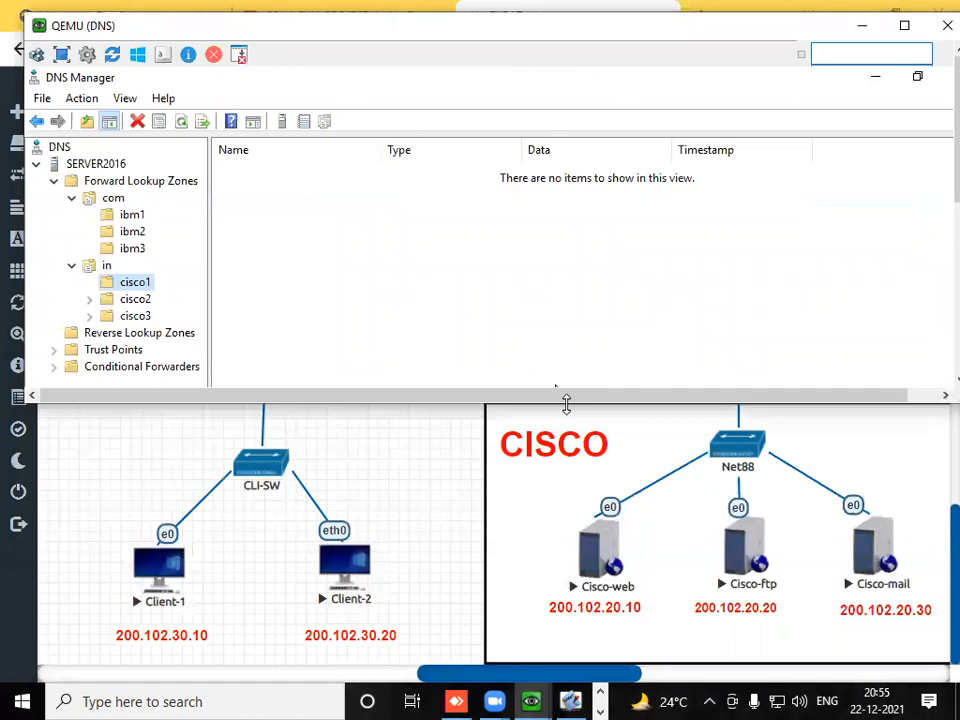
left_click_drag(566, 403, 566, 555)
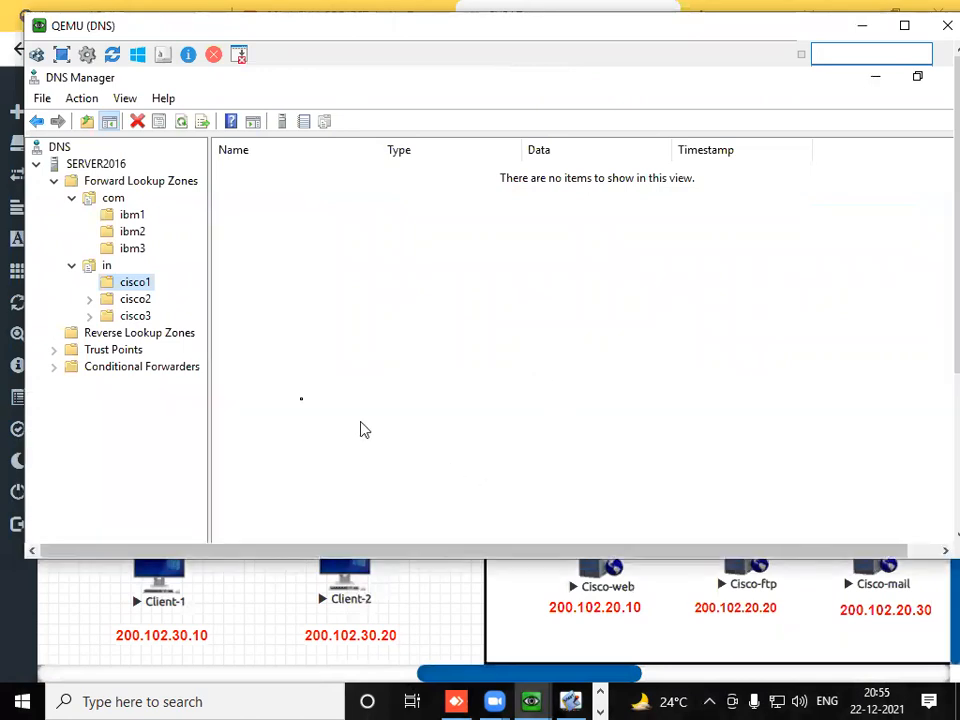
- Add a host record named www with IP address 200.102.20.10 to the cisco1 domain
right_click(138, 284)
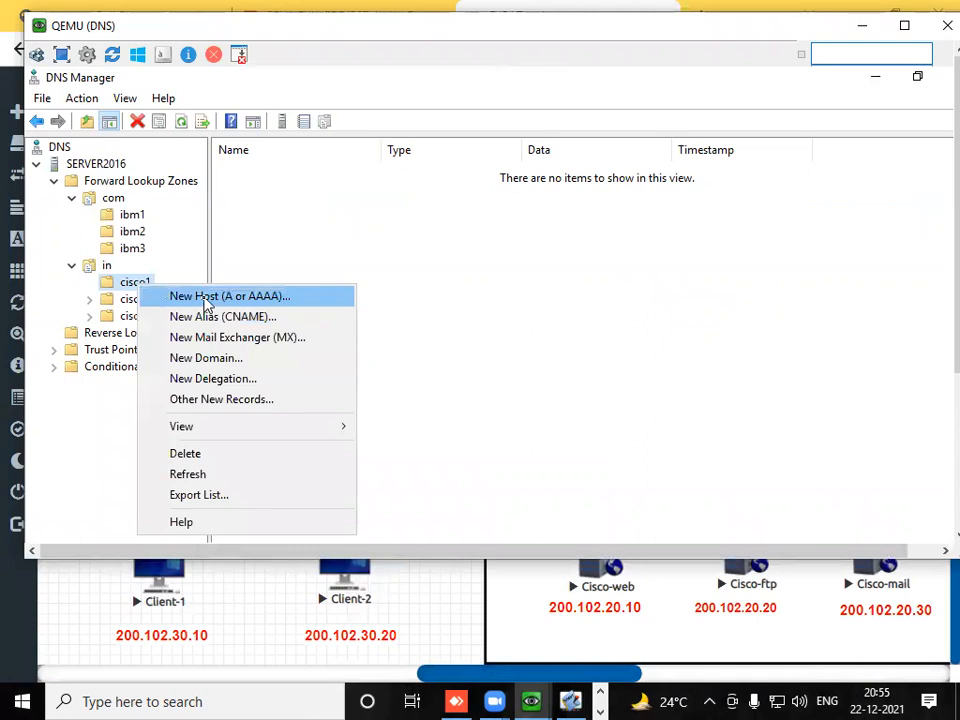
left_click(205, 298)
type("www")
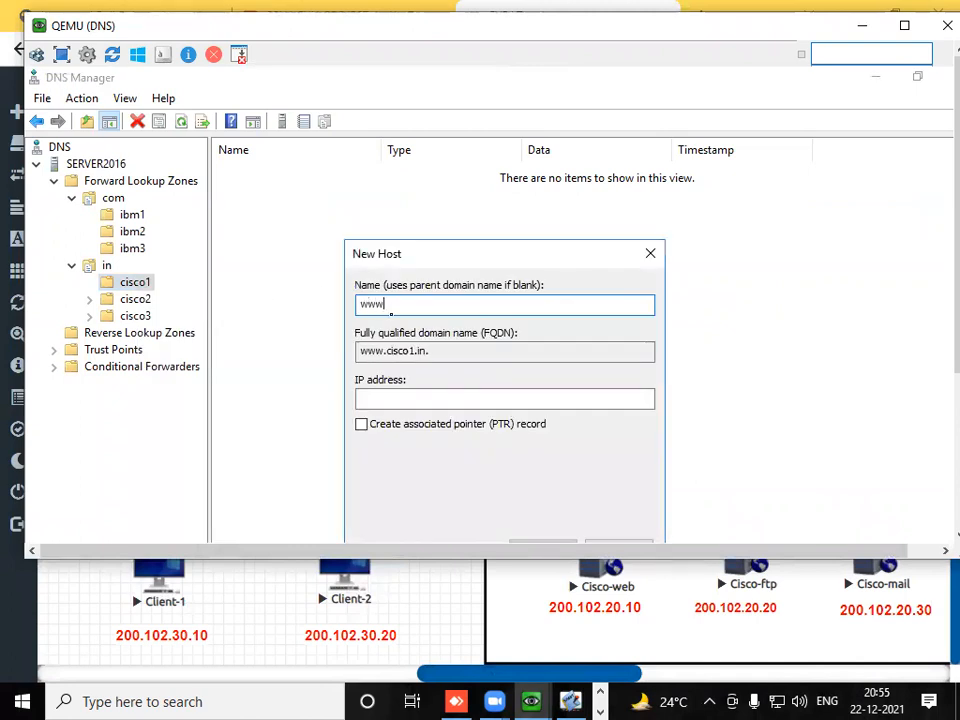
left_click(440, 399)
type("200.102.20.10")
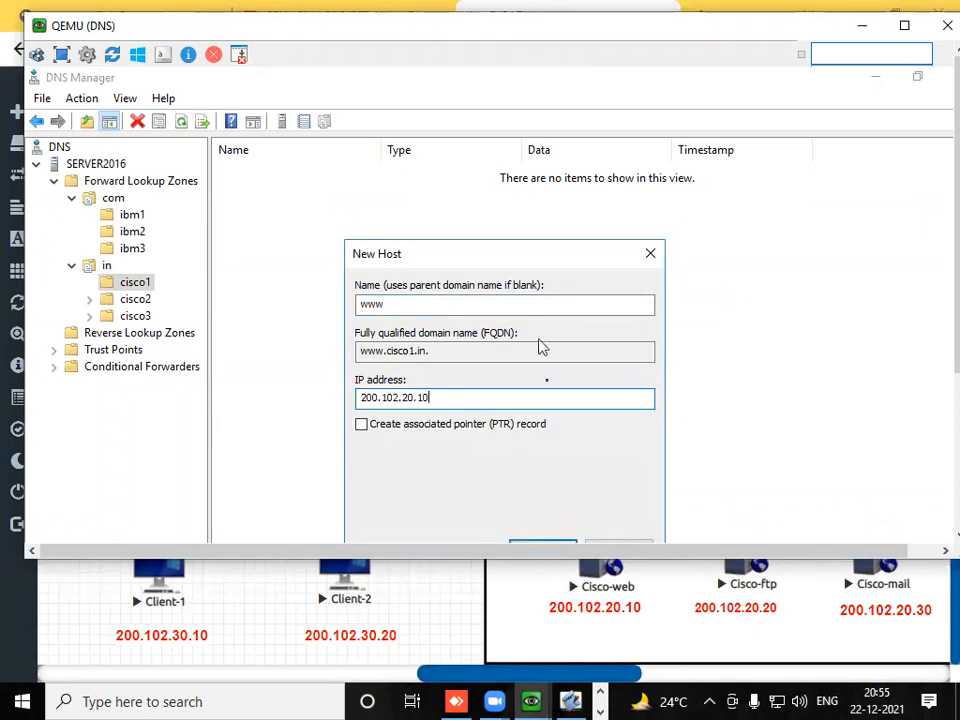
left_click(543, 541)
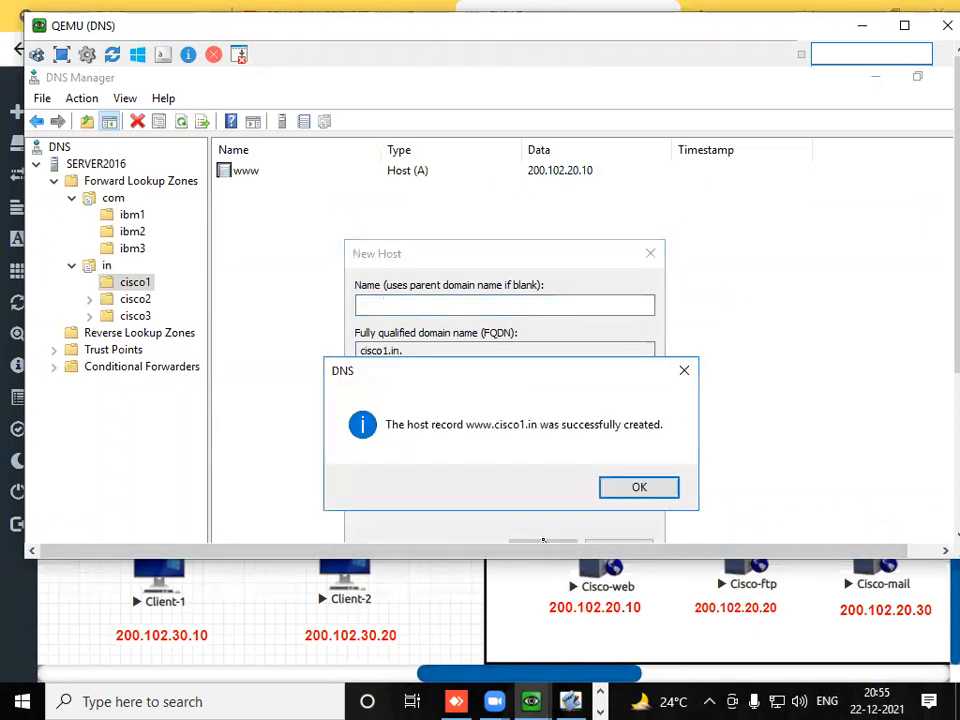
left_click(612, 489)
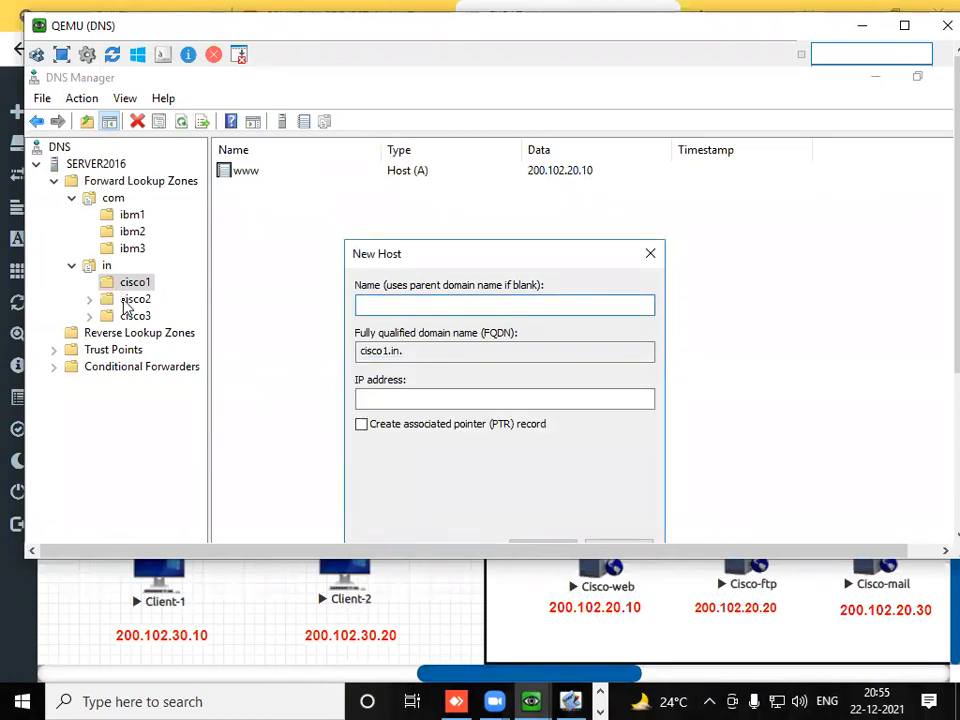
left_click(650, 254)
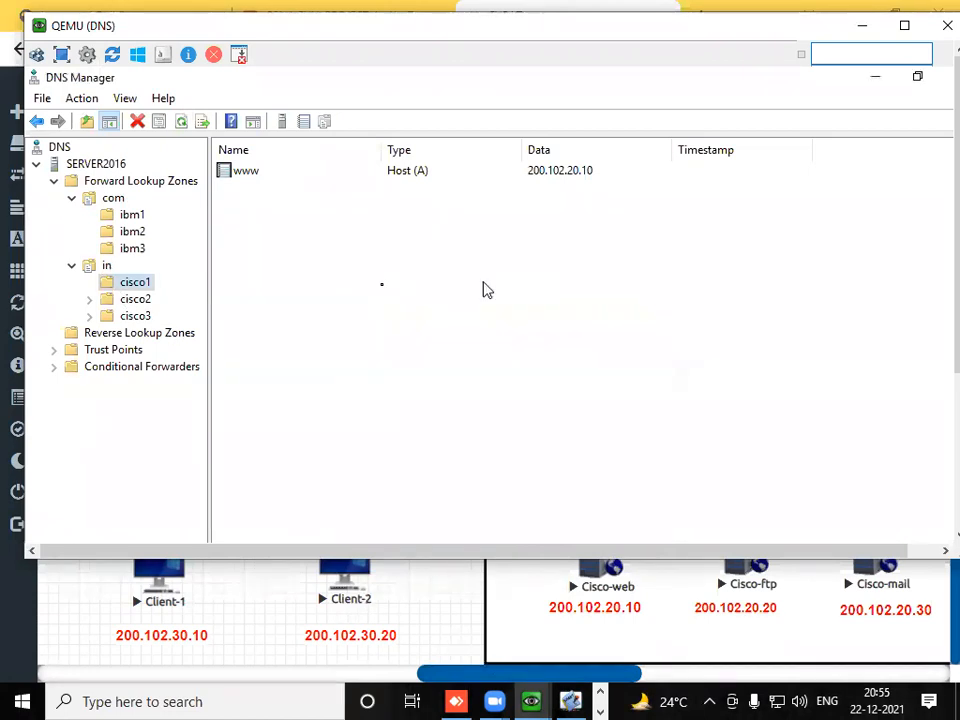
- Add a host record named www with IP address 200.102.20.20 to the cisco2 domain
left_click(142, 300)
right_click(148, 301)
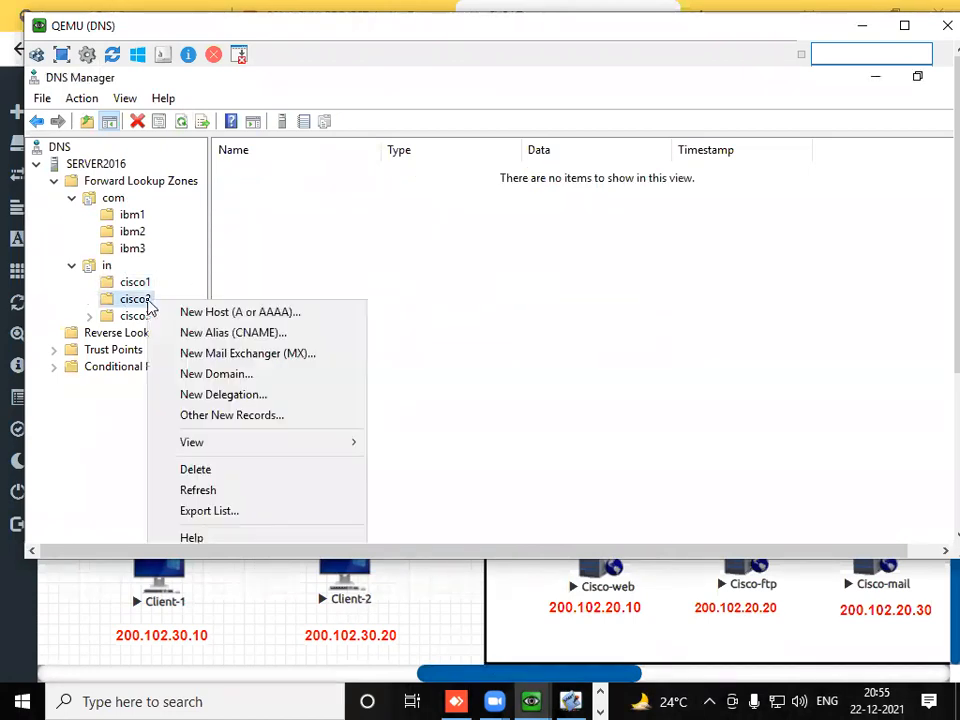
left_click(253, 314)
type("www")
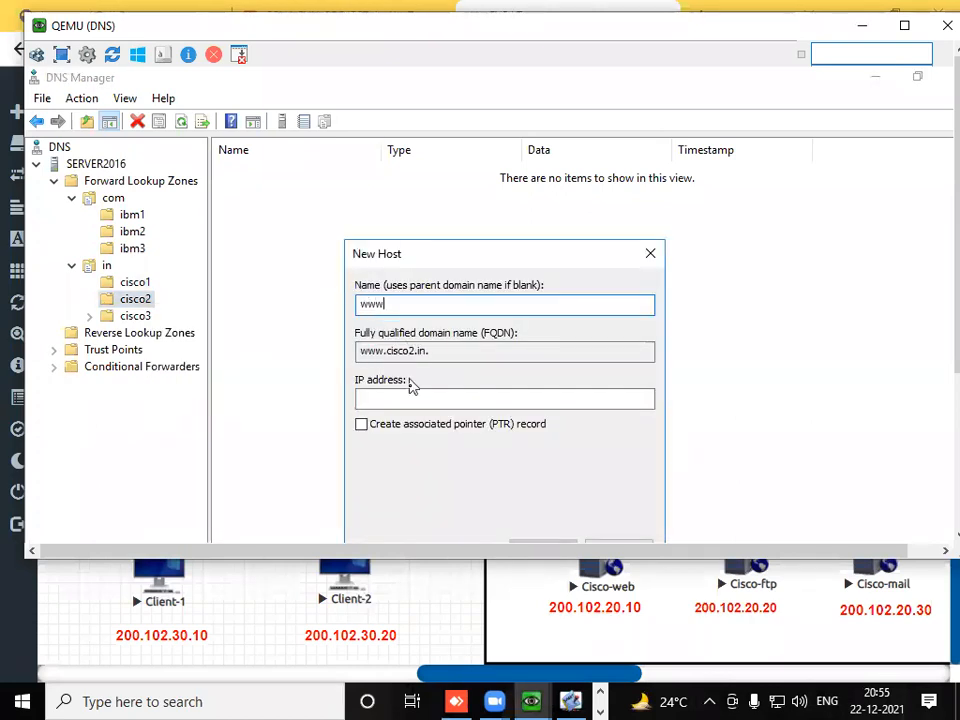
left_click(410, 398)
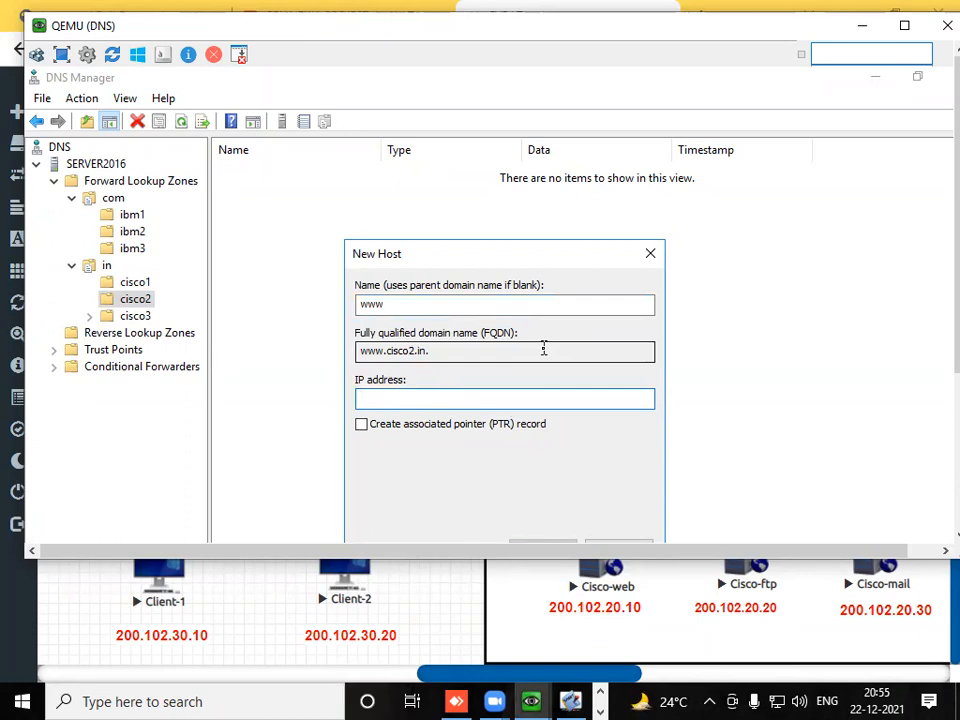
type("200.102.20.20")
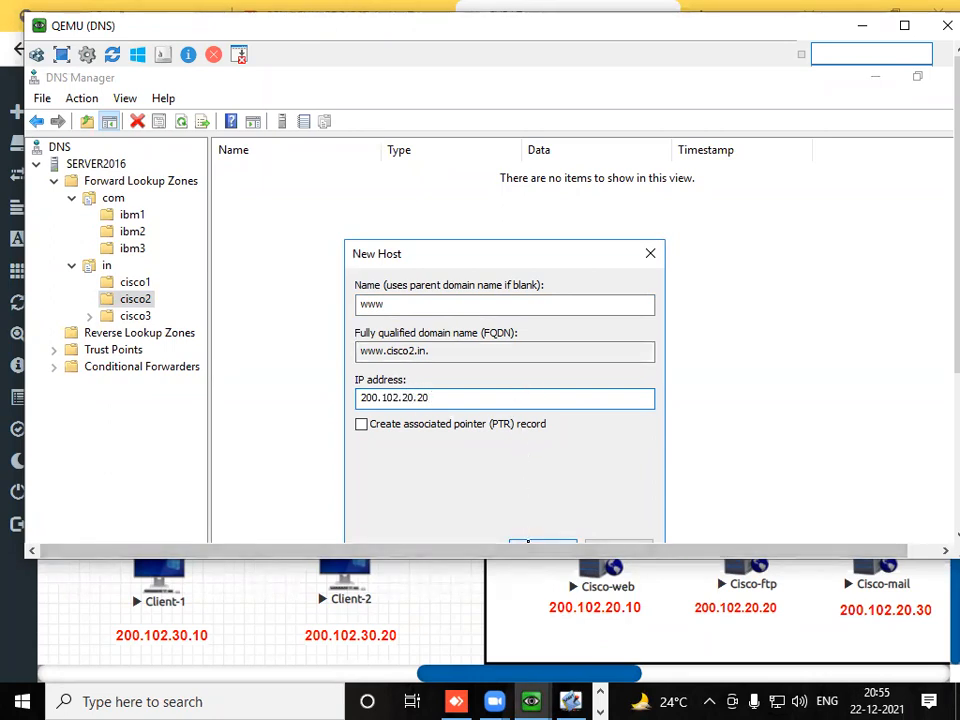
left_click(536, 545)
left_click(615, 491)
left_click(651, 253)
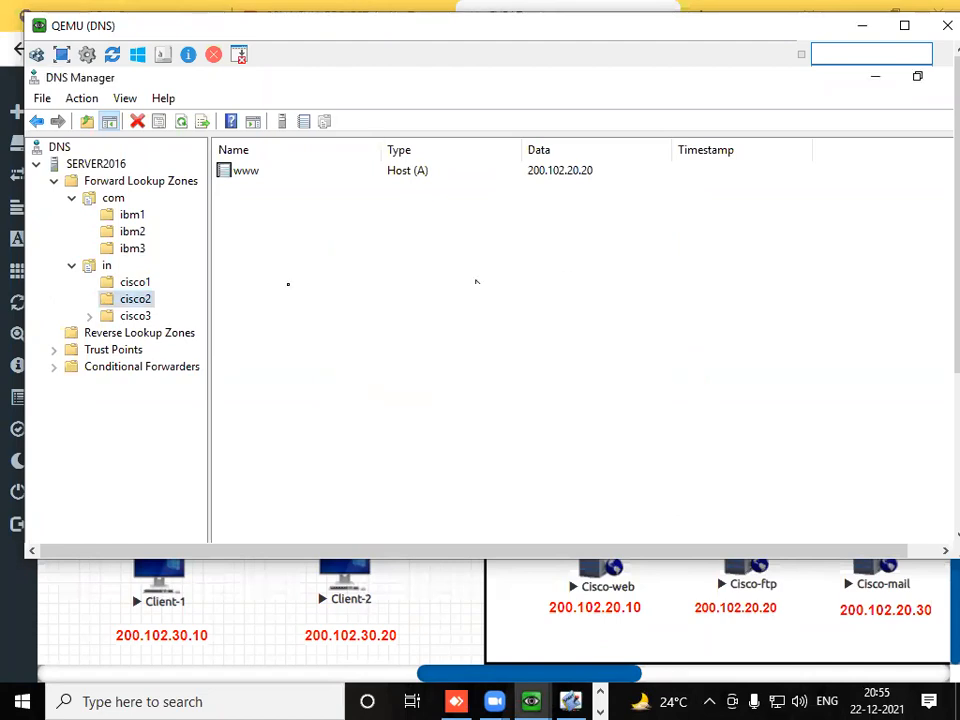
- Add a host record named www with IP address 200.102.20.30 to the cisco3 domain
right_click(139, 318)
left_click(244, 293)
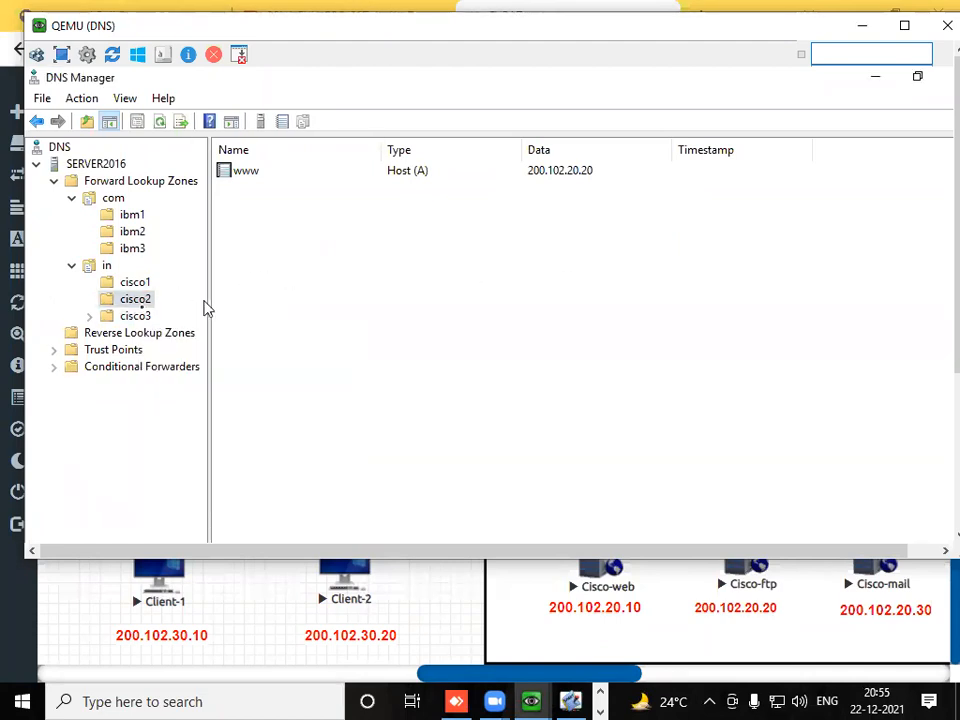
left_click(135, 316)
right_click(135, 316)
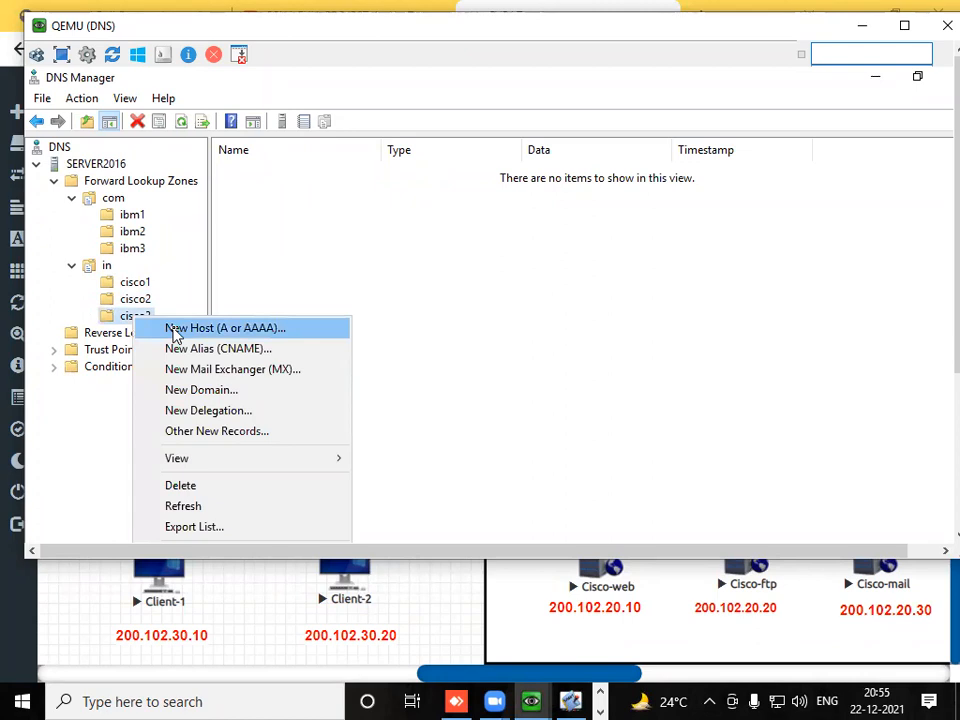
left_click(175, 334)
type("www")
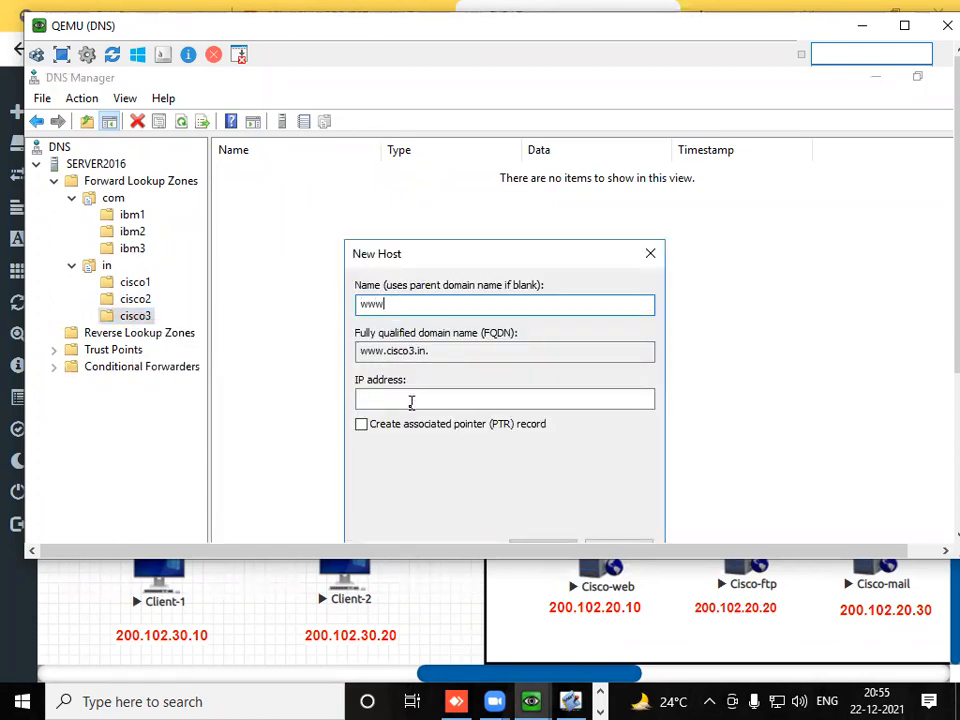
left_click(409, 399)
type("2")
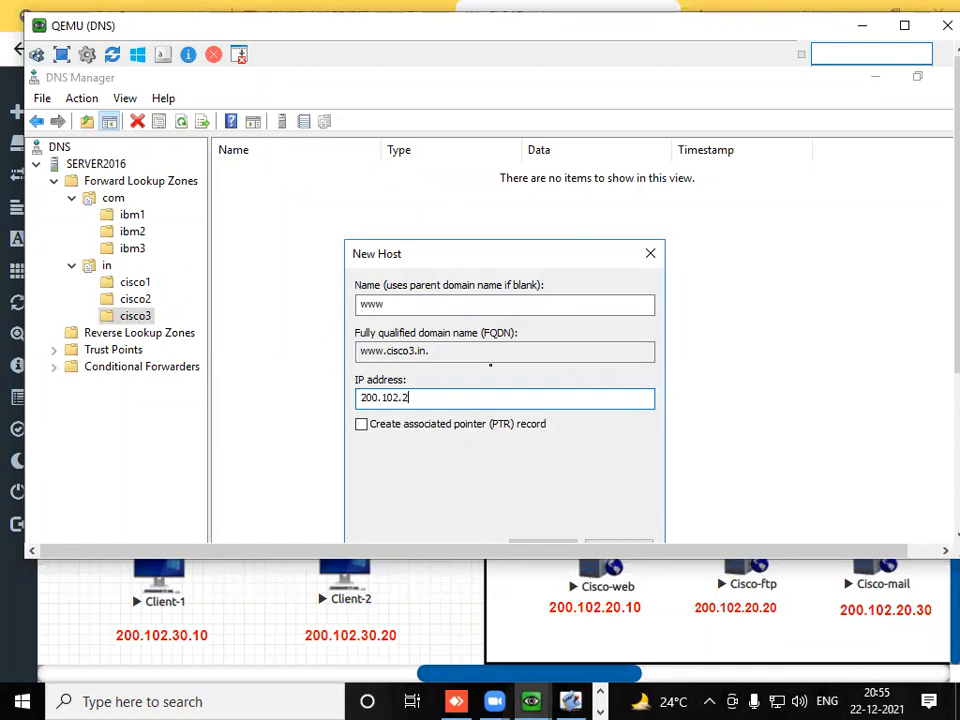
type("0.30")
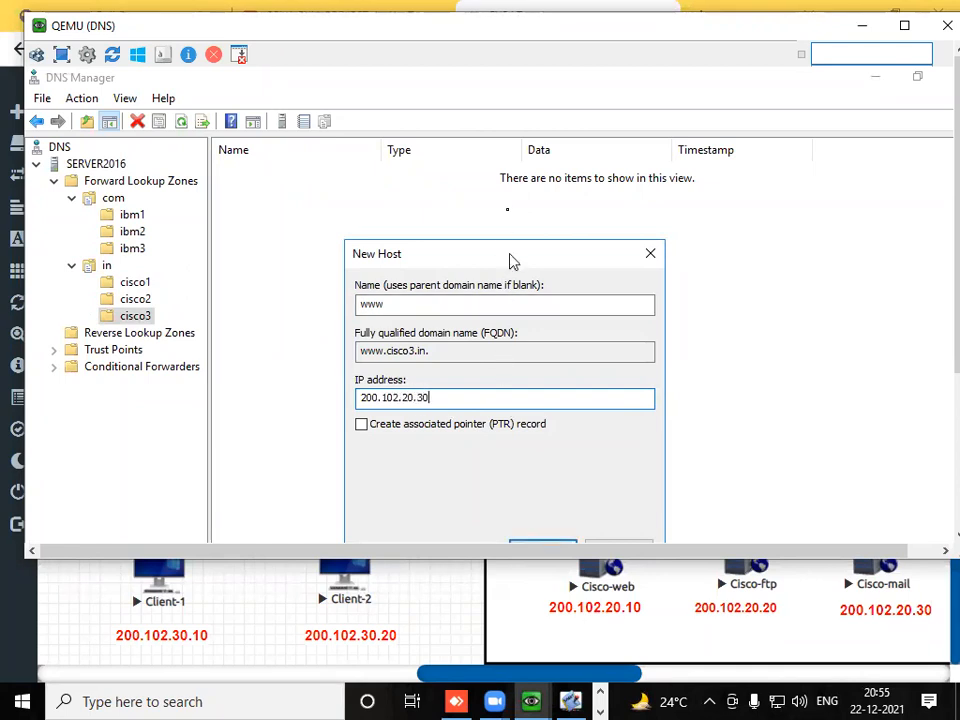
left_click(535, 483)
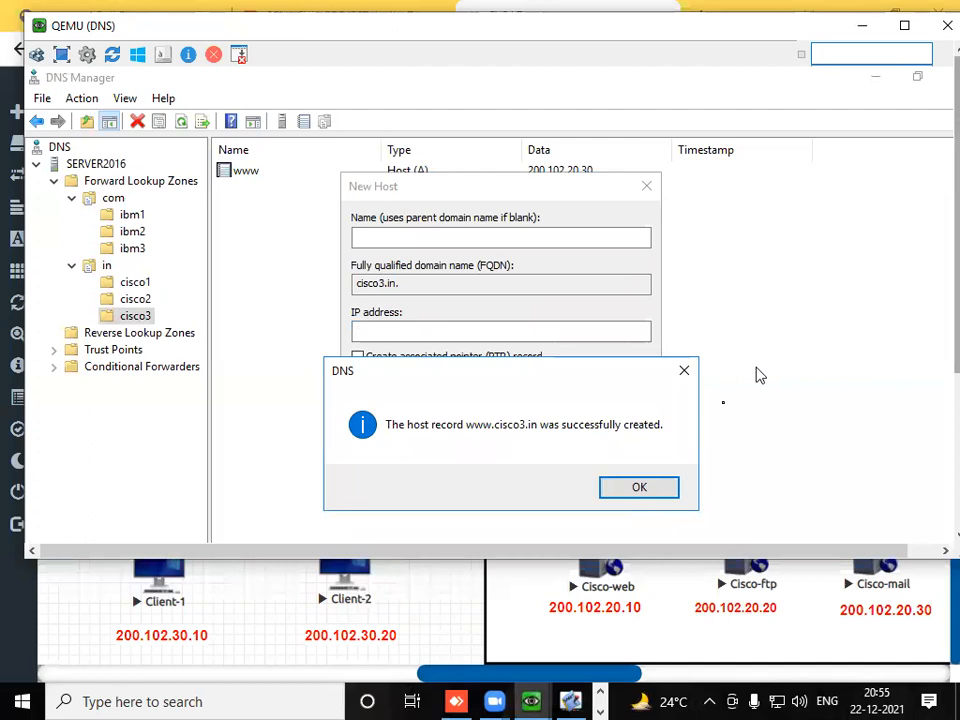
left_click(667, 484)
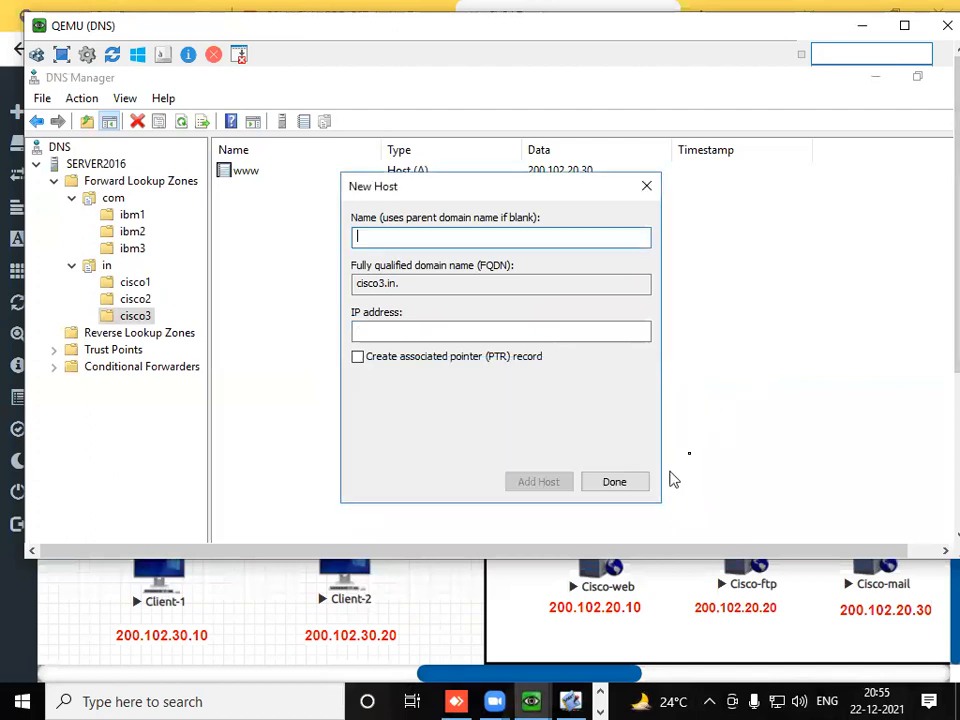
- Return to the topology, zoom out to the whole lab, and draw an arrow from Client-1 to the DNS server
left_click(935, 36)
mouse_move(90, 304)
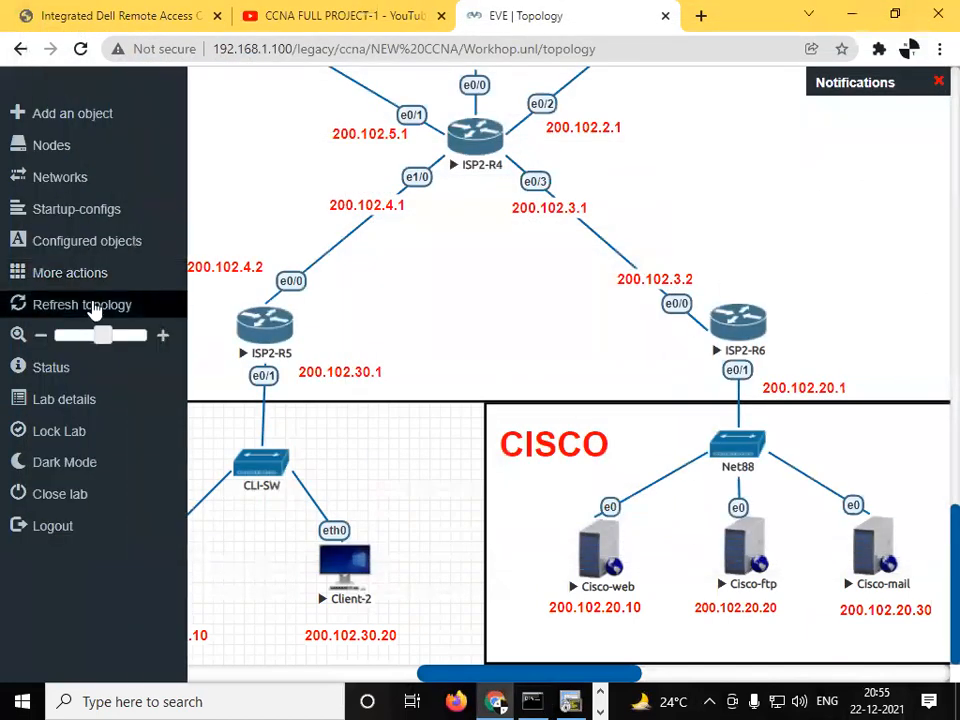
left_click_drag(100, 337, 62, 342)
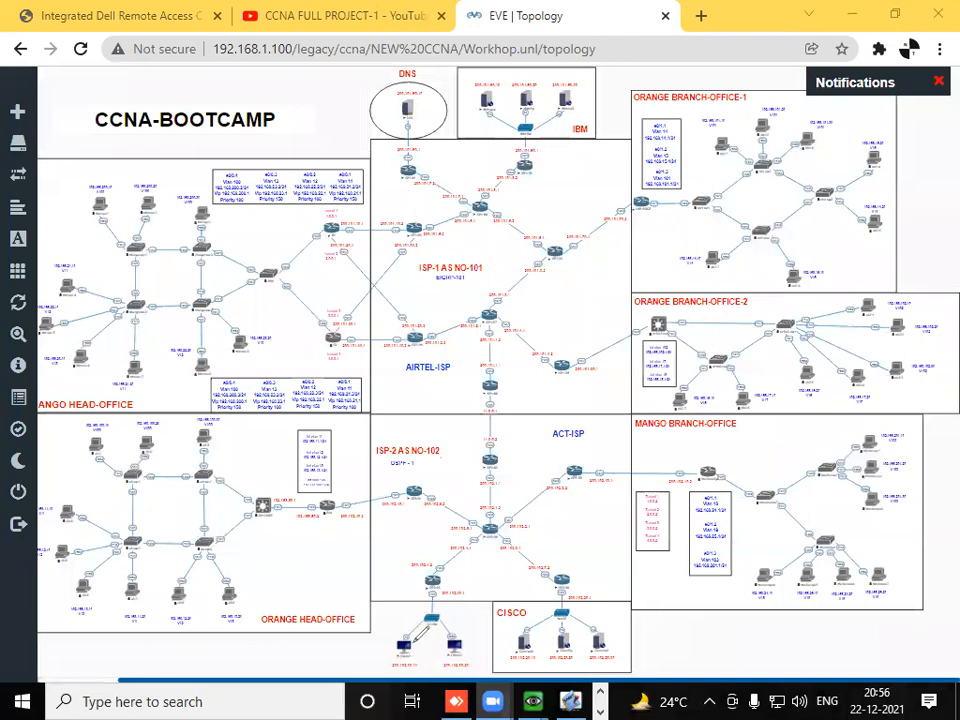
mouse_move(392, 630)
left_mouse_down()
mouse_move(383, 634)
mouse_move(258, 400)
mouse_move(300, 150)
mouse_move(354, 118)
mouse_move(373, 123)
left_mouse_up()
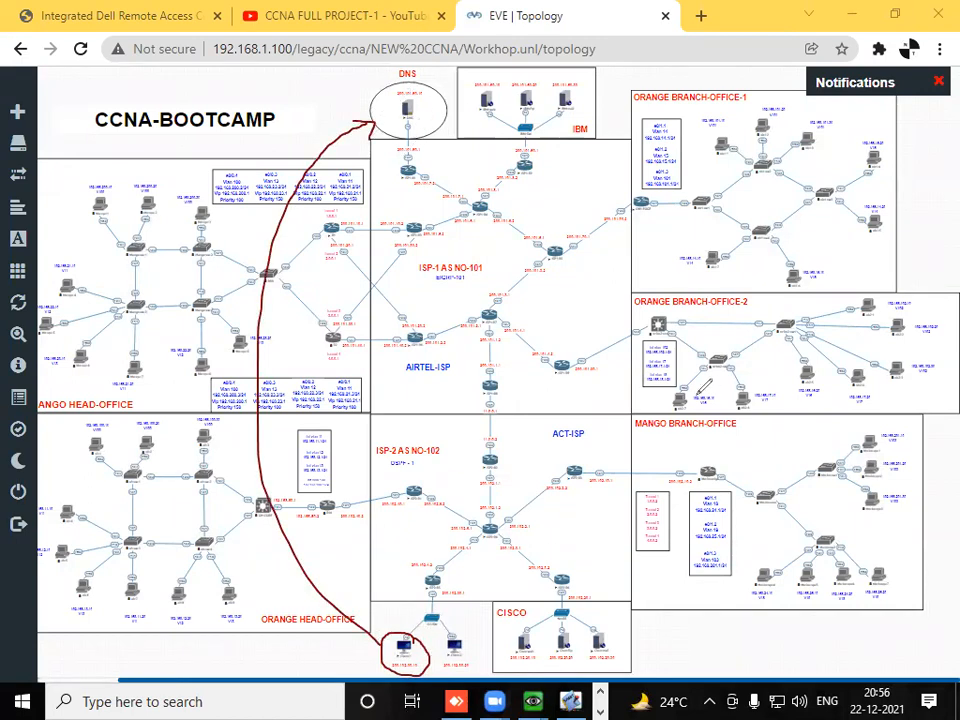
- Clear the drawn annotations from the topology and close the open Firefox window in Client-1's console
left_click(787, 90)
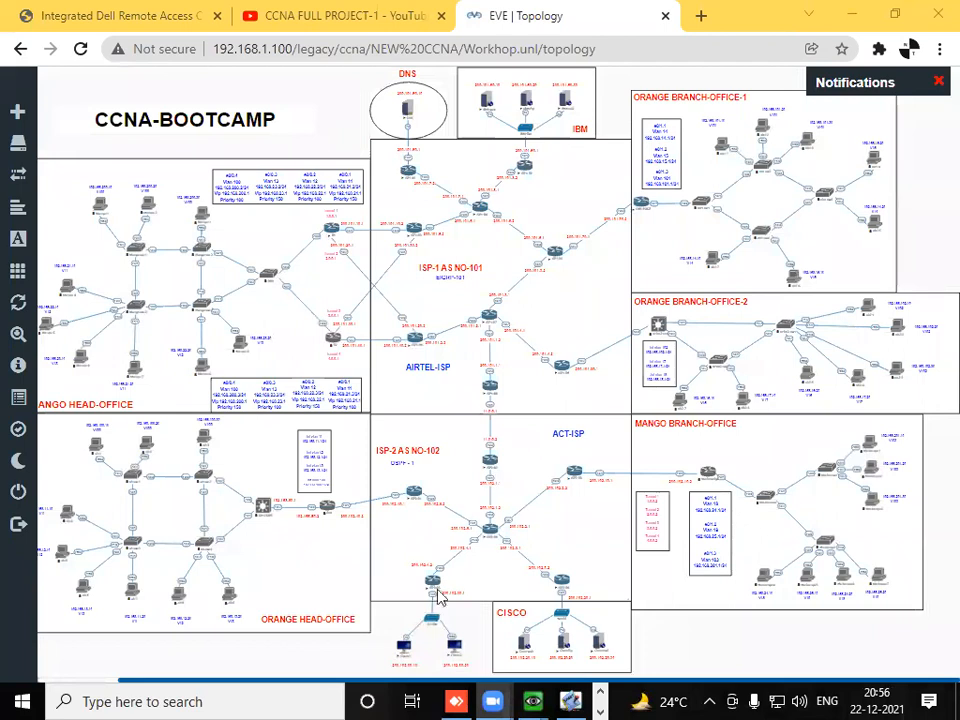
mouse_move(537, 700)
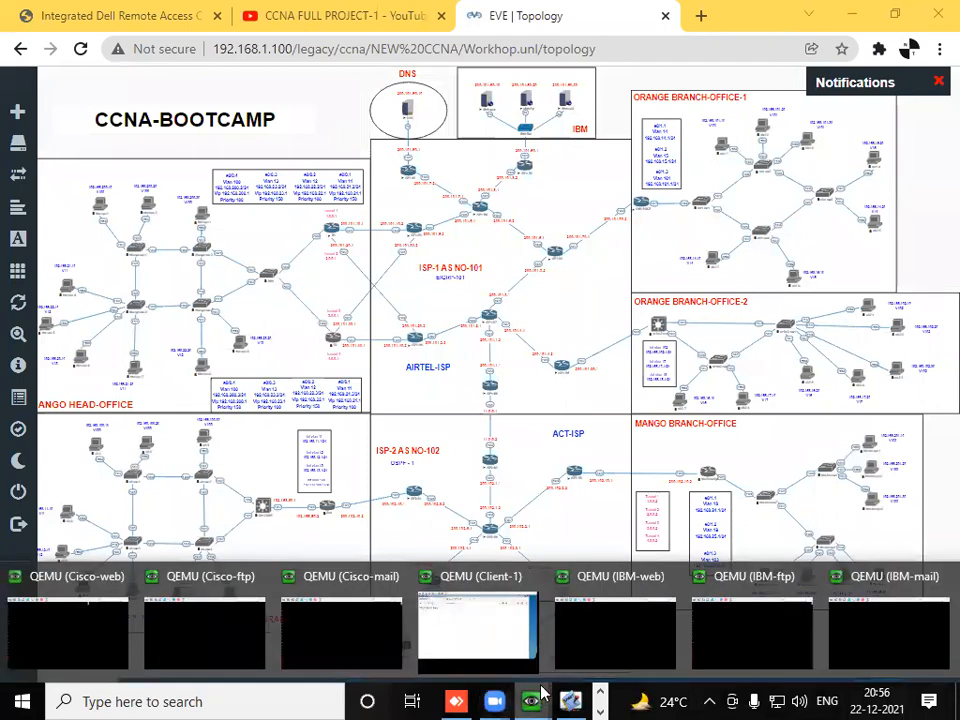
left_click(441, 636)
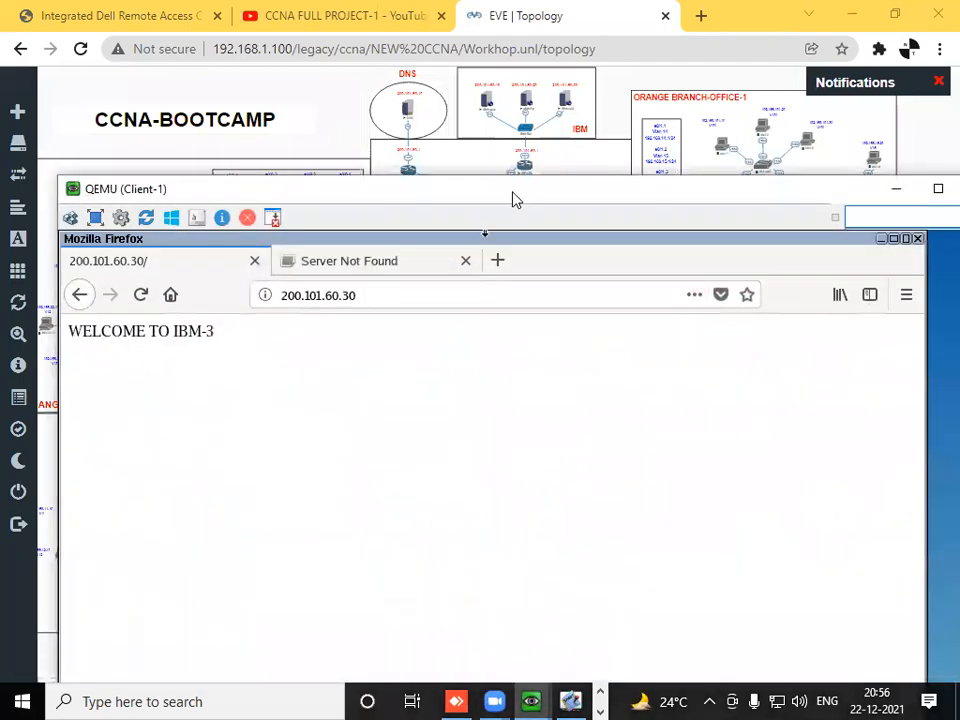
left_click_drag(515, 198, 510, 35)
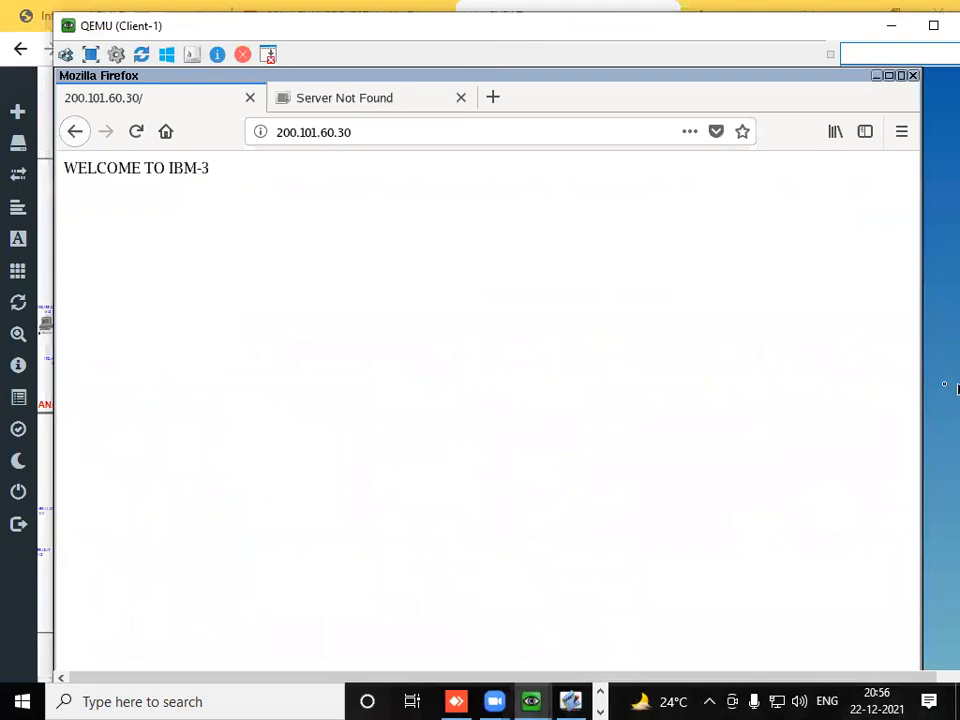
left_click(912, 75)
left_click(682, 440)
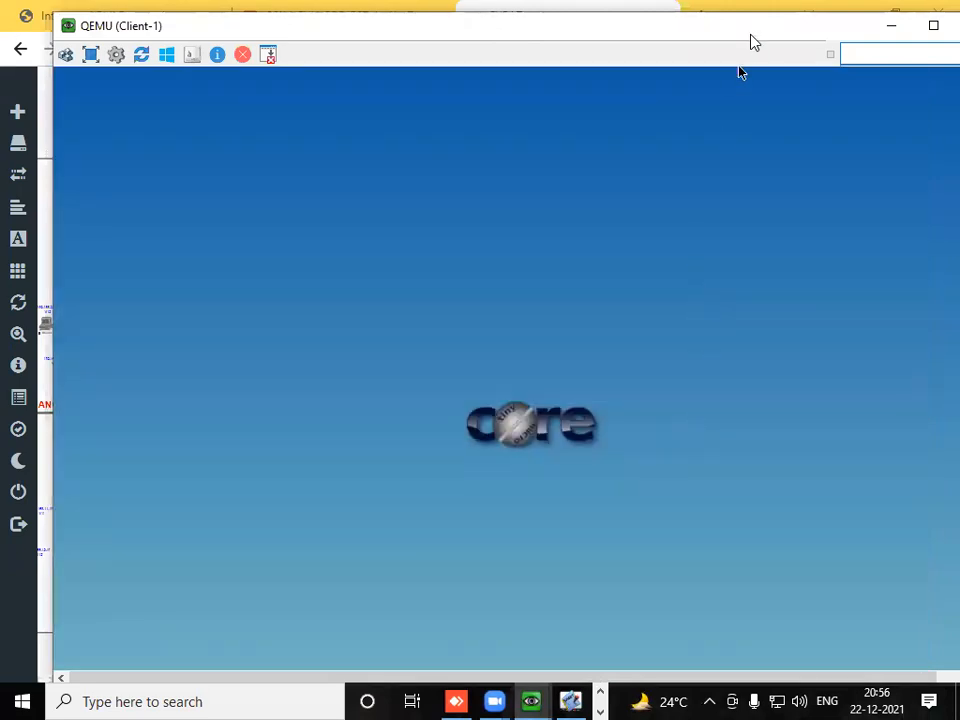
- Open the Network settings from the control panel on Client-1's desktop
left_click_drag(750, 35, 752, 24)
left_click_drag(175, 672, 585, 658)
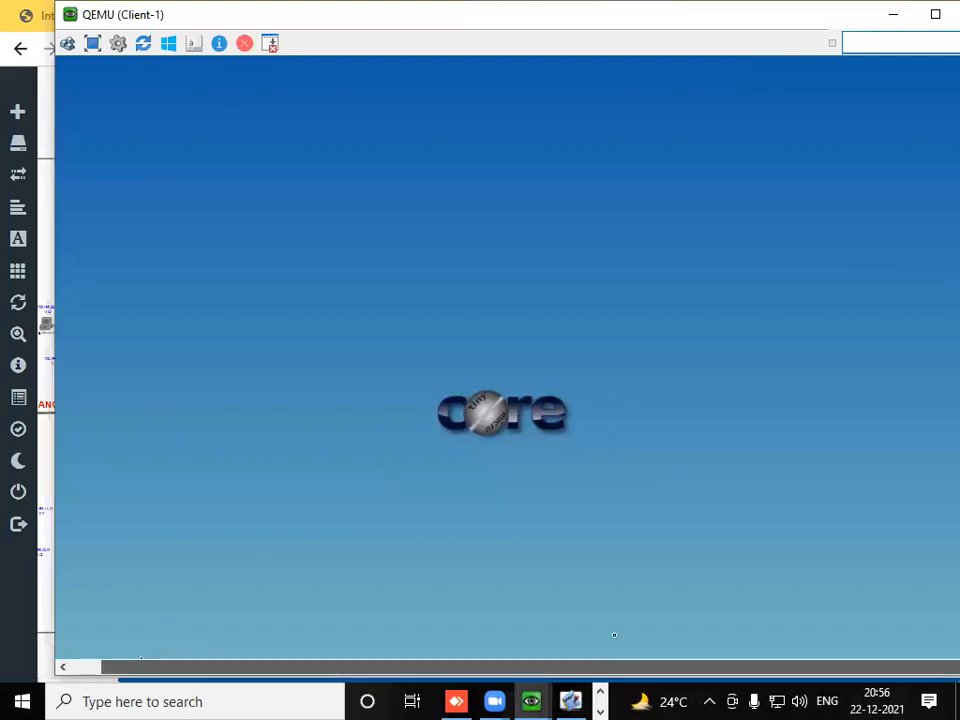
left_click_drag(754, 18, 716, 20)
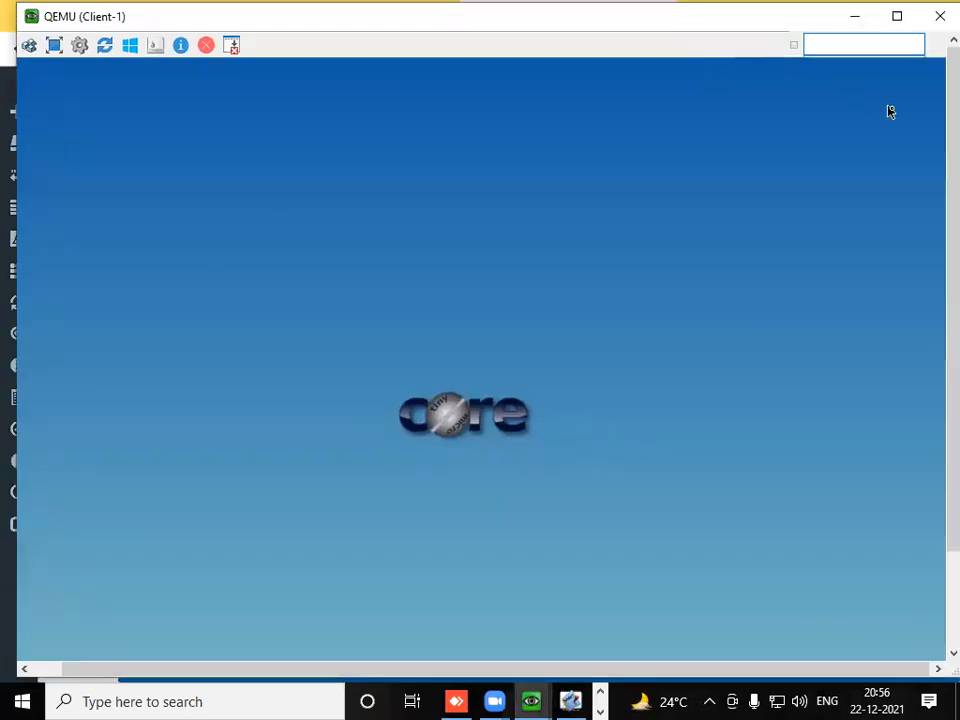
left_click_drag(952, 145, 948, 398)
left_click(415, 620)
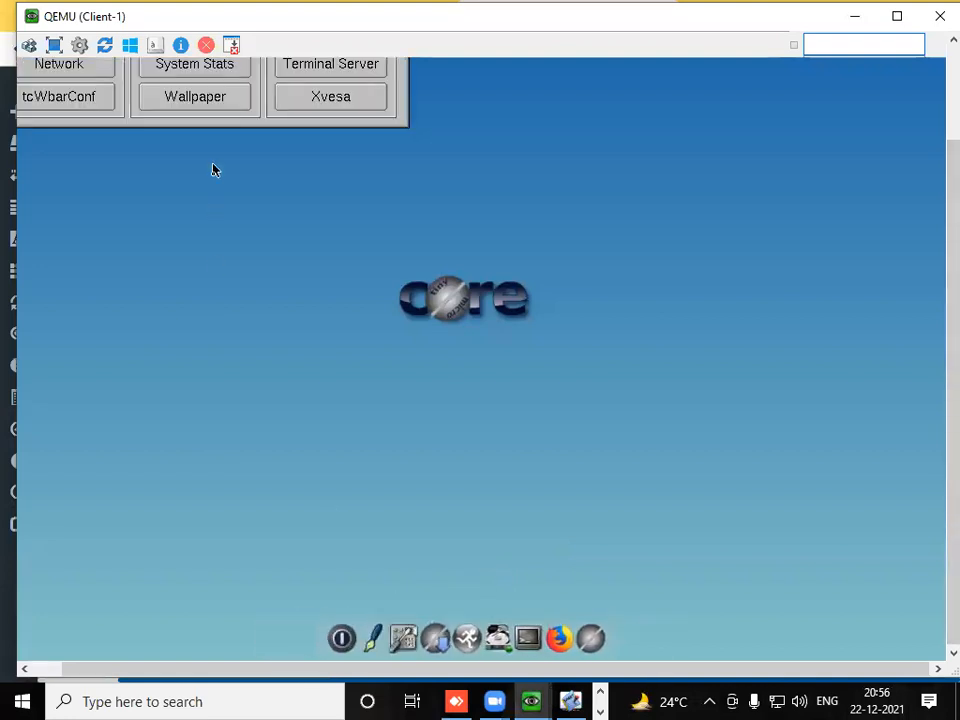
left_click_drag(66, 257, 380, 243)
left_click(354, 364)
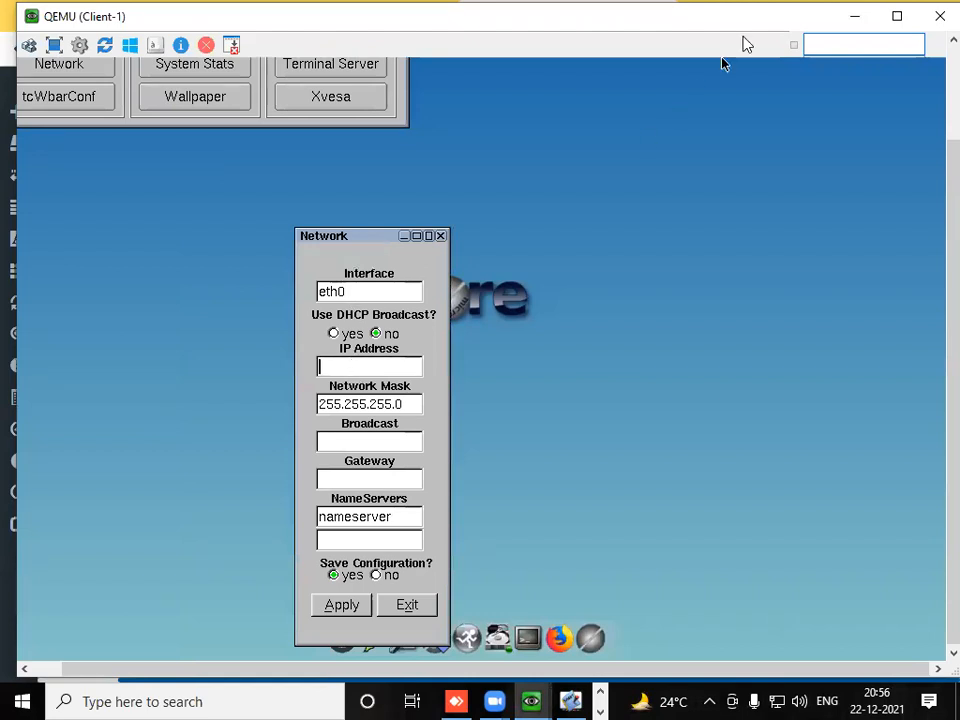
- Examine the IP address labels of Client-1 and its gateway router interface in the topology, and return to Client-1's console
left_click_drag(747, 17, 747, 677)
mouse_move(18, 366)
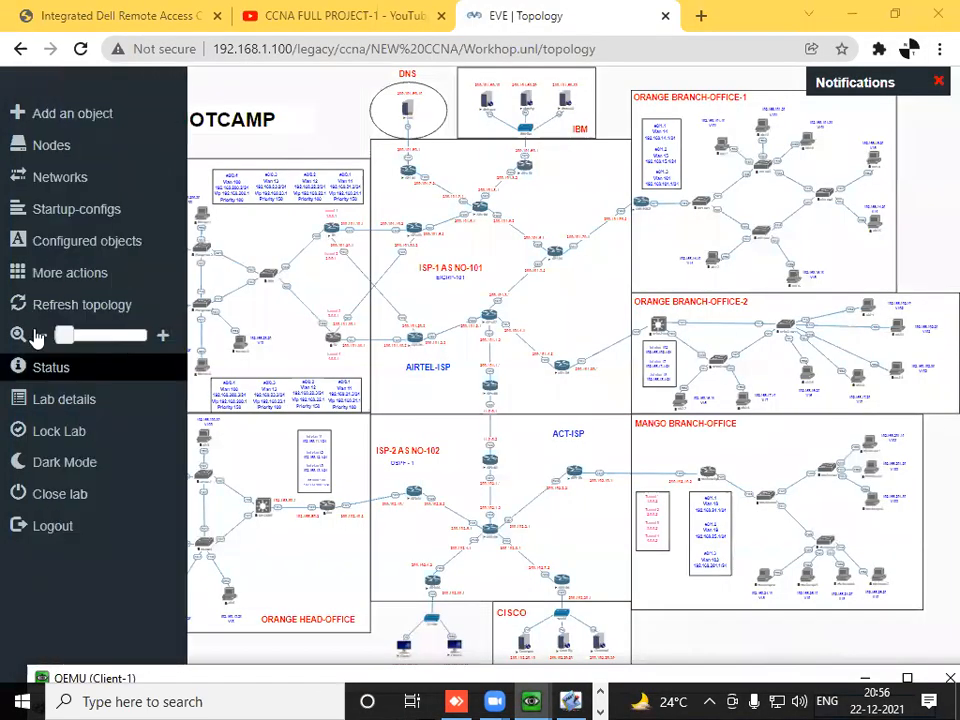
left_click_drag(64, 335, 112, 336)
left_click_drag(950, 196, 932, 668)
left_click_drag(259, 684, 531, 677)
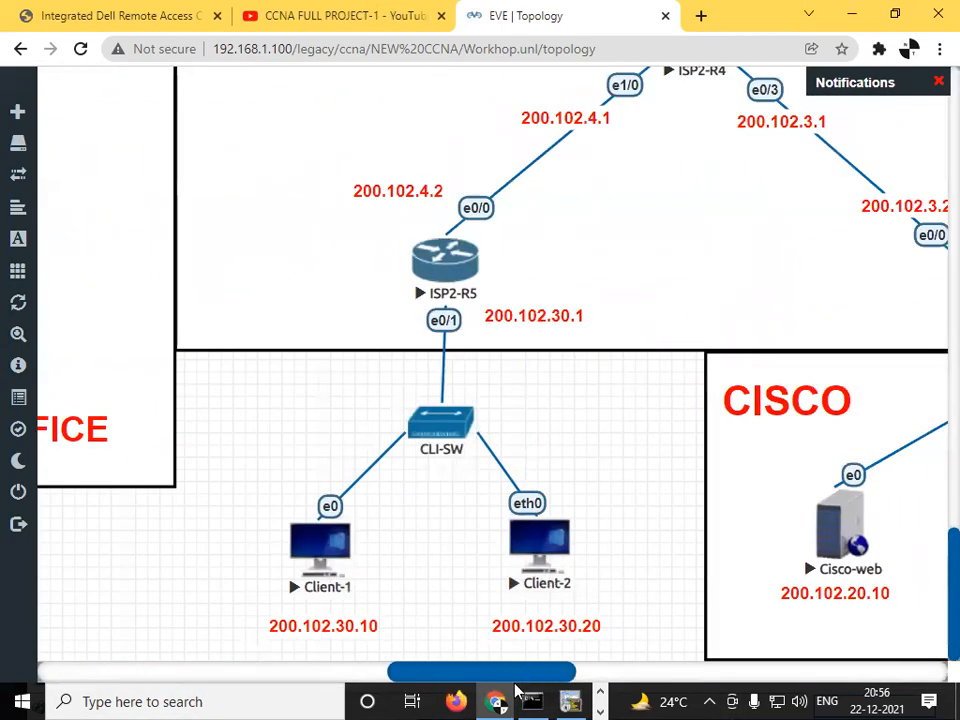
left_click(600, 692)
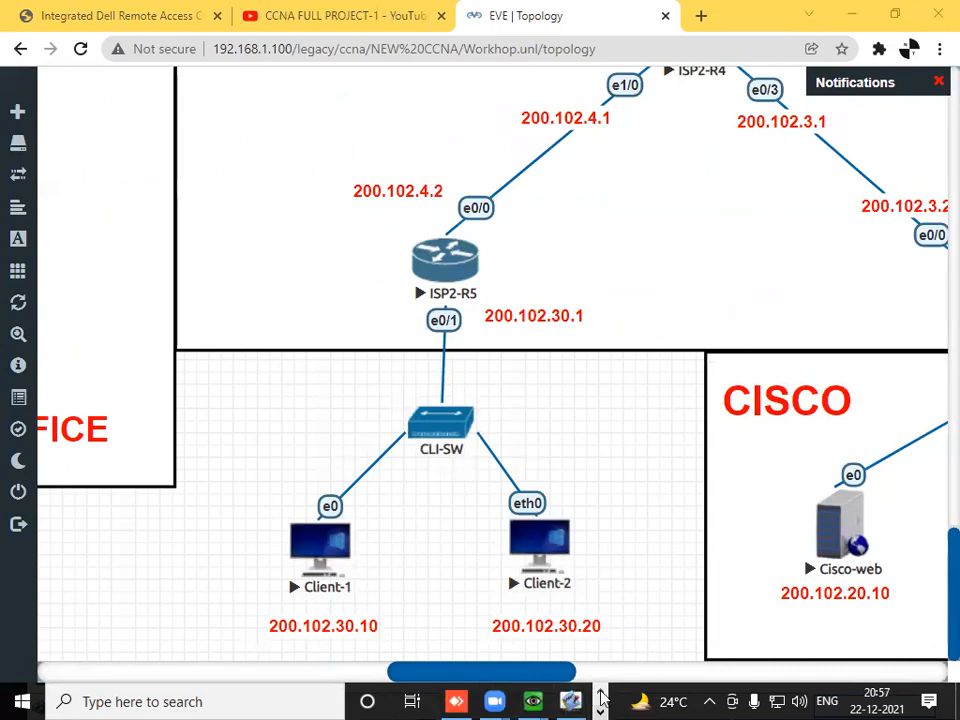
mouse_move(531, 700)
left_click(531, 668)
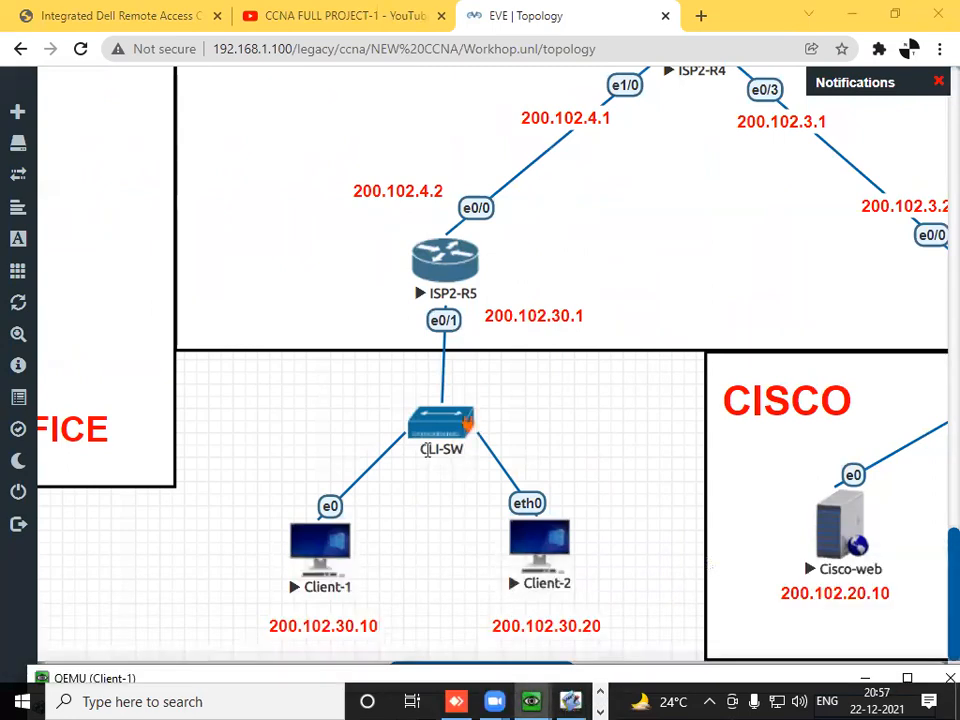
left_click(496, 621)
left_click(463, 680)
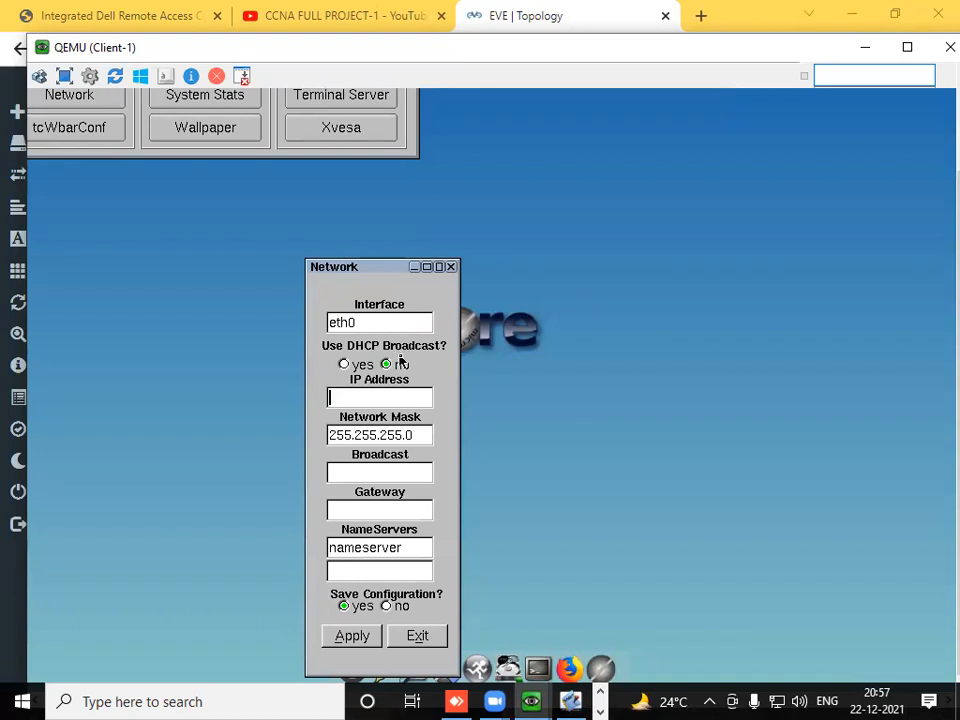
- Set Client-1's eth0 IP address to 200.102.30.10 and its gateway to 200.102.30.1
type("200.102.30.")
key("Tab")
key("Tab")
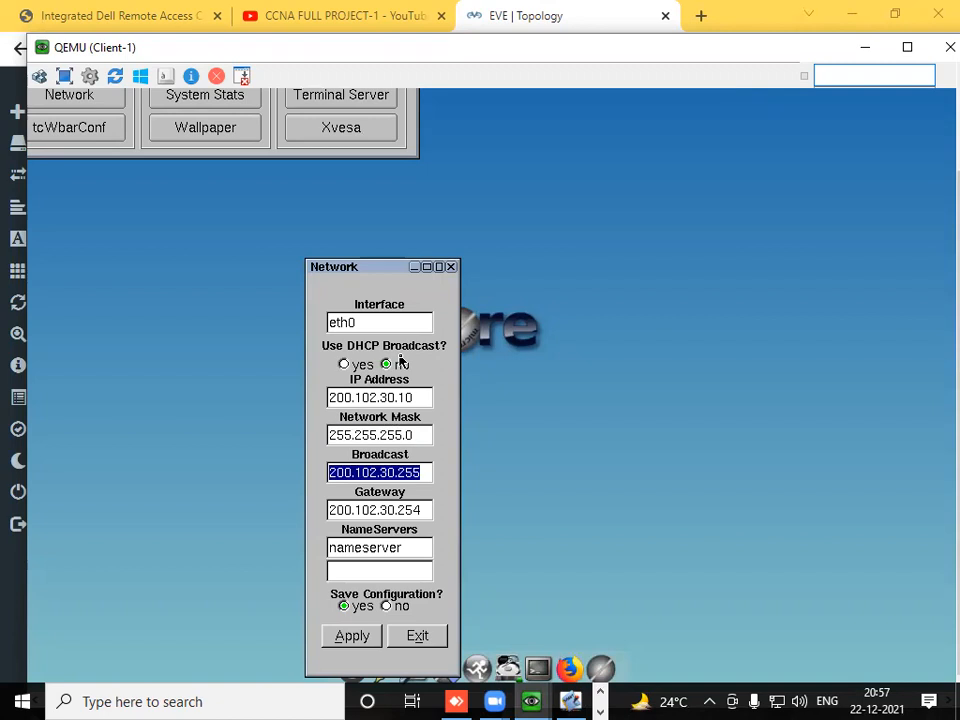
key("Tab")
key("End")
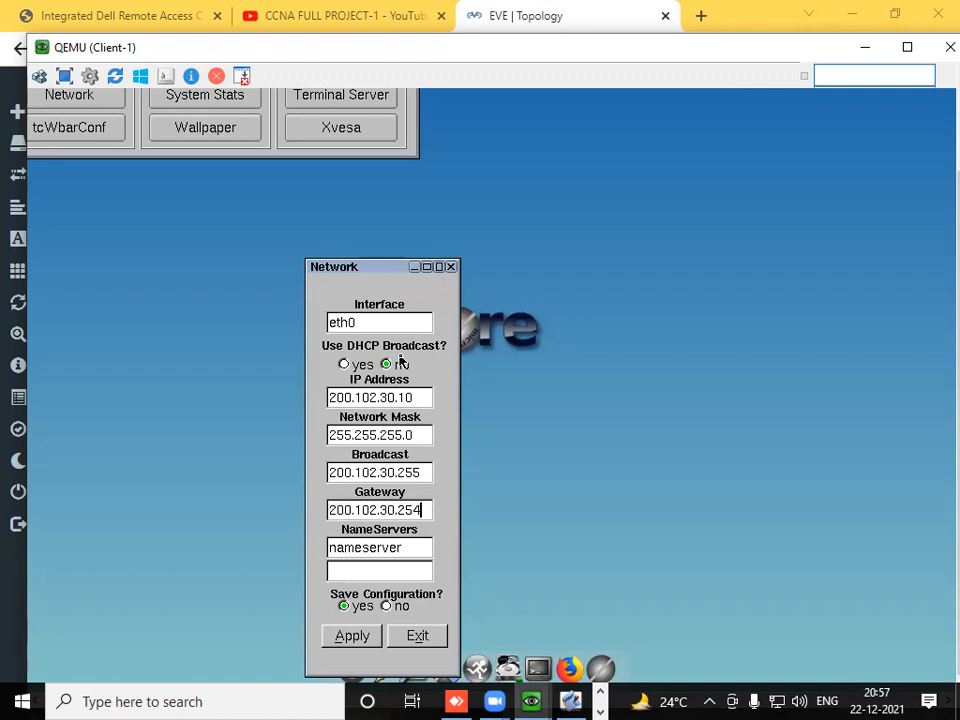
key("Tab")
key("Tab")
key("shift+Tab")
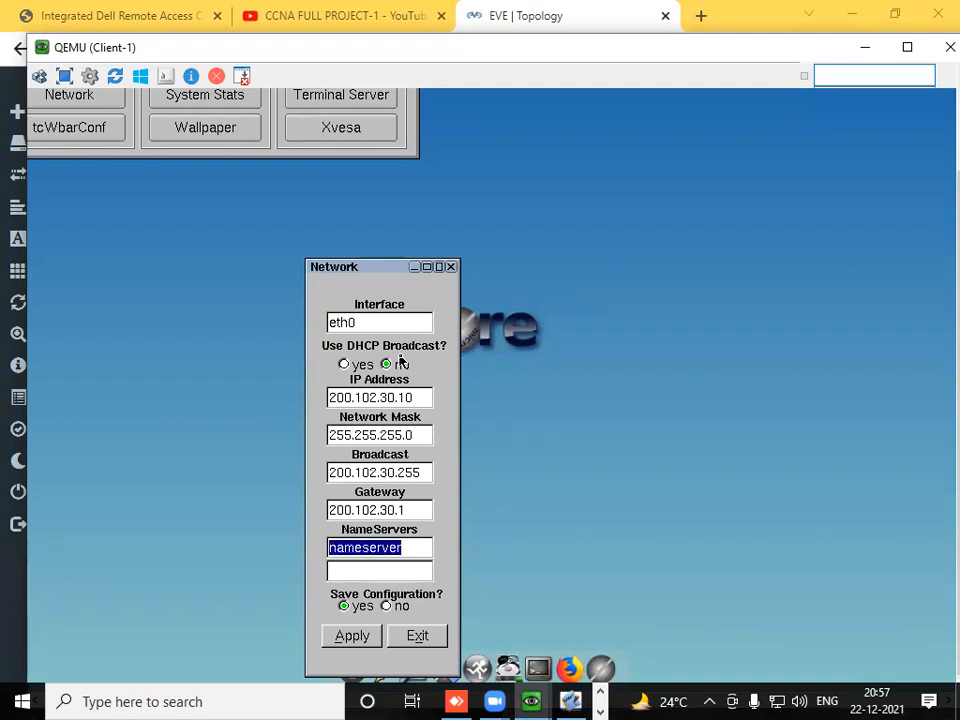
- Replace Client-1's name server entry with the DNS server's address 200.101.50.10, apply the network settings and close them
left_click(413, 549)
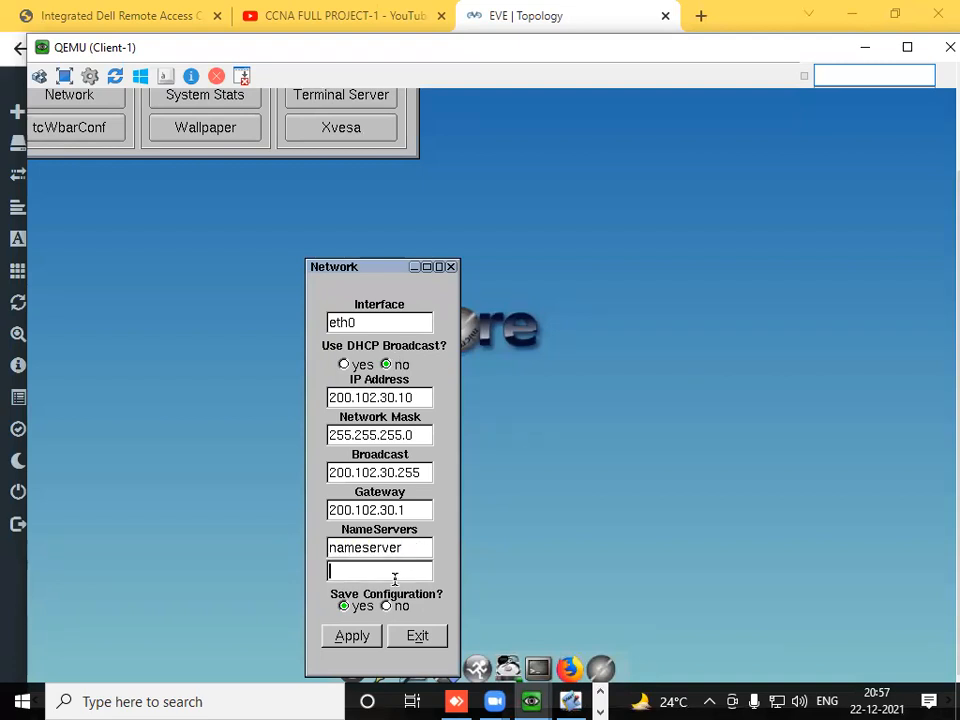
left_click_drag(405, 549, 307, 559)
key("BackSpace")
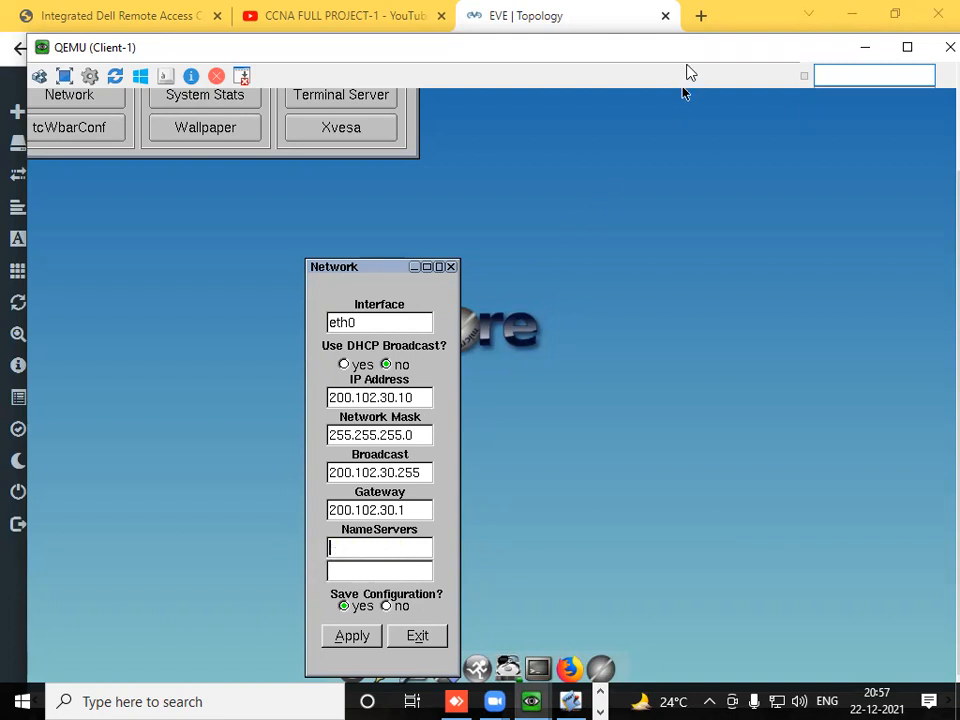
left_click(864, 48)
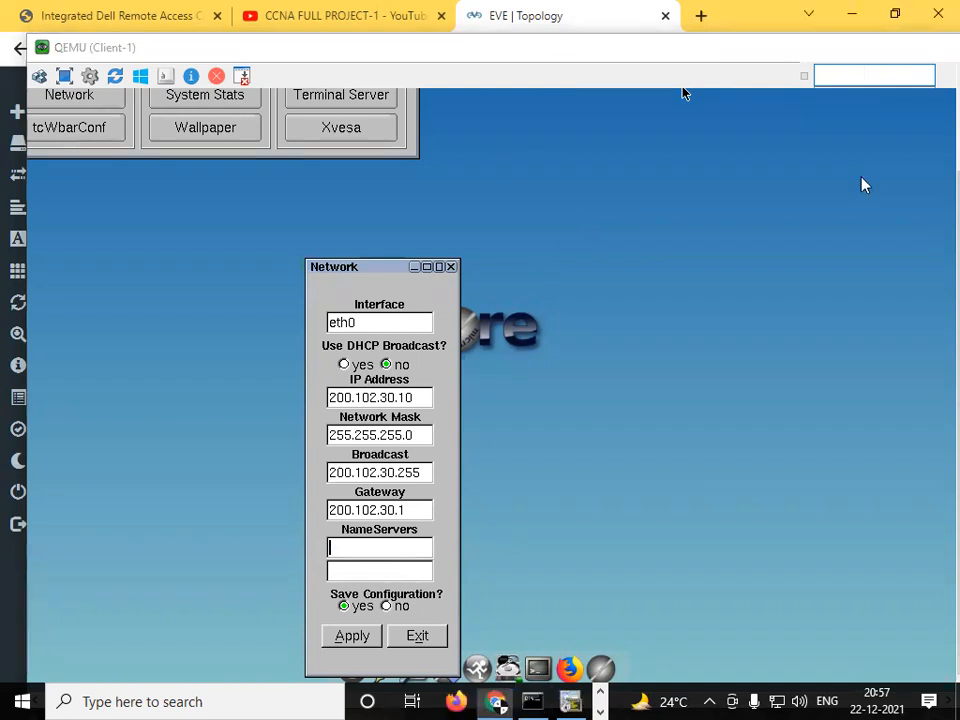
left_click_drag(934, 532, 933, 74)
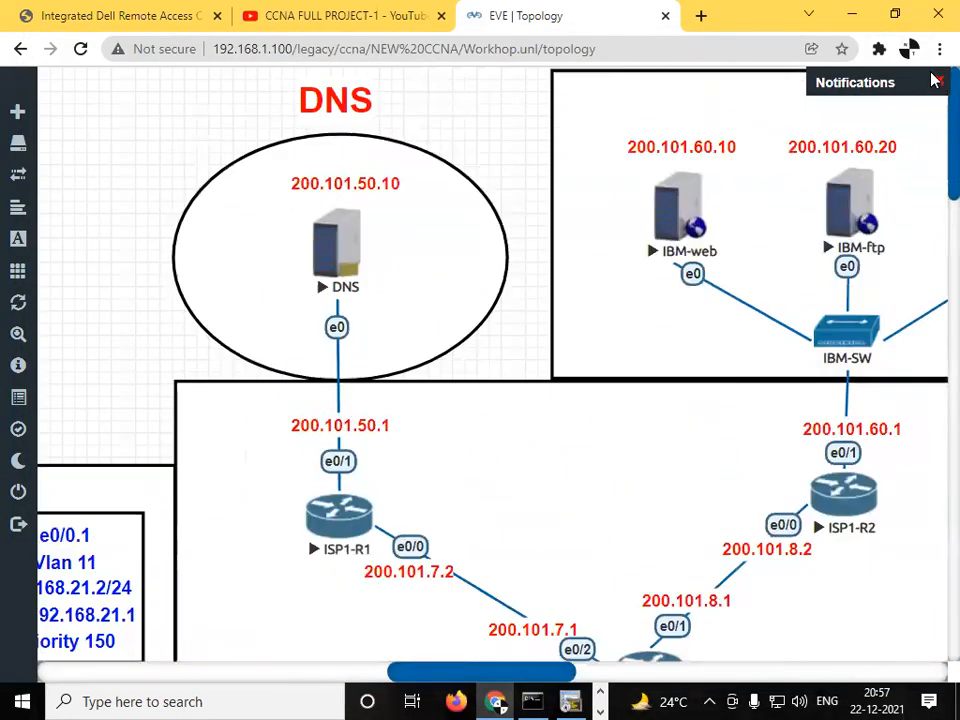
left_click(600, 710)
mouse_move(585, 702)
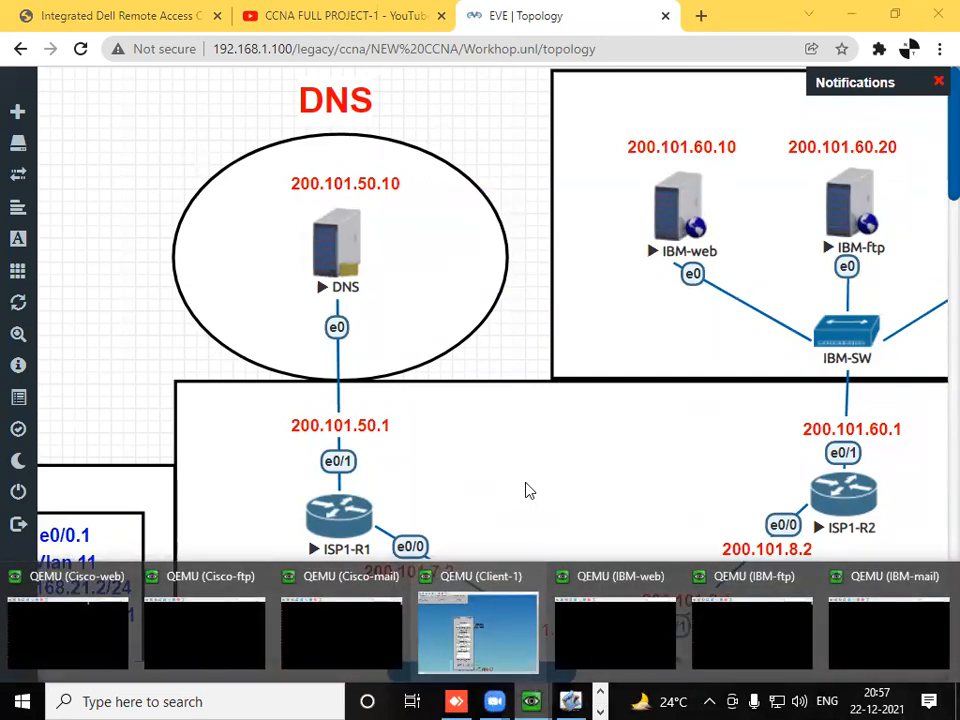
left_click(484, 590)
type("200.101.50.10")
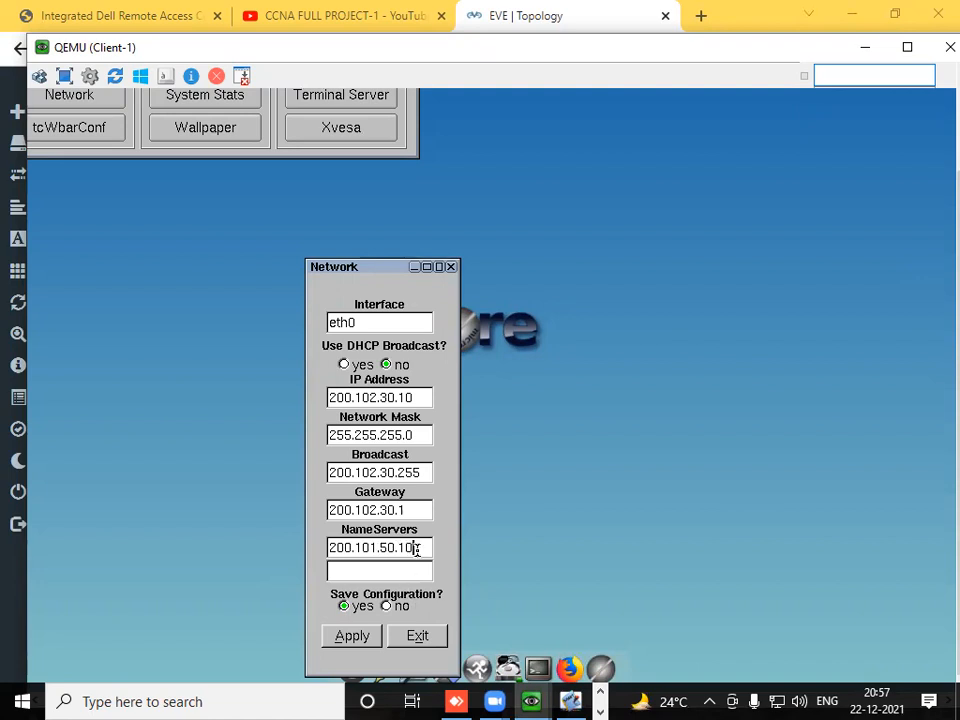
left_click(354, 638)
left_click(417, 636)
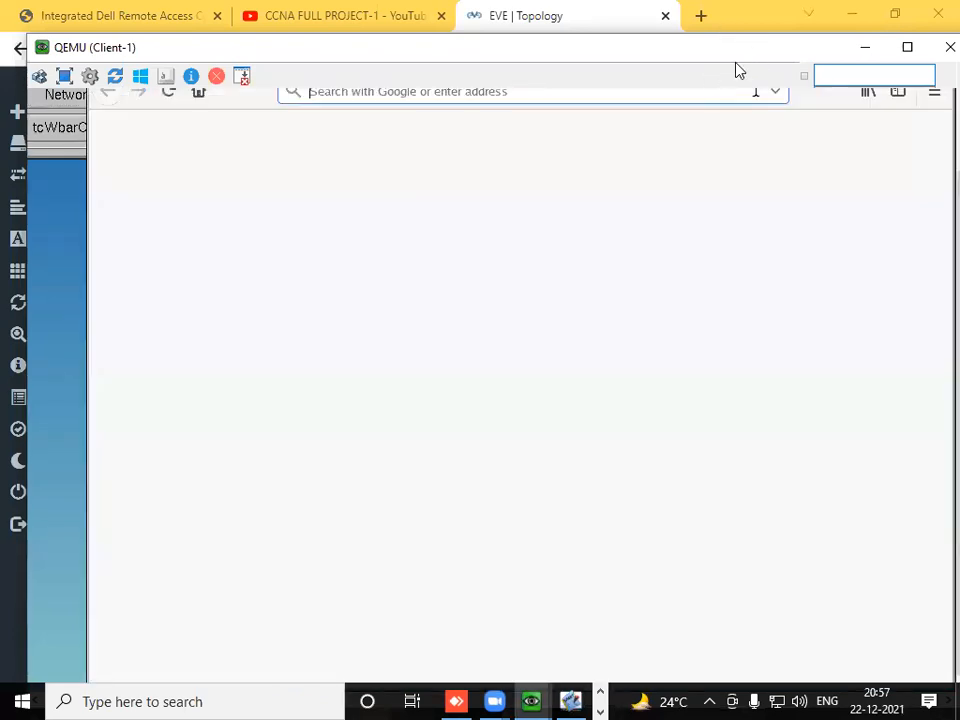
left_click(866, 47)
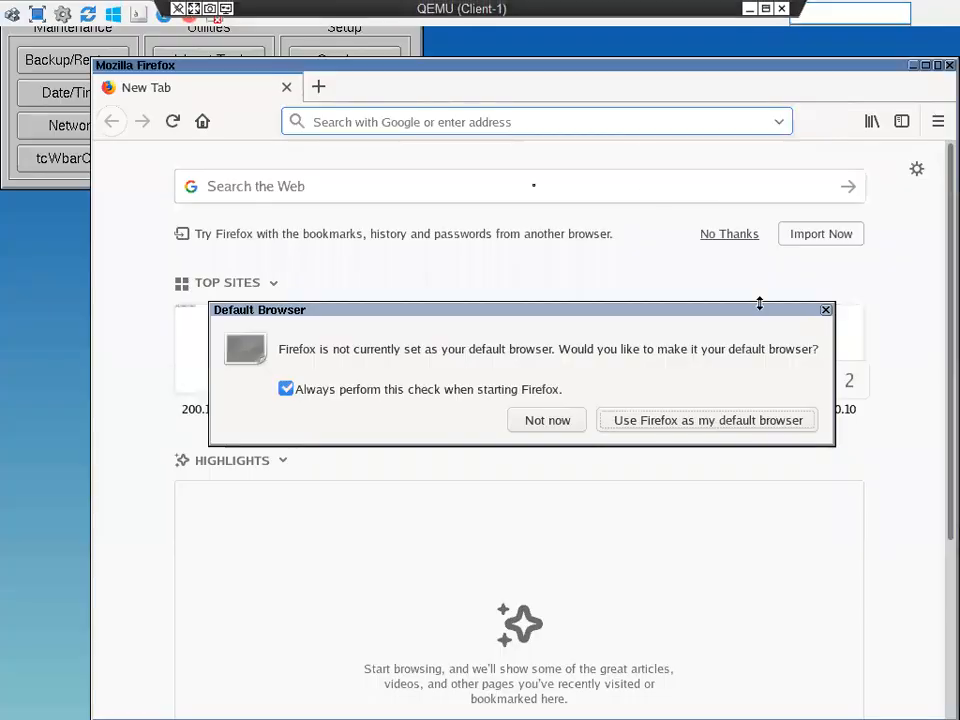
double_click(681, 65)
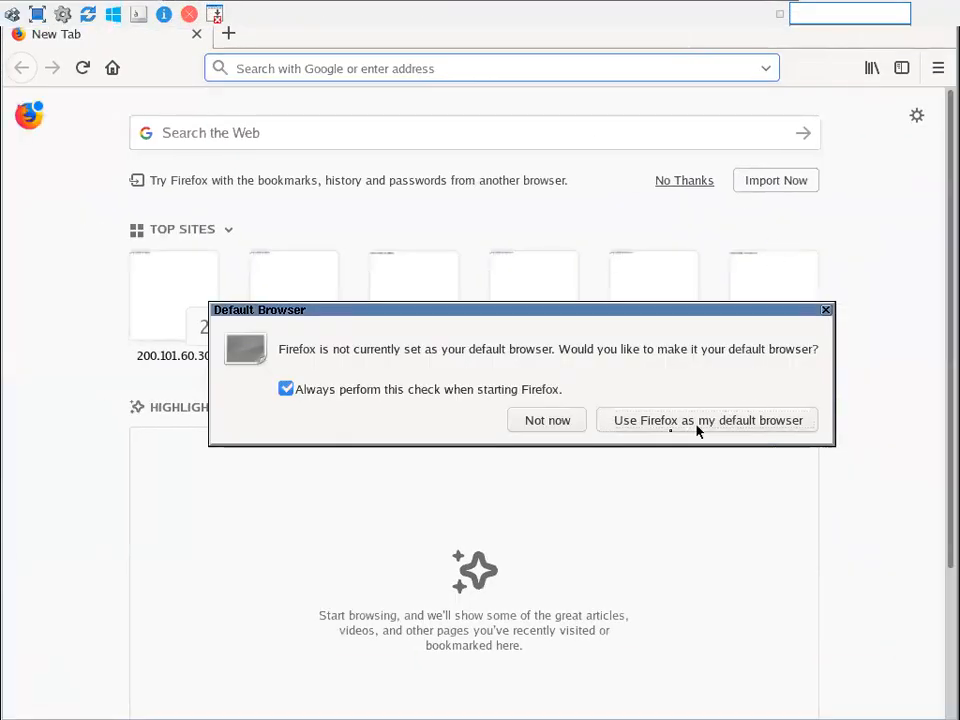
left_click(545, 422)
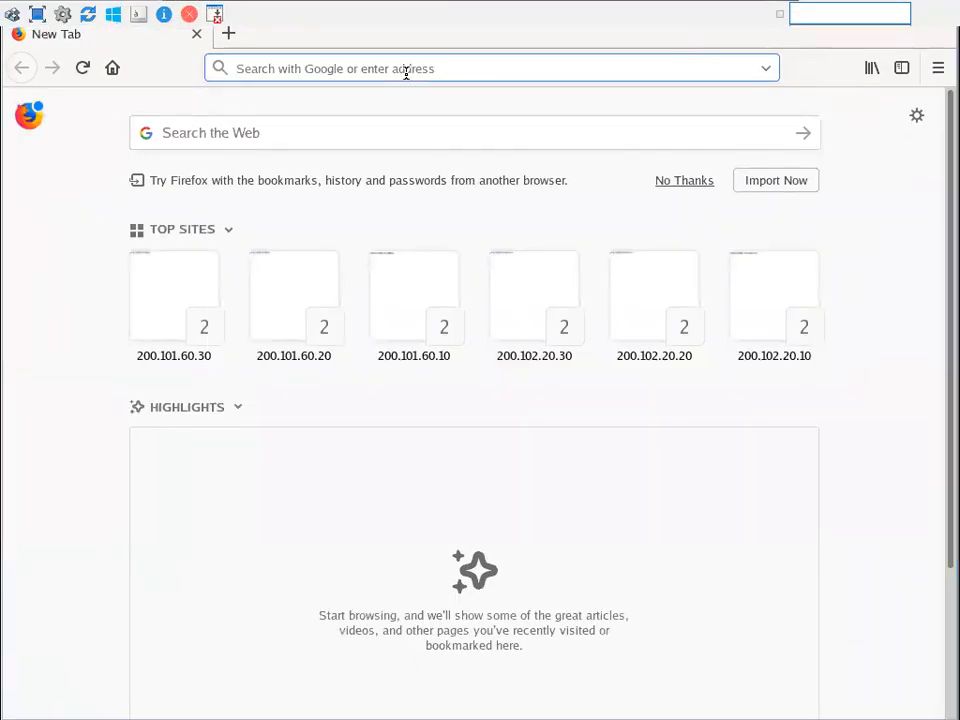
type("www.")
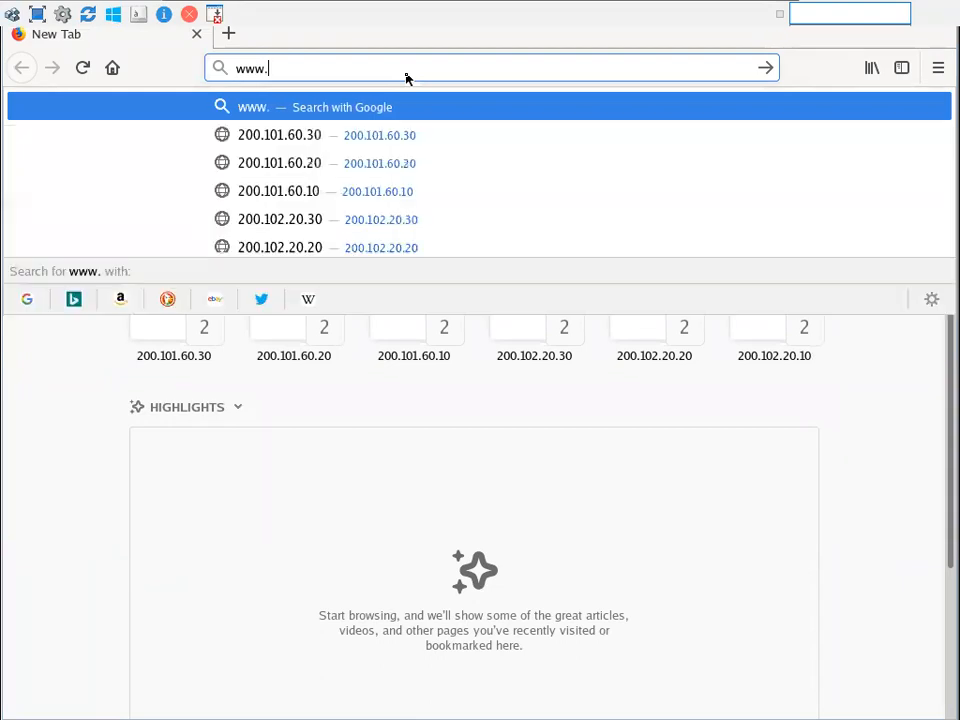
type("ibm1.com")
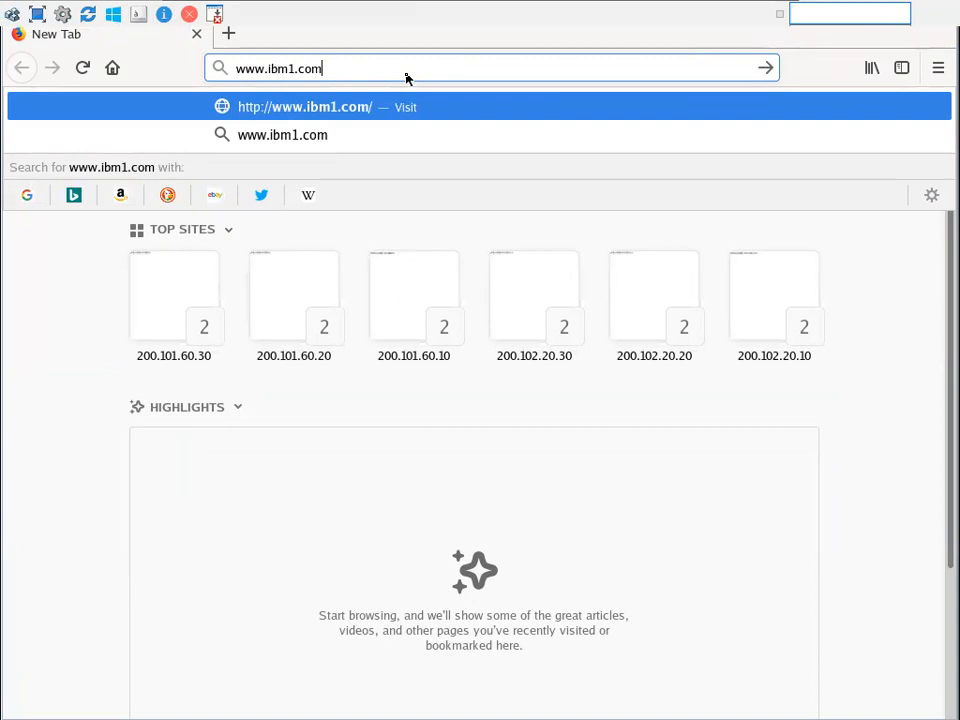
key("Return")
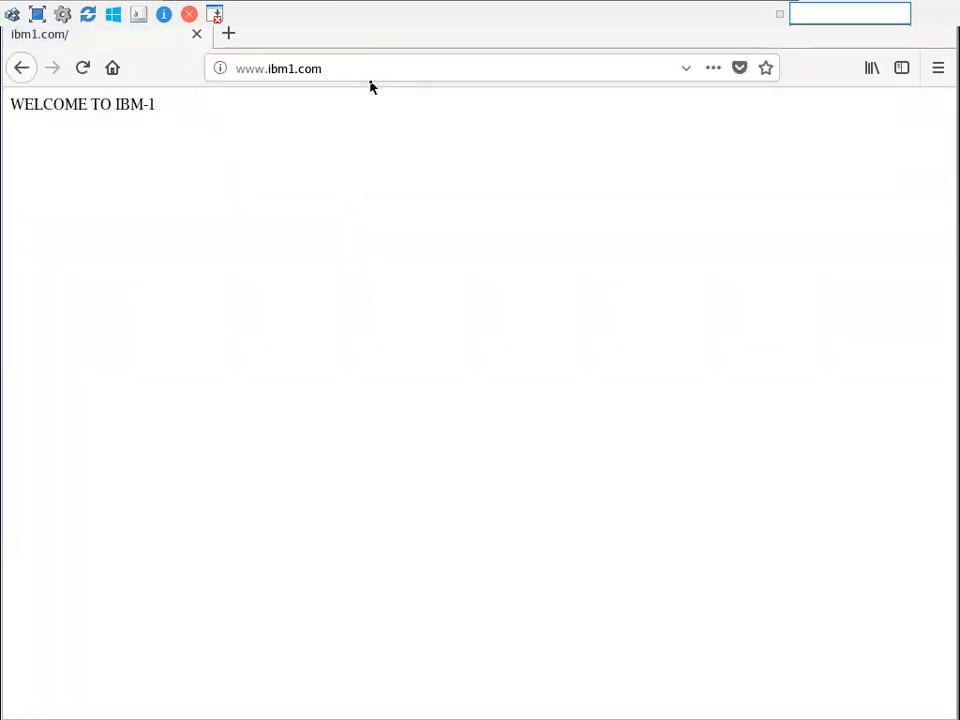
left_click(370, 68)
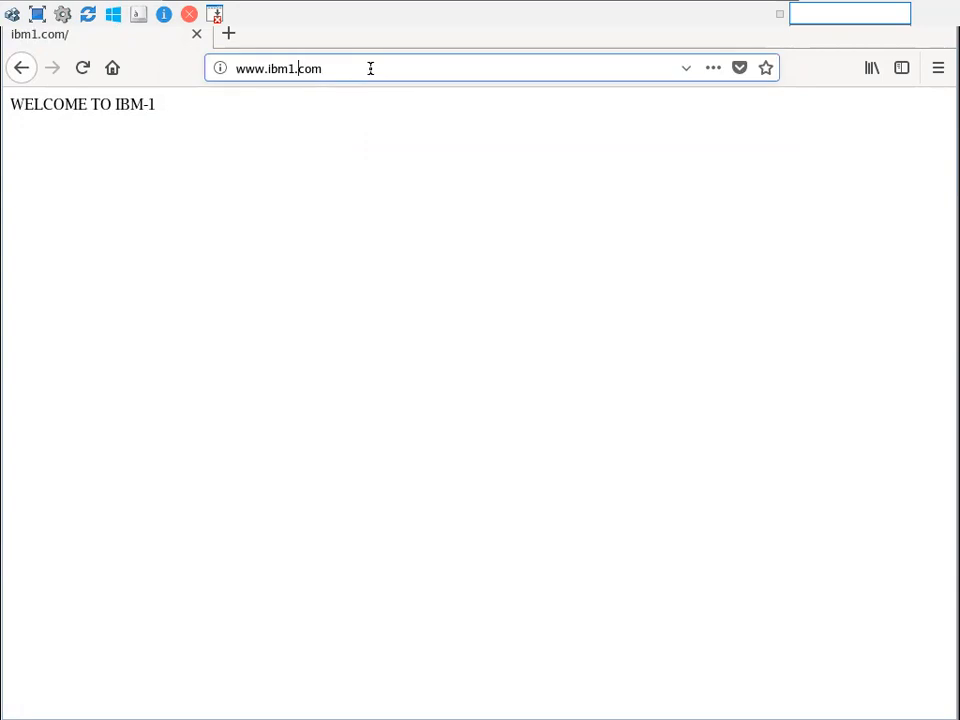
key("BackSpace")
type("2")
key("Return")
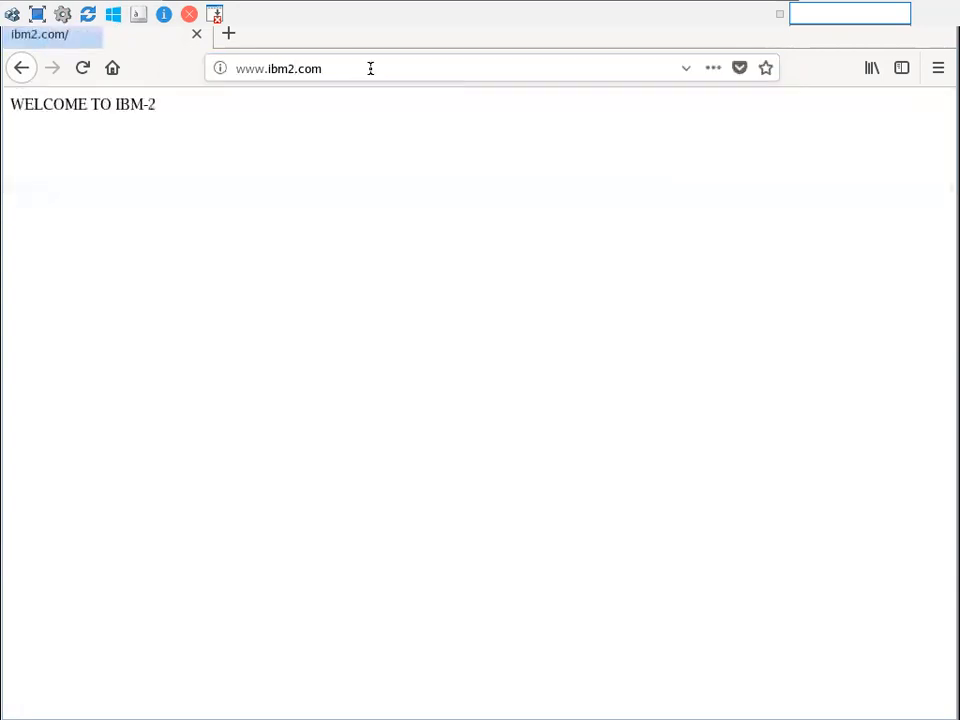
left_click(305, 69)
key("BackSpace")
type("3")
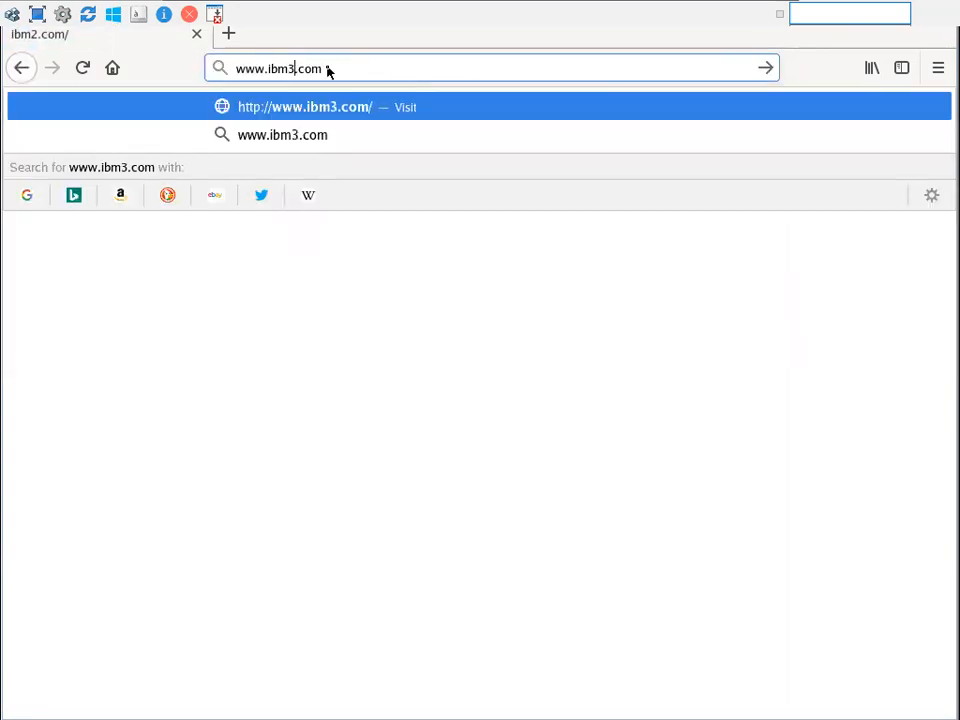
key("Return")
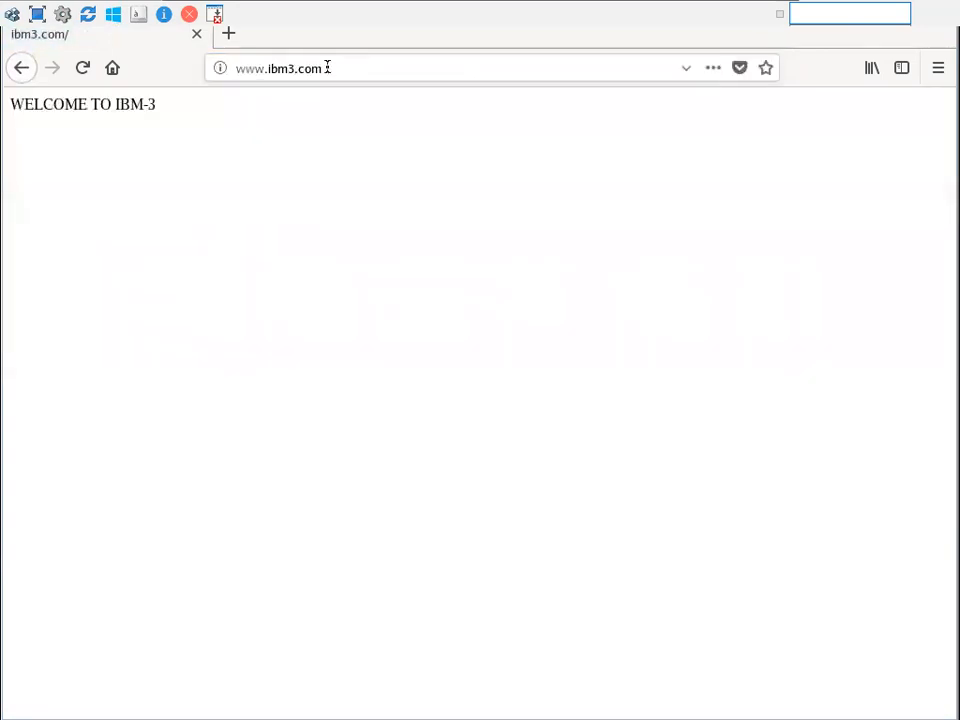
left_click(327, 67)
key("BackSpace")
key("BackSpace")
key("BackSpace")
key("BackSpace")
key("BackSpace")
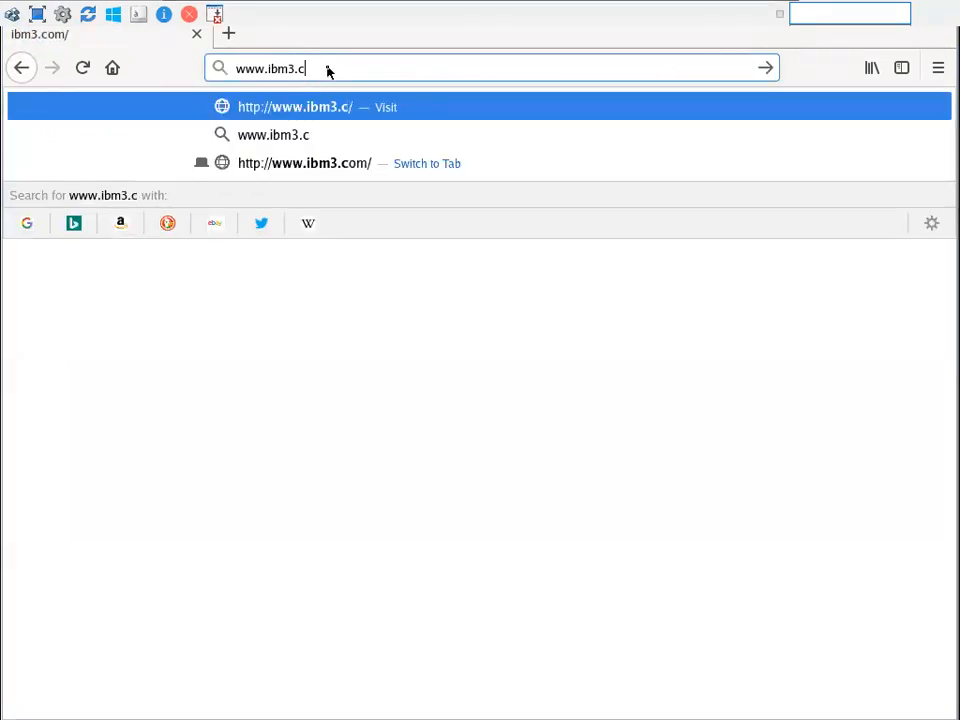
key("BackSpace")
key("BackSpace")
key("BackSpace")
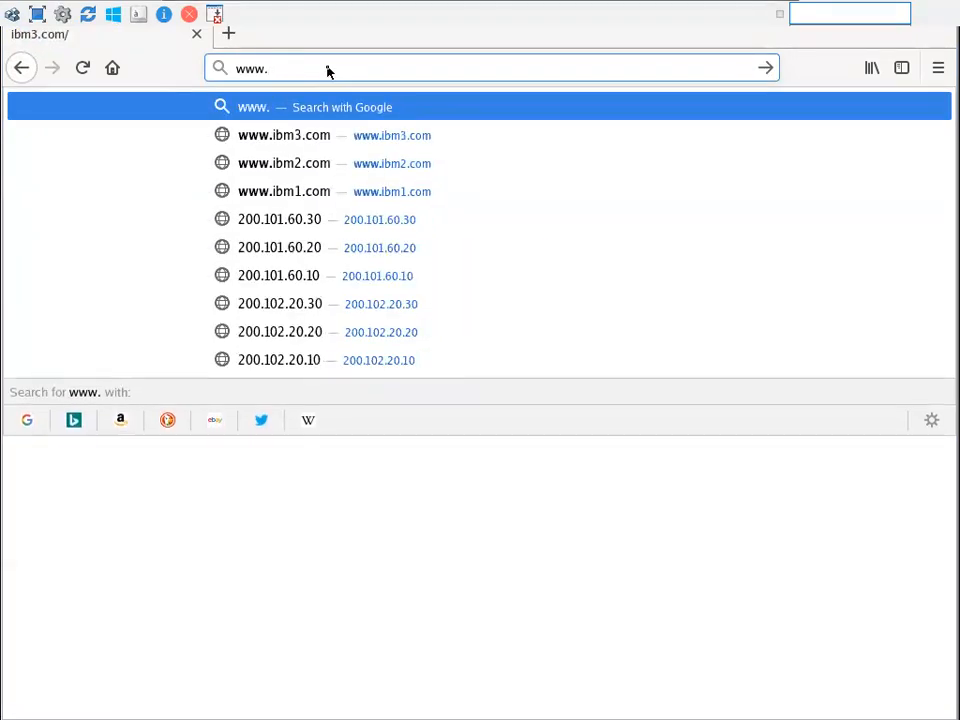
type("cisco1.in")
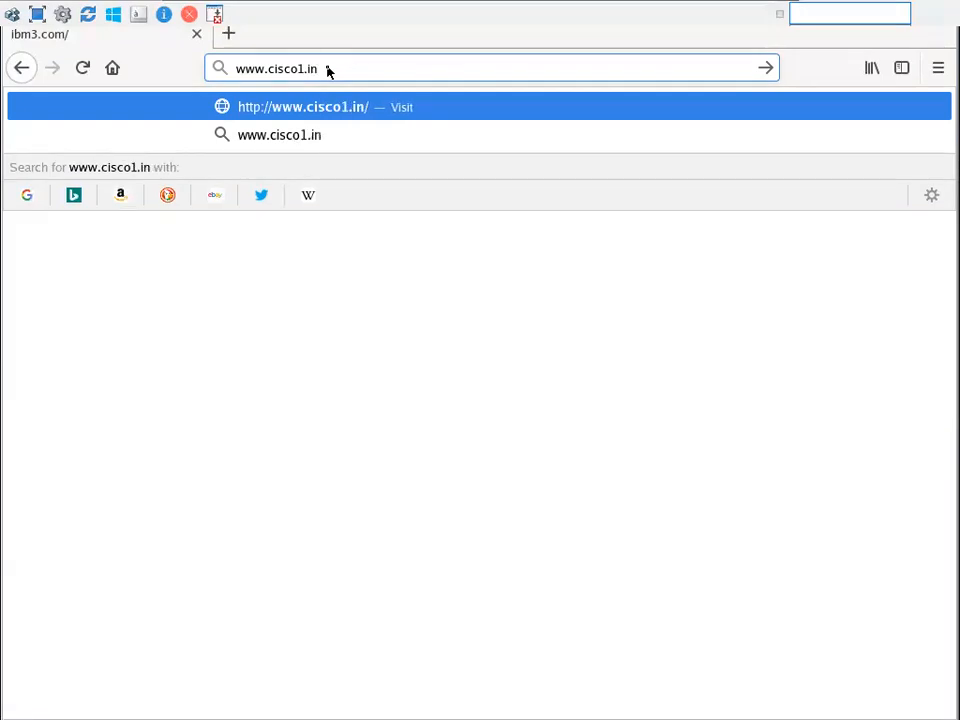
key("Return")
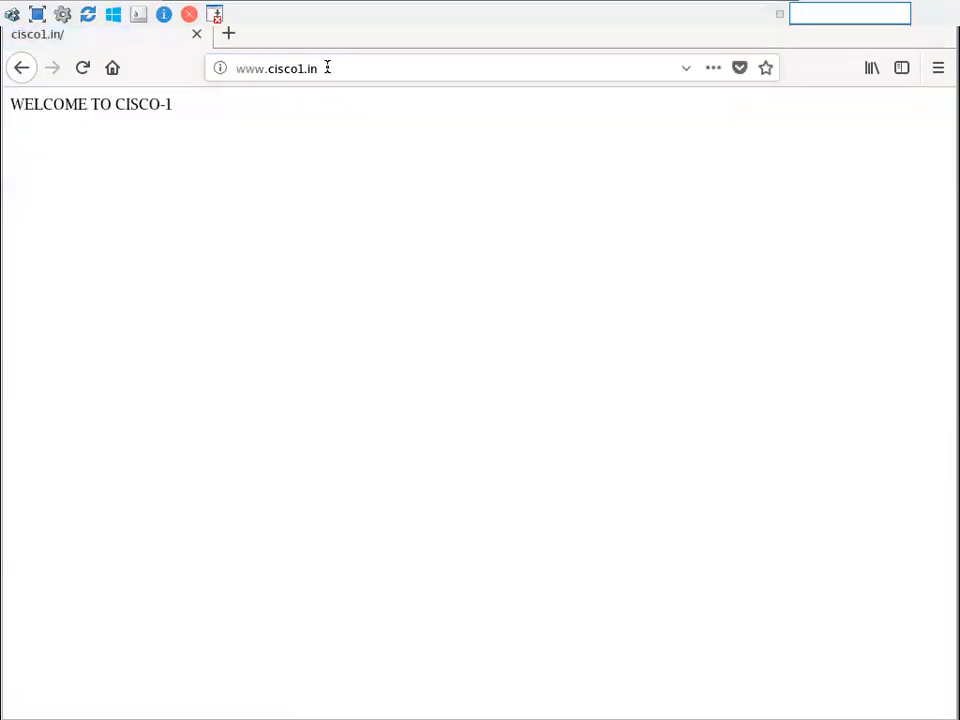
left_click(327, 67)
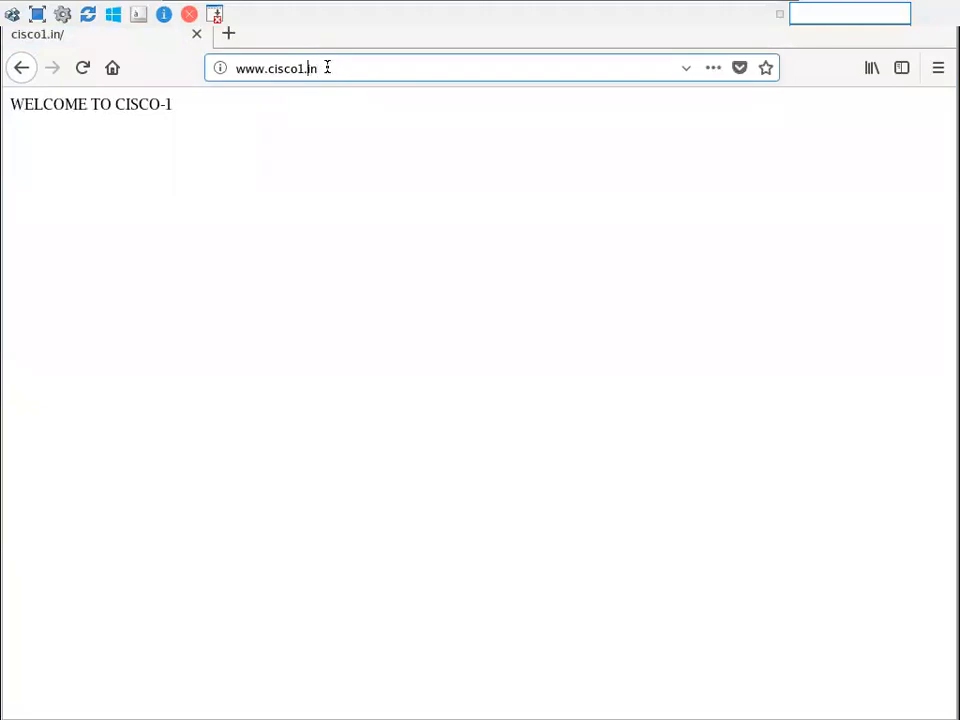
key("Left")
key("BackSpace")
type("2")
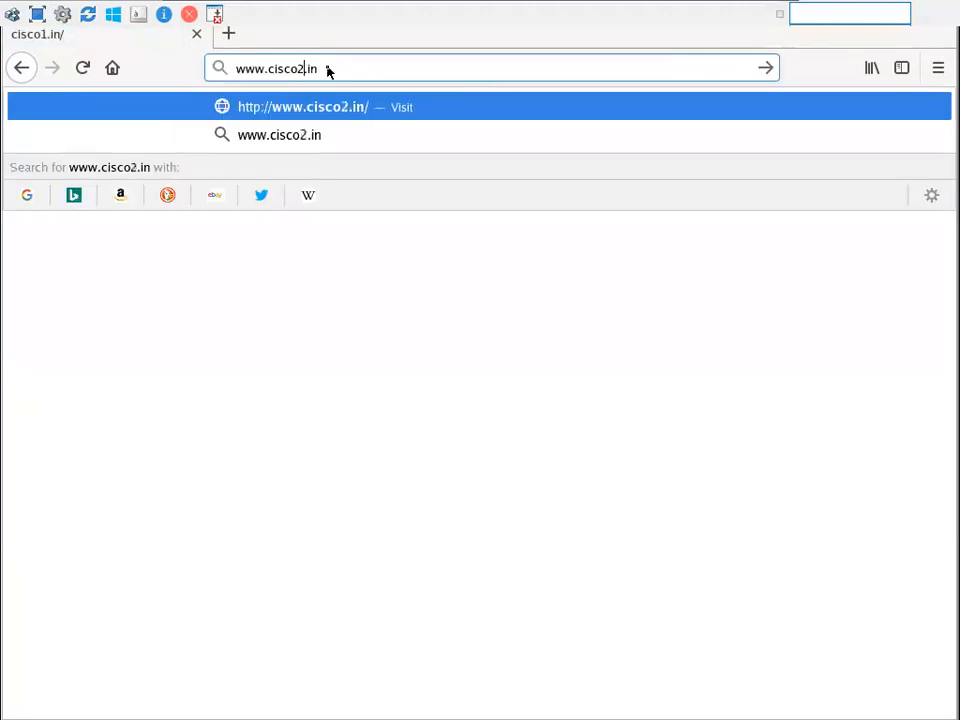
key("Return")
left_click(305, 68)
key("BackSpace")
type("3")
key("Return")
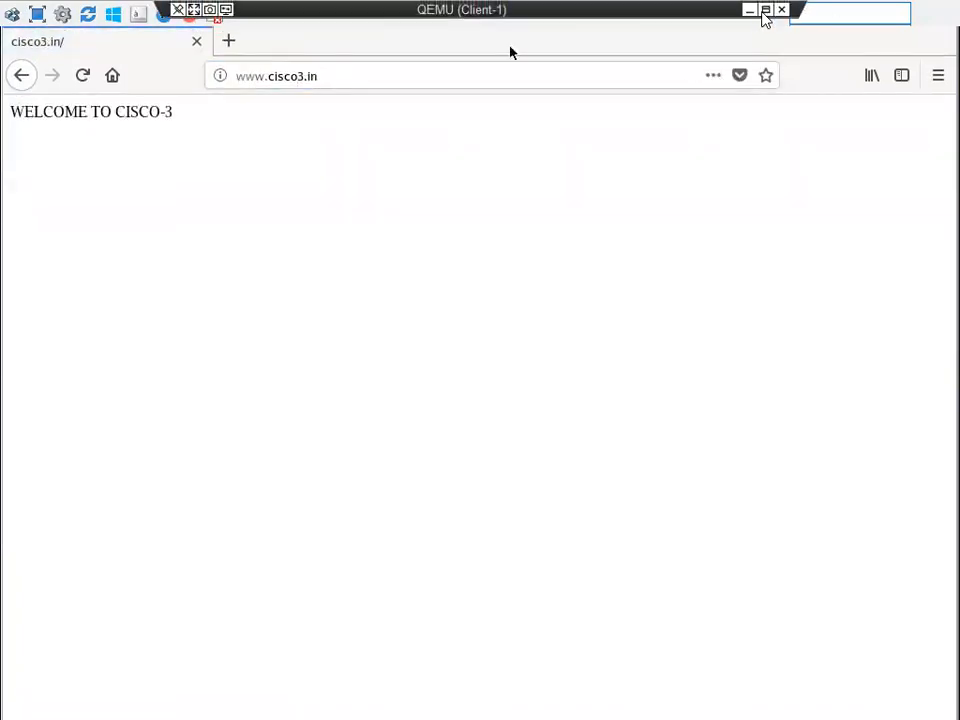
left_click(752, 17)
mouse_move(11, 311)
left_click_drag(114, 334, 67, 339)
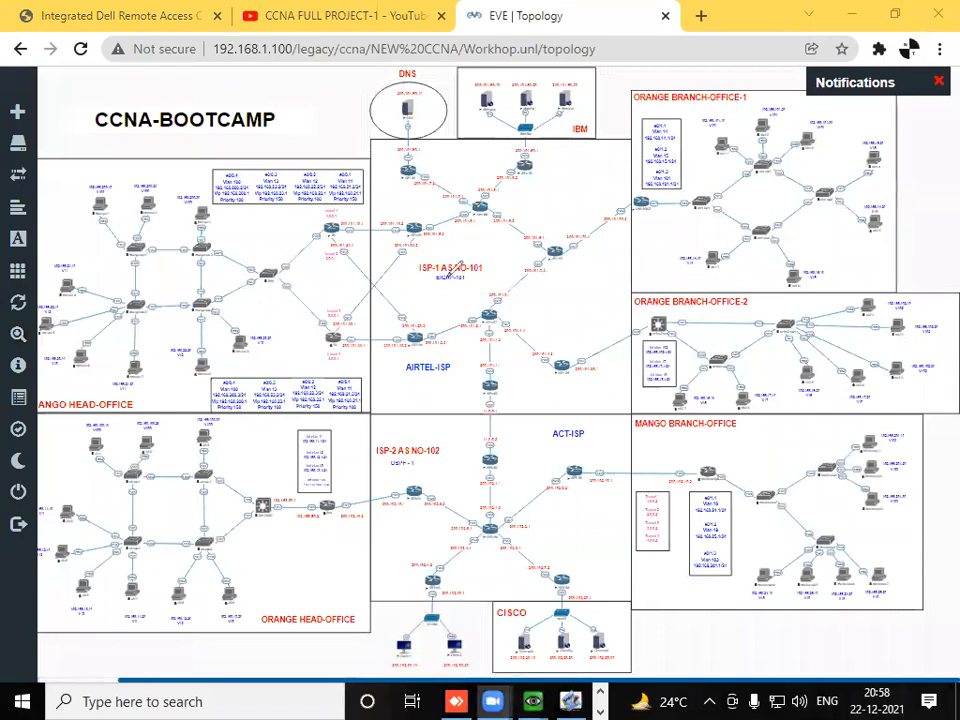
mouse_move(388, 72)
left_mouse_down()
mouse_move(385, 570)
mouse_move(400, 642)
mouse_move(470, 668)
mouse_move(615, 662)
mouse_move(635, 500)
mouse_move(628, 66)
mouse_move(385, 70)
left_mouse_up()
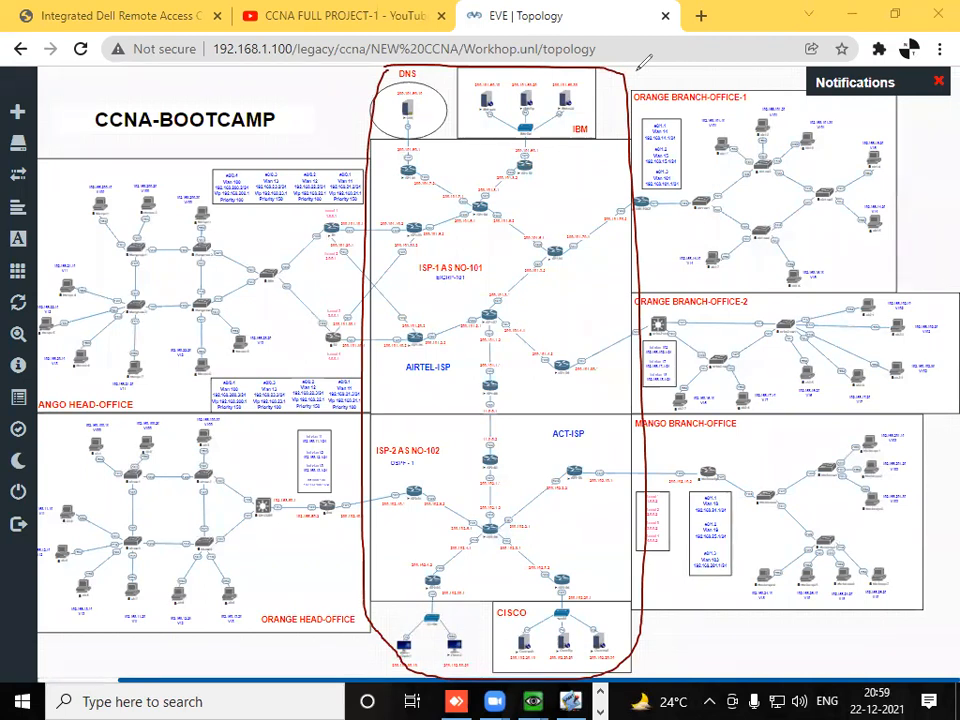
key("ctrl+z")
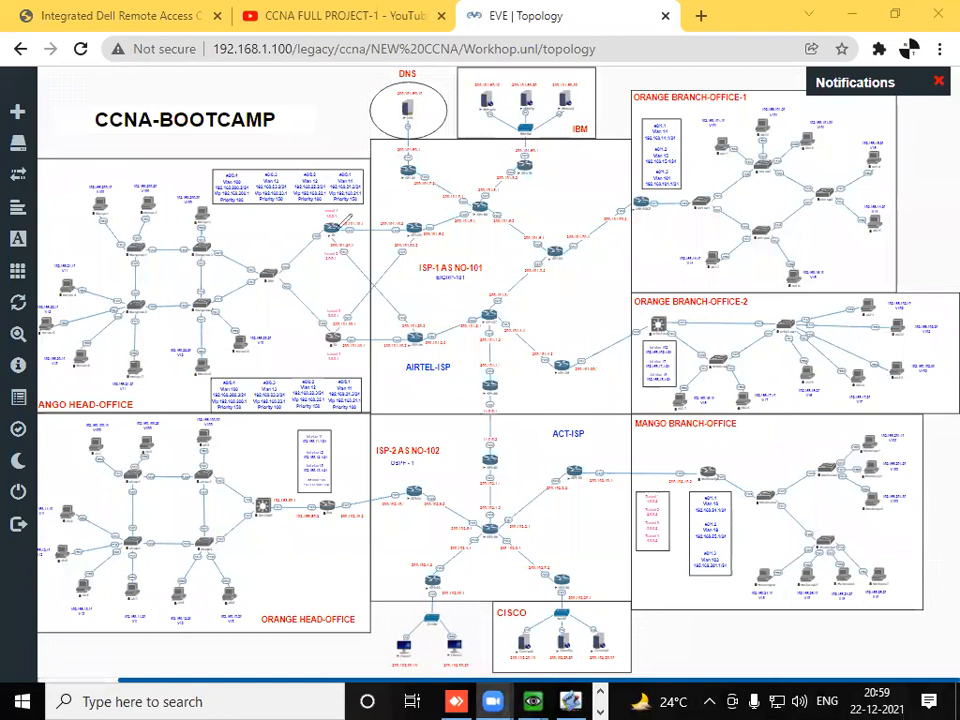
left_click(330, 226)
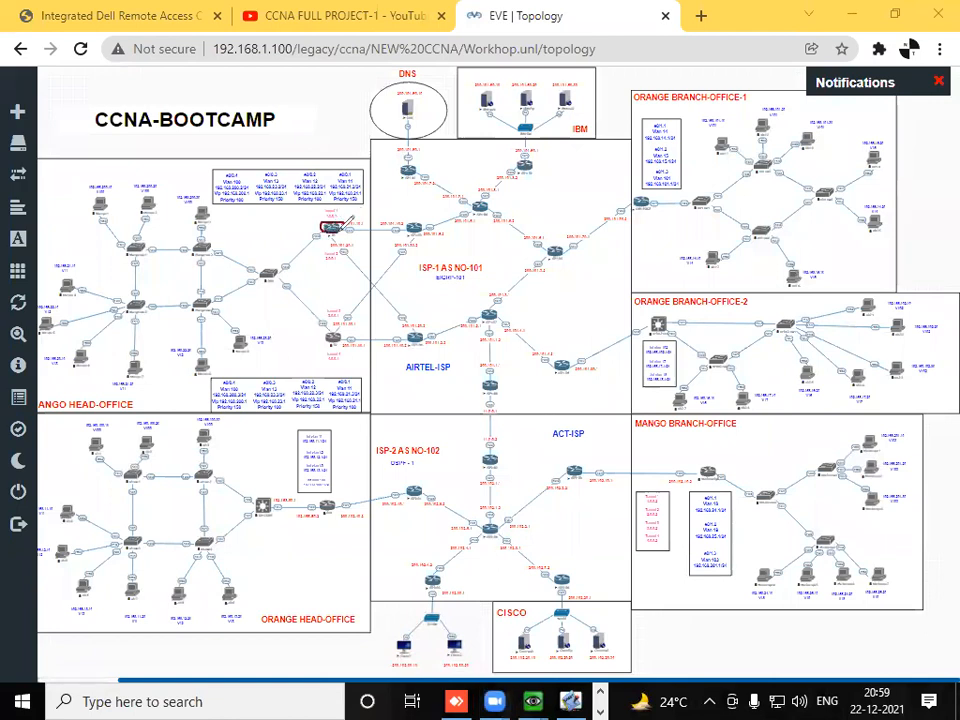
mouse_move(324, 331)
left_mouse_down()
mouse_move(342, 338)
mouse_move(337, 325)
left_mouse_up()
left_click_drag(337, 497, 318, 498)
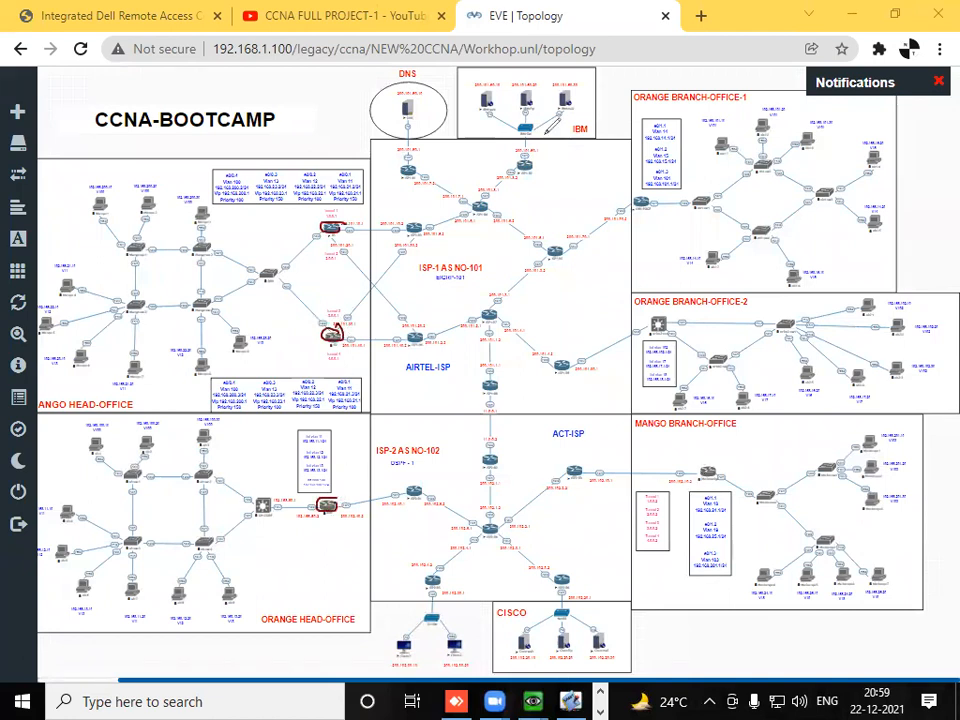
key("e")
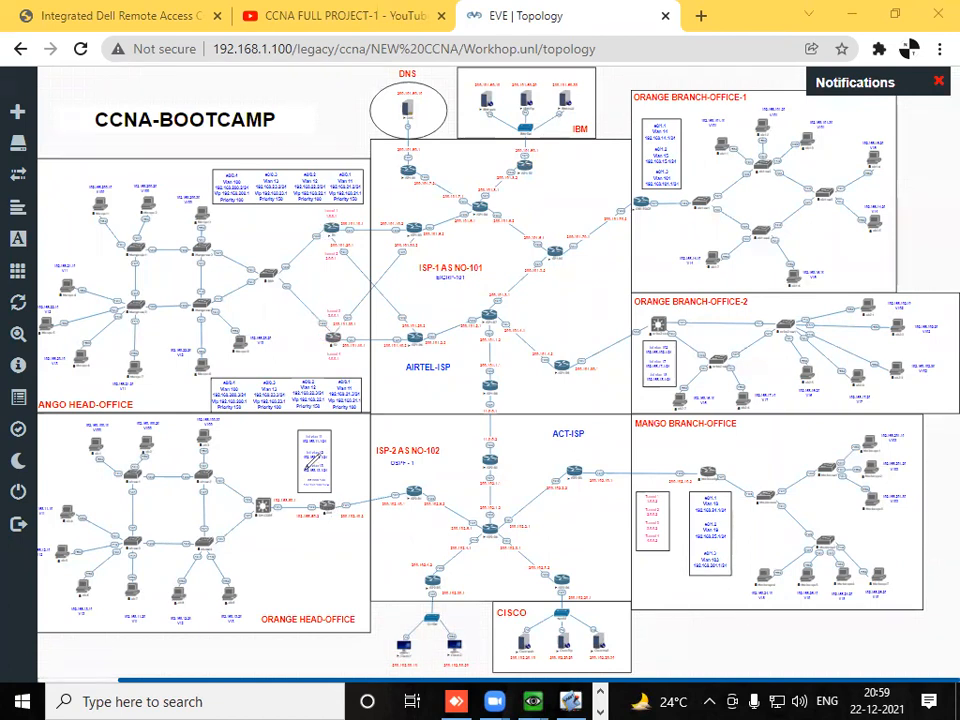
mouse_move(341, 468)
left_mouse_down()
mouse_move(262, 418)
mouse_move(50, 438)
mouse_move(28, 565)
mouse_move(270, 630)
mouse_move(362, 513)
mouse_move(342, 462)
left_mouse_up()
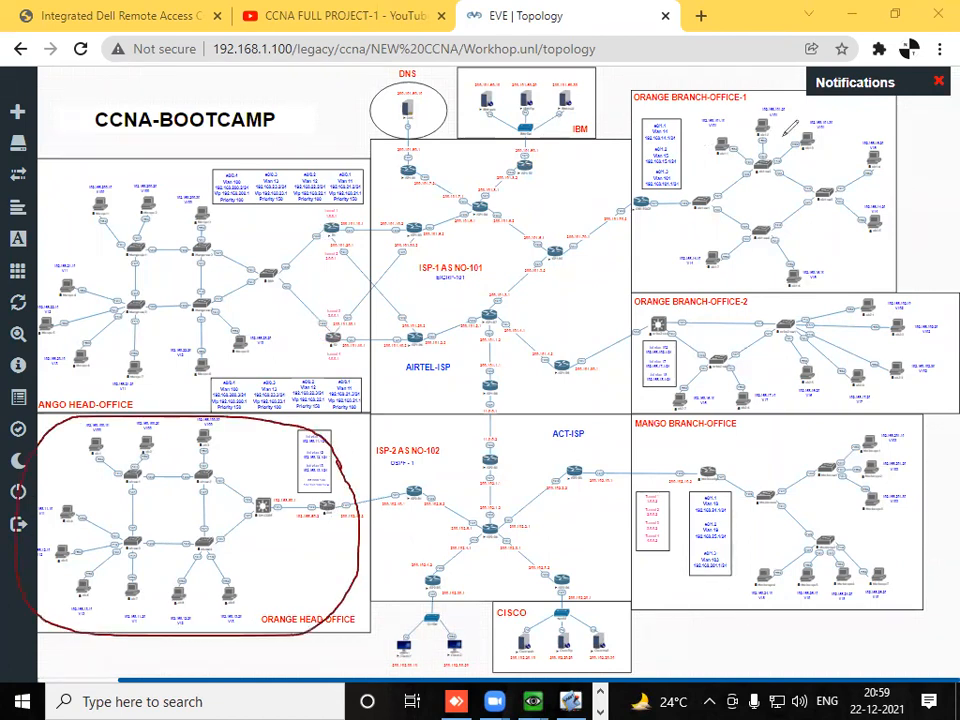
mouse_move(890, 116)
left_mouse_down()
mouse_move(691, 102)
mouse_move(622, 170)
mouse_move(672, 268)
mouse_move(893, 118)
left_mouse_up()
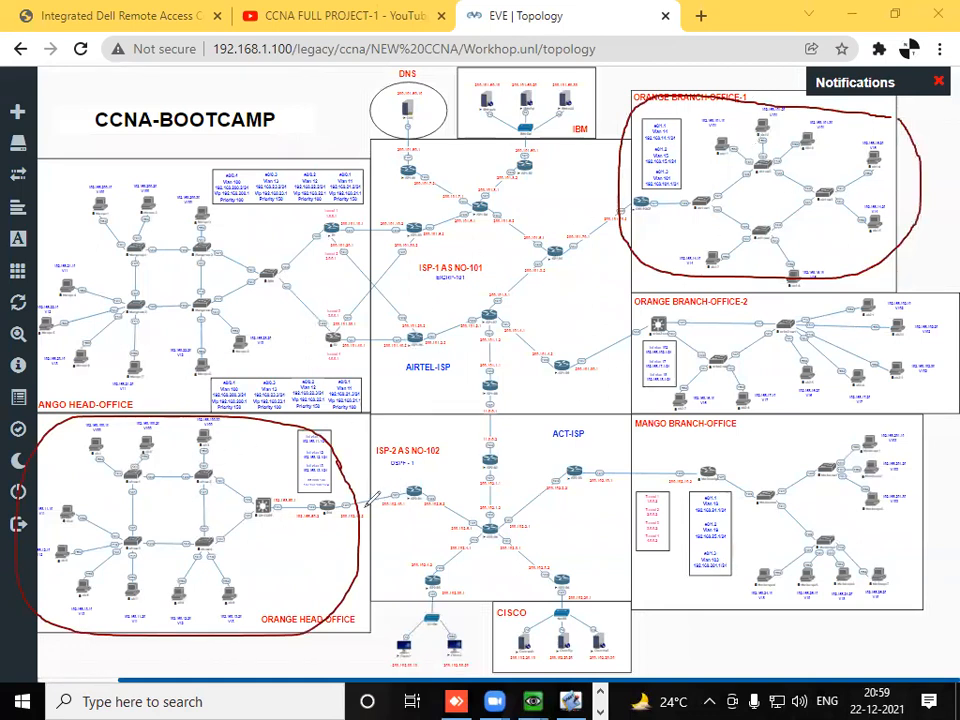
mouse_move(362, 507)
left_mouse_down()
mouse_move(450, 495)
mouse_move(505, 450)
mouse_move(549, 229)
mouse_move(616, 181)
left_mouse_up()
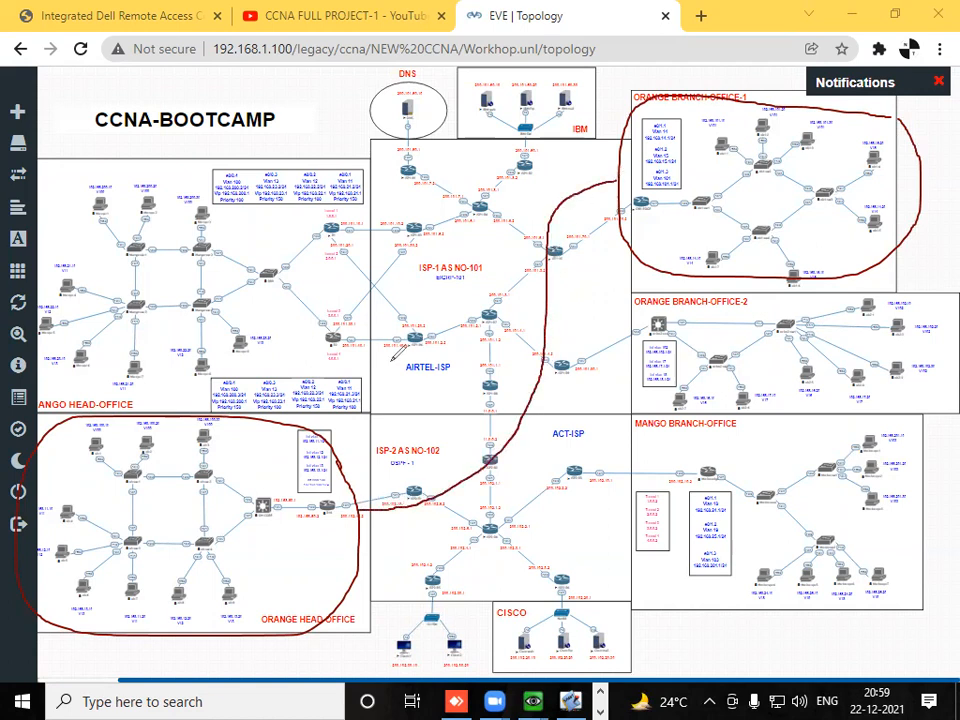
mouse_move(432, 288)
left_mouse_down()
mouse_move(390, 348)
mouse_move(406, 318)
mouse_move(413, 370)
left_mouse_up()
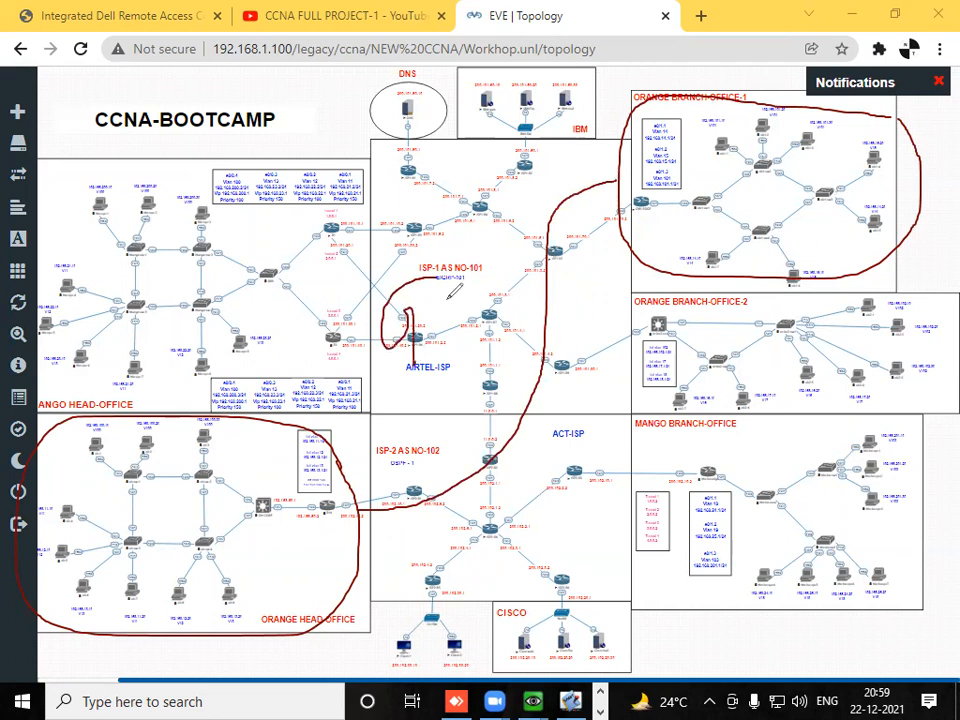
mouse_move(424, 292)
left_mouse_down()
mouse_move(422, 336)
mouse_move(428, 318)
mouse_move(446, 337)
left_mouse_up()
mouse_move(462, 290)
left_mouse_down()
mouse_move(474, 285)
mouse_move(478, 326)
mouse_move(482, 297)
left_mouse_up()
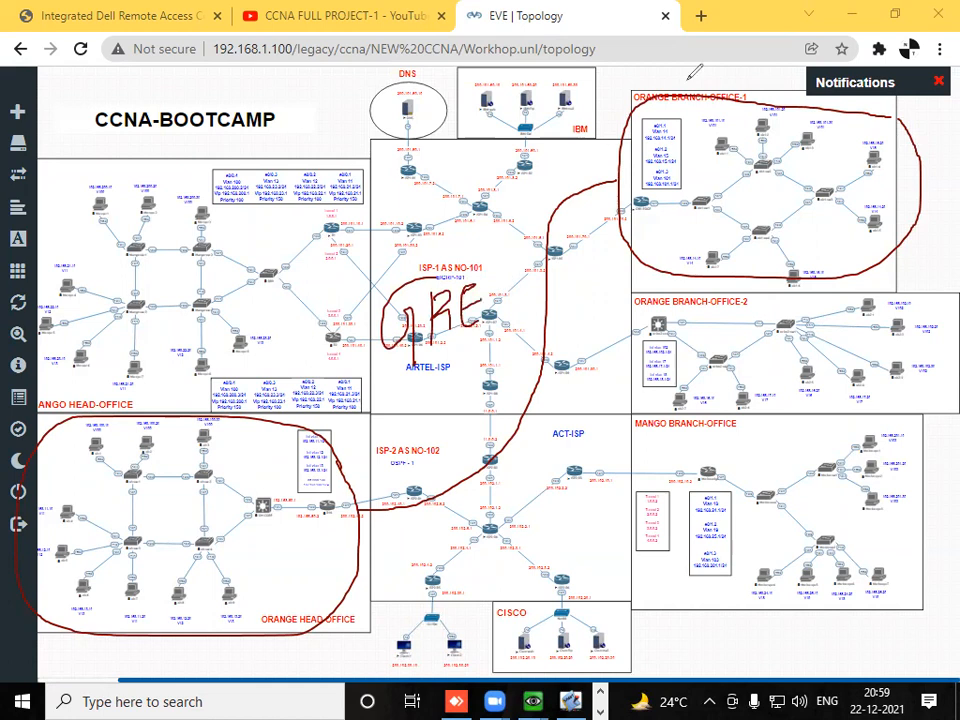
key("e")
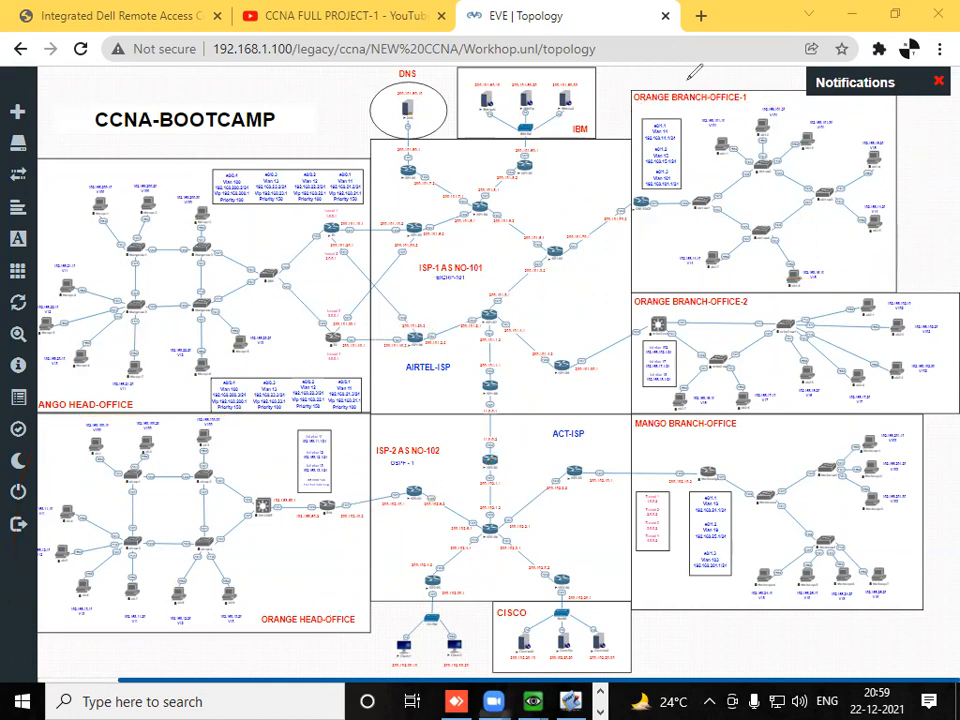